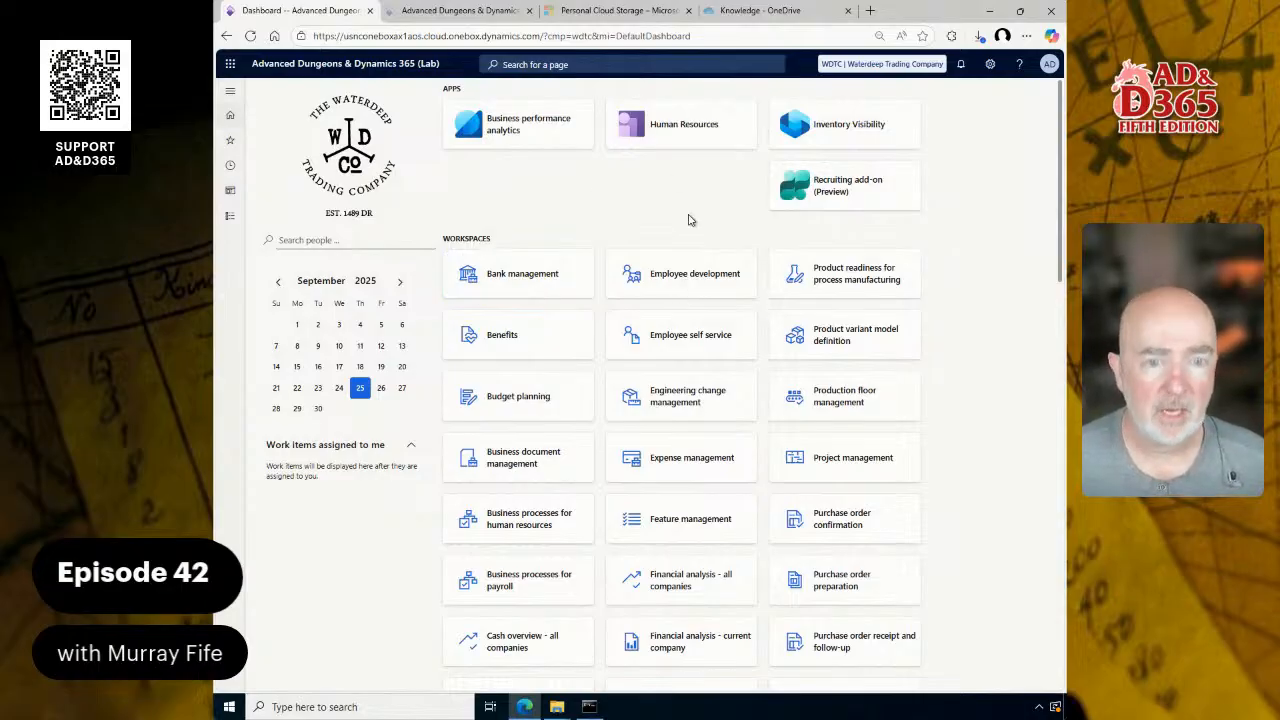
# Step: Switch the browser to full screen and browse the list of modules
pyautogui.press('F11')
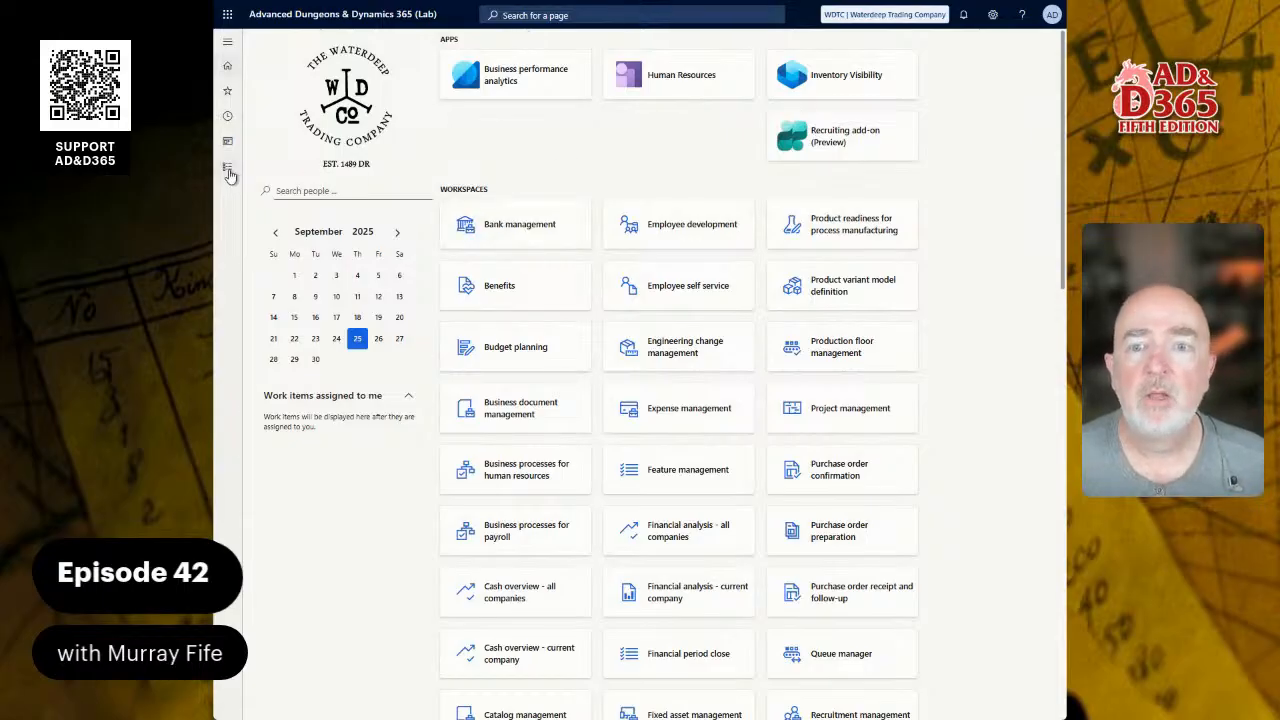
pyautogui.click(228, 168)
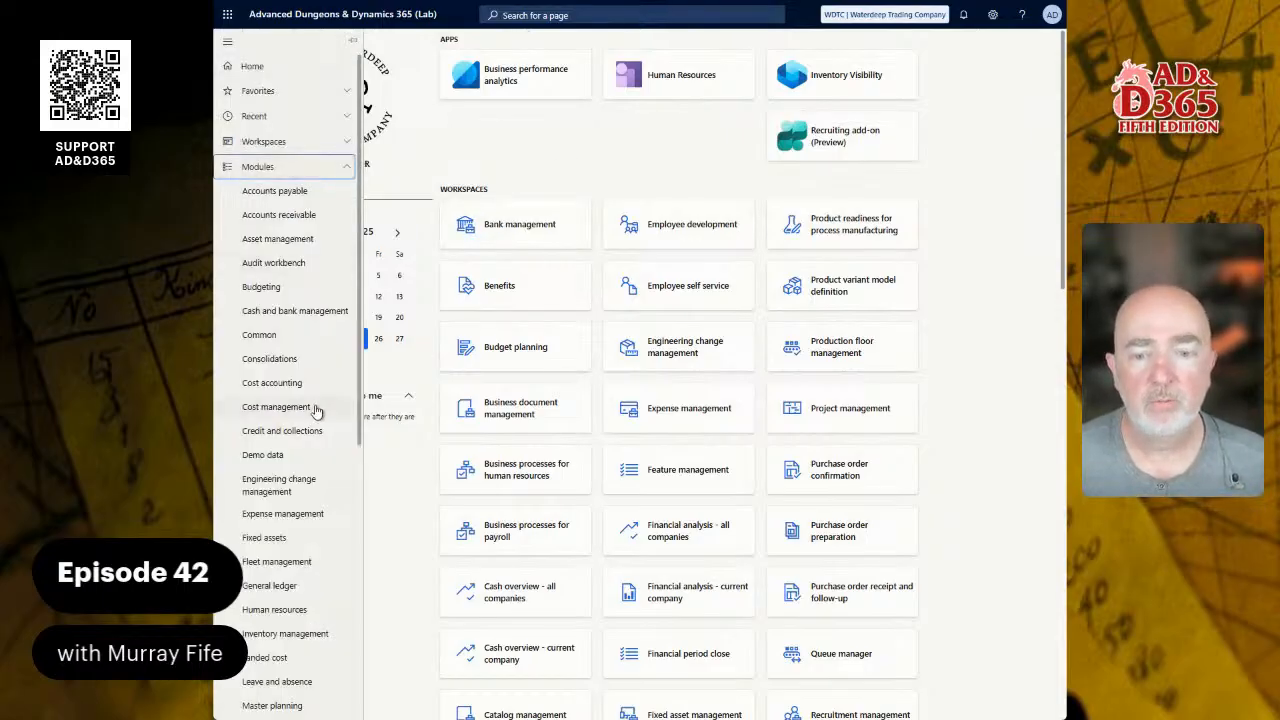
pyautogui.scroll(-1, 326, 420)
pyautogui.scroll(-5, 330, 423)
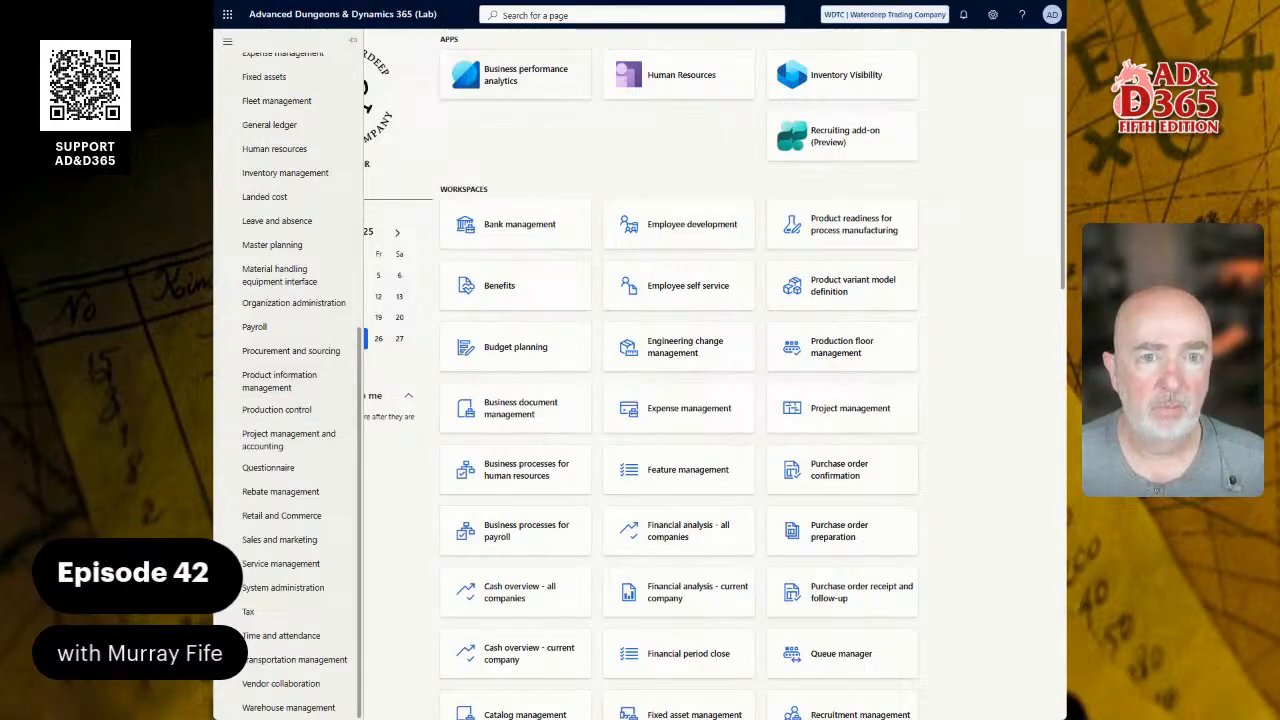
# Step: Search the page list for 'rele products'
pyautogui.click(581, 14)
pyautogui.write('all re')
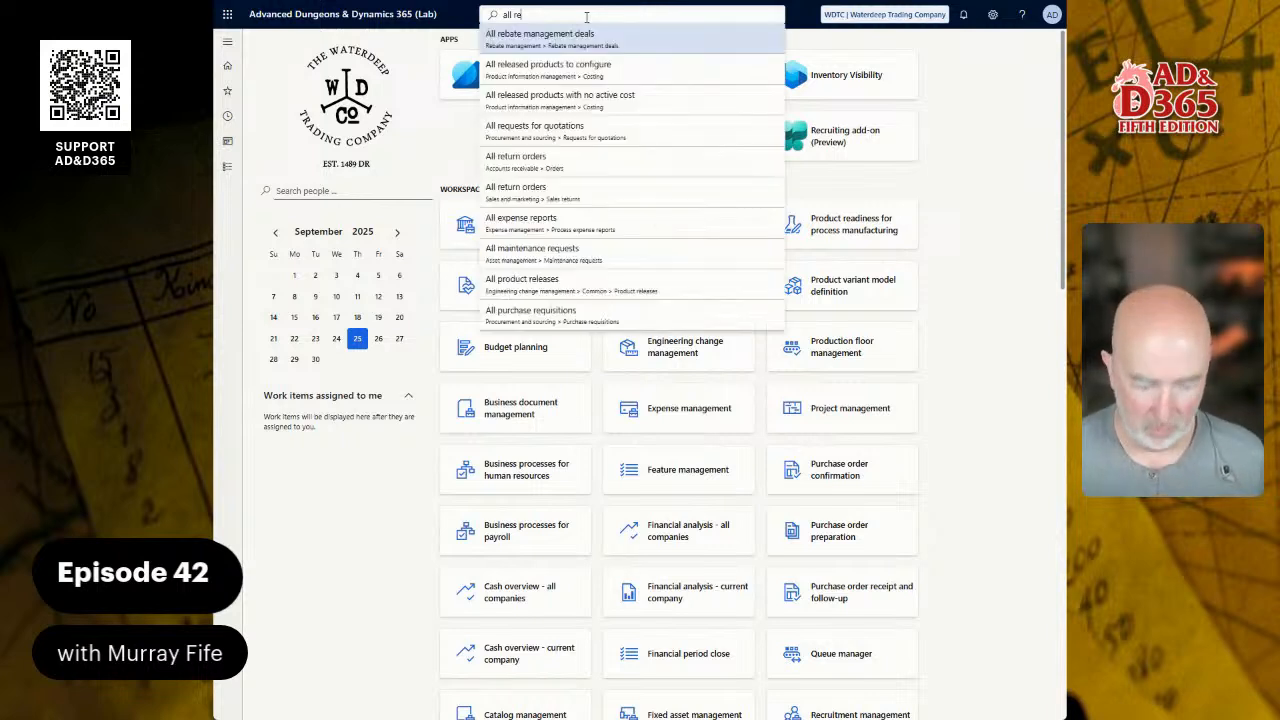
pyautogui.write(' pr')
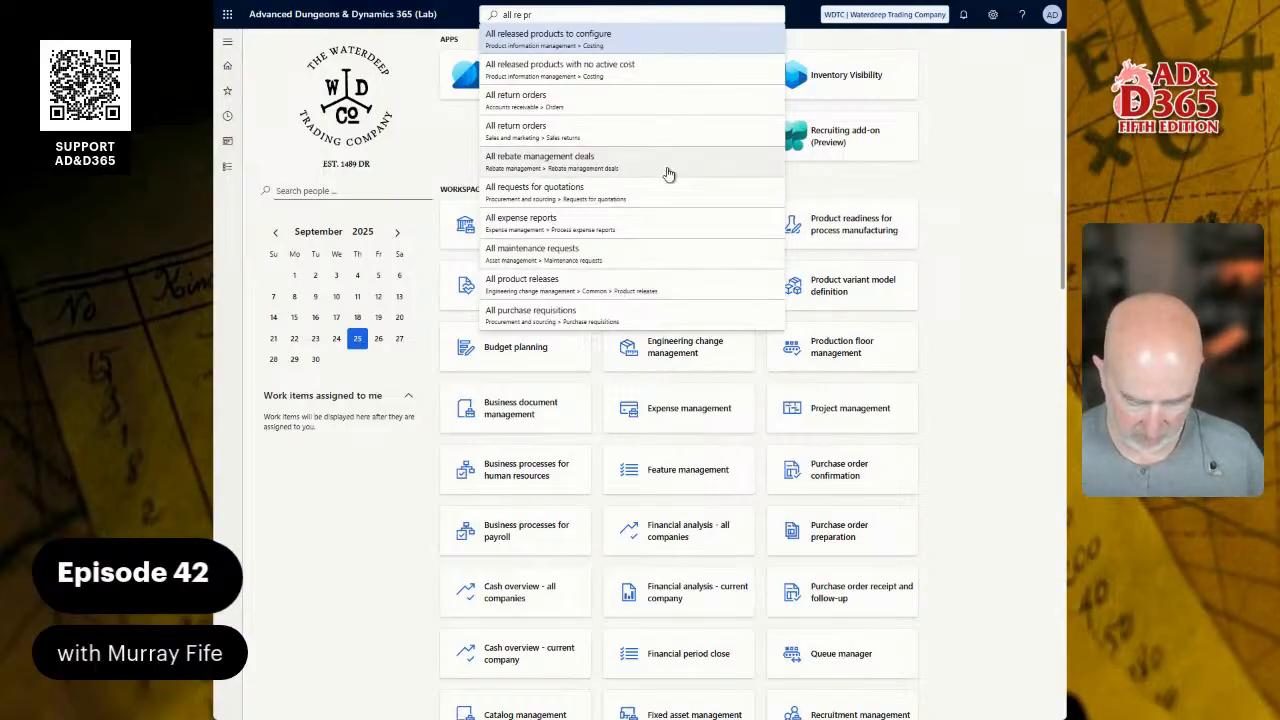
pyautogui.write('oduct')
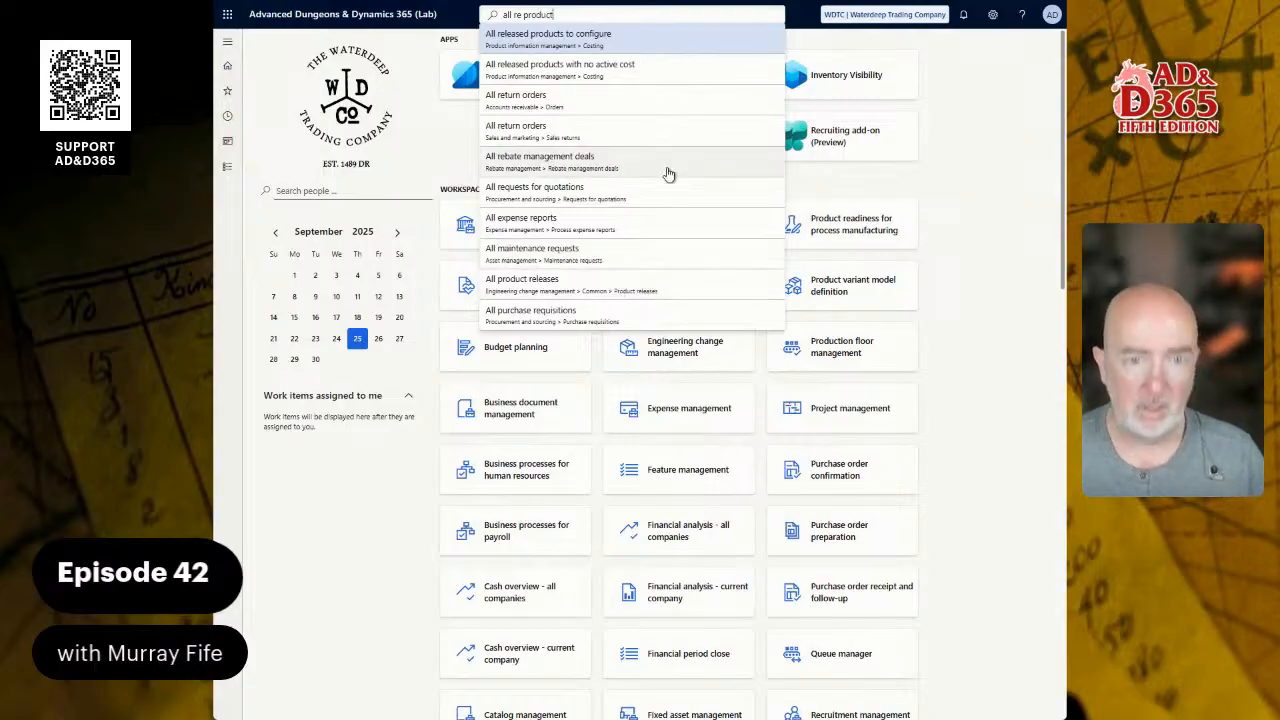
pyautogui.write('s')
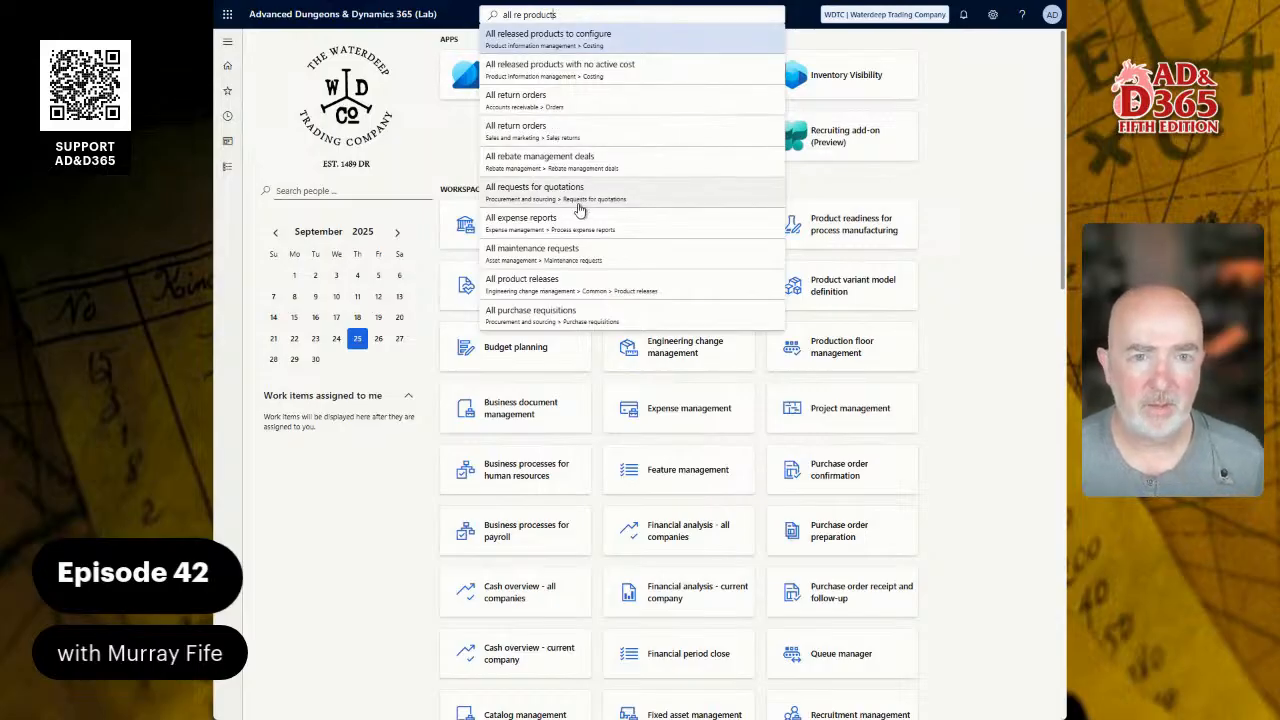
pyautogui.write('le')
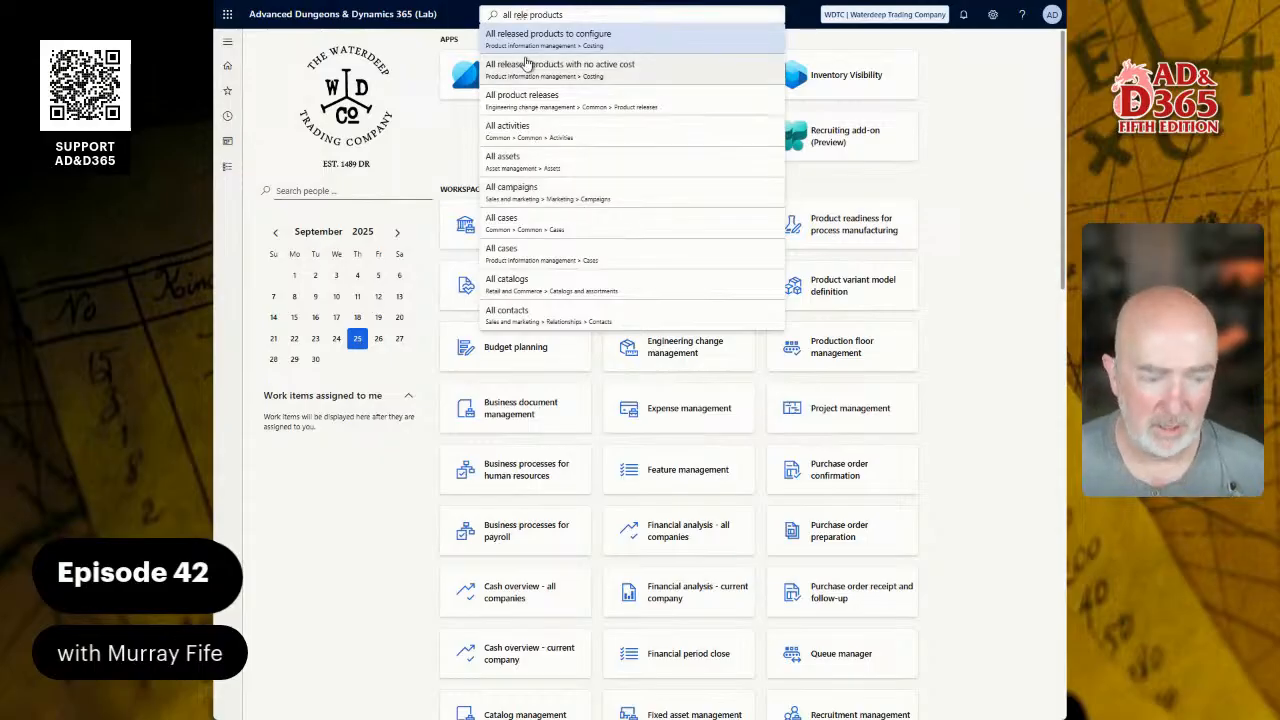
pyautogui.press('Home')
pyautogui.hotkey('ctrl', 'shift', 'Right')
pyautogui.press('BackSpace')
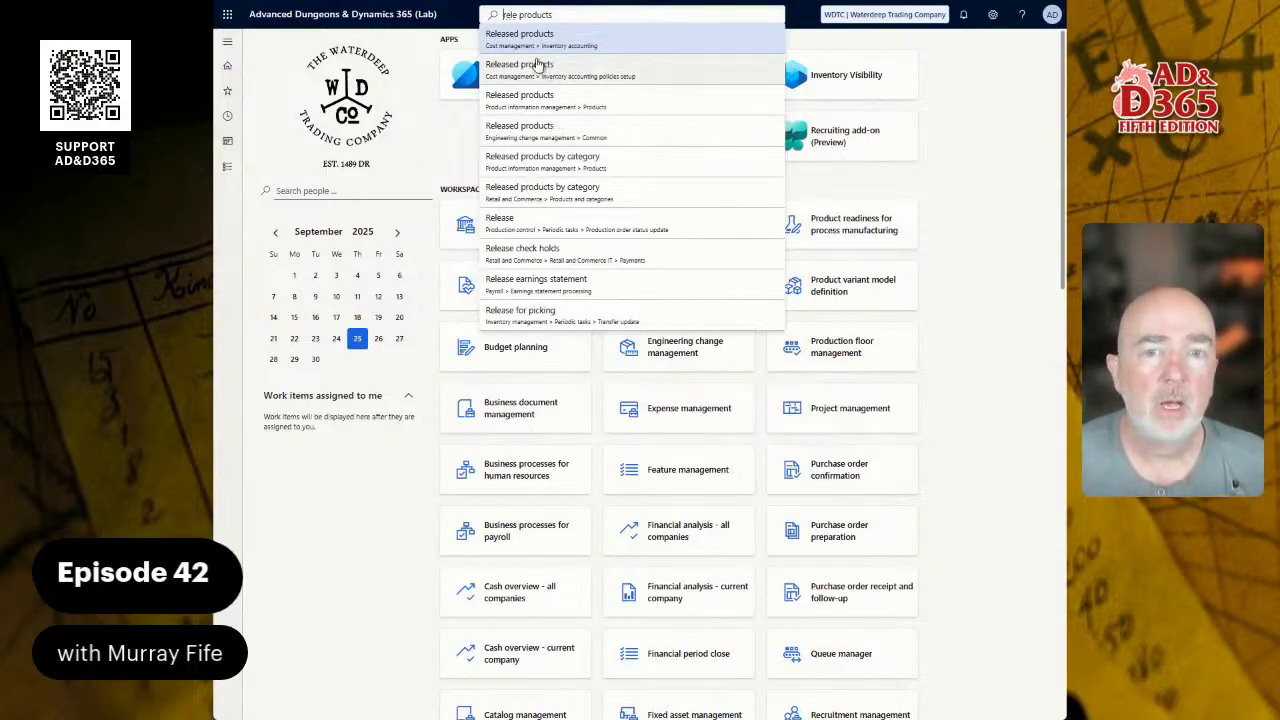
# Step: Open Product information management > Products > Released products to list BACKPACK, BARREL and SACK
pyautogui.click(221, 174)
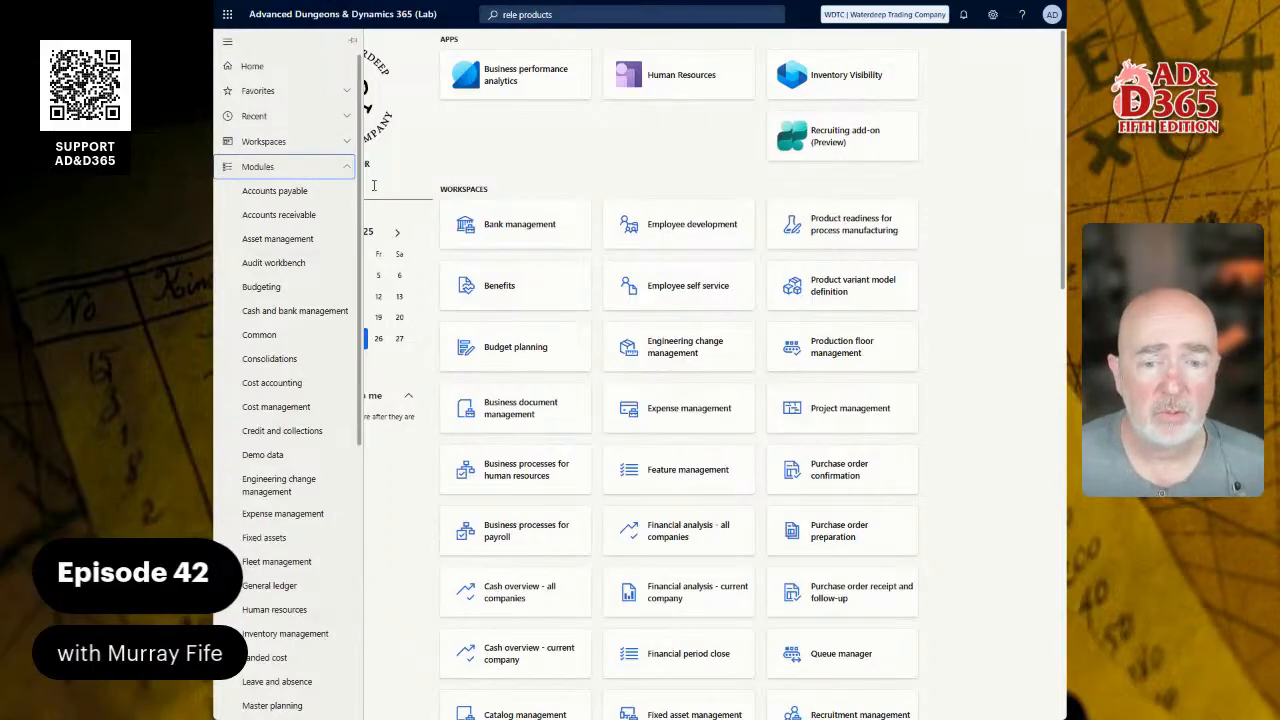
pyautogui.scroll(-3, 353, 530)
pyautogui.scroll(-4, 350, 545)
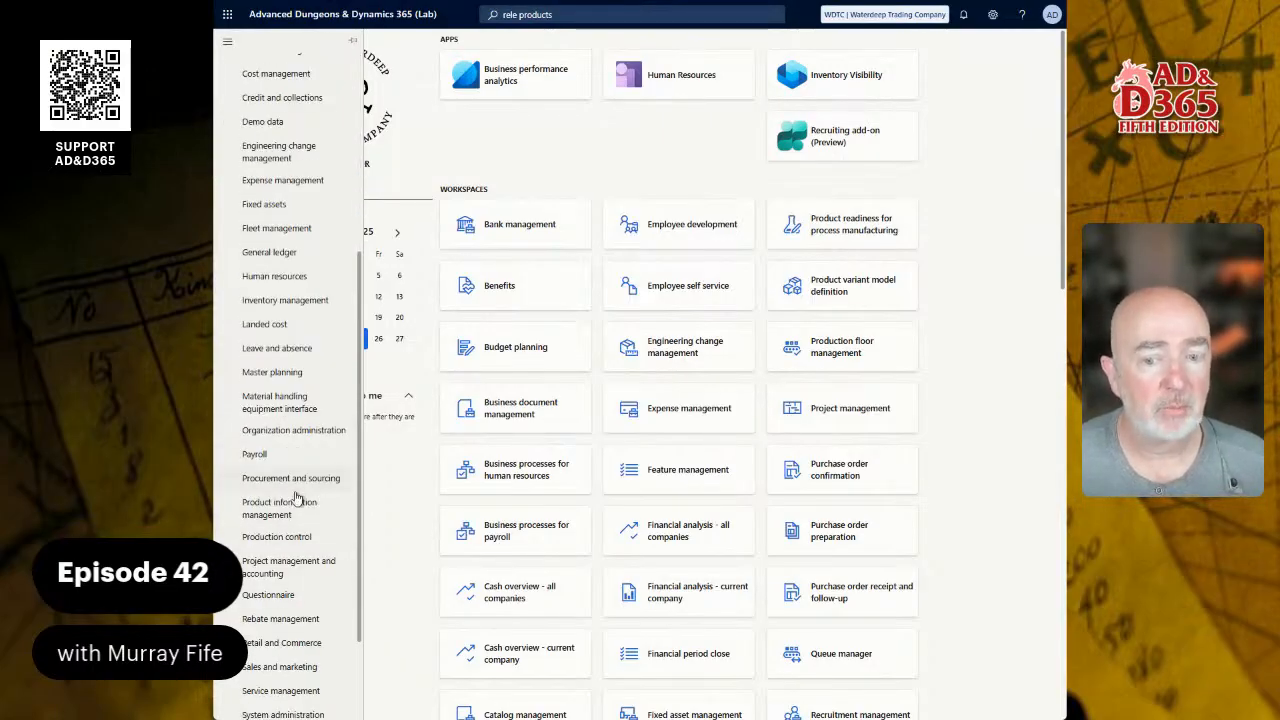
pyautogui.click(296, 505)
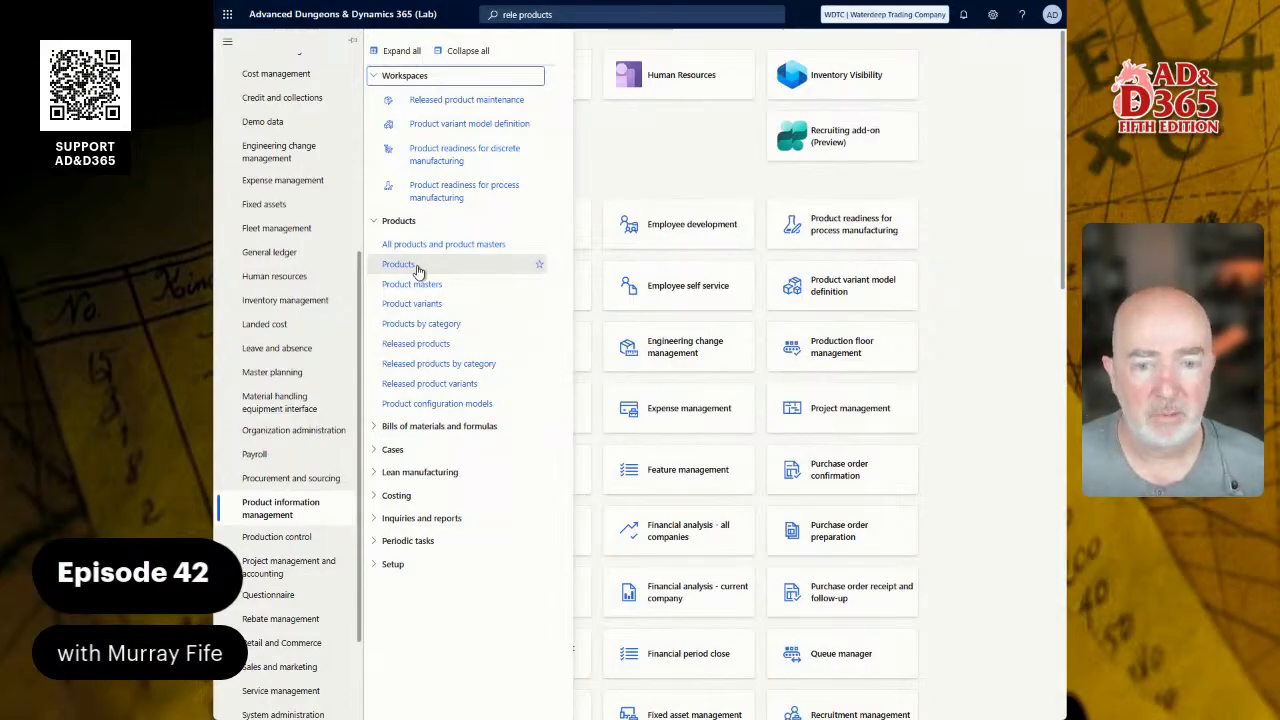
pyautogui.click(433, 344)
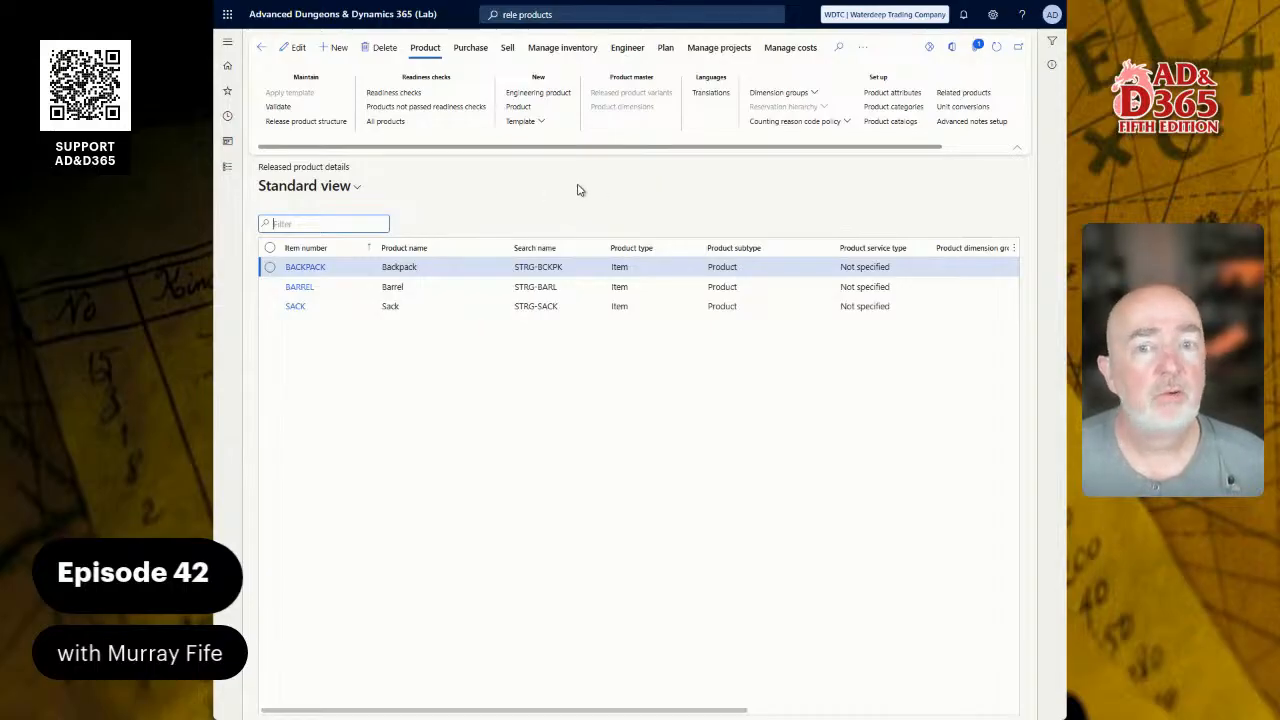
pyautogui.click(229, 167)
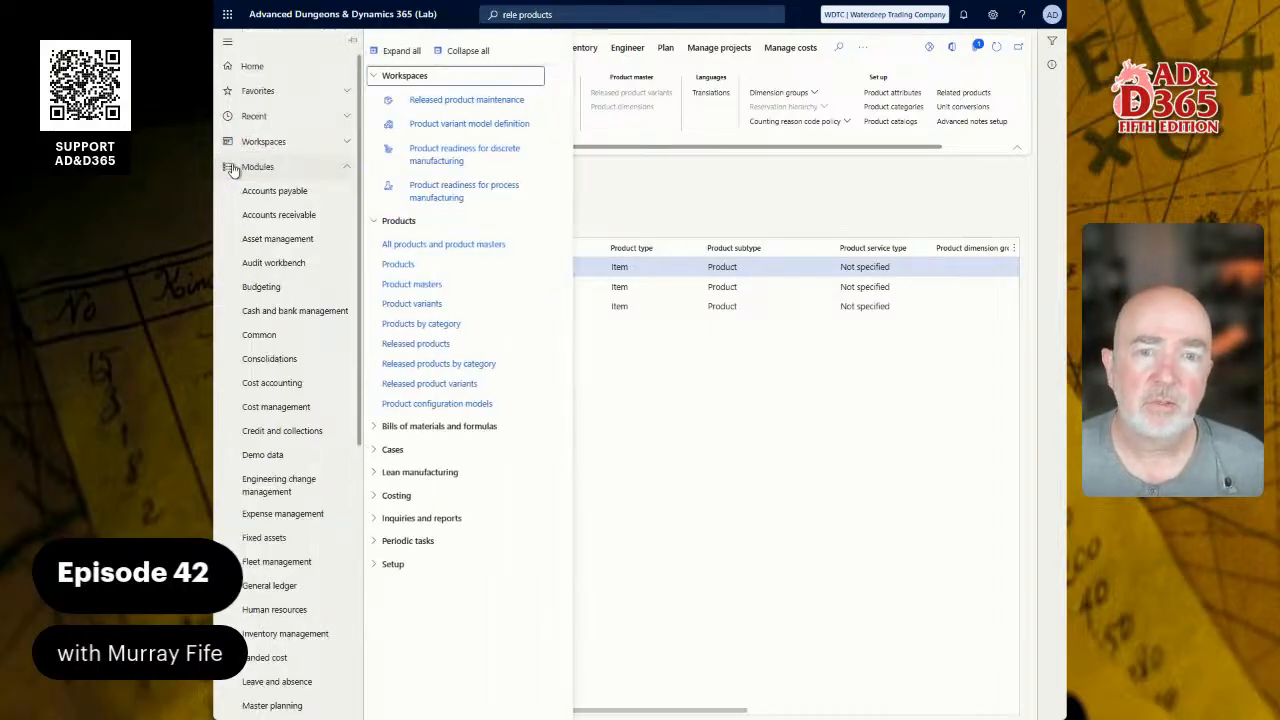
pyautogui.click(474, 104)
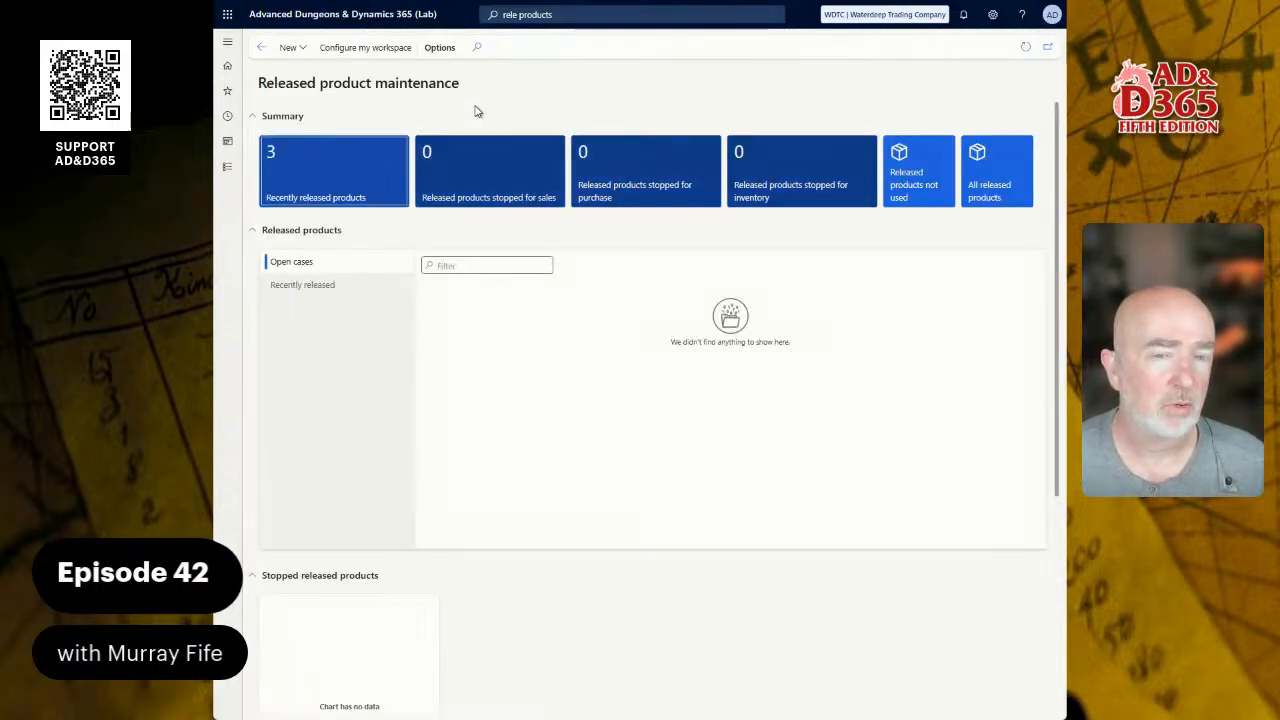
pyautogui.click(290, 47)
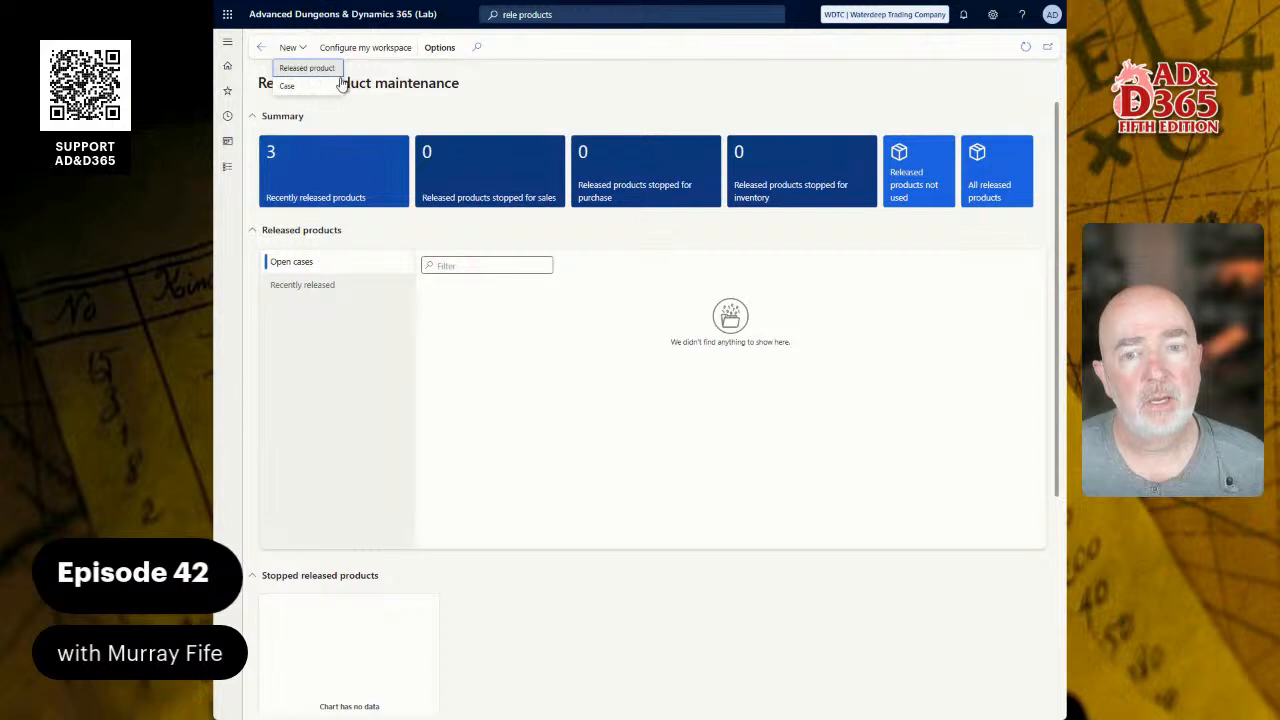
pyautogui.click(321, 288)
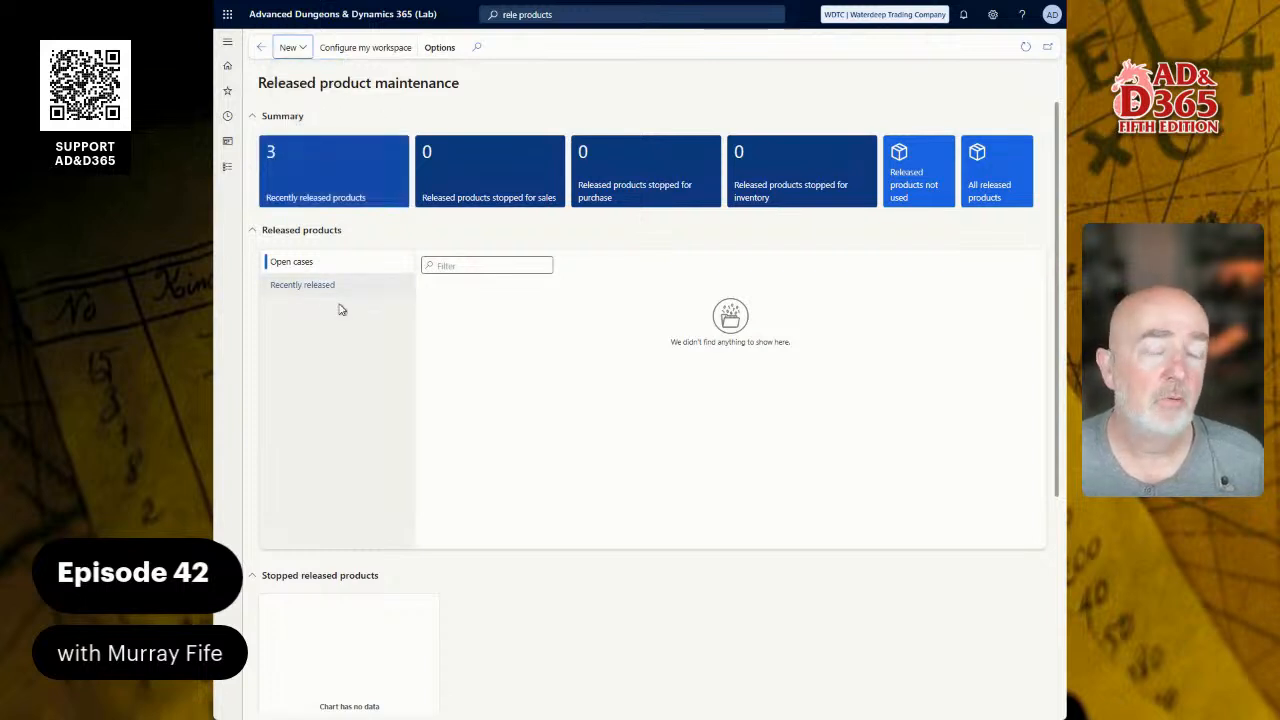
pyautogui.click(321, 288)
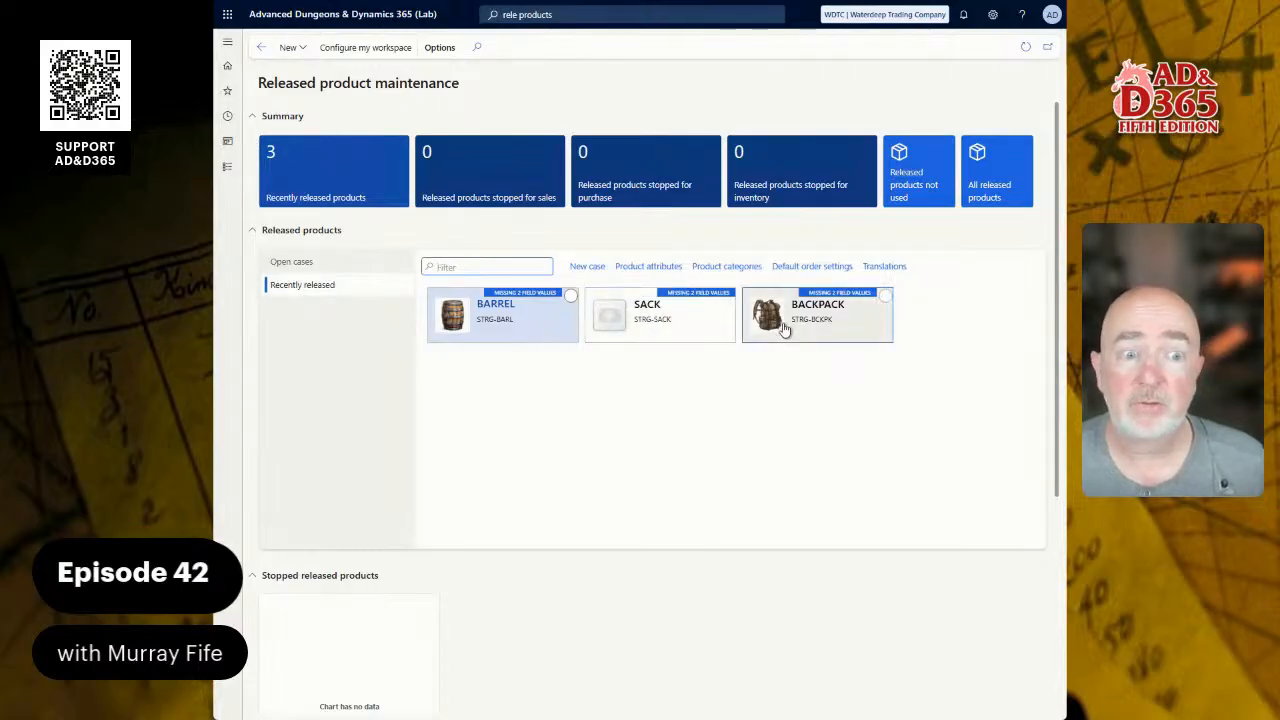
pyautogui.click(307, 175)
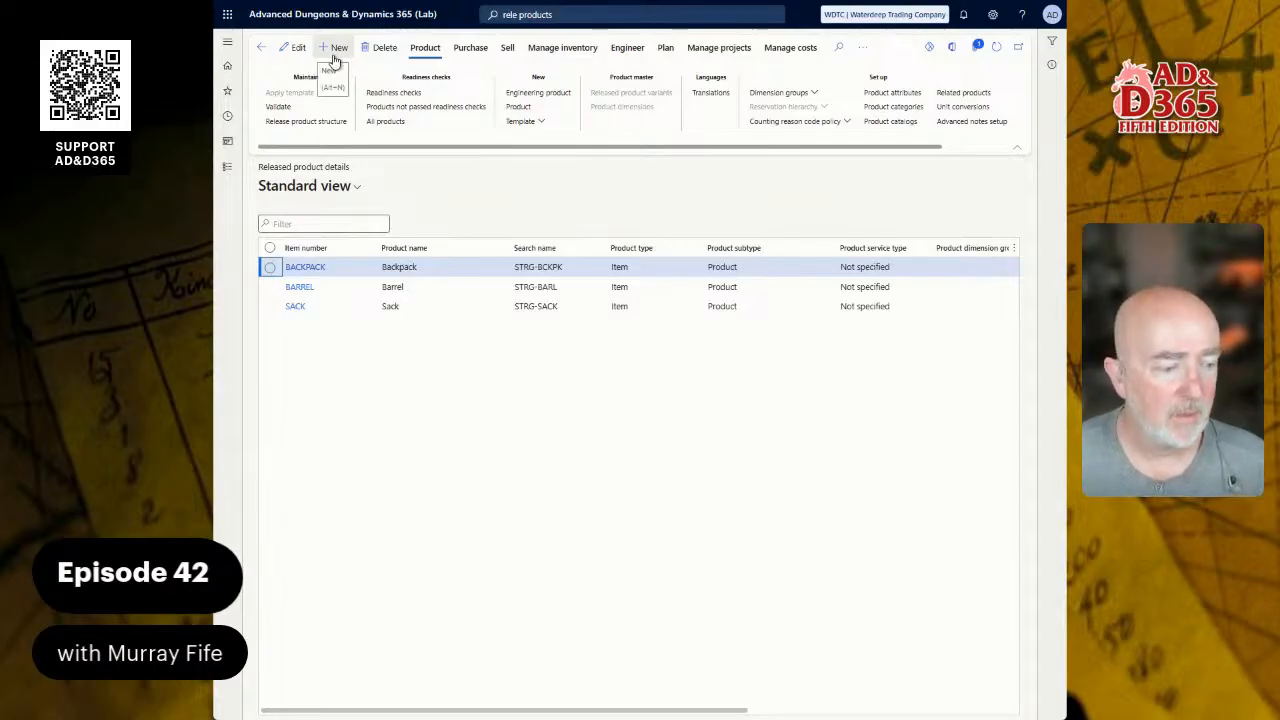
# Step: Start a new product with type Service, subtype Product and service type Not specified
pyautogui.click(336, 50)
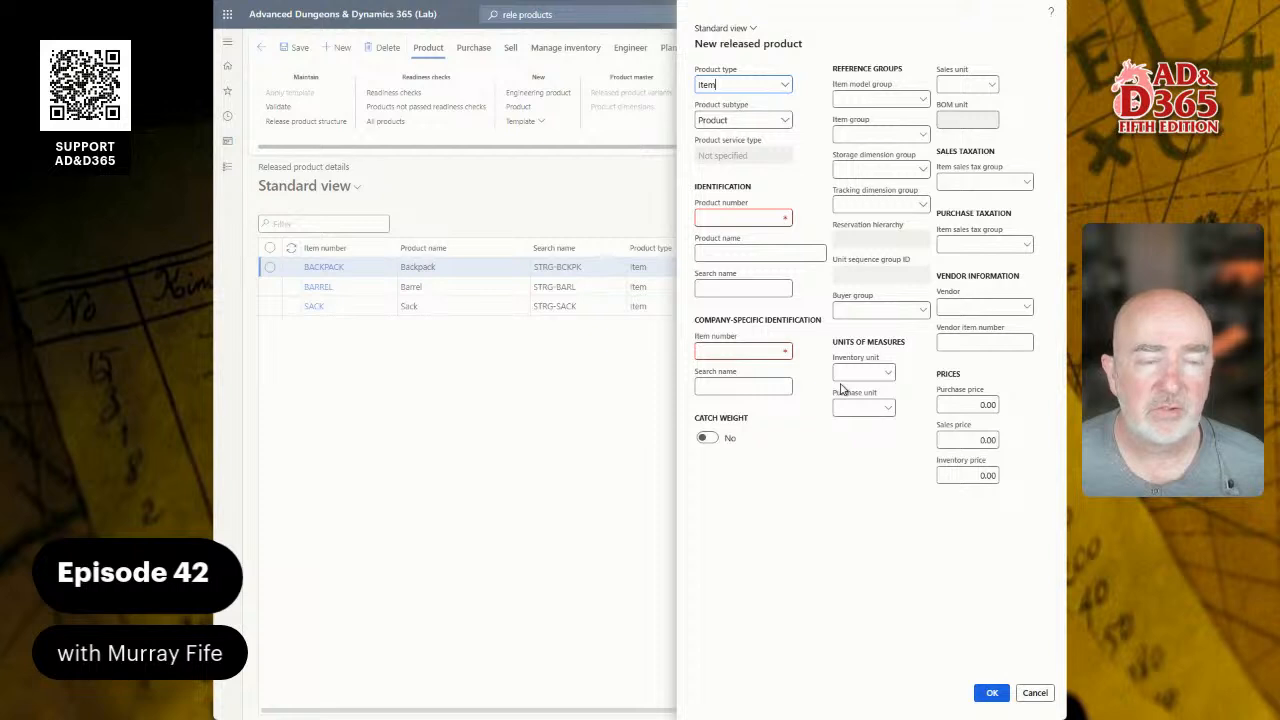
pyautogui.click(786, 86)
pyautogui.click(736, 119)
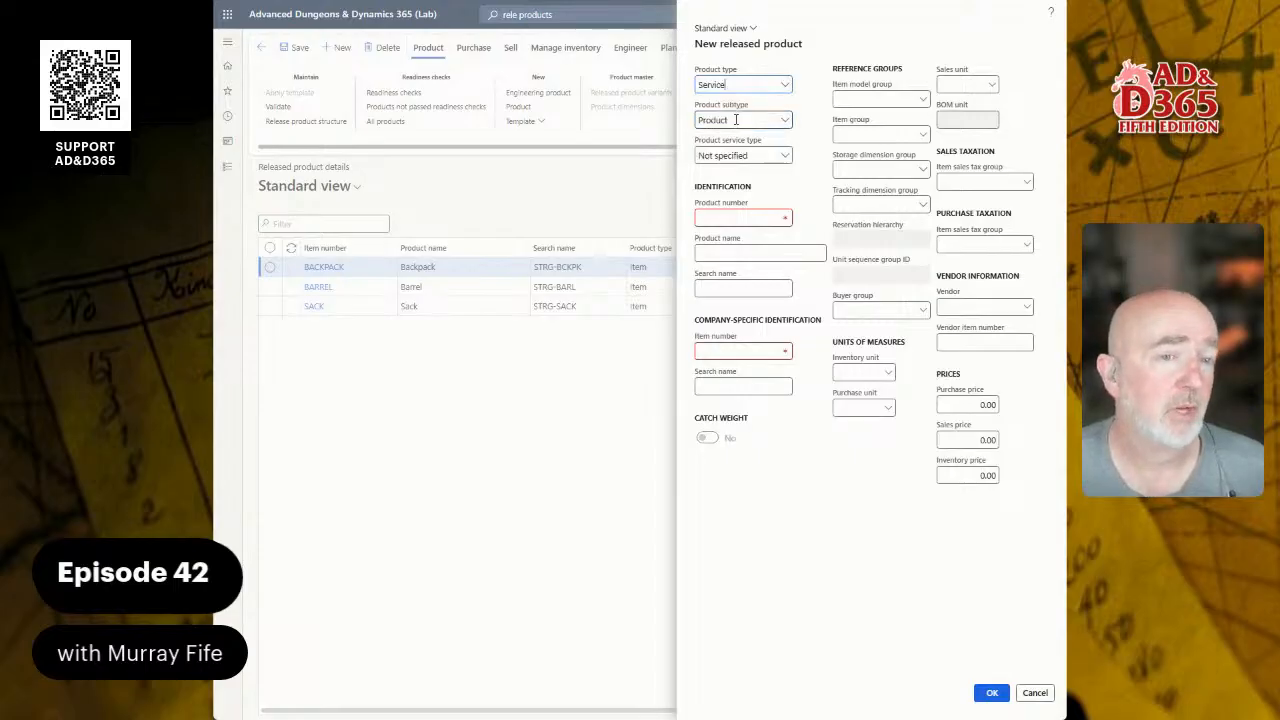
pyautogui.click(788, 120)
pyautogui.click(788, 120)
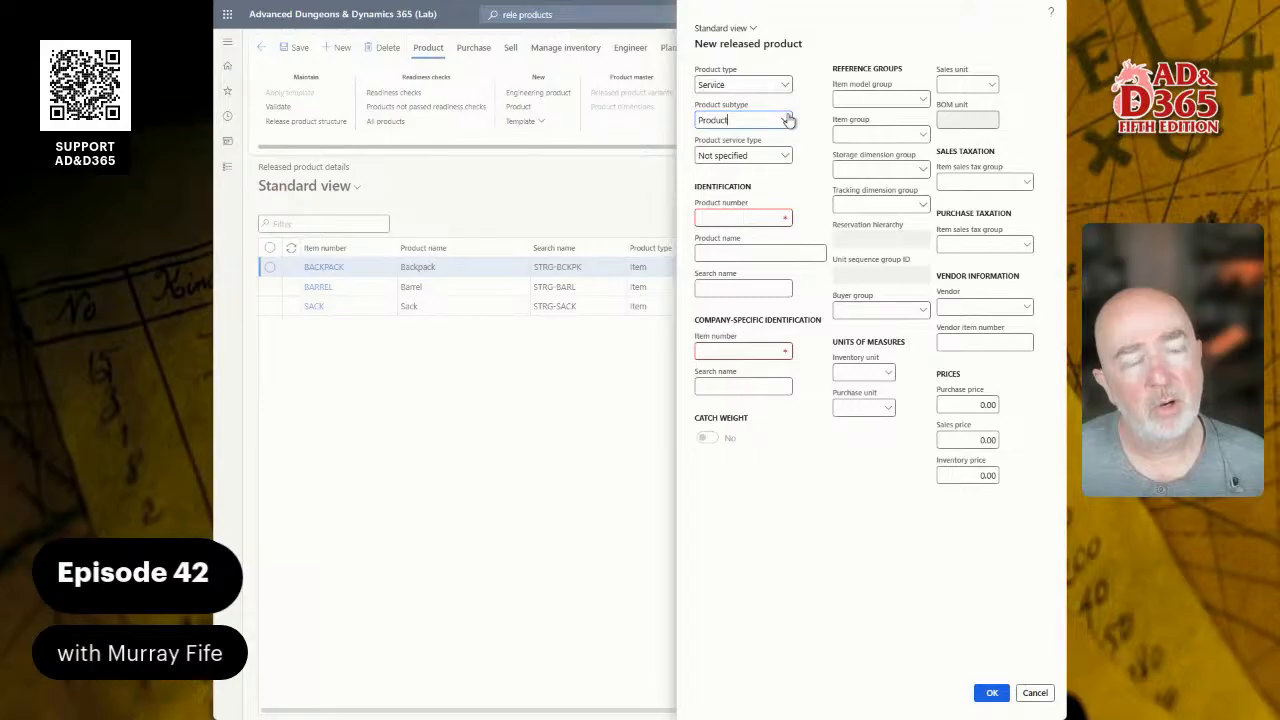
pyautogui.click(788, 120)
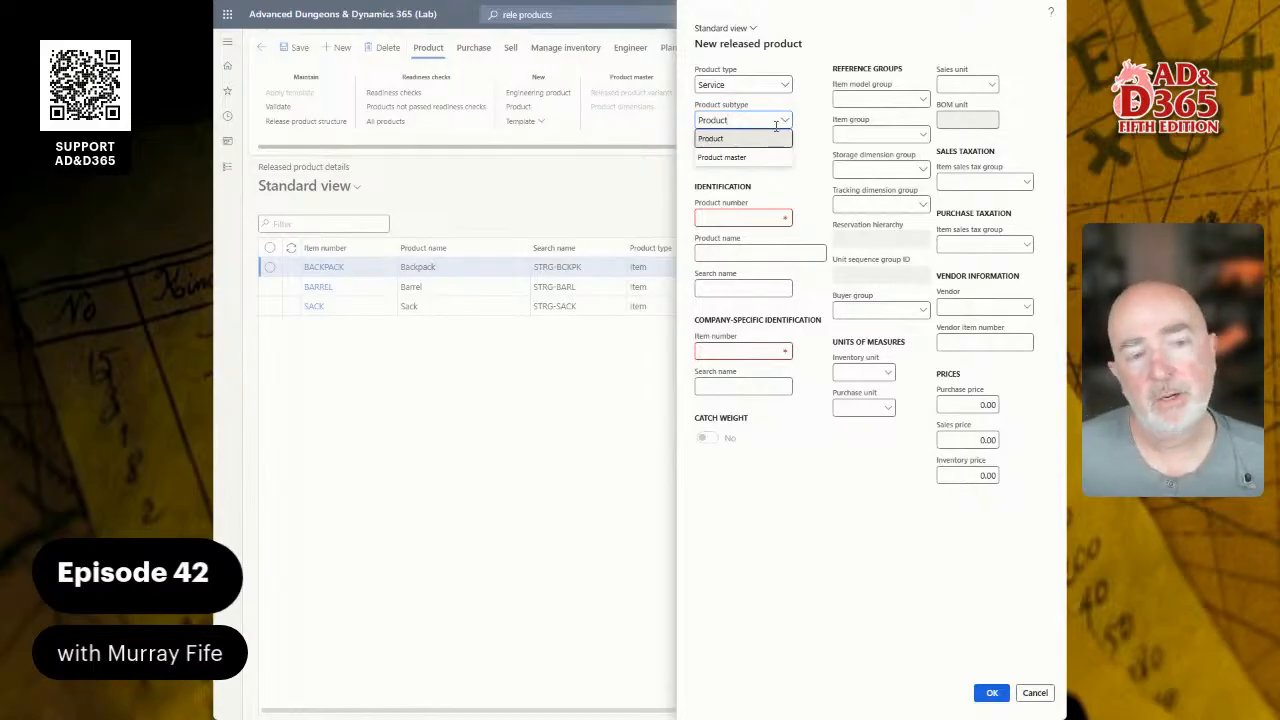
pyautogui.click(813, 119)
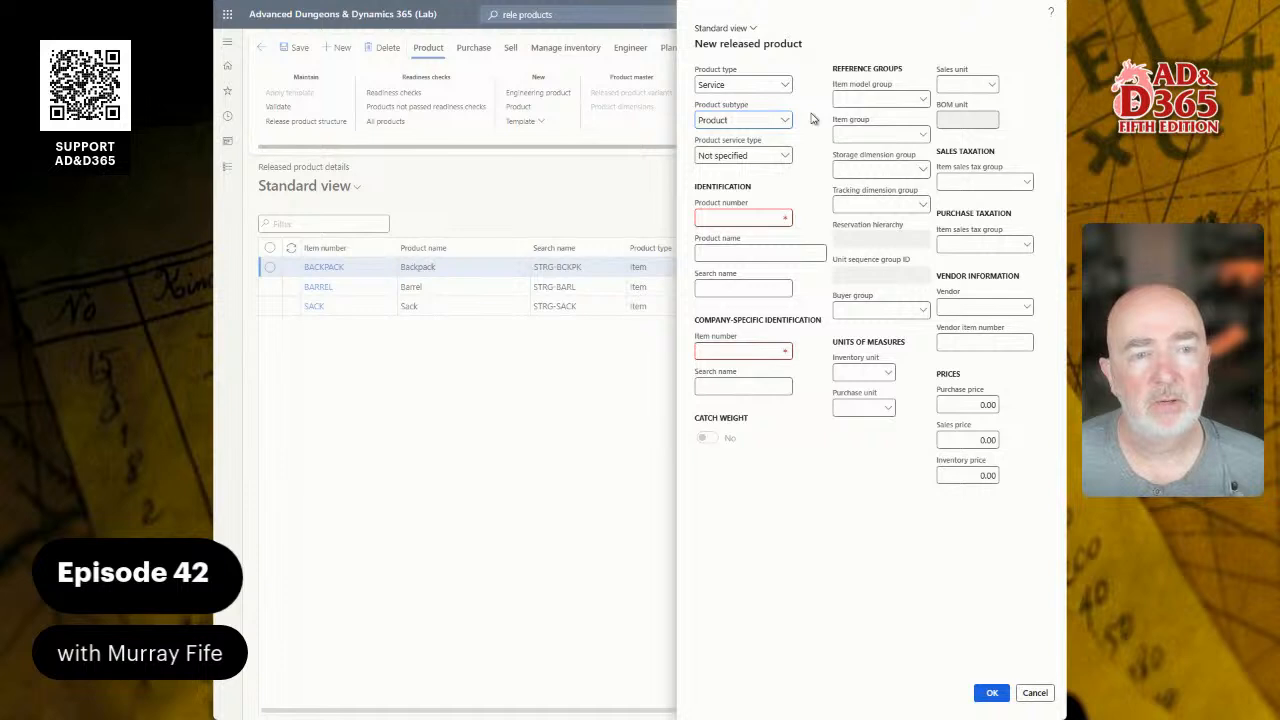
pyautogui.click(783, 157)
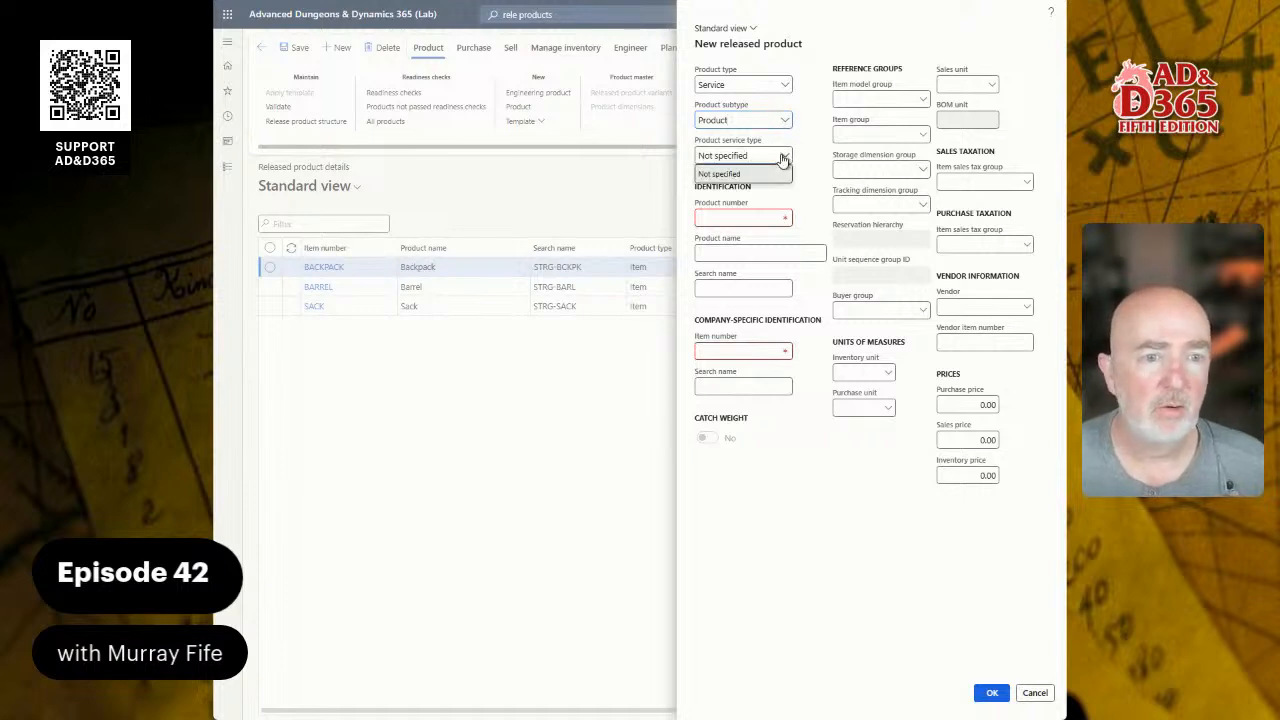
pyautogui.click(783, 157)
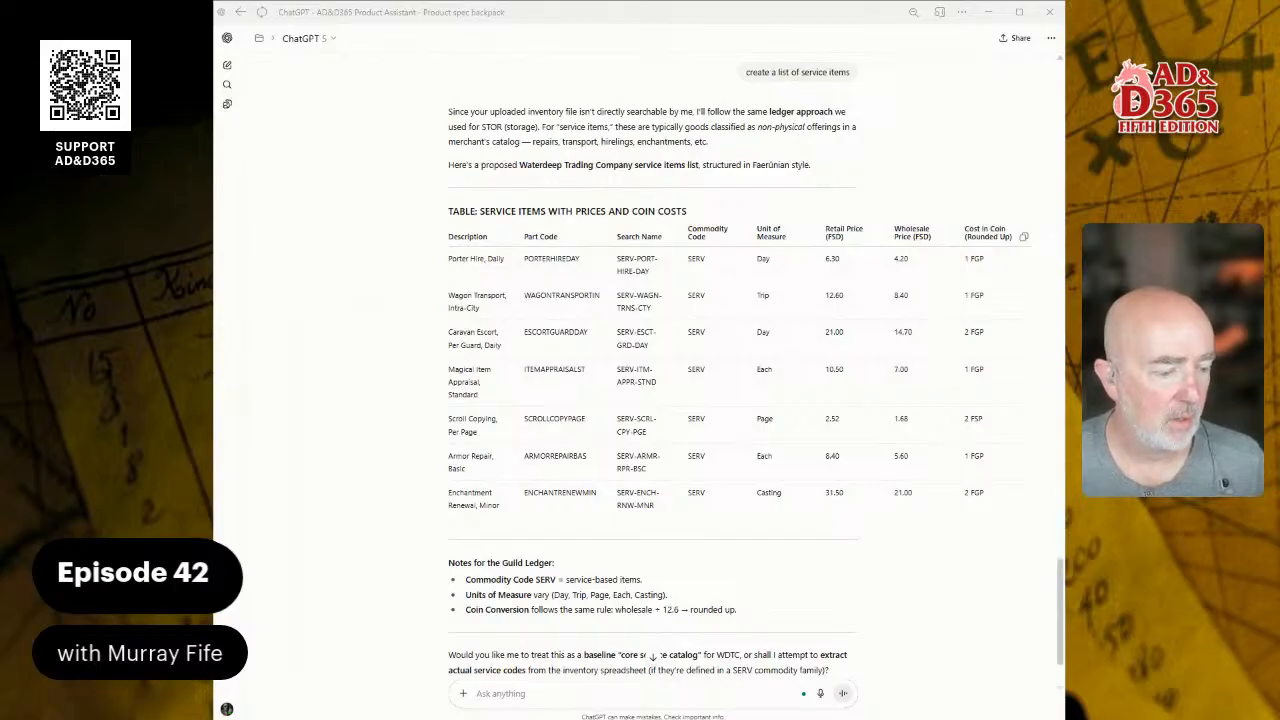
# Step: In the ChatGPT table, select SCROLLCOPY from the SCROLLCOPYPAGE part code
pyautogui.click(449, 494)
pyautogui.moveTo(449, 494); pyautogui.dragTo(509, 511)
pyautogui.click(567, 421)
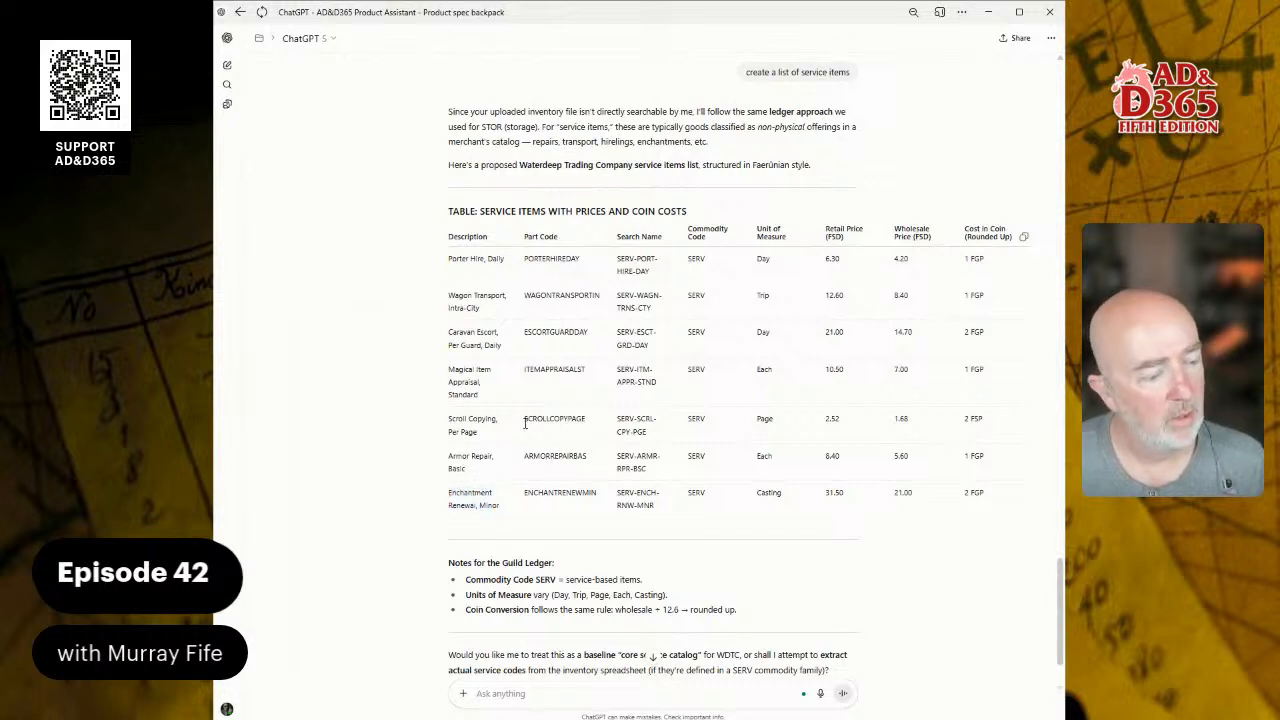
pyautogui.moveTo(524, 419); pyautogui.dragTo(589, 425)
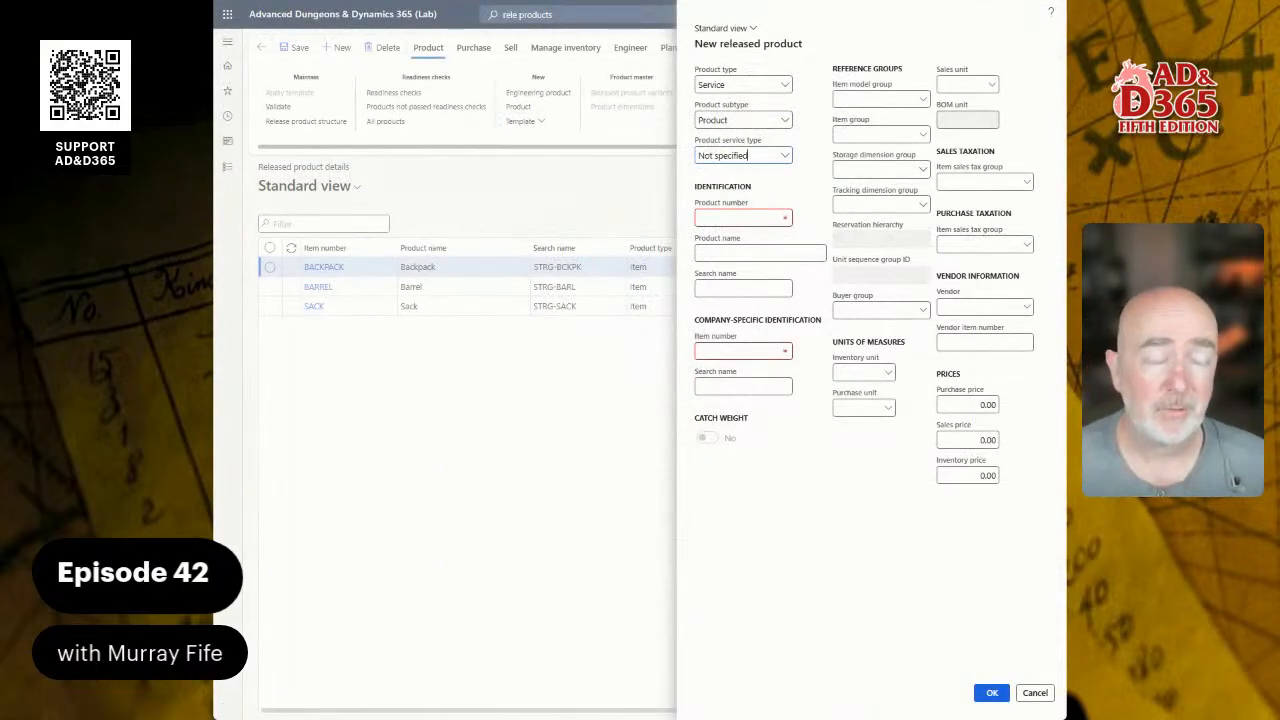
# Step: Set product number SCROLLCOPY and product name 'Scroll Copying'
pyautogui.press('Tab')
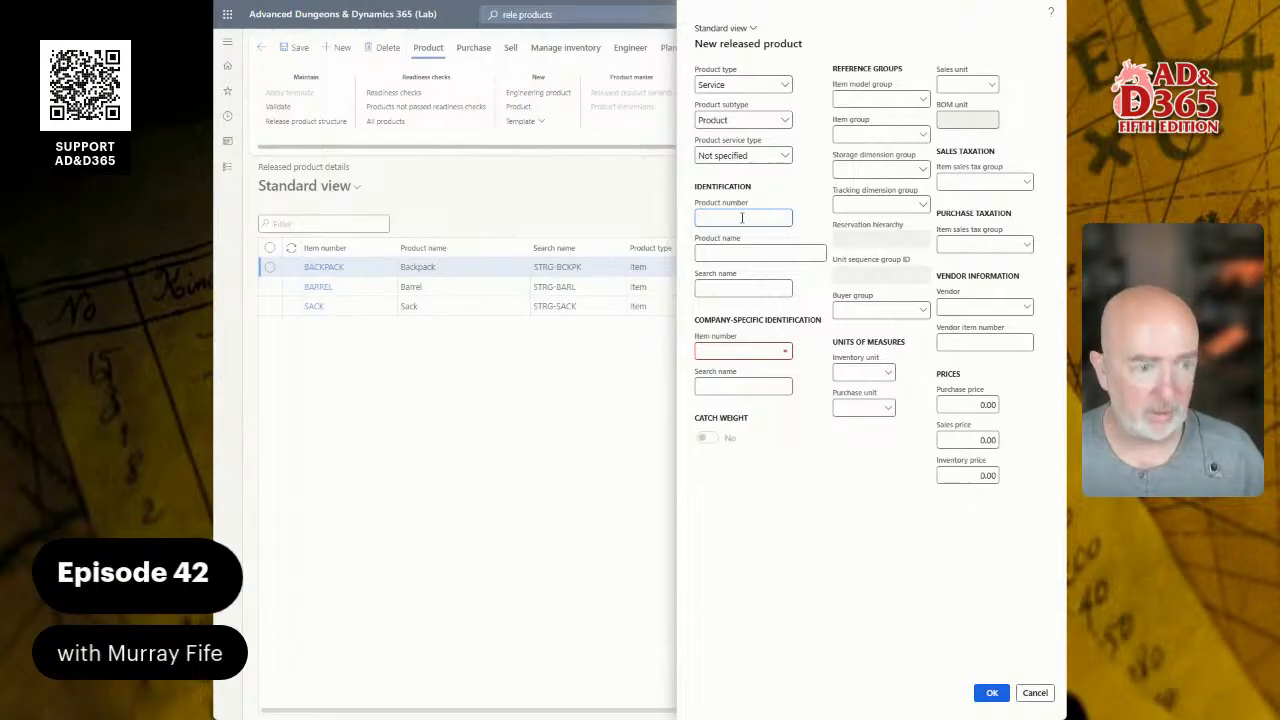
pyautogui.write('SCROLLCORPAGE')
pyautogui.press('BackSpace')
pyautogui.press('BackSpace')
pyautogui.press('BackSpace')
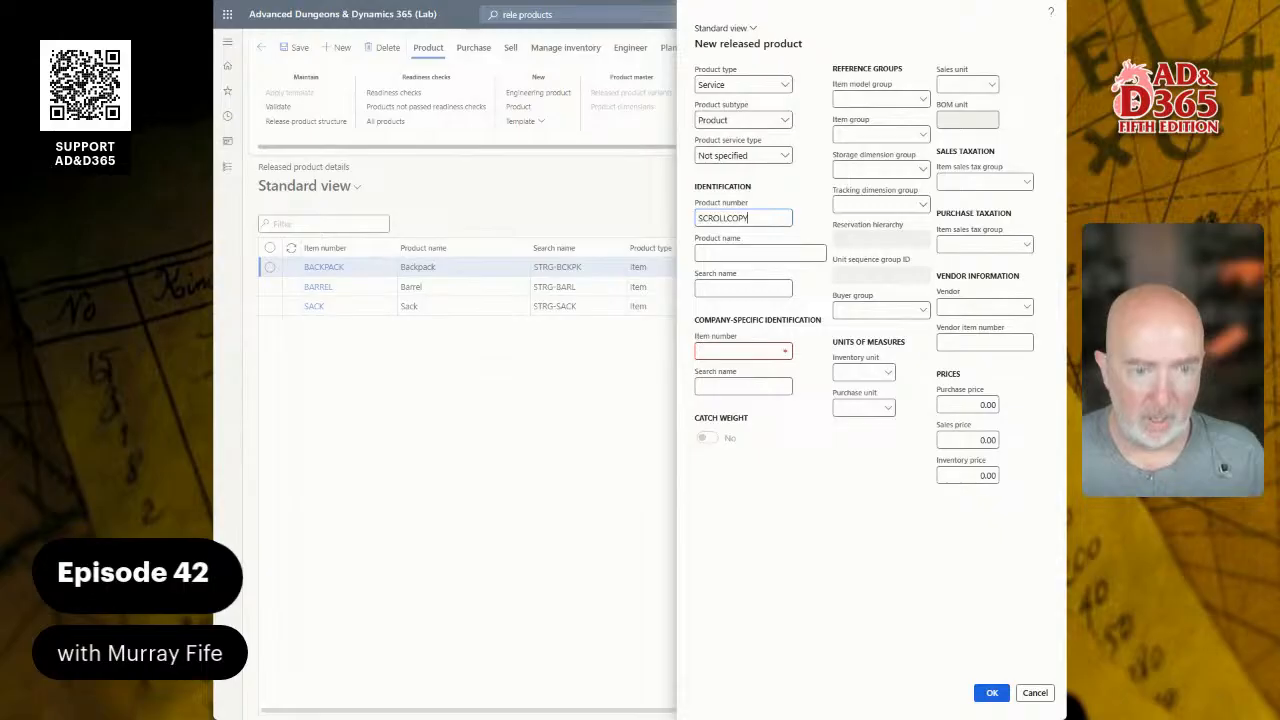
pyautogui.press('Tab')
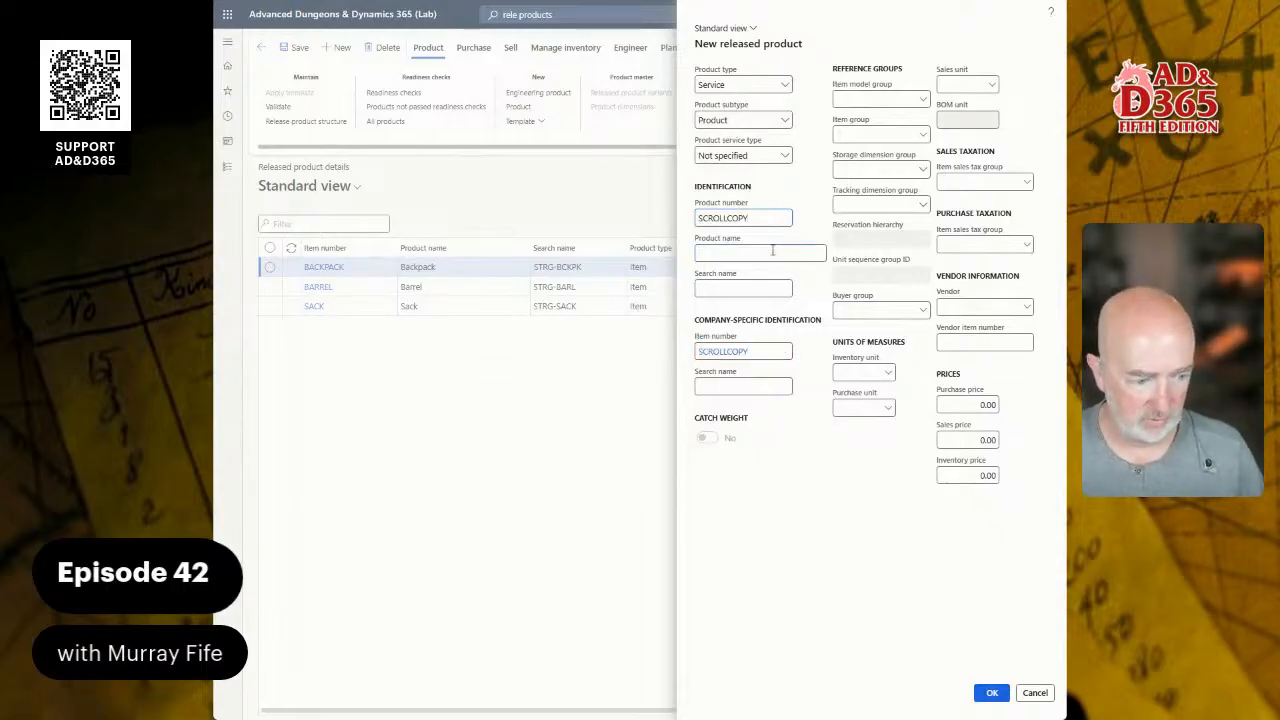
pyautogui.write('Scro')
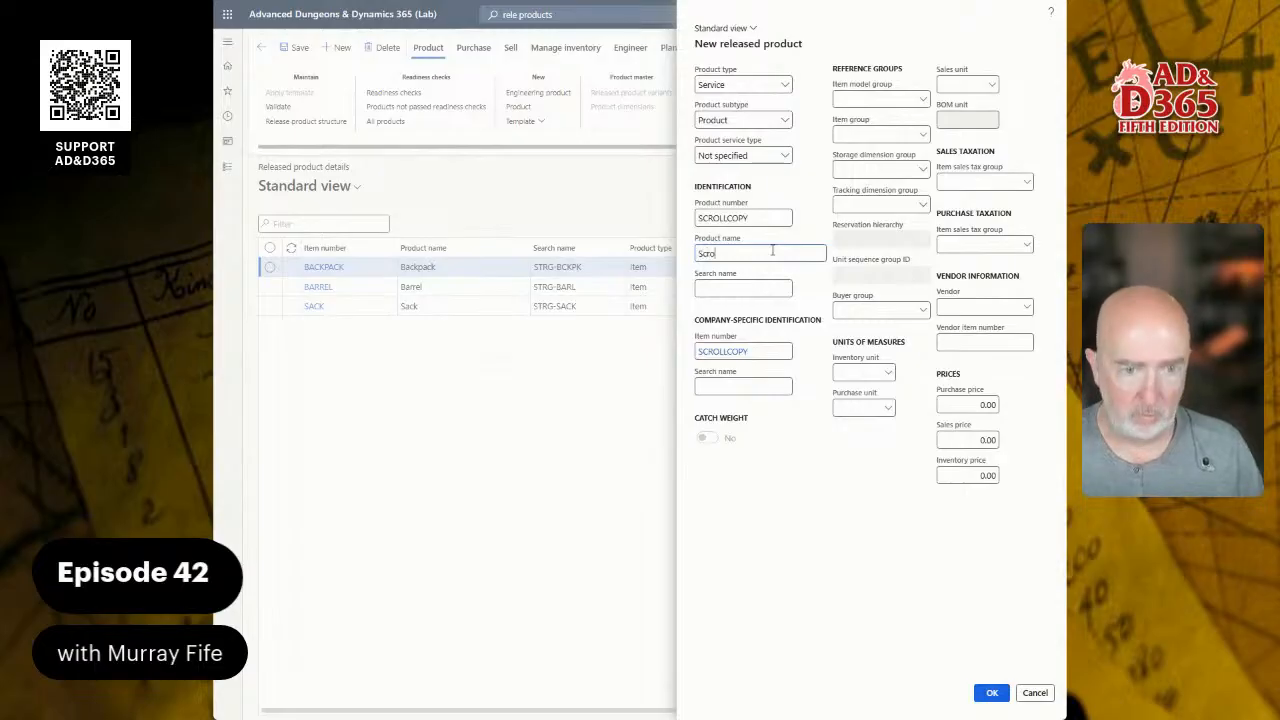
pyautogui.write('ll Copy')
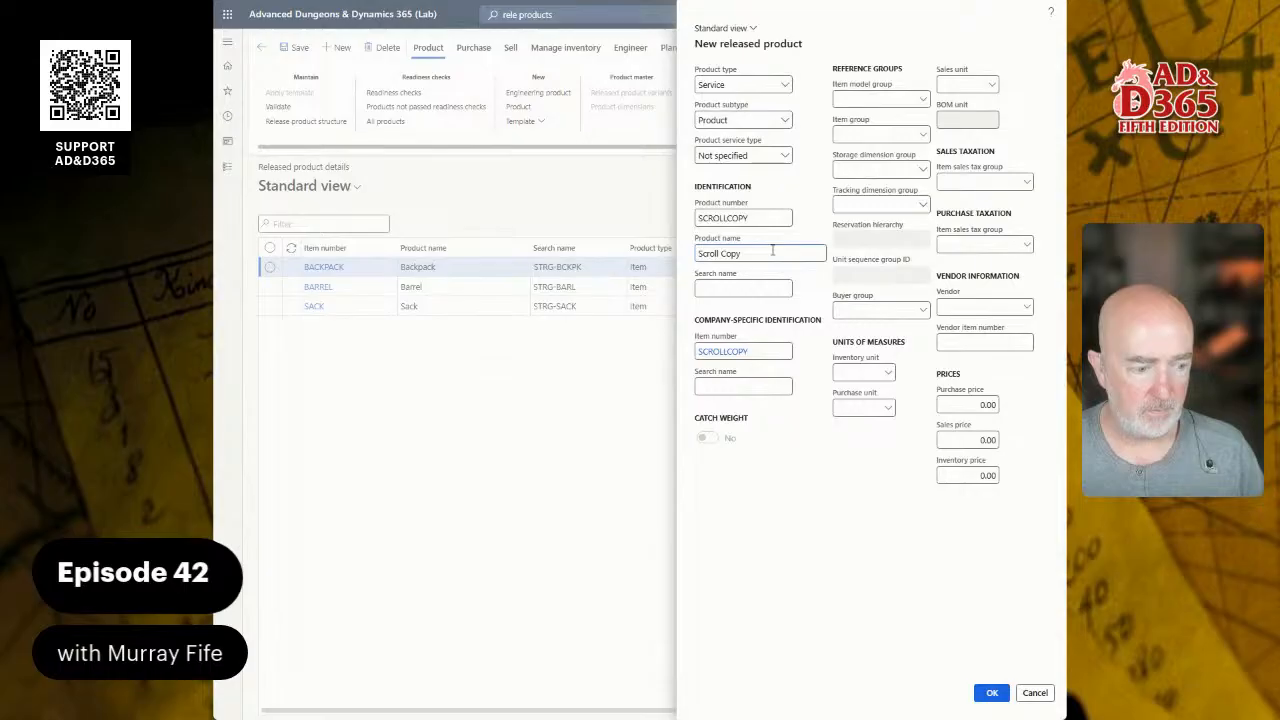
pyautogui.press('BackSpace')
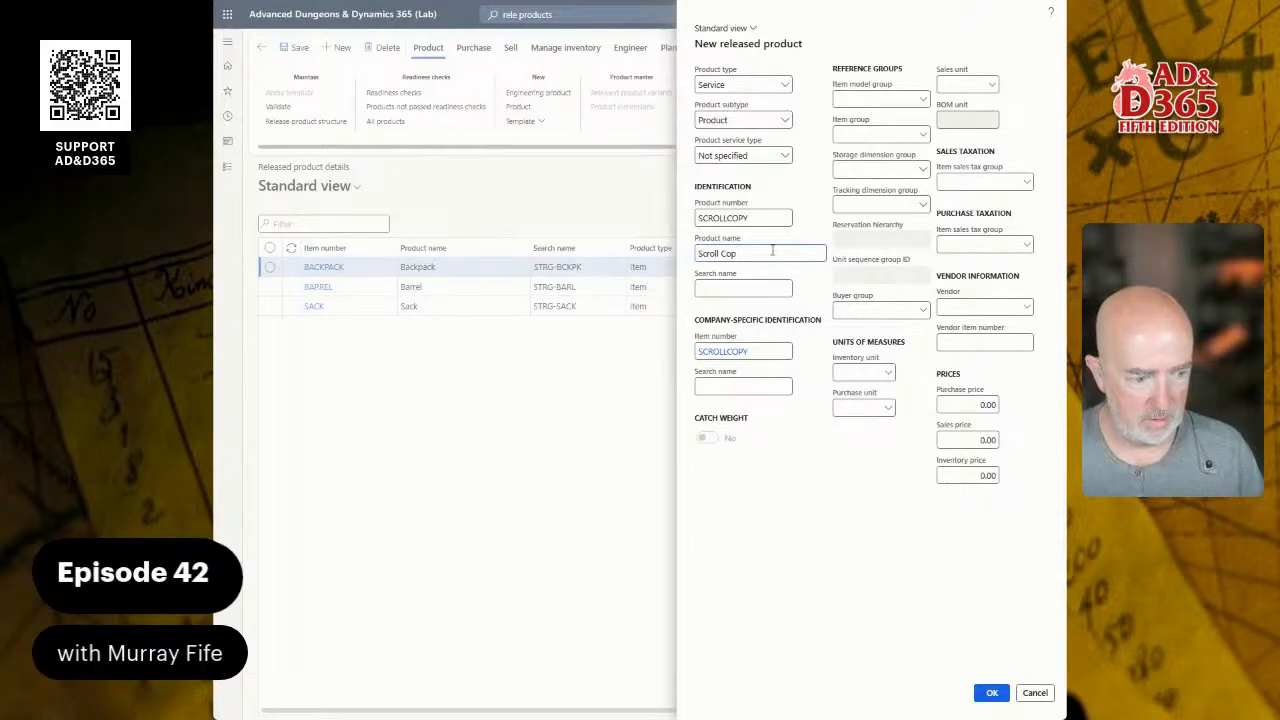
pyautogui.write('ying')
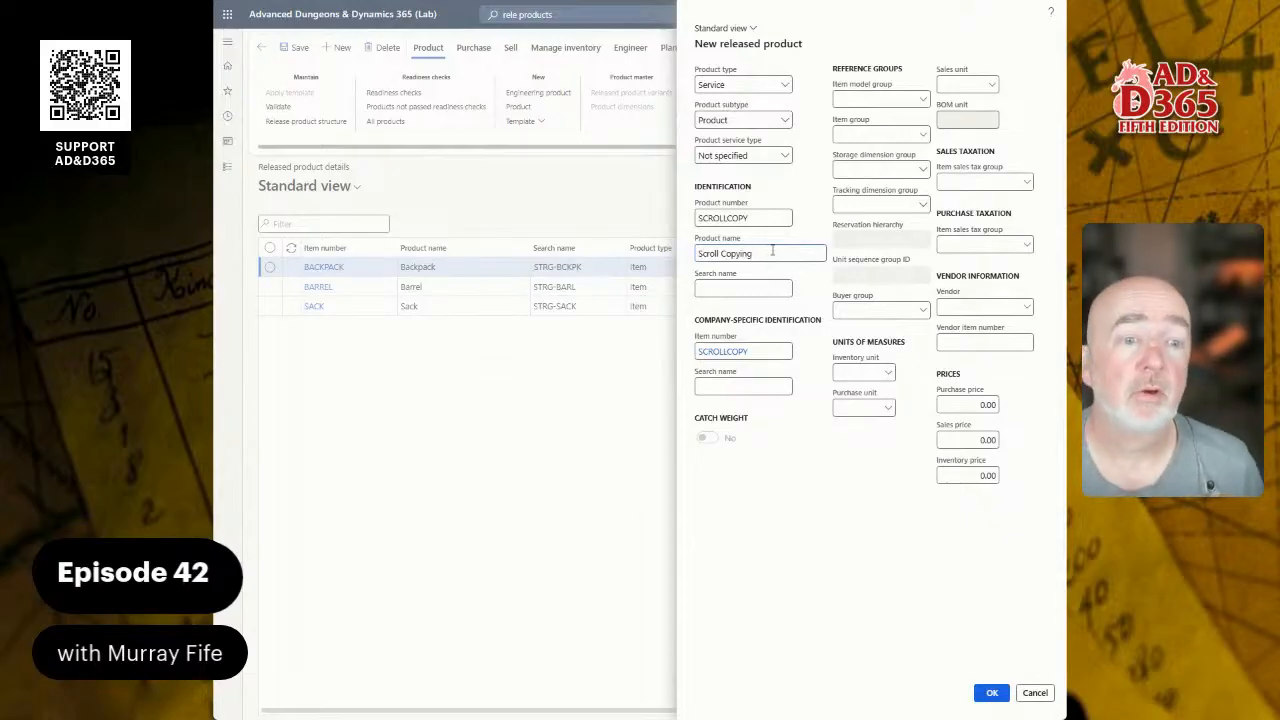
# Step: Enter search name SERV-SCRL-CPY and copy it into the company-specific search name
pyautogui.press('Tab')
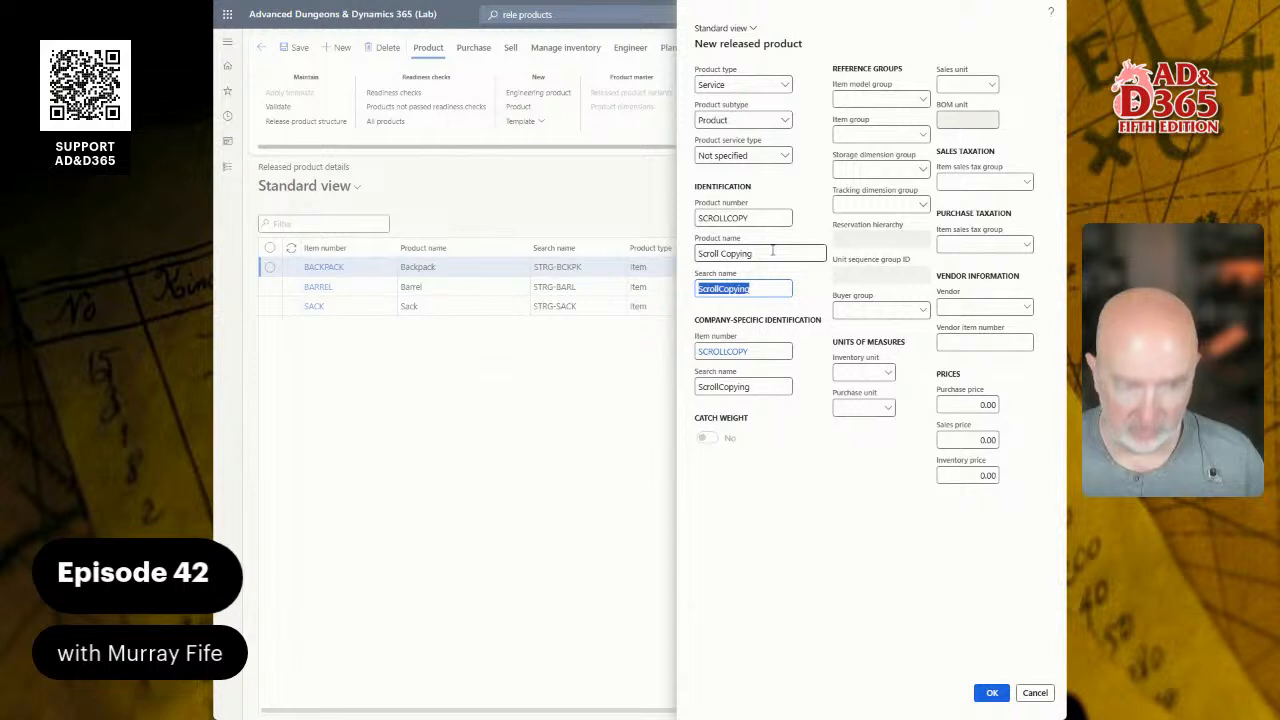
pyautogui.write('SERV-SCRL-CPY-PGE')
pyautogui.press('BackSpace')
pyautogui.press('BackSpace')
pyautogui.press('BackSpace')
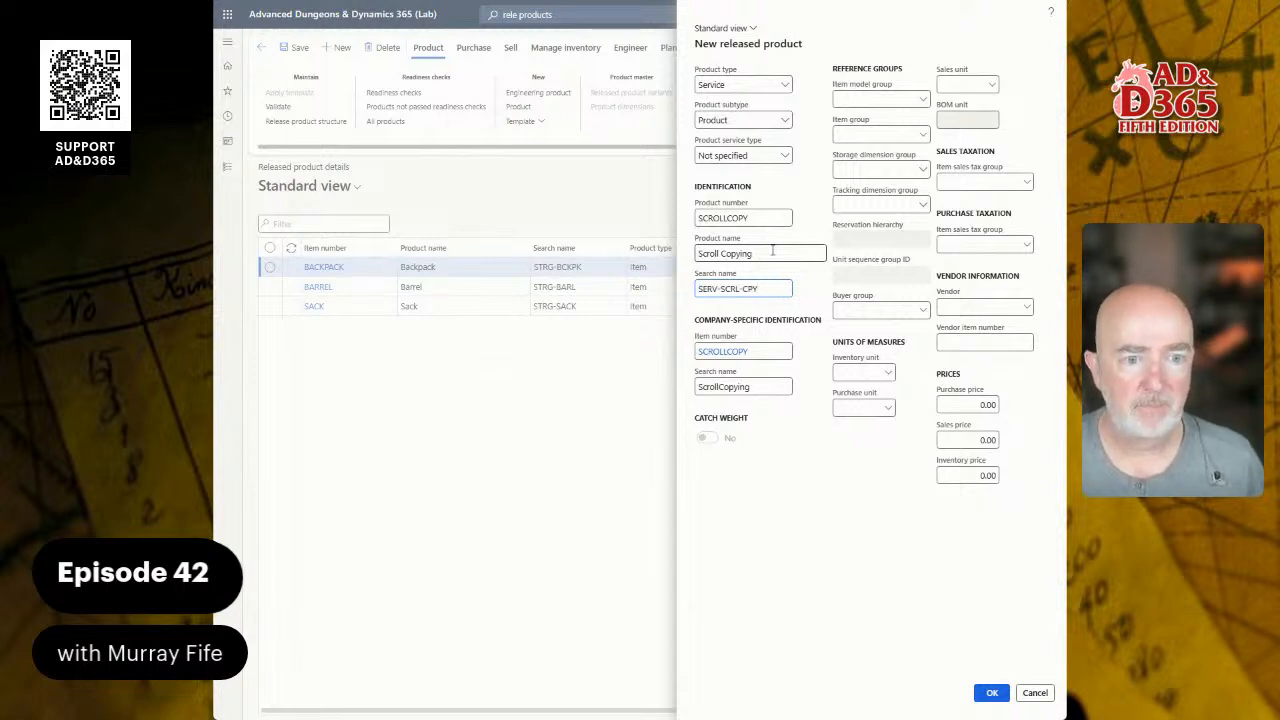
pyautogui.hotkey('shift', 'Left')
pyautogui.hotkey('shift', 'Left')
pyautogui.hotkey('shift', 'Left')
pyautogui.hotkey('shift', 'Left')
pyautogui.press('Right')
pyautogui.press('Right')
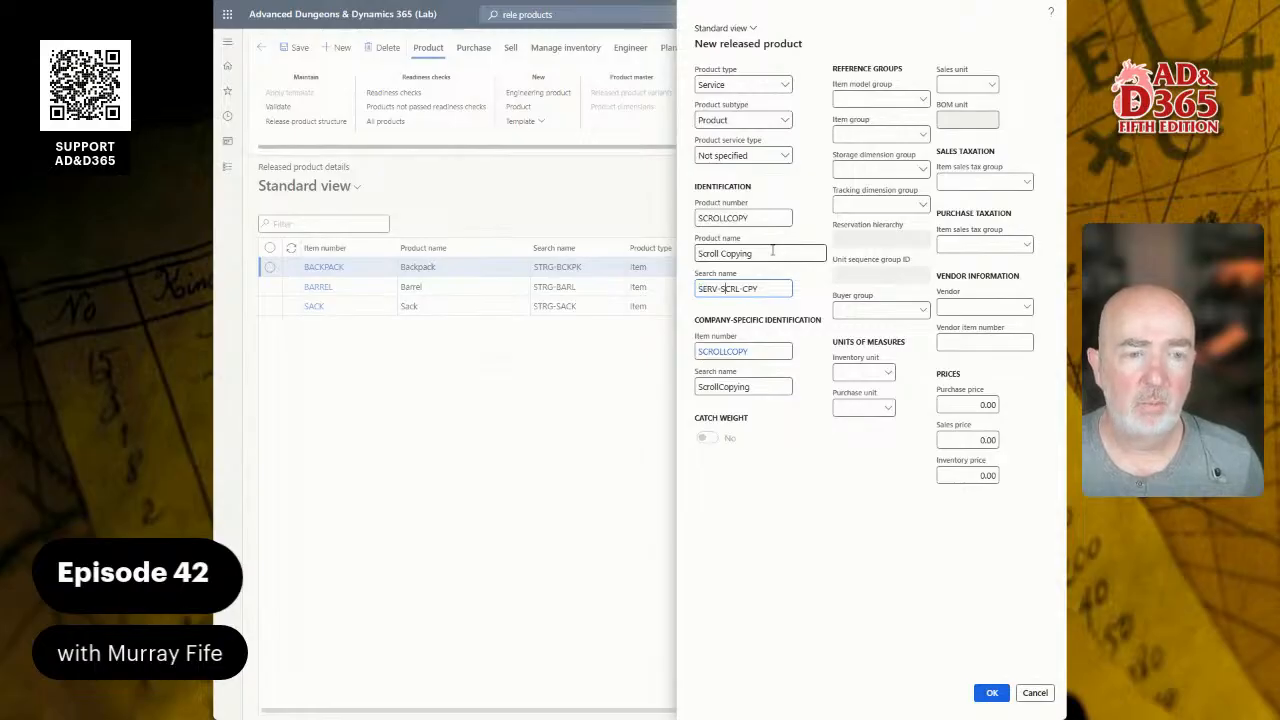
pyautogui.press('Right')
pyautogui.press('Right')
pyautogui.press('Right')
pyautogui.press('Right')
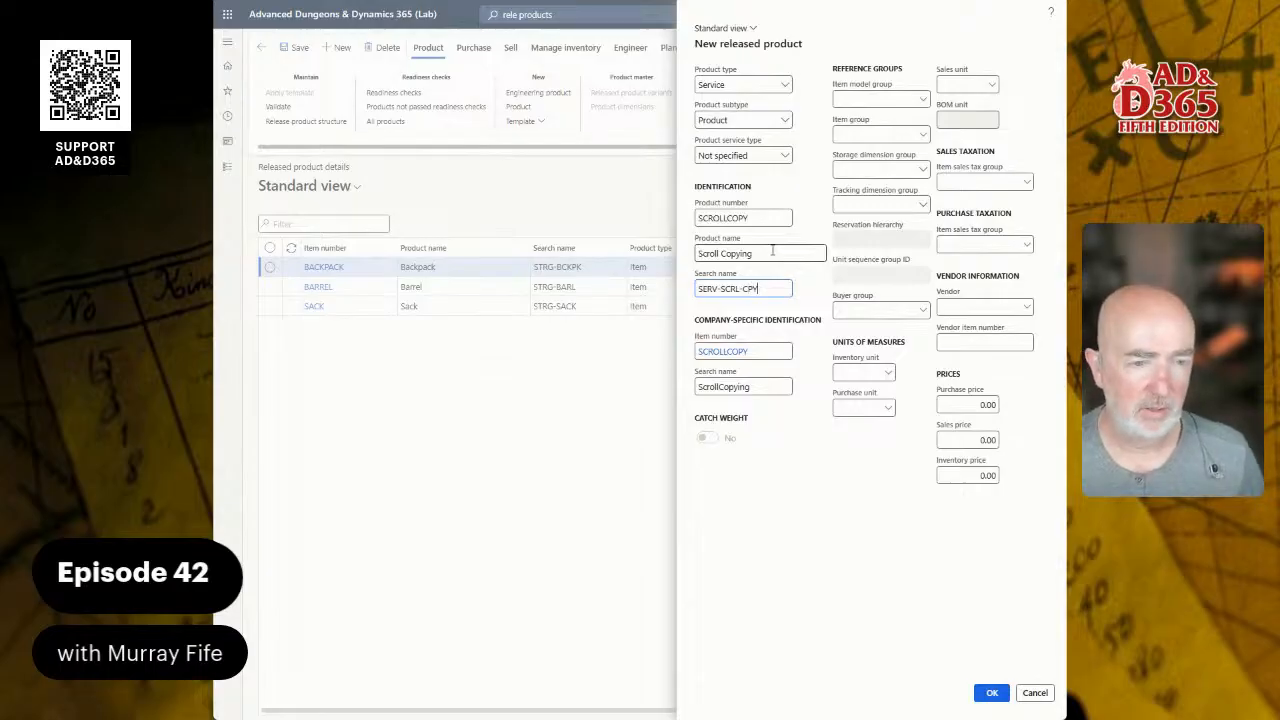
pyautogui.hotkey('ctrl', 'a')
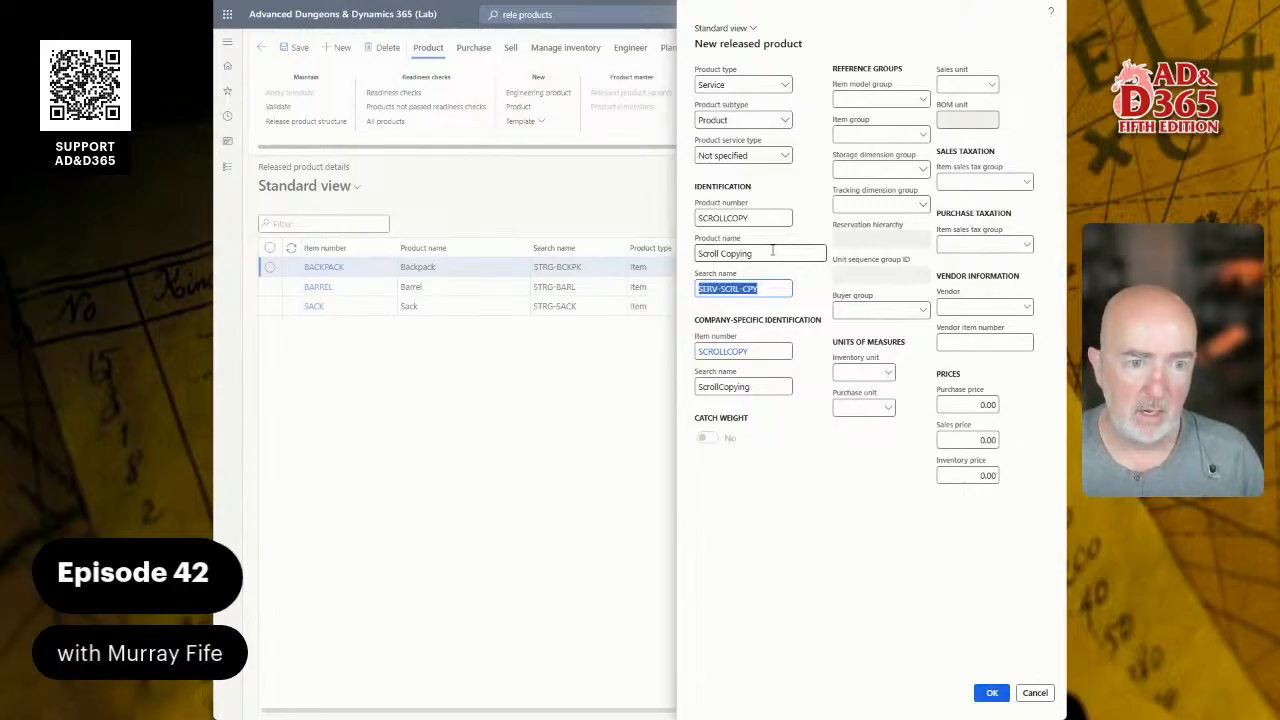
pyautogui.hotkey('ctrl', 'c')
pyautogui.press('Tab')
pyautogui.press('Tab')
pyautogui.hotkey('ctrl', 'v')
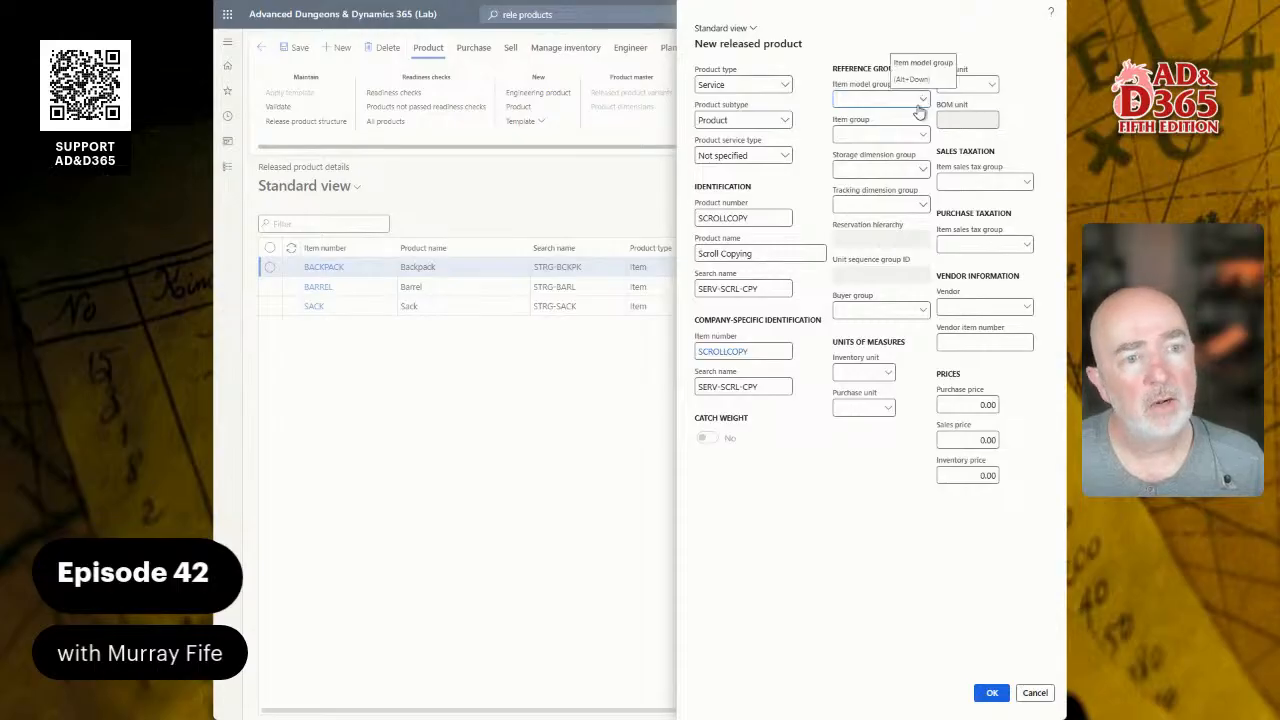
pyautogui.click(923, 170)
pyautogui.click(923, 171)
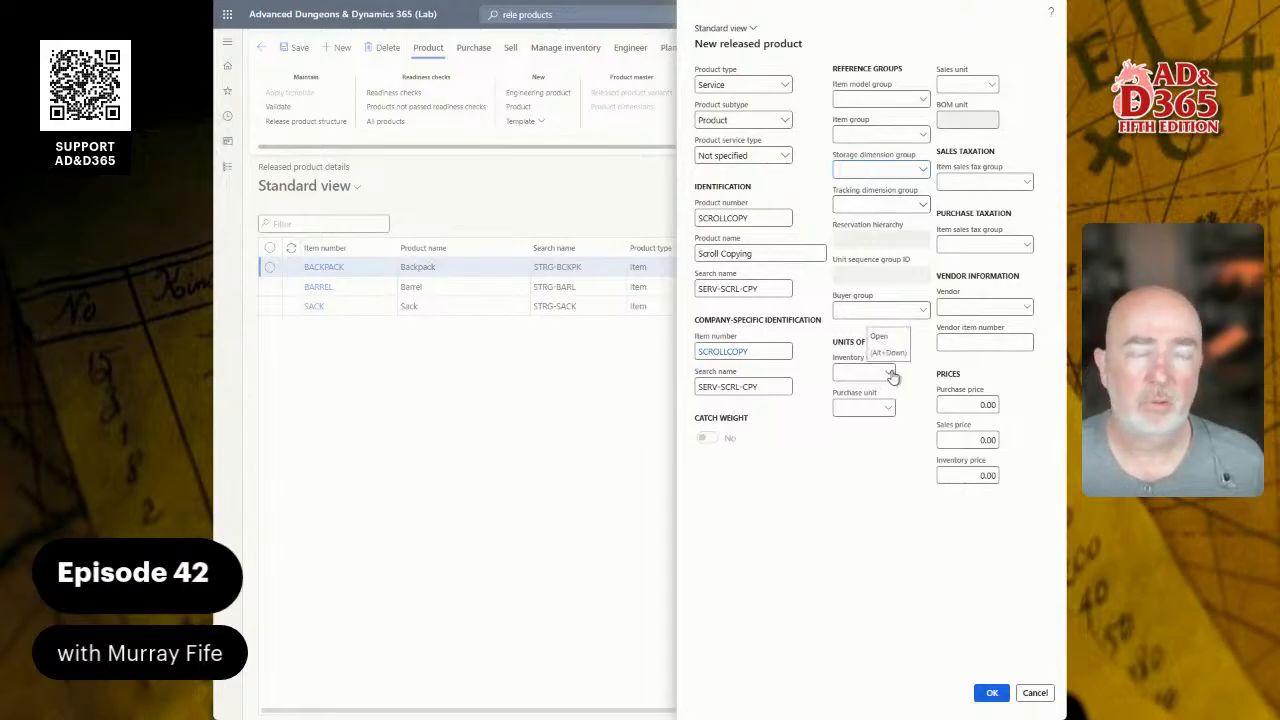
pyautogui.click(888, 410)
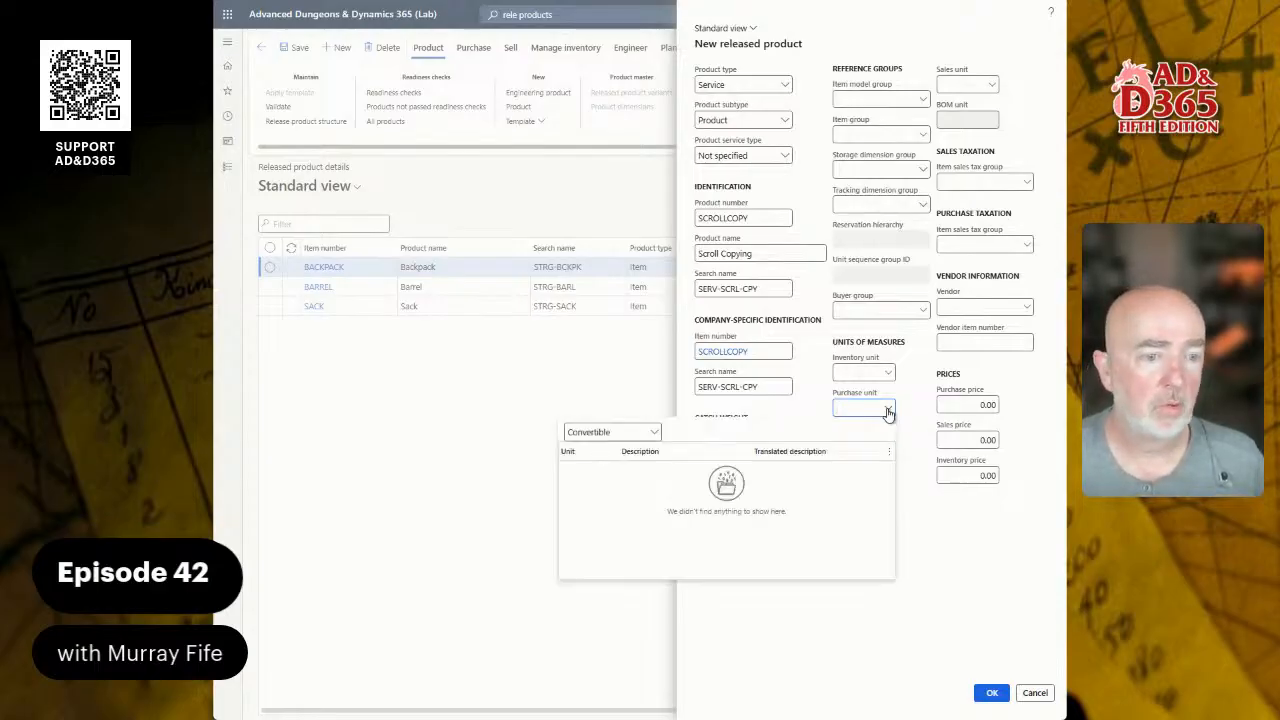
pyautogui.rightClick(888, 410)
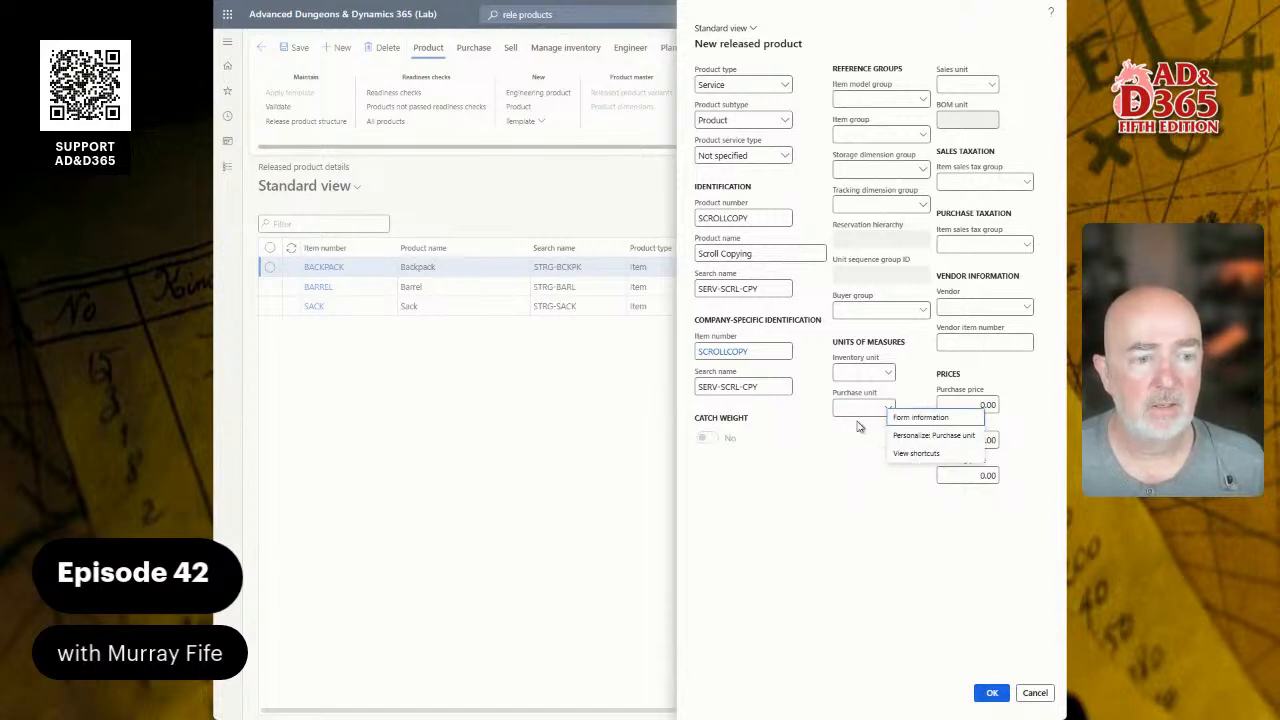
pyautogui.click(866, 428)
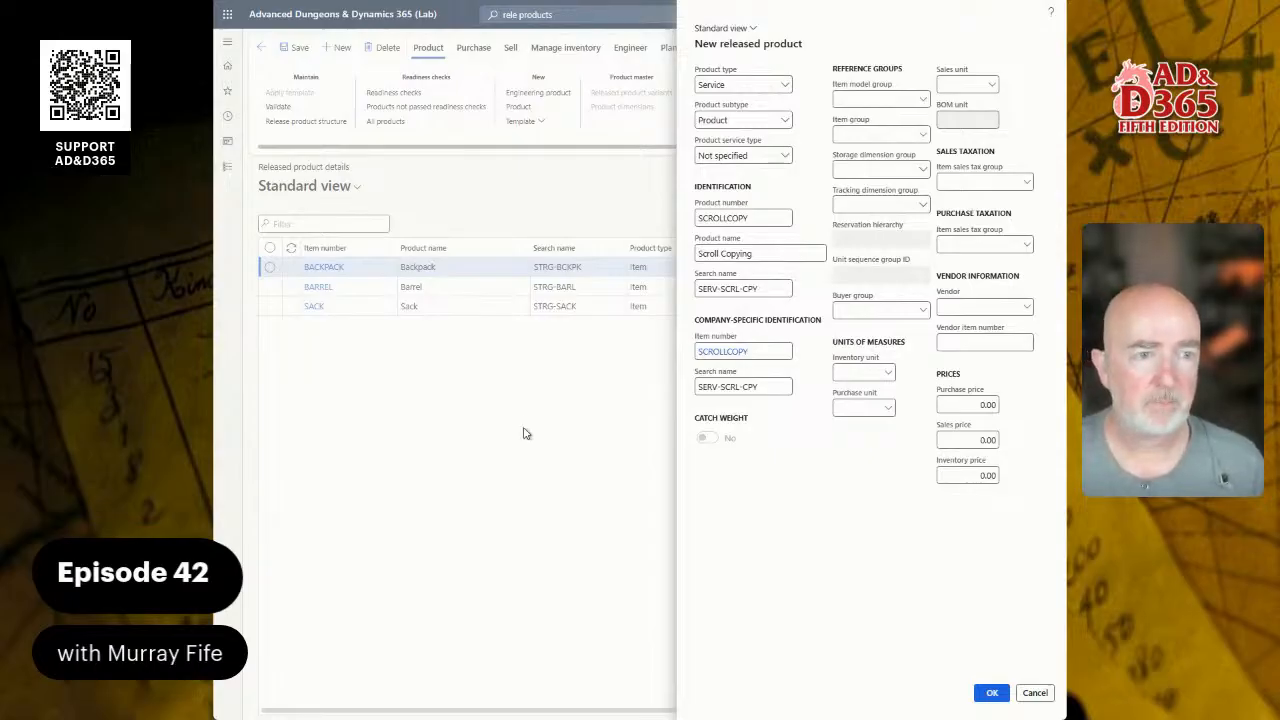
# Step: Enter a sales price of 2.52 and create the Scroll Copying released product
pyautogui.click(990, 87)
pyautogui.click(990, 87)
pyautogui.click(968, 404)
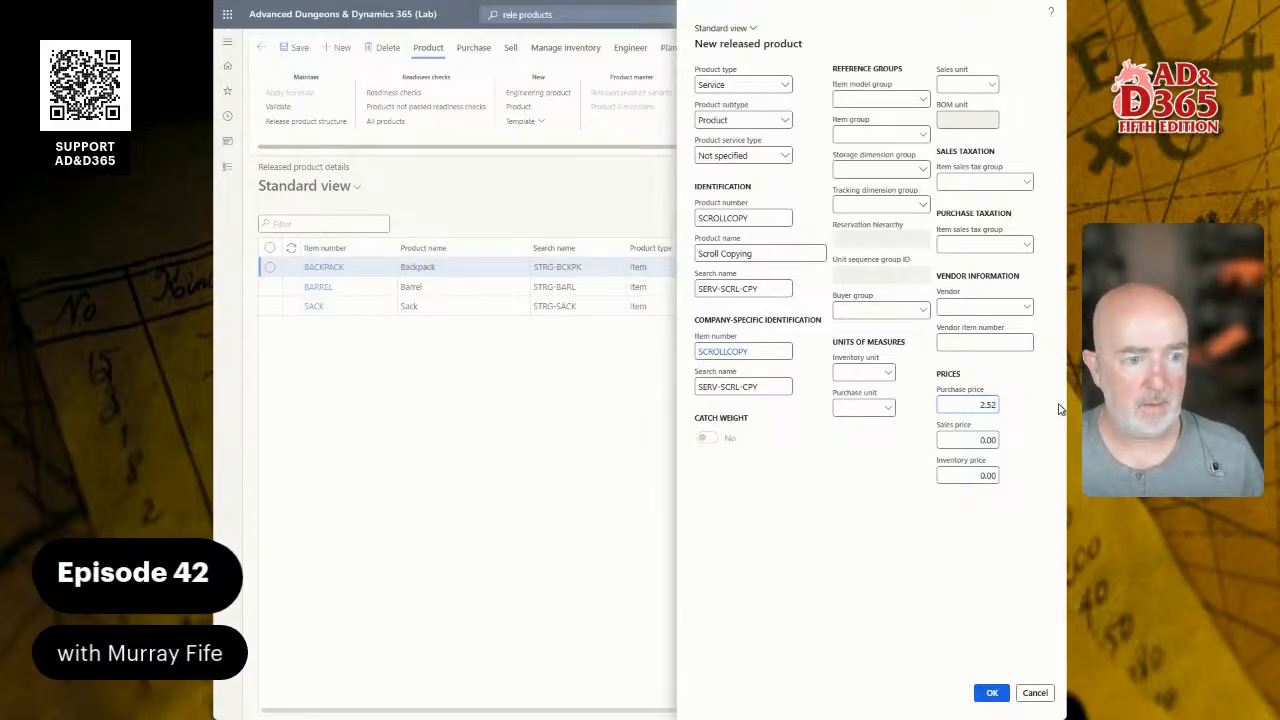
pyautogui.press('Tab')
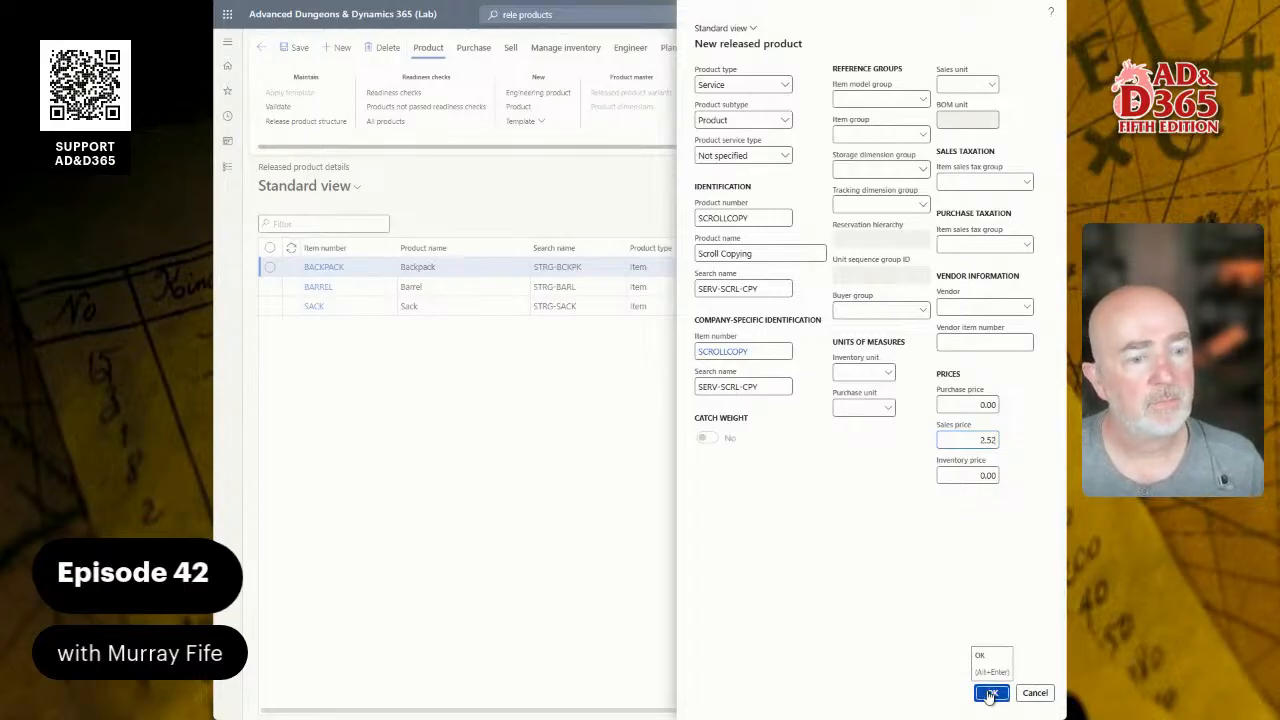
pyautogui.click(729, 557)
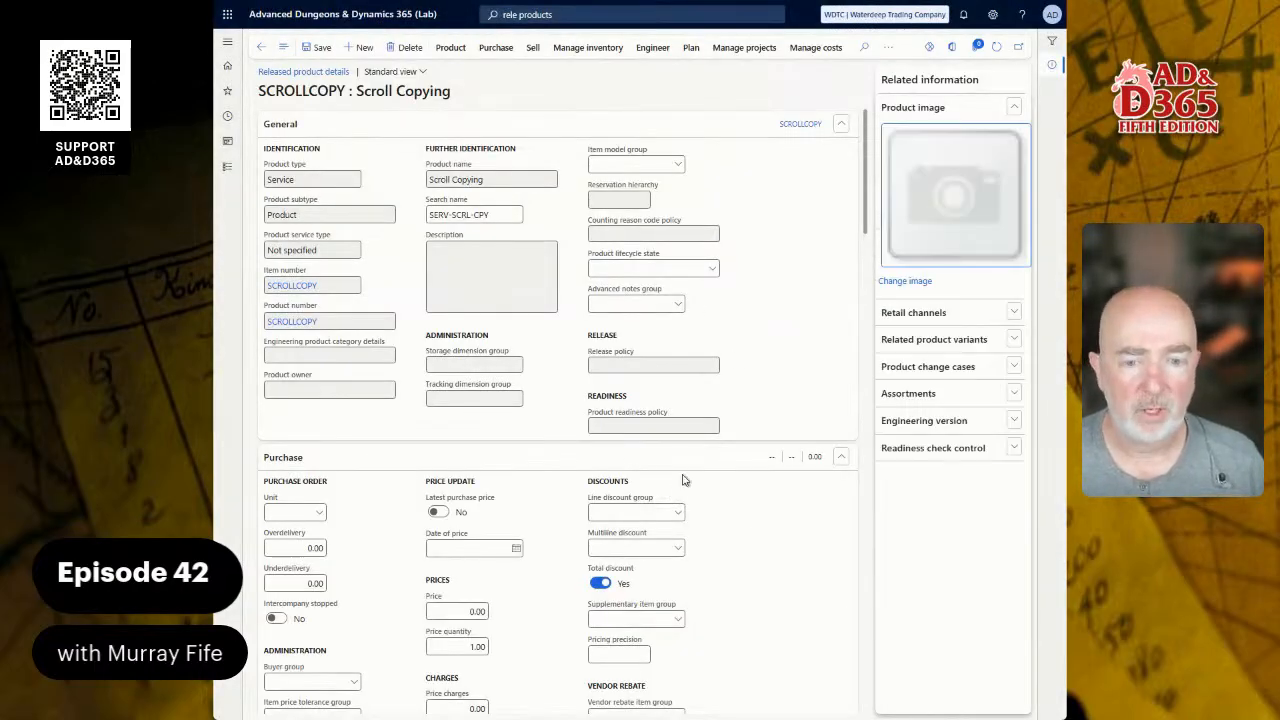
# Step: Browse the purchase unit lookup with the All filter without choosing a unit
pyautogui.click(319, 513)
pyautogui.click(343, 536)
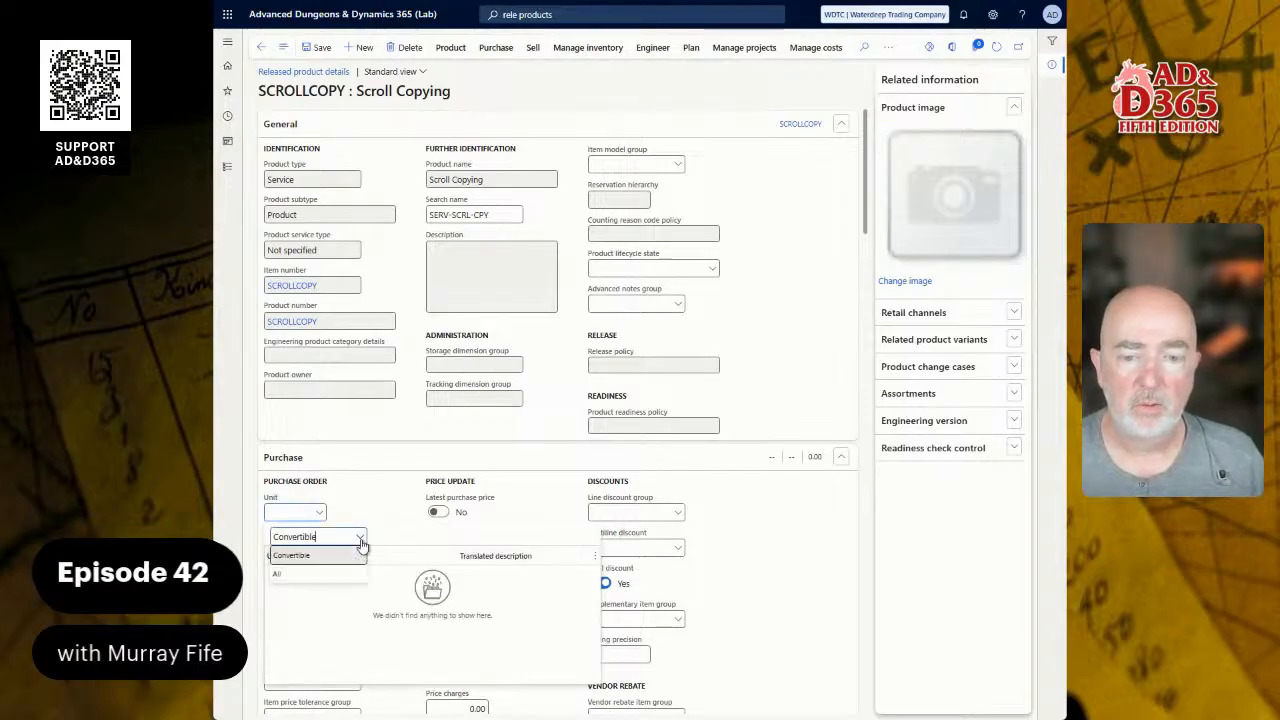
pyautogui.click(278, 574)
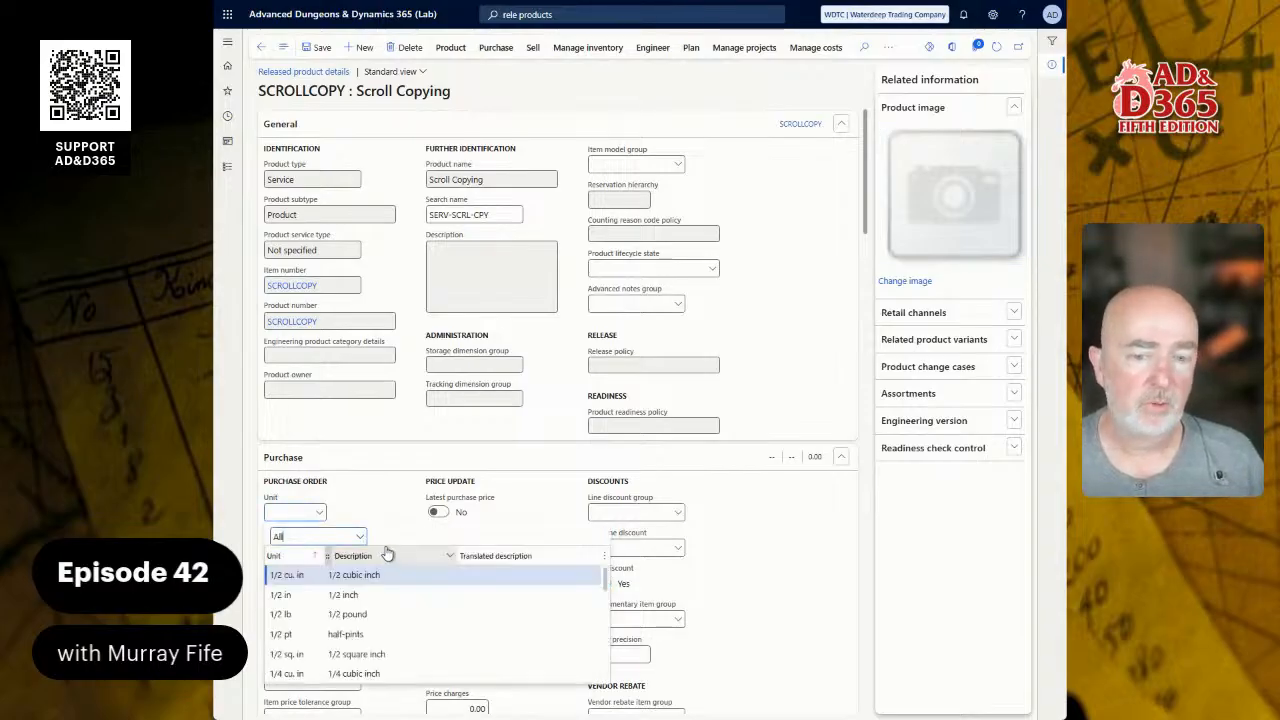
pyautogui.click(545, 100)
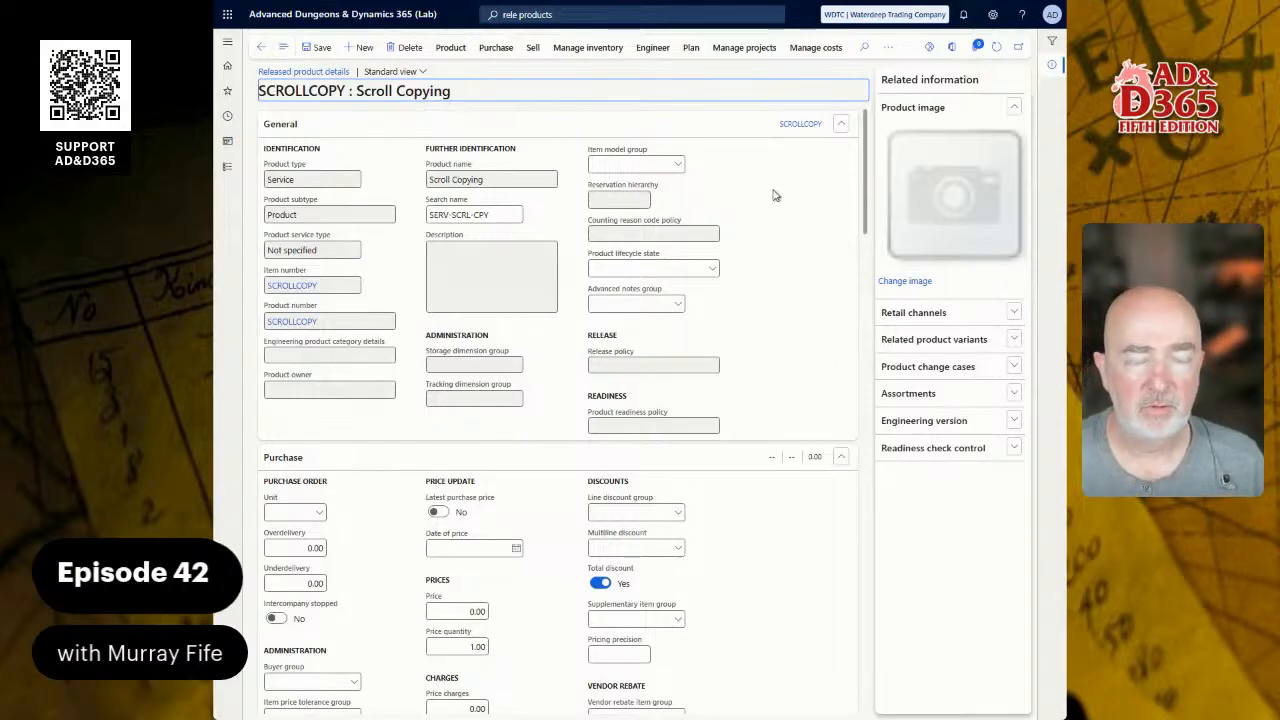
pyautogui.click(320, 514)
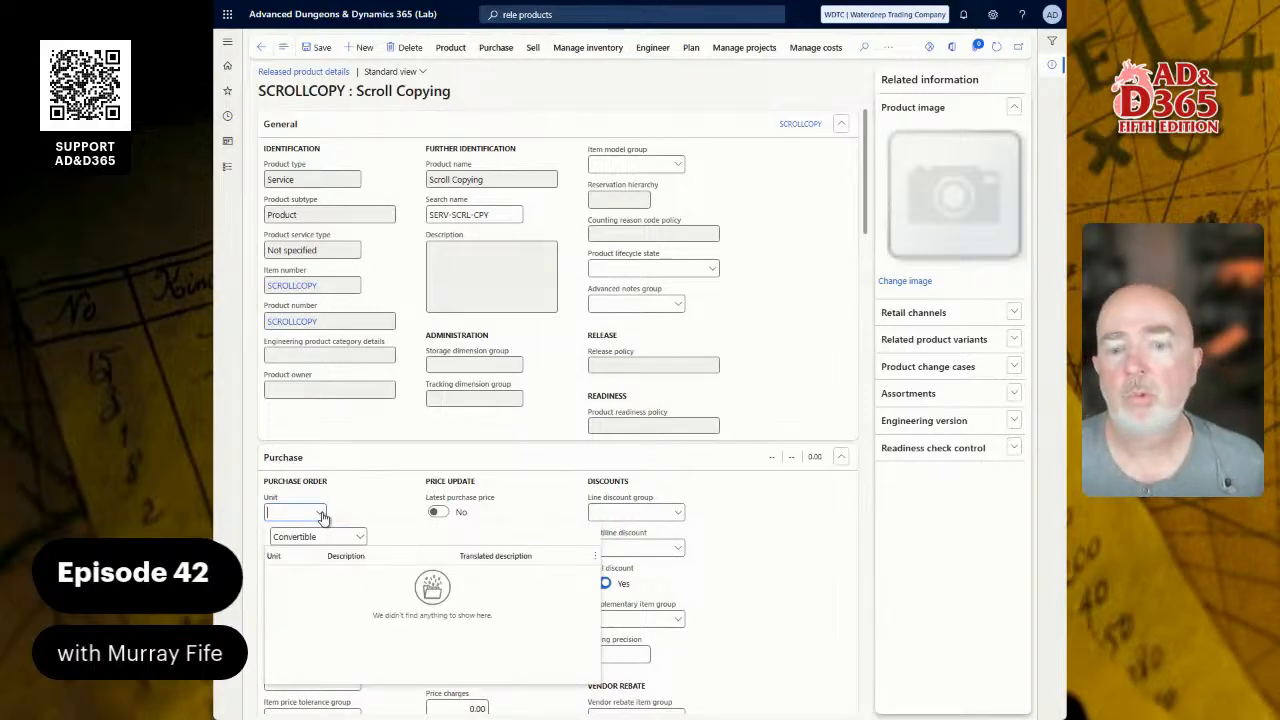
pyautogui.click(360, 537)
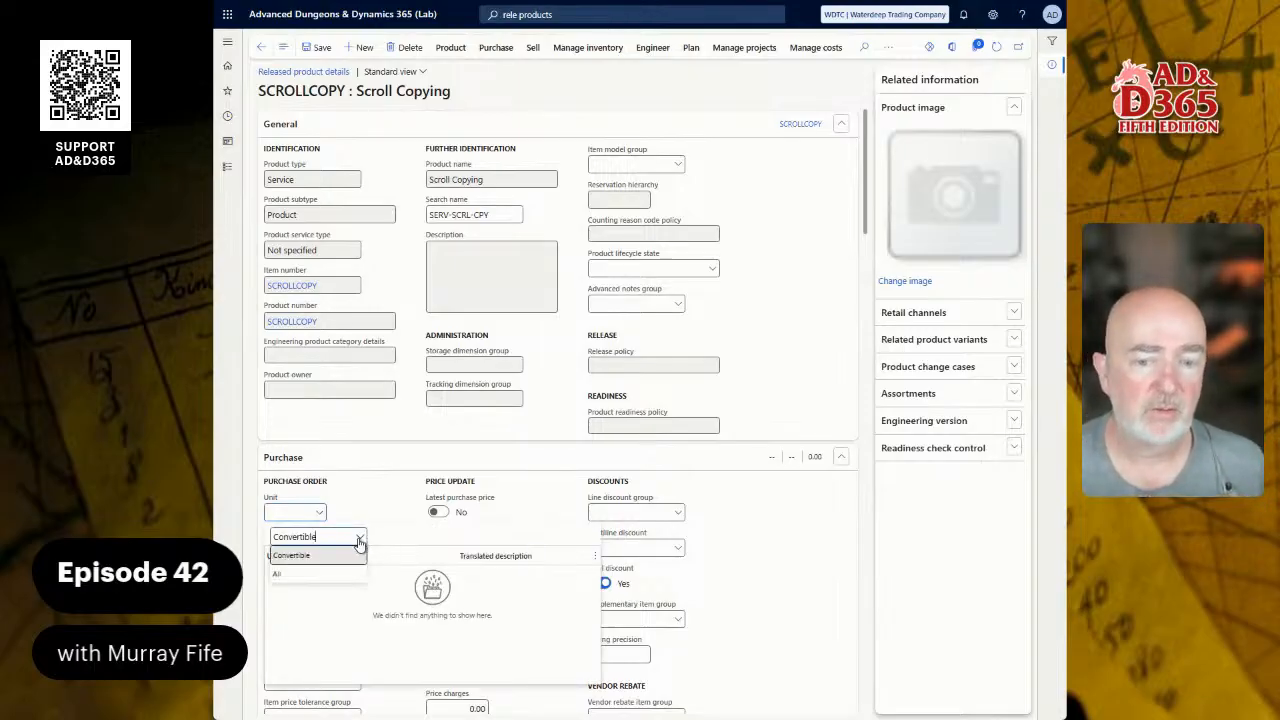
pyautogui.click(323, 578)
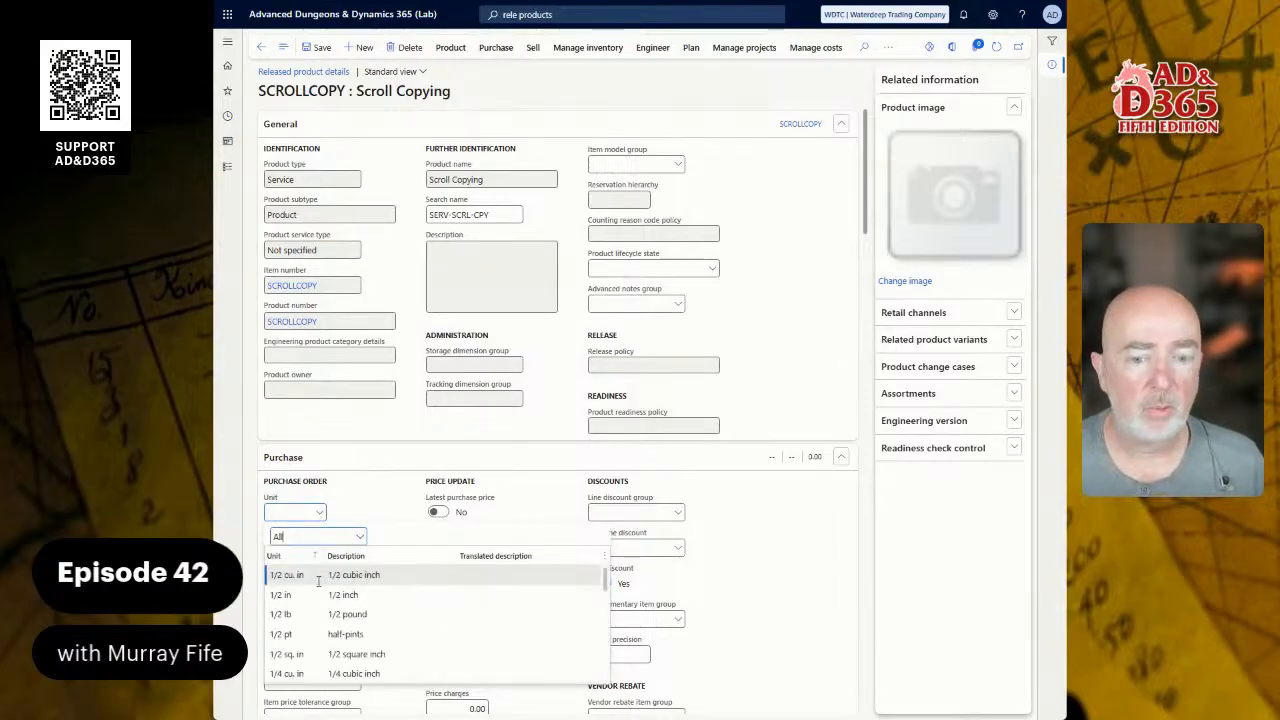
pyautogui.scroll(-5, 316, 596)
pyautogui.scroll(-5, 315, 596)
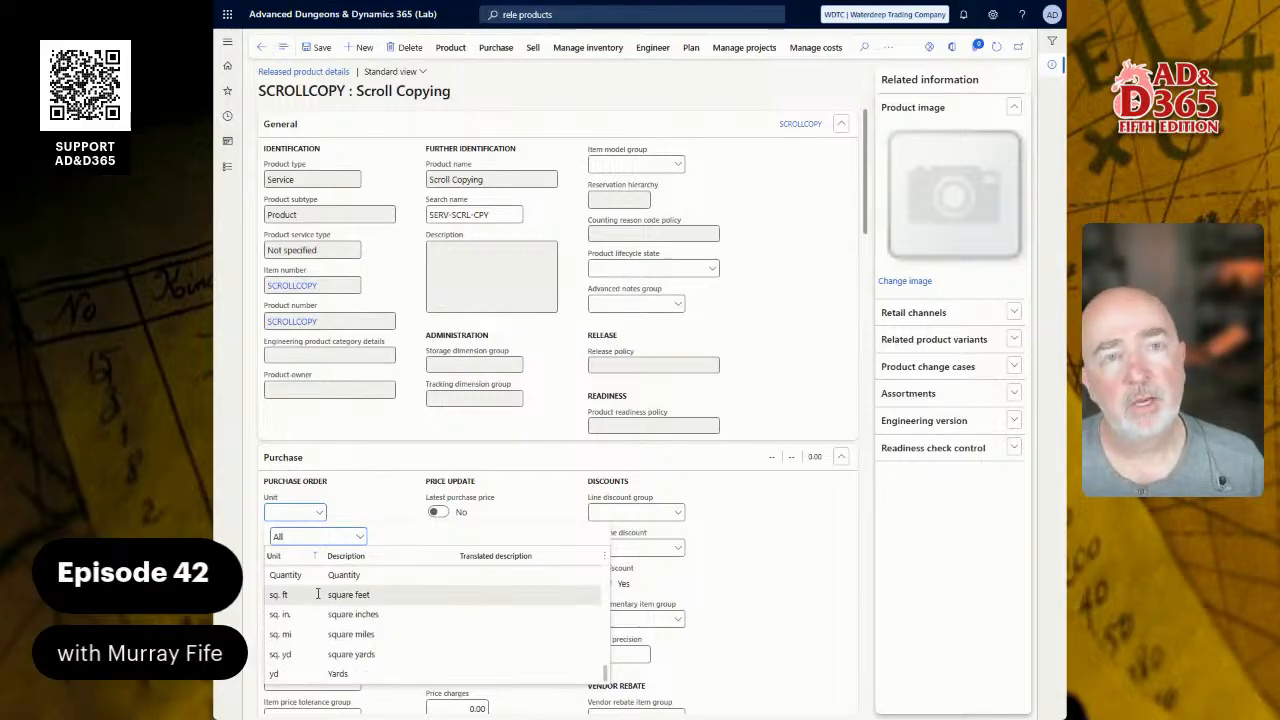
pyautogui.click(368, 512)
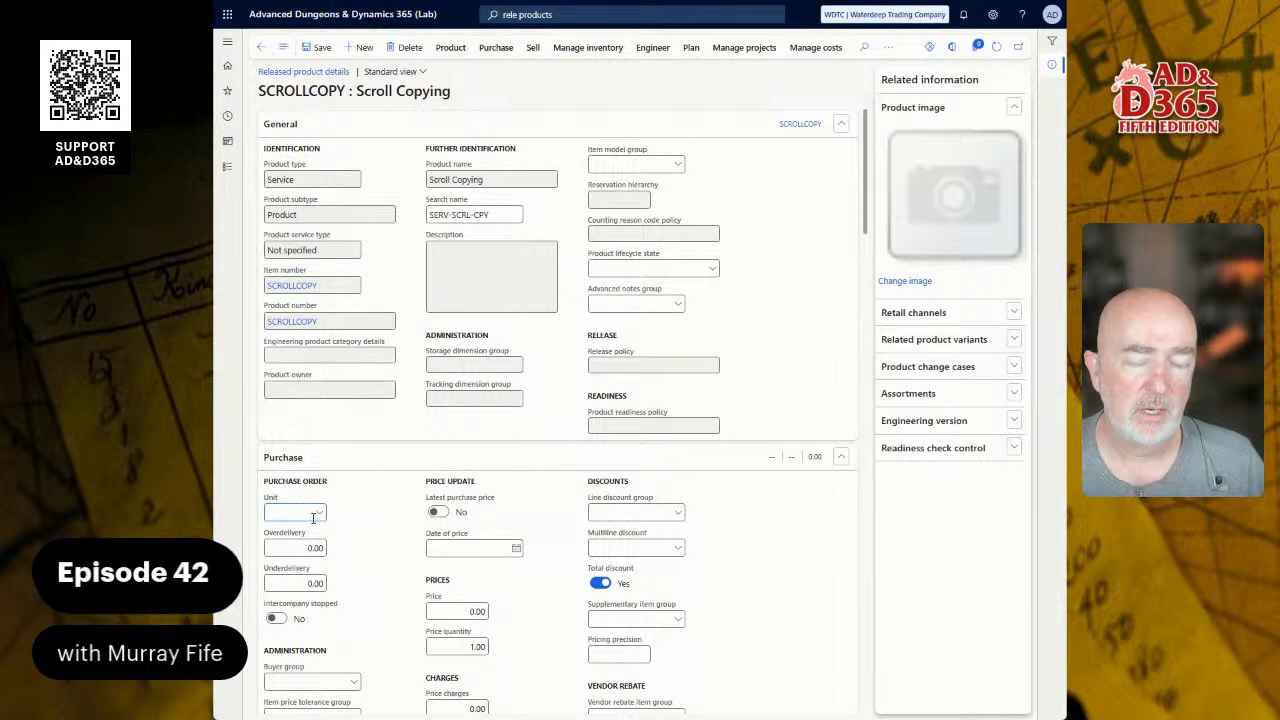
# Step: Collapse Purchase and type ea as the sales order unit, listing all units
pyautogui.click(323, 459)
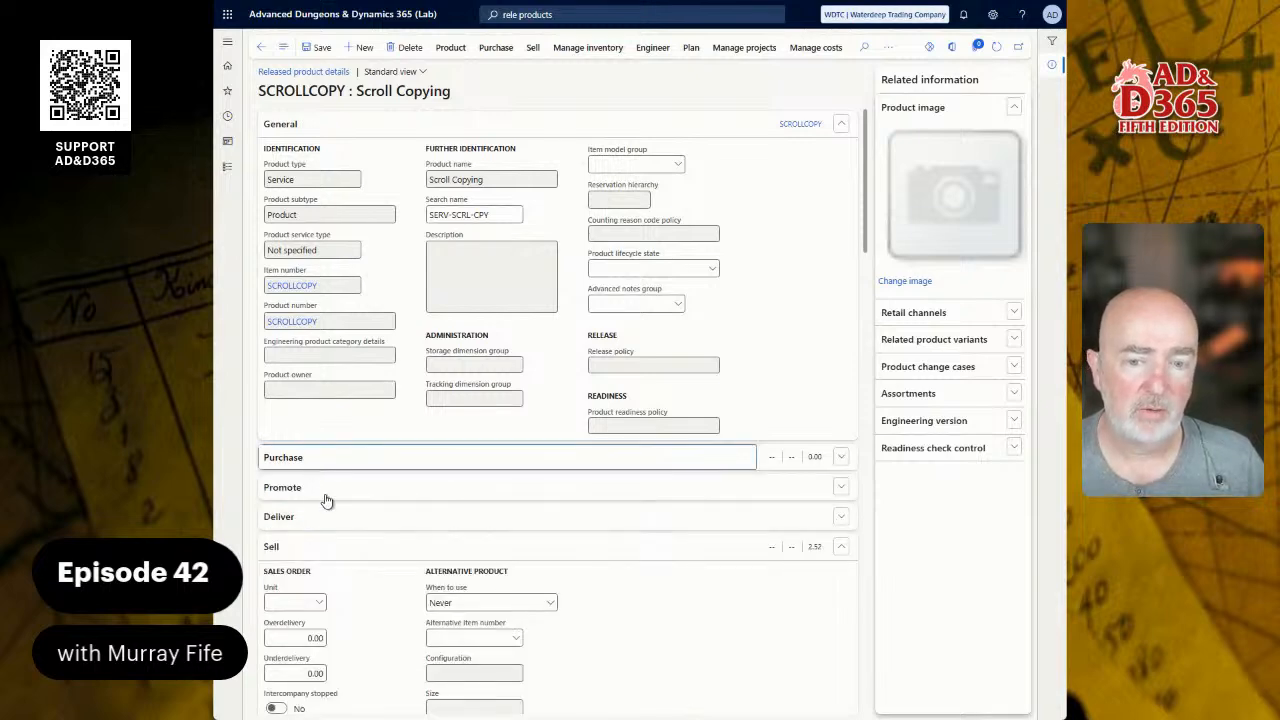
pyautogui.scroll(-3, 390, 568)
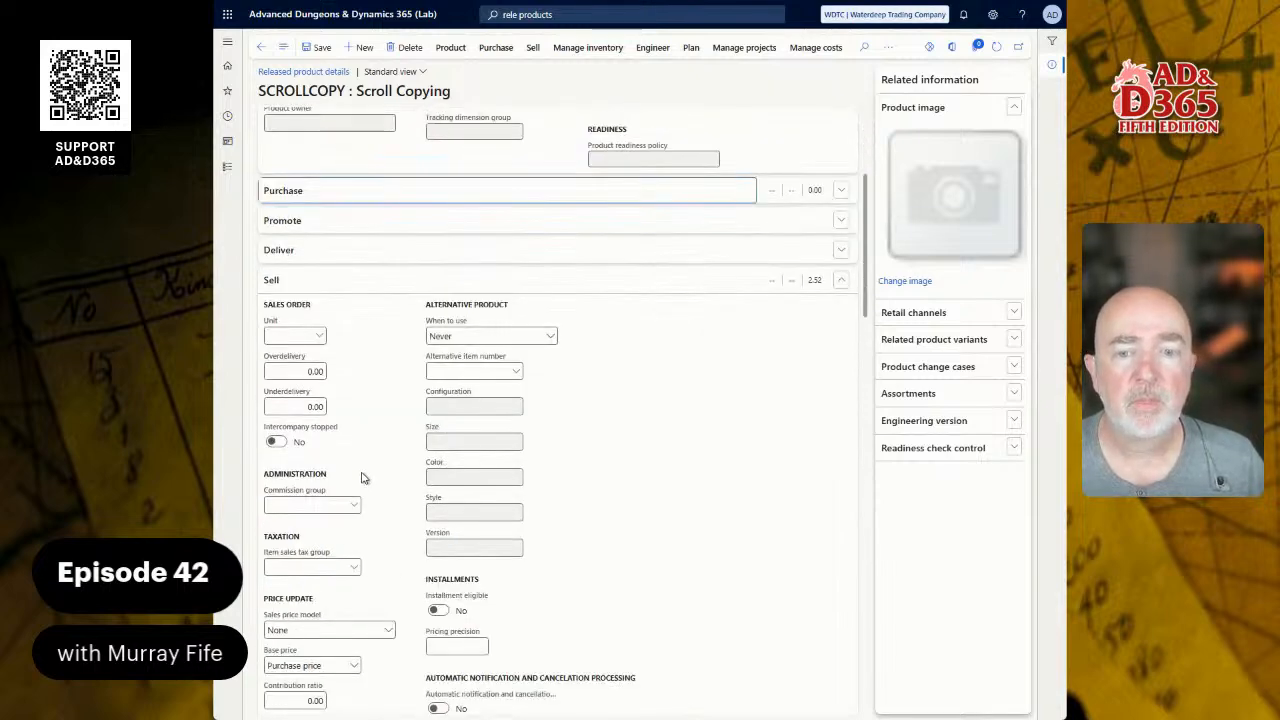
pyautogui.click(294, 335)
pyautogui.write('ea')
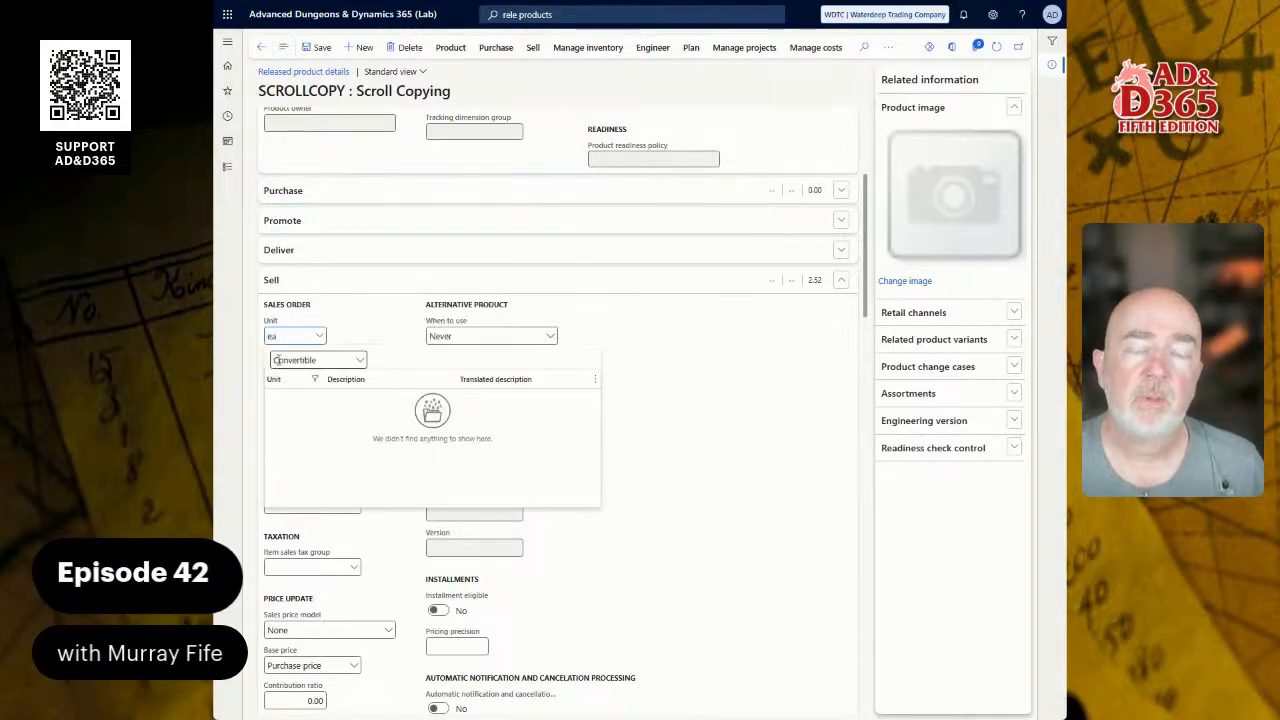
pyautogui.click(340, 358)
pyautogui.click(308, 400)
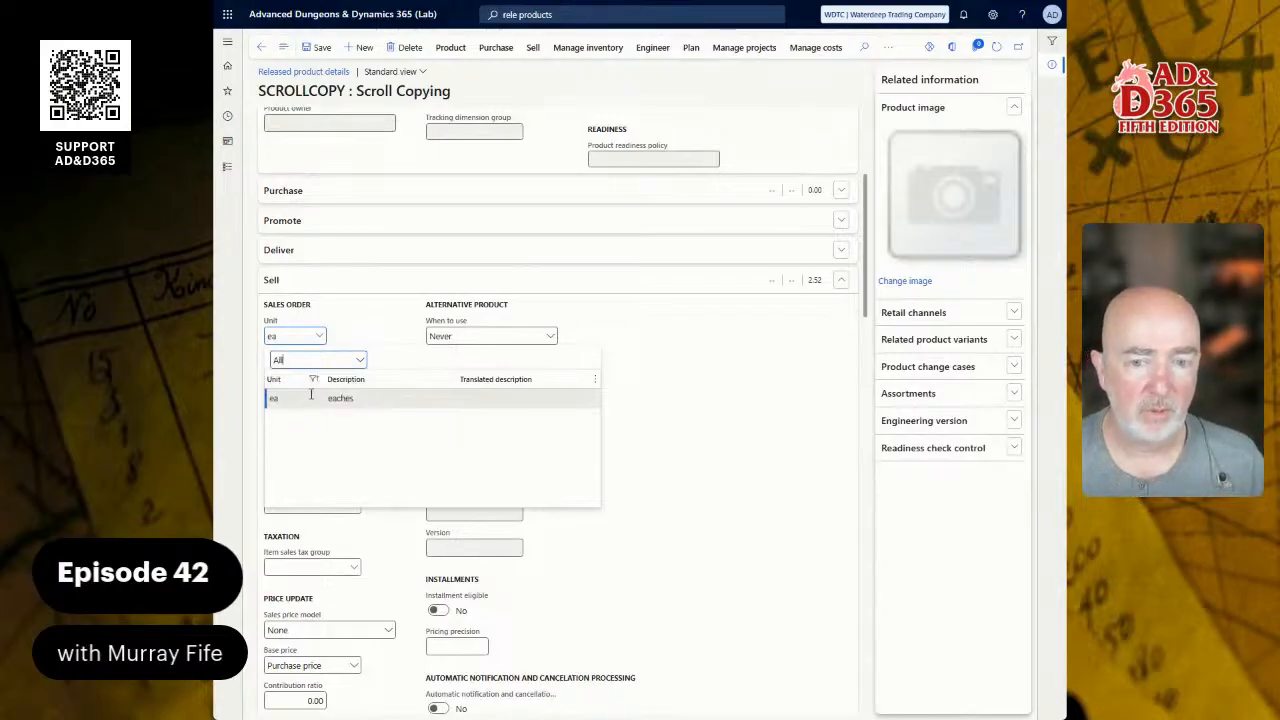
# Step: From the sales unit field, create a new unit pp (per page) and view its unit conversions
pyautogui.rightClick(316, 340)
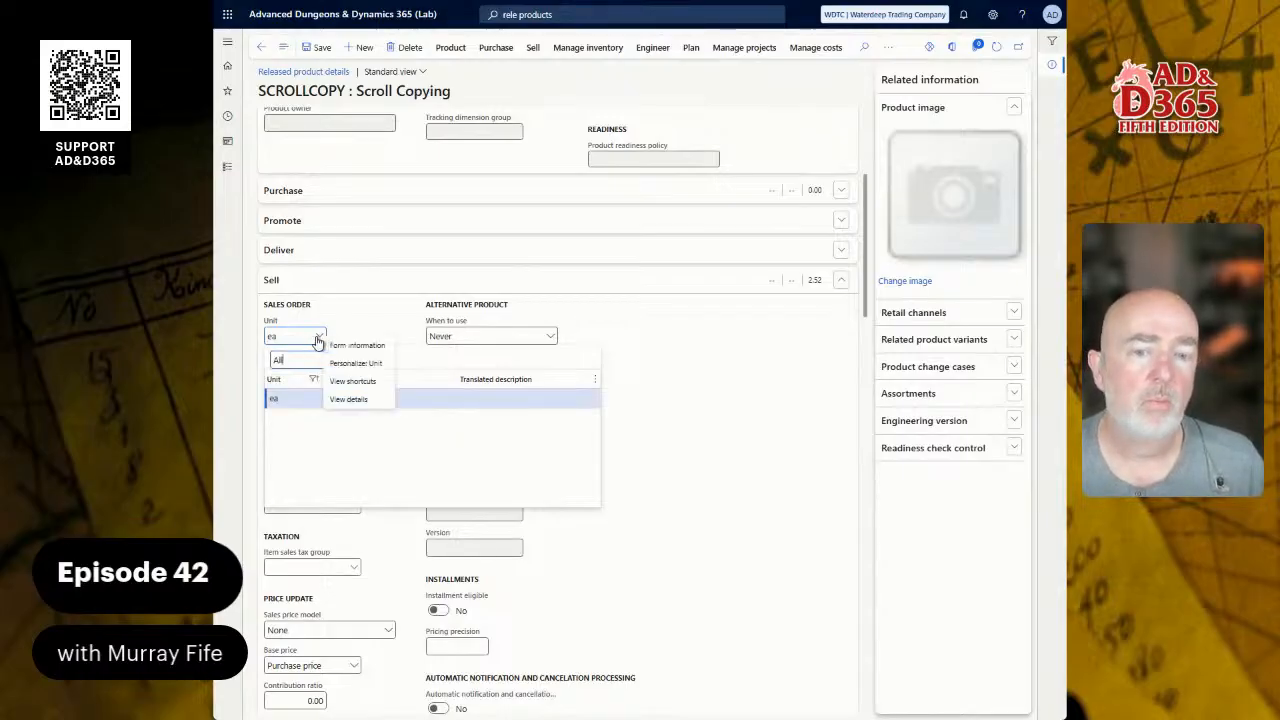
pyautogui.click(348, 399)
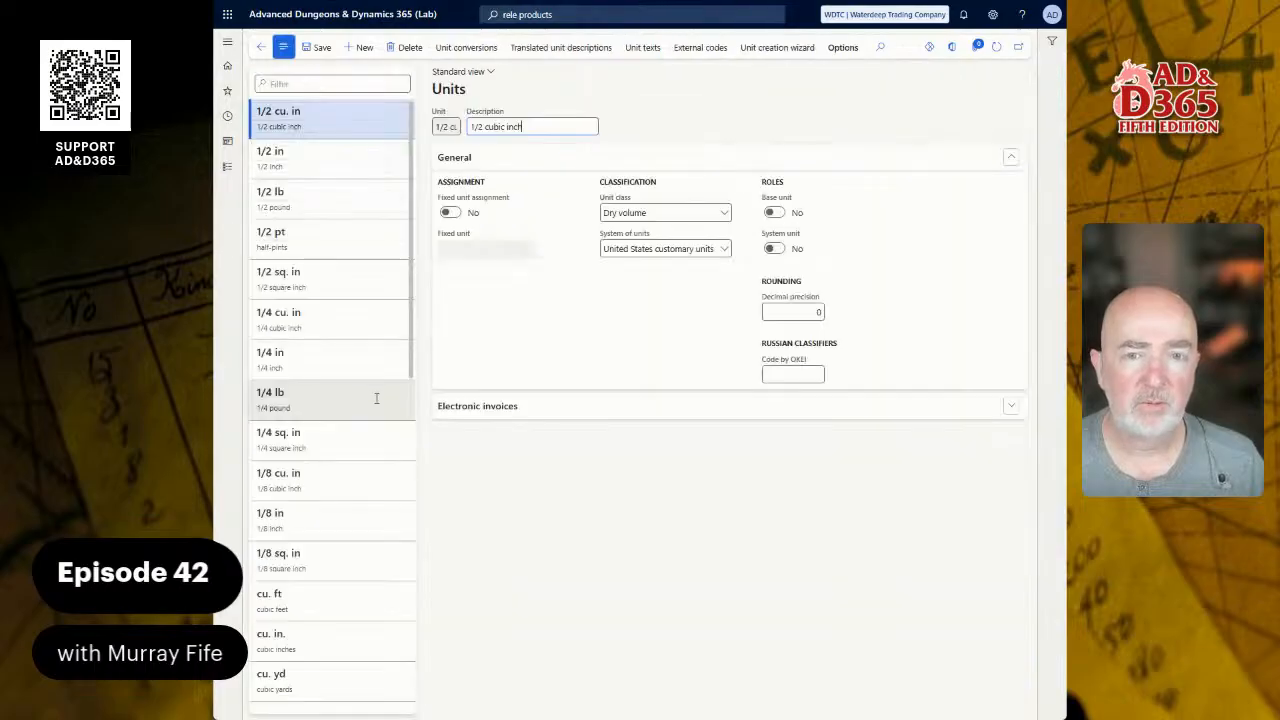
pyautogui.click(358, 48)
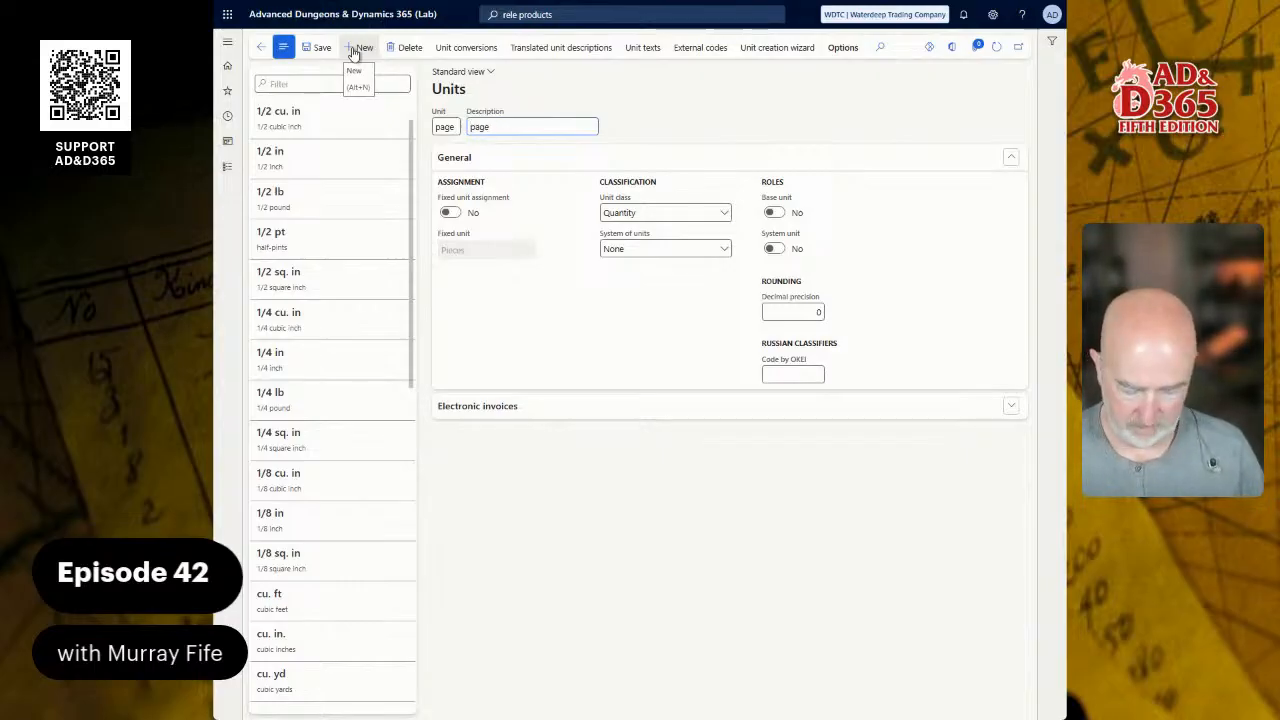
pyautogui.write('er')
pyautogui.hotkey('shift', 'Tab')
pyautogui.write('pp')
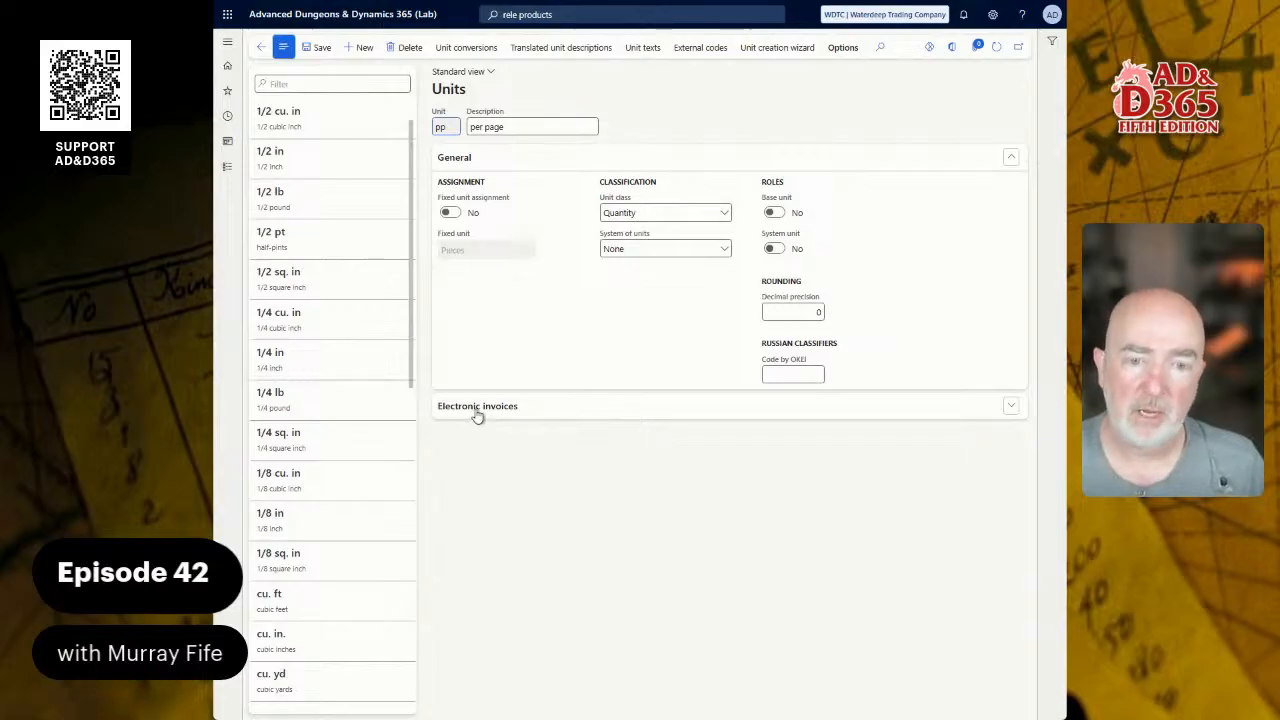
pyautogui.click(466, 48)
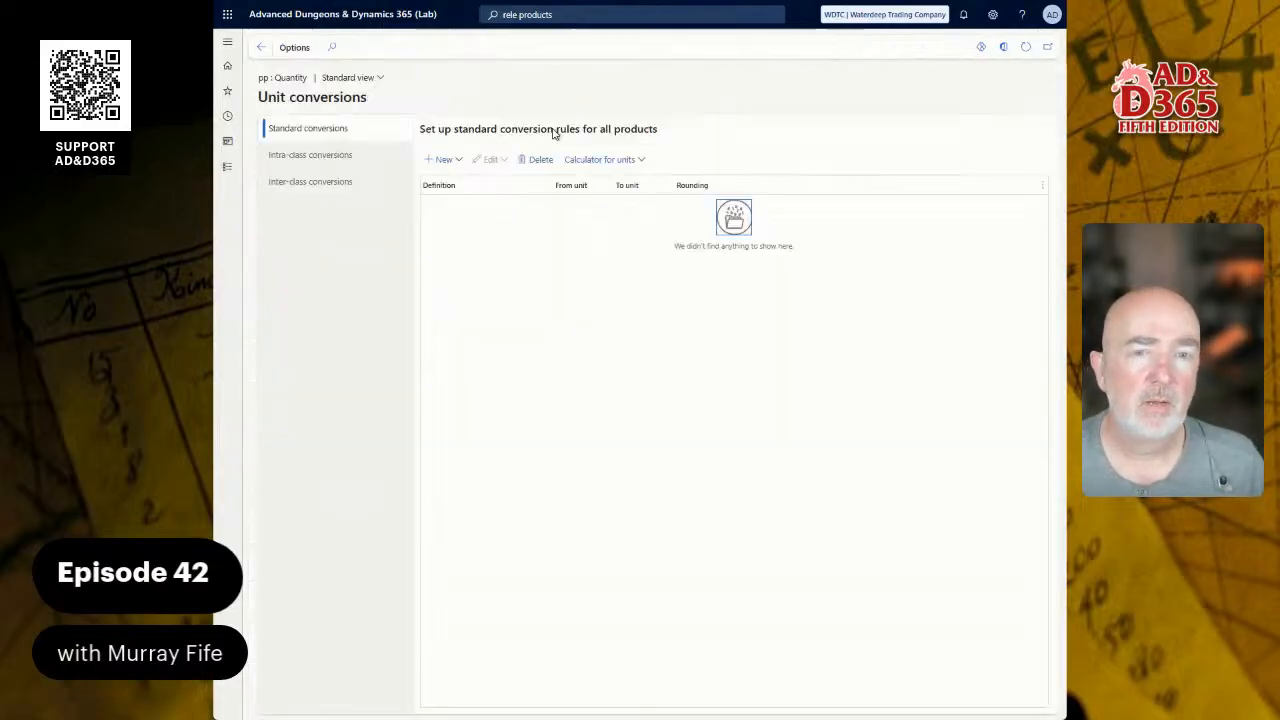
# Step: Add a standard conversion of 1 pp = 1 ea and return to the Units form
pyautogui.click(461, 165)
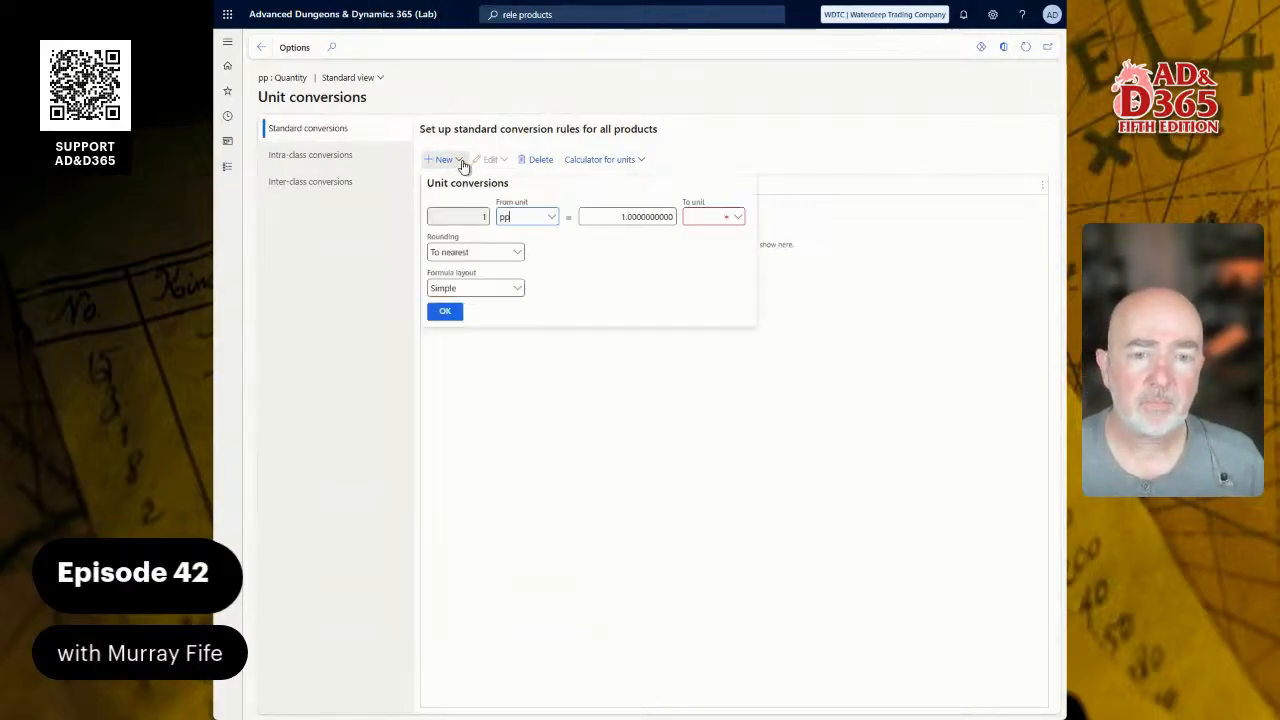
pyautogui.click(691, 218)
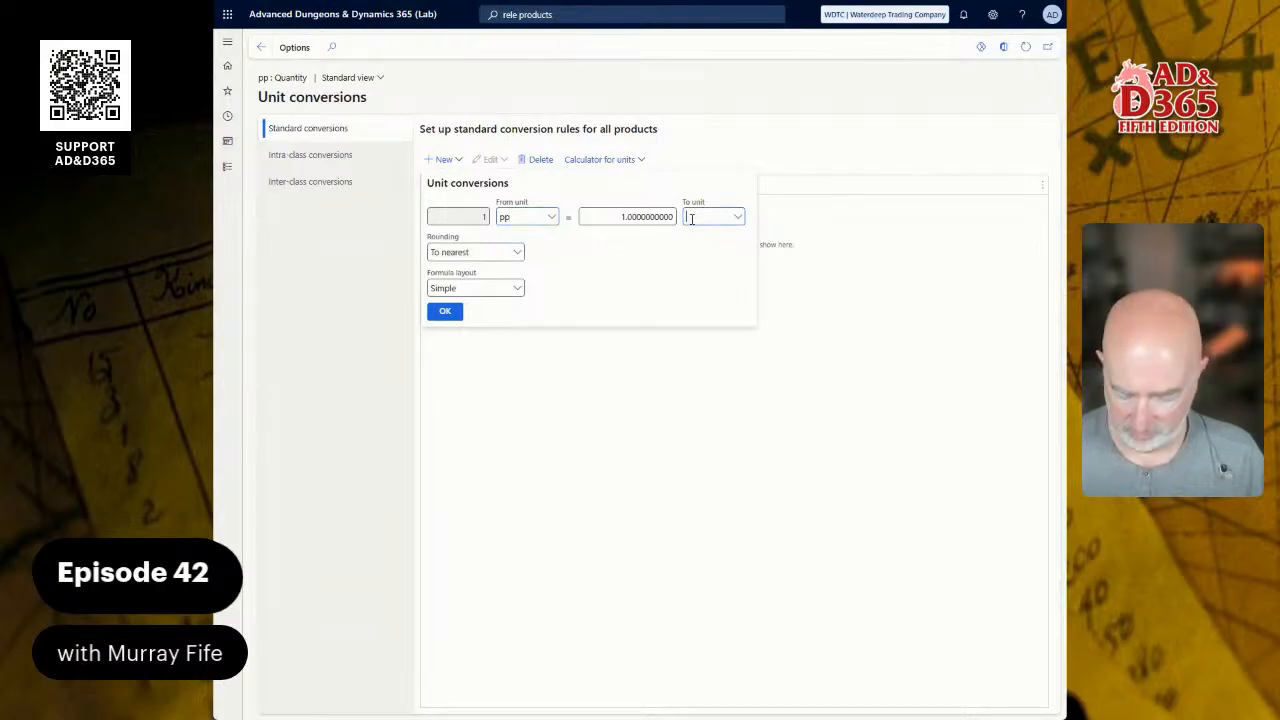
pyautogui.write('ea')
pyautogui.press('Tab')
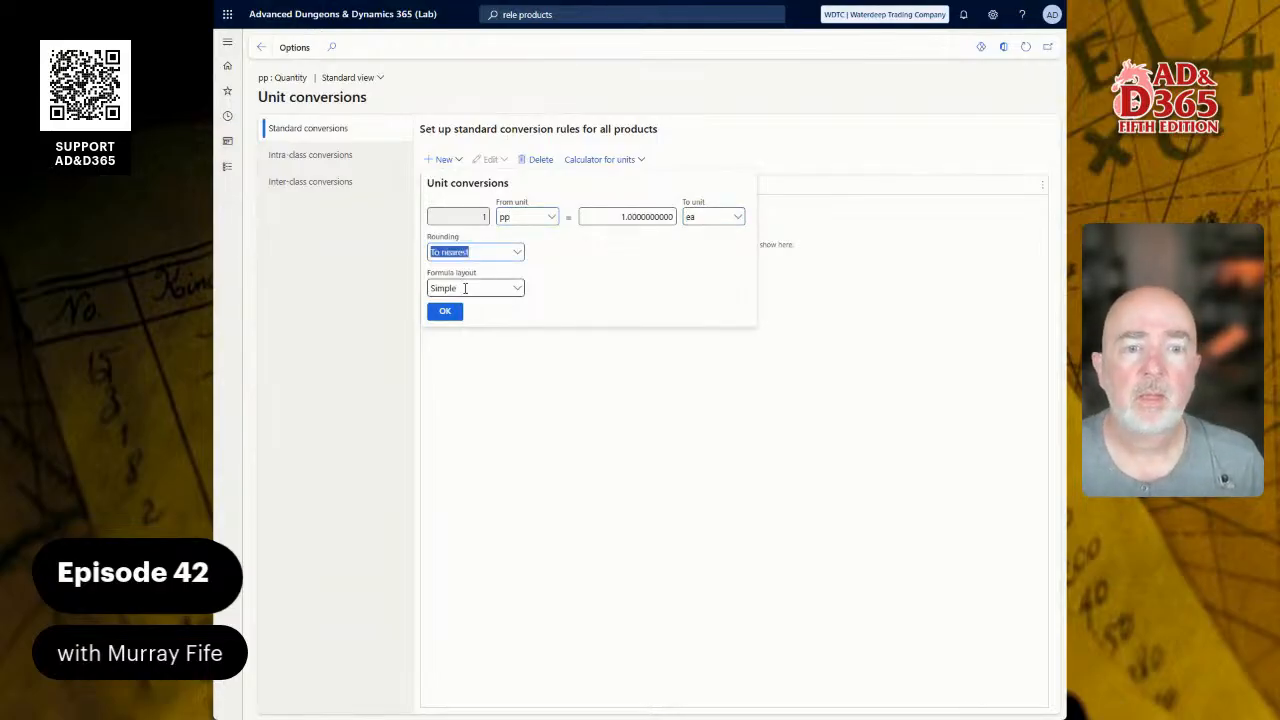
pyautogui.click(446, 312)
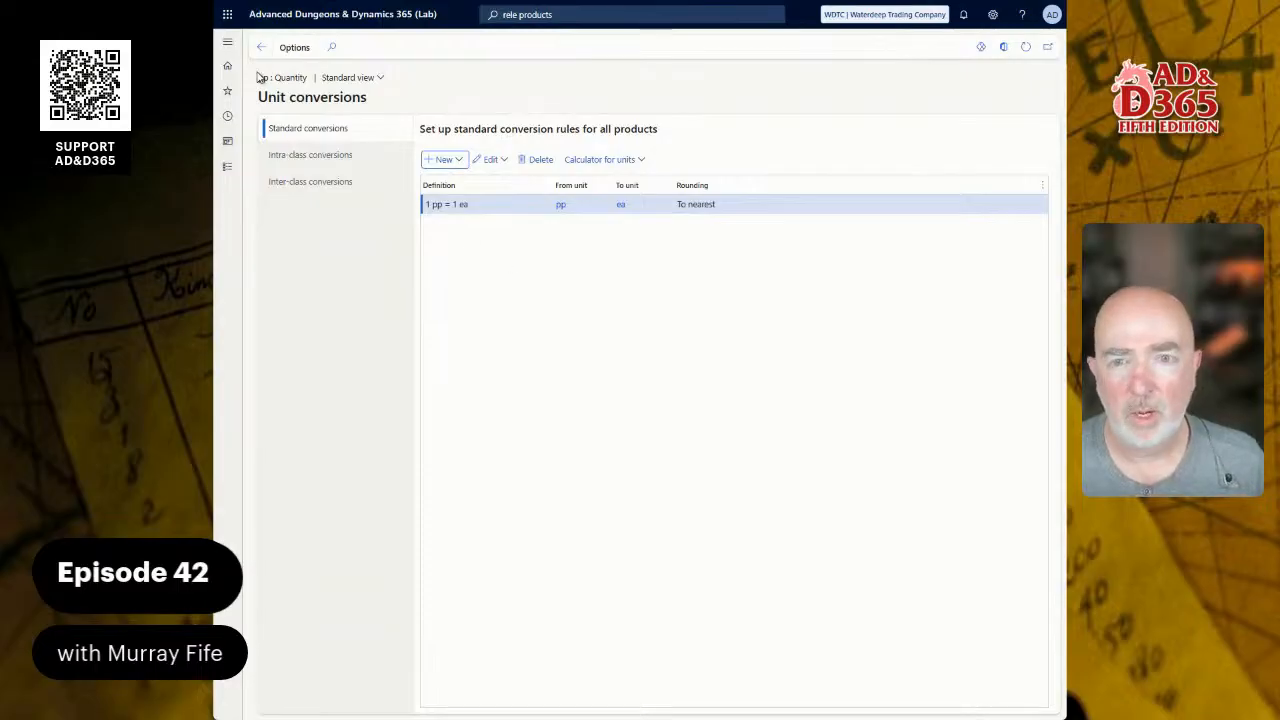
pyautogui.click(261, 47)
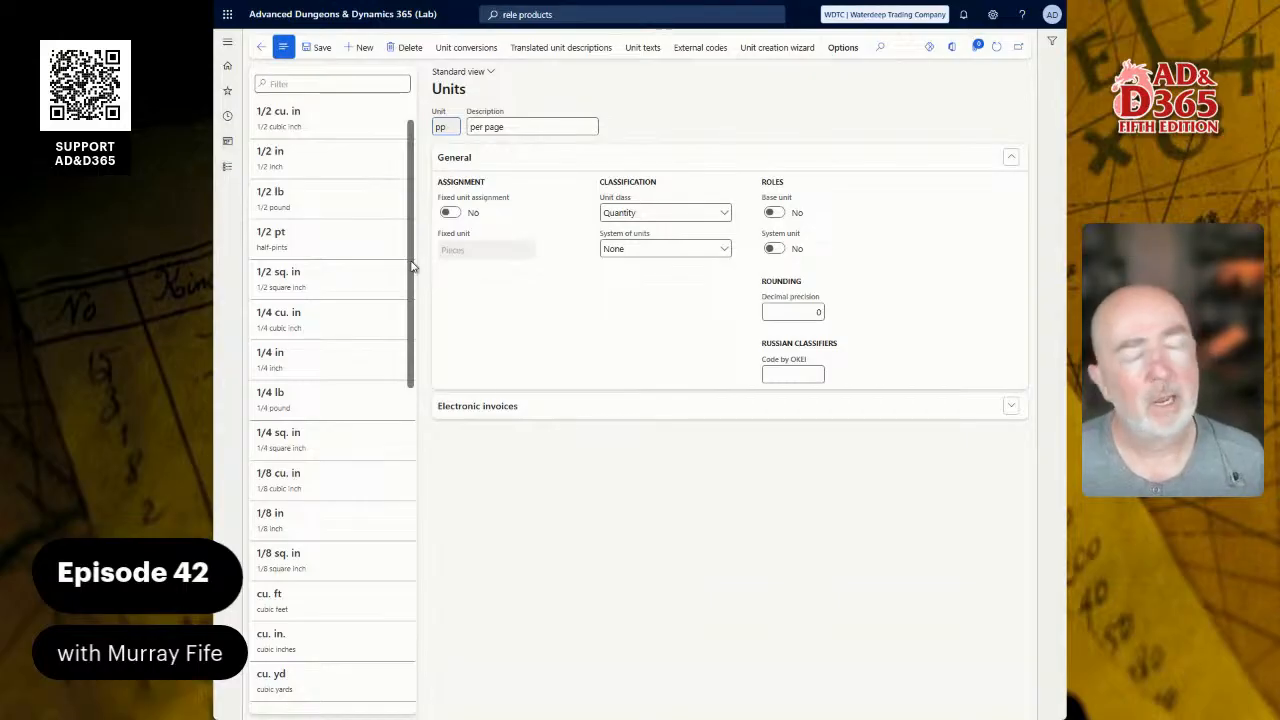
# Step: Return to the Scroll Copying product and confirm its sales unit
pyautogui.click(263, 47)
pyautogui.click(273, 602)
pyautogui.moveTo(277, 603); pyautogui.dragTo(235, 608)
pyautogui.press('Tab')
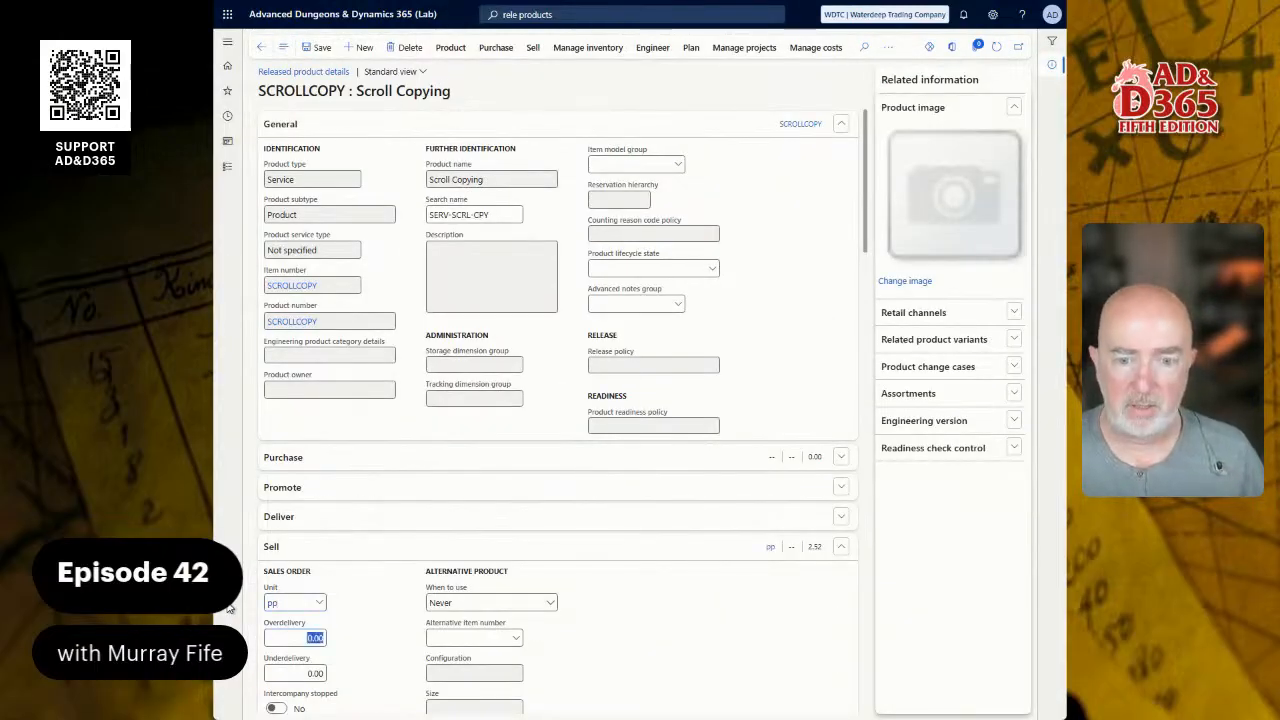
pyautogui.scroll(-3, 334, 491)
pyautogui.scroll(-1, 406, 503)
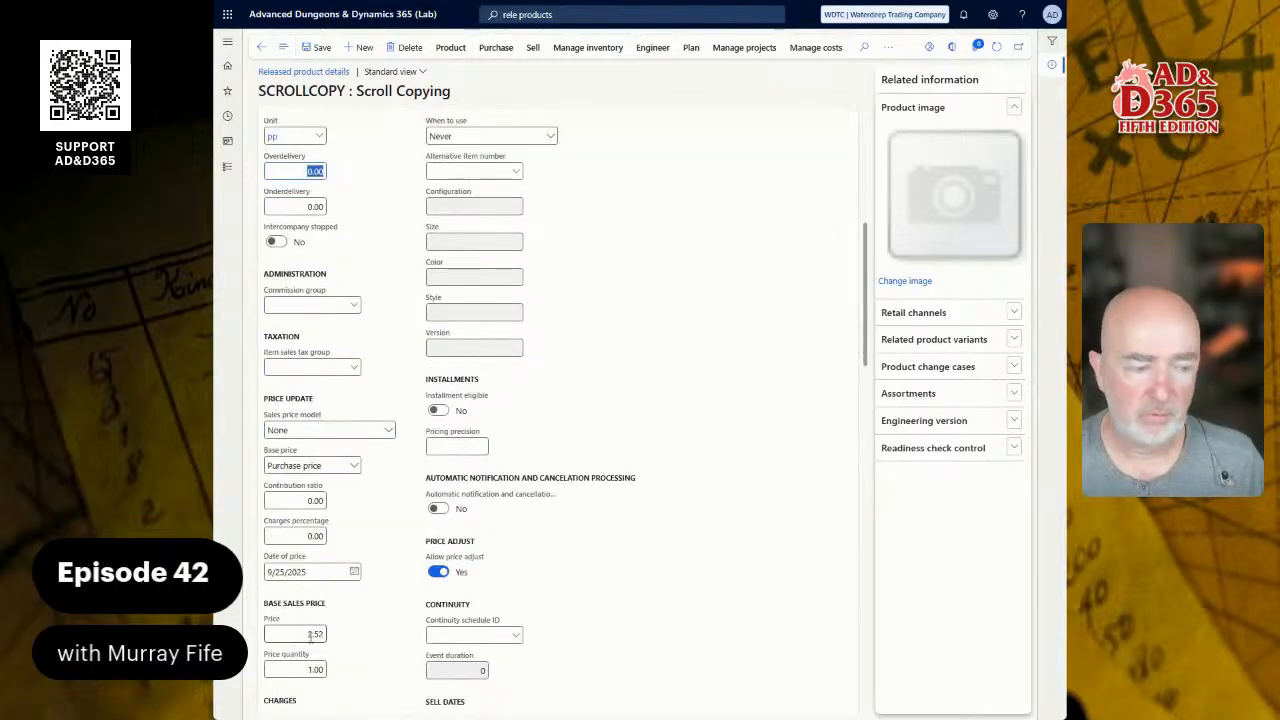
pyautogui.scroll(5, 412, 497)
# Step: Under Purchase, set the unit to pp and the price to 1.68
pyautogui.click(295, 465)
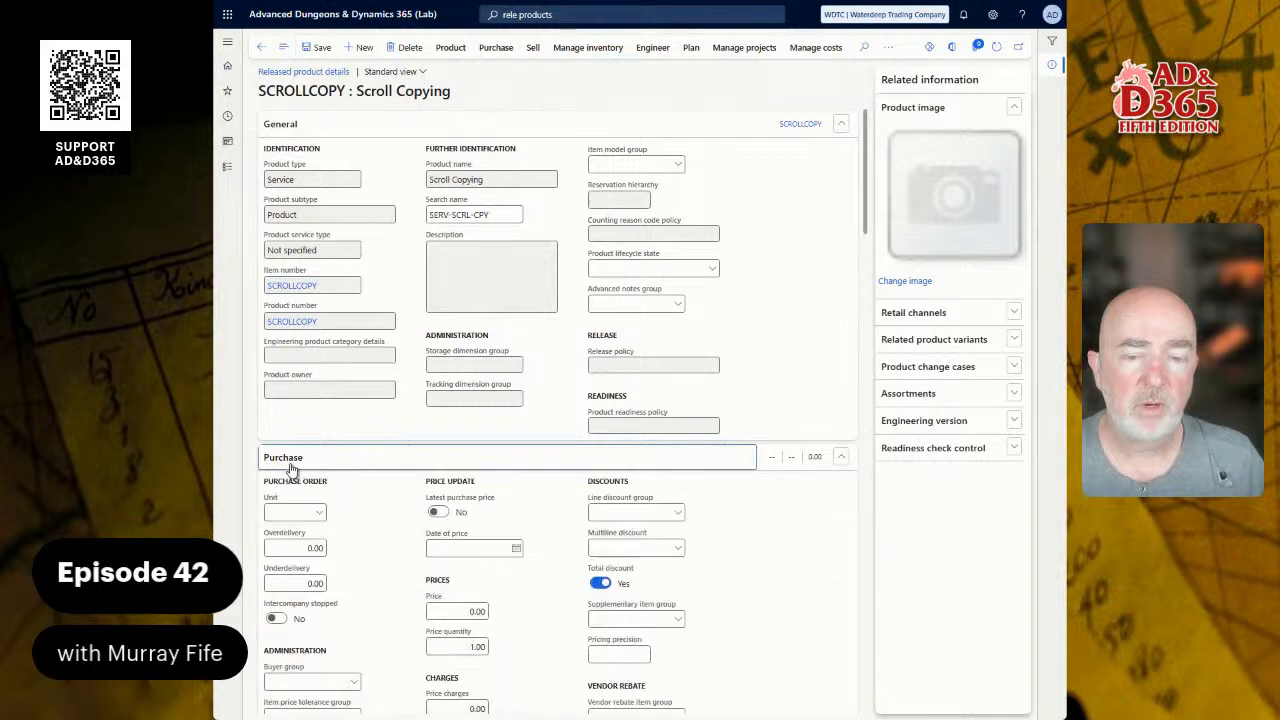
pyautogui.click(302, 512)
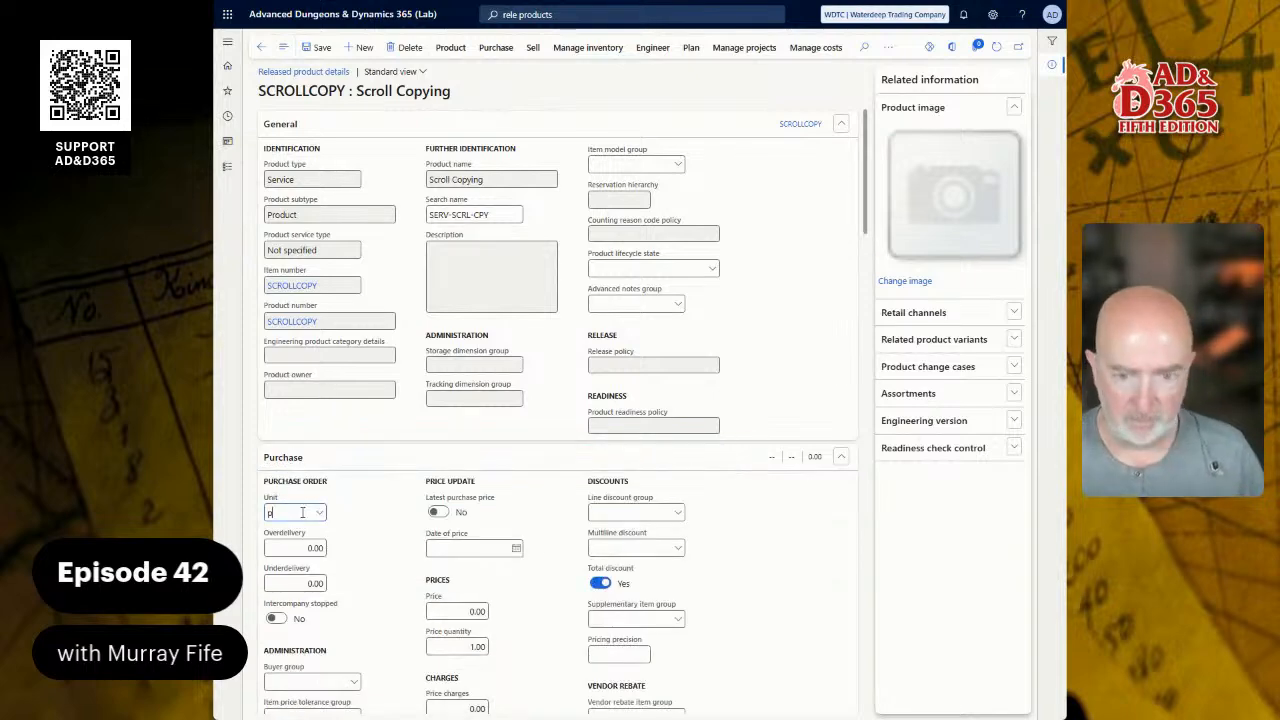
pyautogui.write('pp')
pyautogui.press('Tab')
pyautogui.scroll(-1, 420, 575)
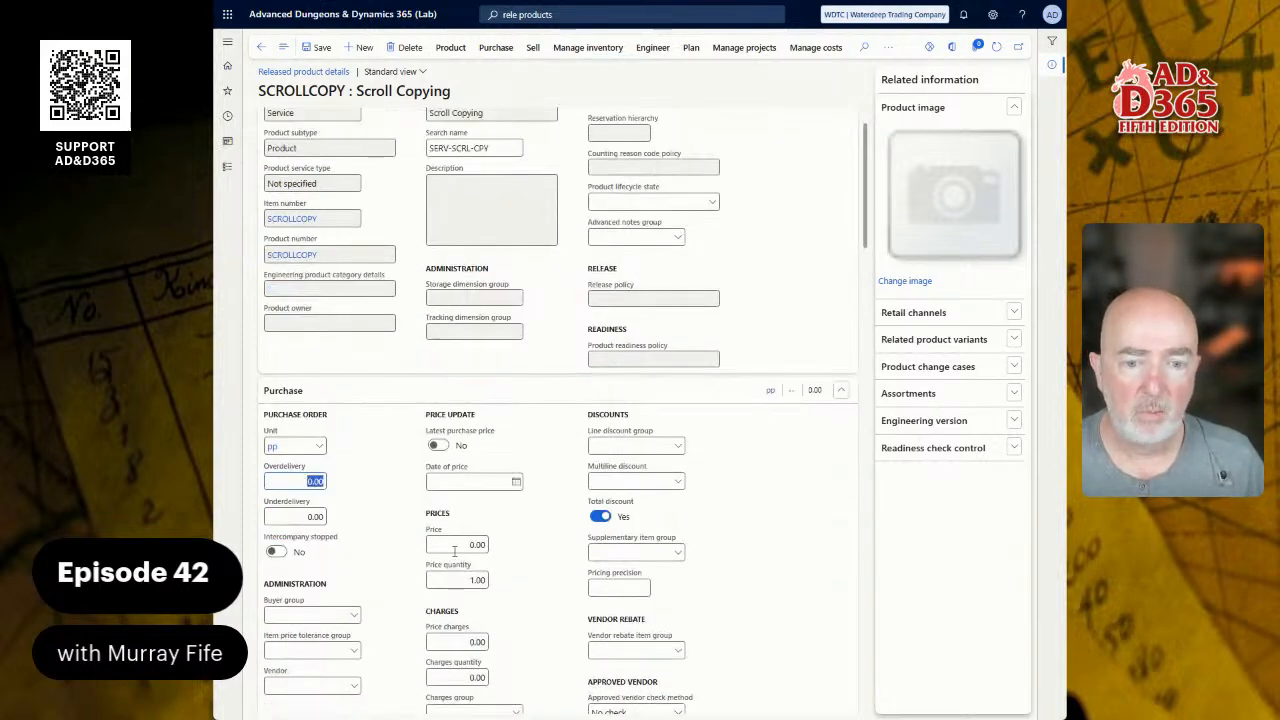
pyautogui.click(454, 546)
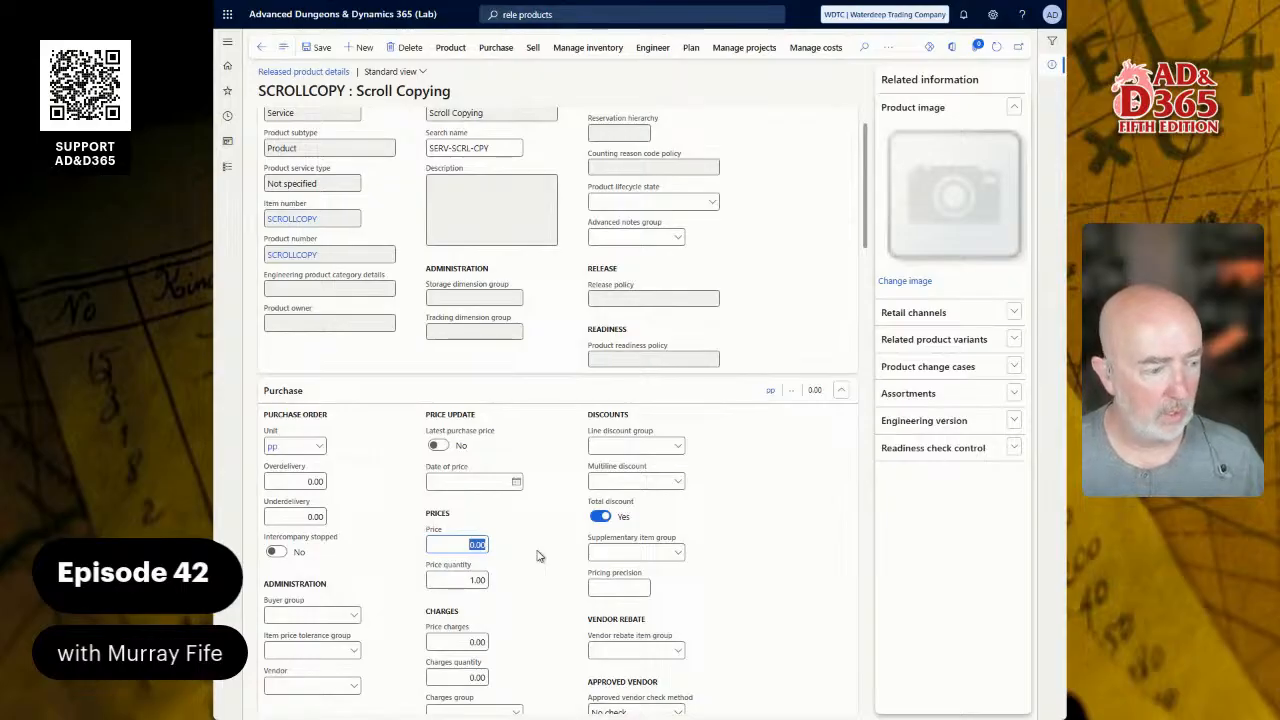
pyautogui.write('1.60')
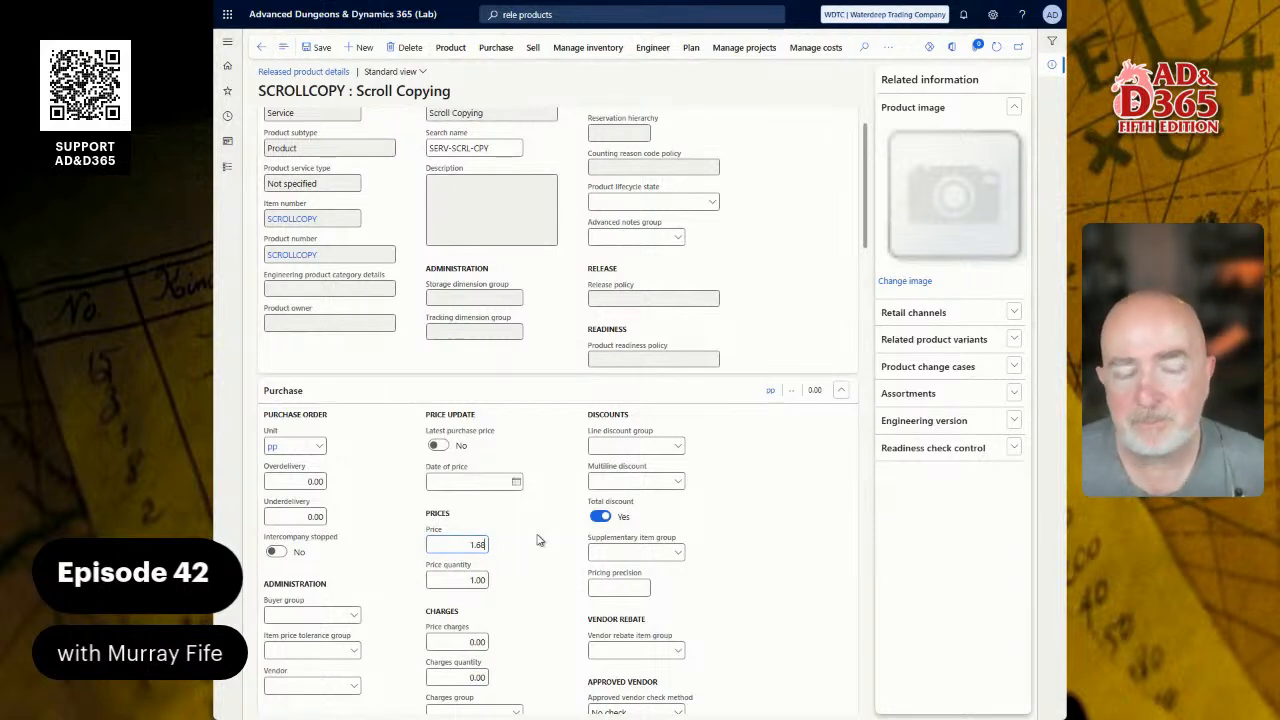
pyautogui.scroll(-10, 537, 535)
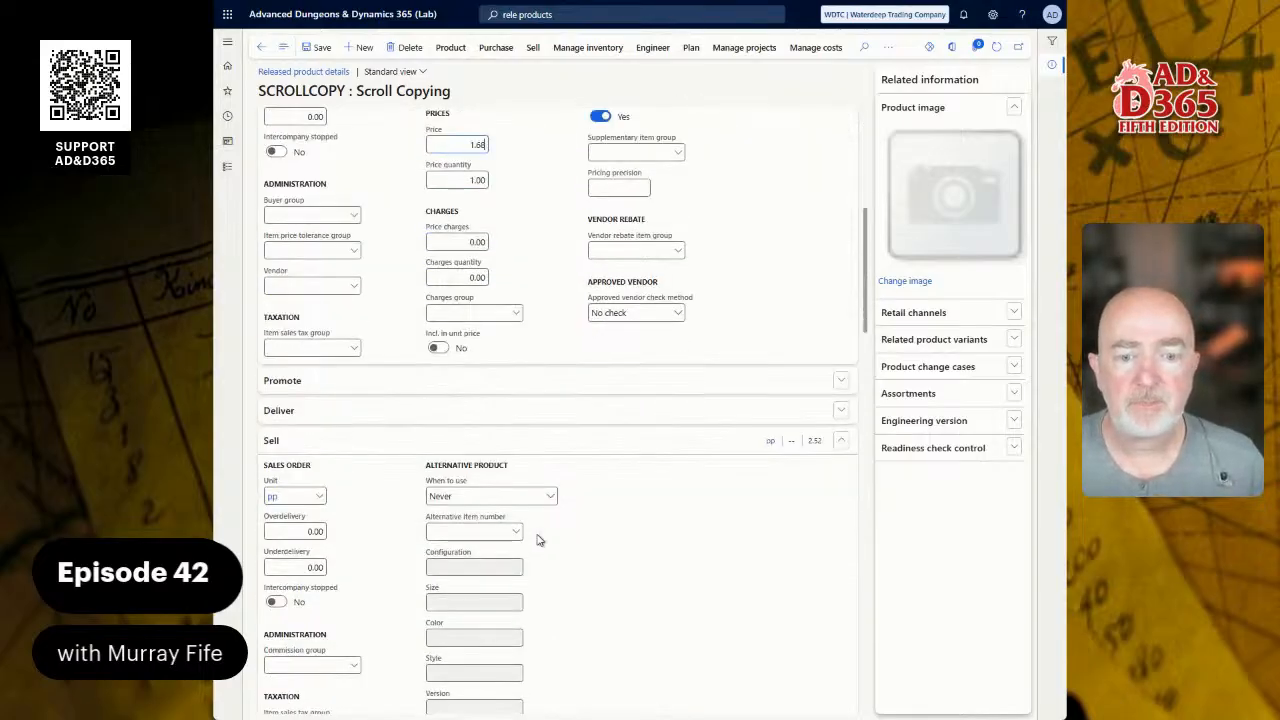
# Step: Review inventory and cost sections, save Scroll Copying with its 1.68 purchase price, then start a new product
pyautogui.scroll(-8, 535, 516)
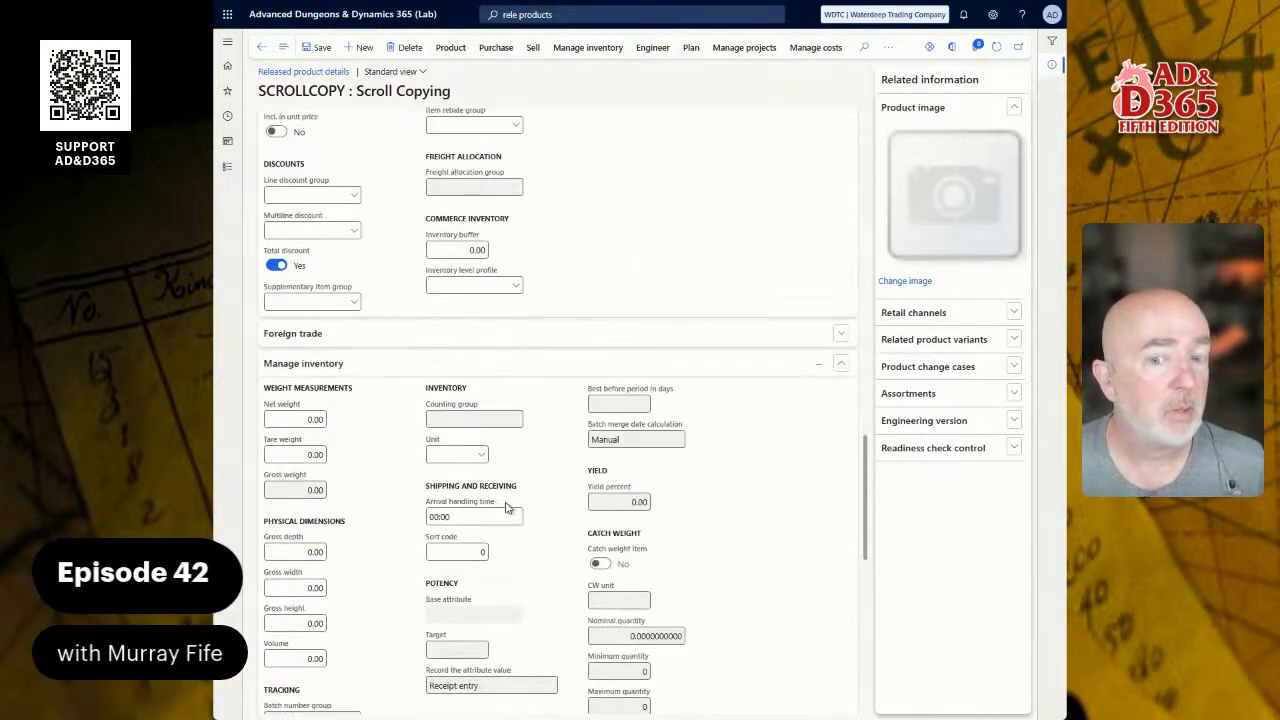
pyautogui.click(323, 372)
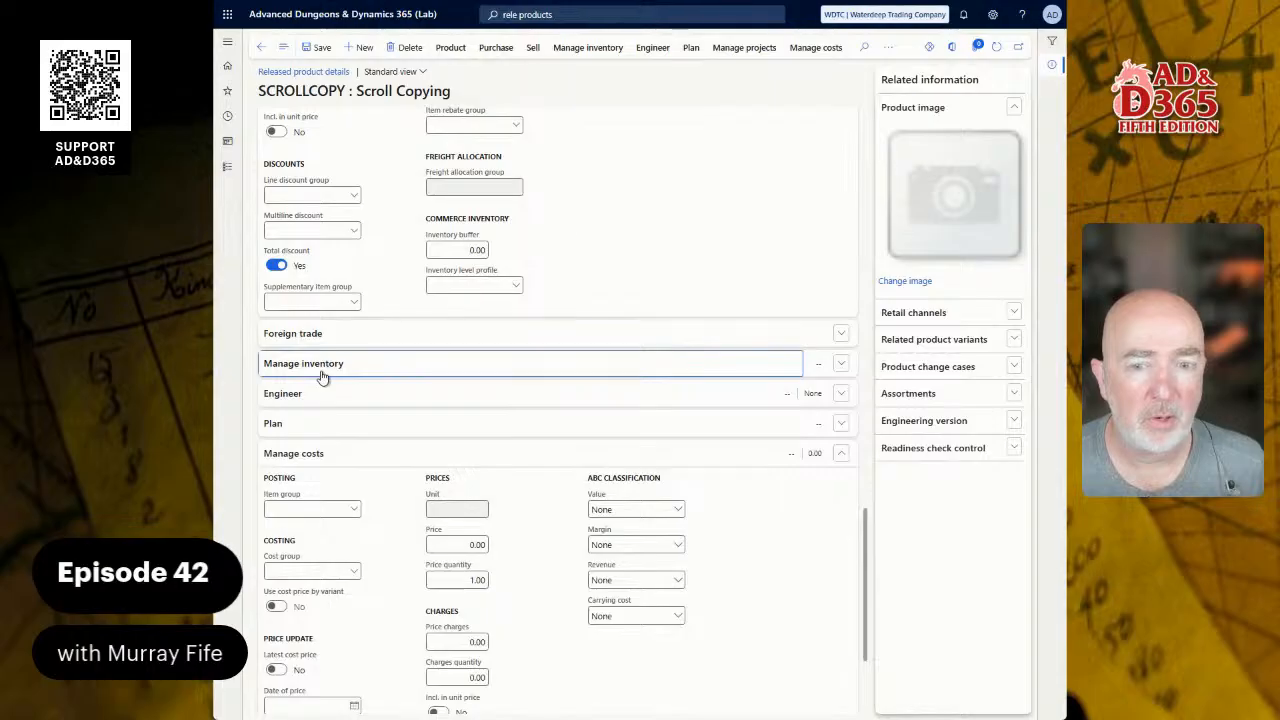
pyautogui.click(330, 455)
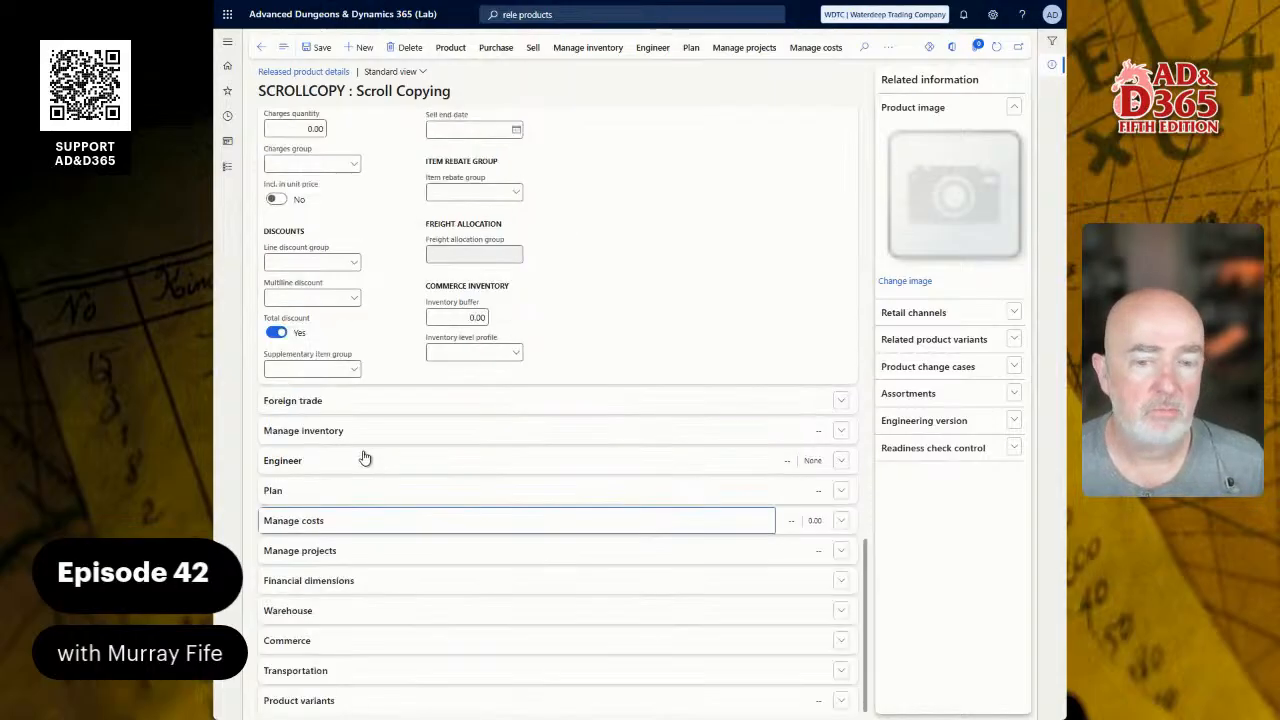
pyautogui.click(290, 522)
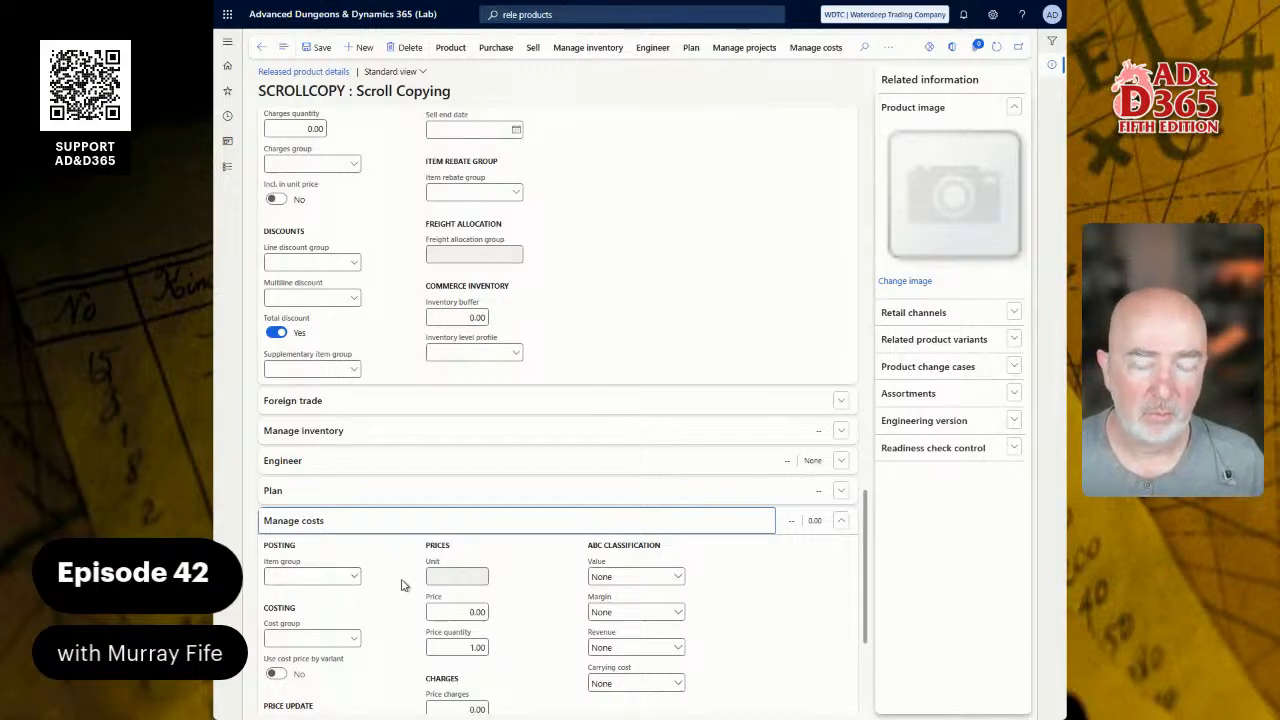
pyautogui.scroll(-3, 404, 590)
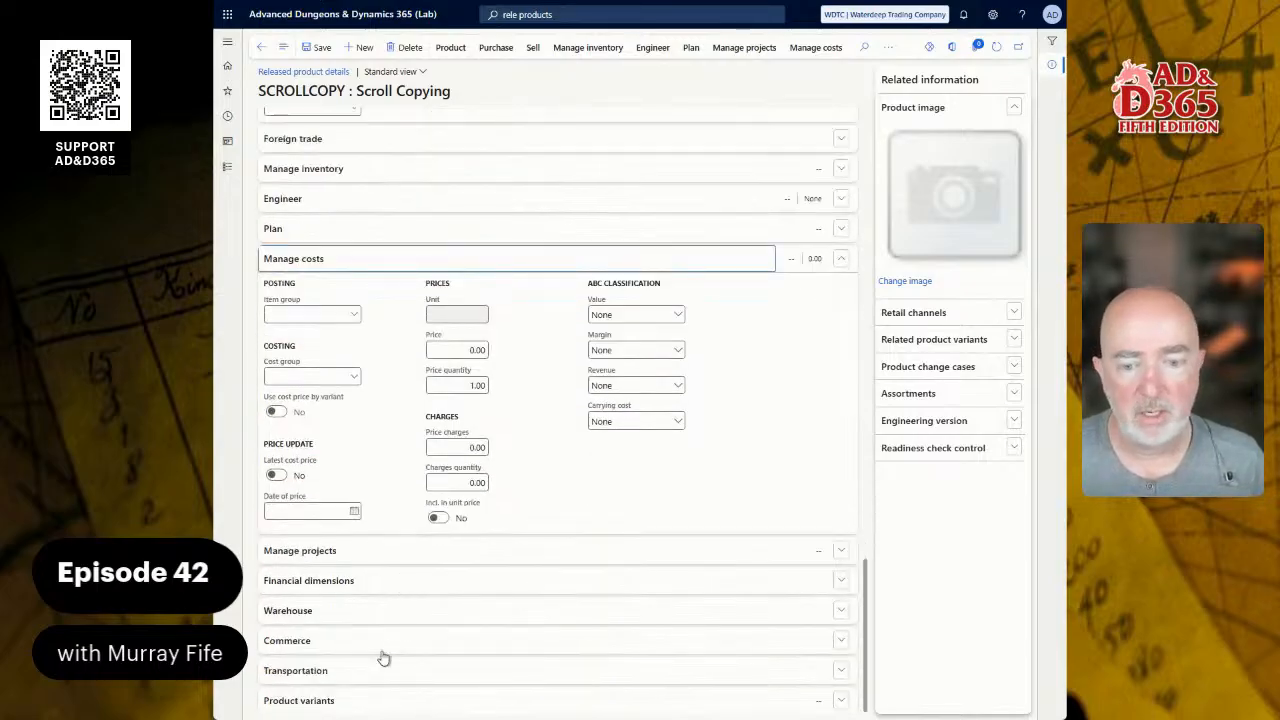
pyautogui.scroll(10, 352, 698)
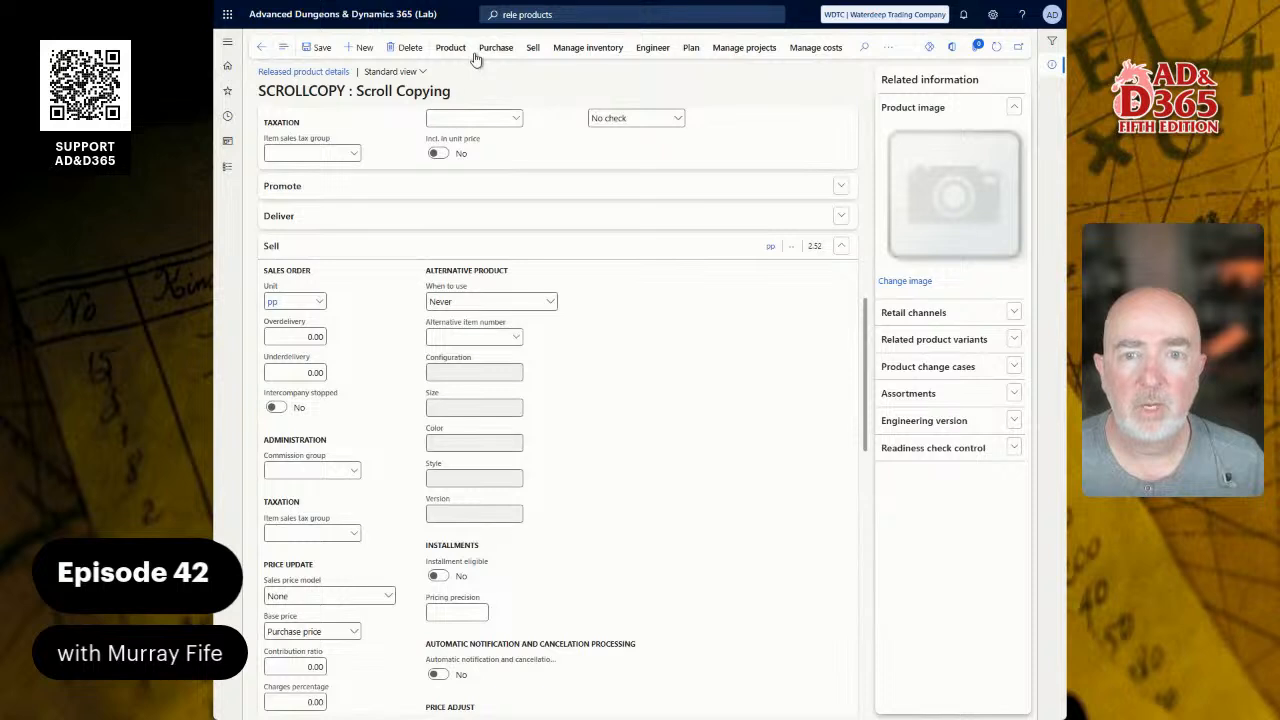
pyautogui.click(319, 49)
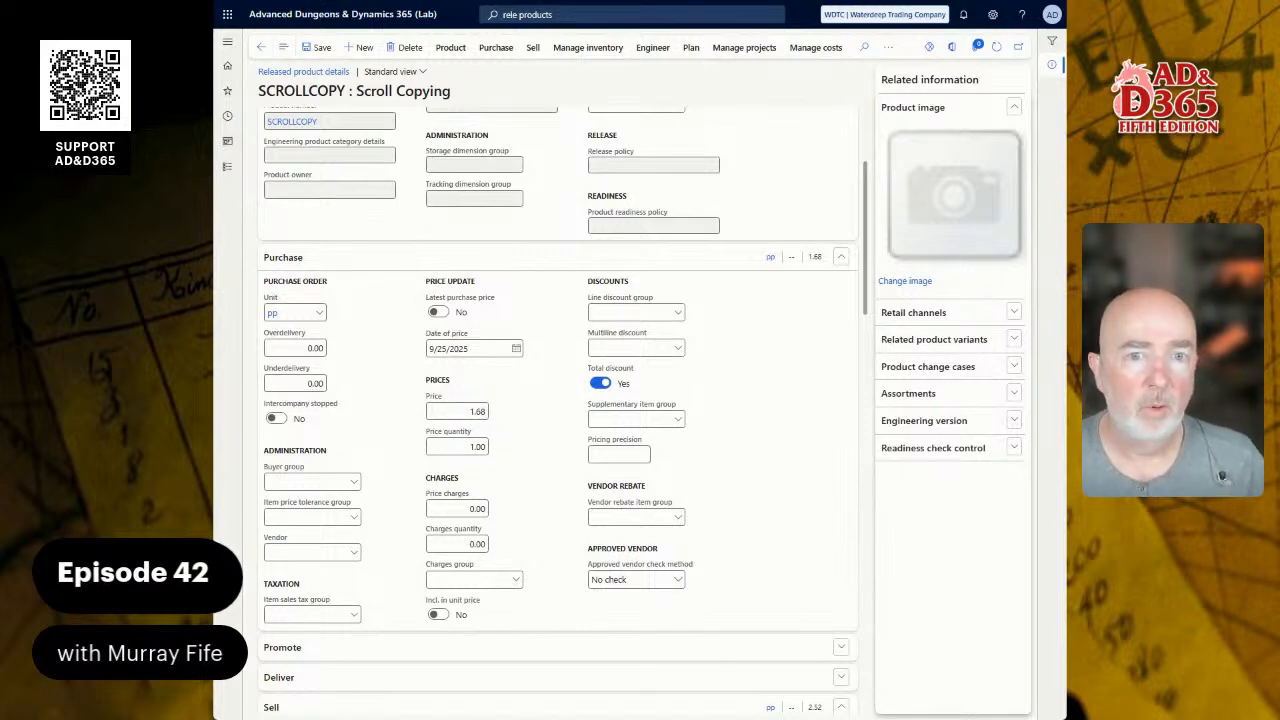
pyautogui.click(364, 47)
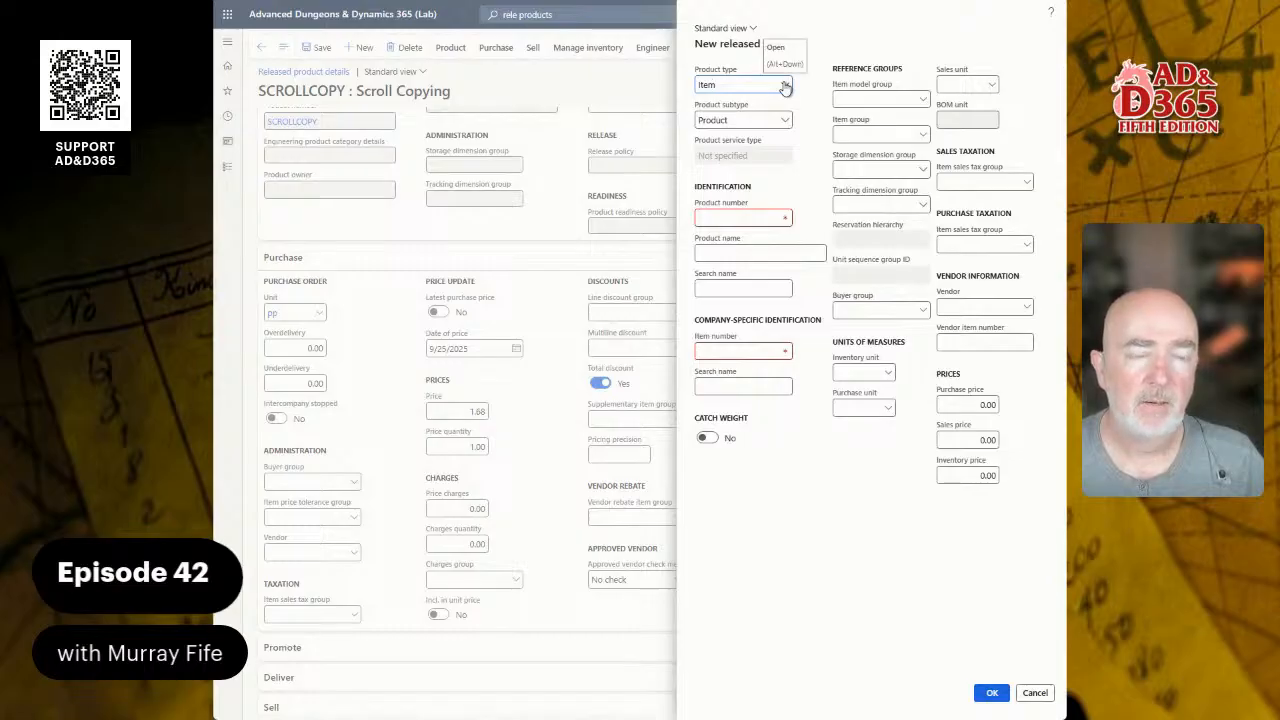
# Step: Make the new product a Service numbered ARMORREPAIR and named Armor Repair
pyautogui.click(785, 85)
pyautogui.click(752, 120)
pyautogui.click(737, 219)
pyautogui.write('ARMORREPAIRBA')
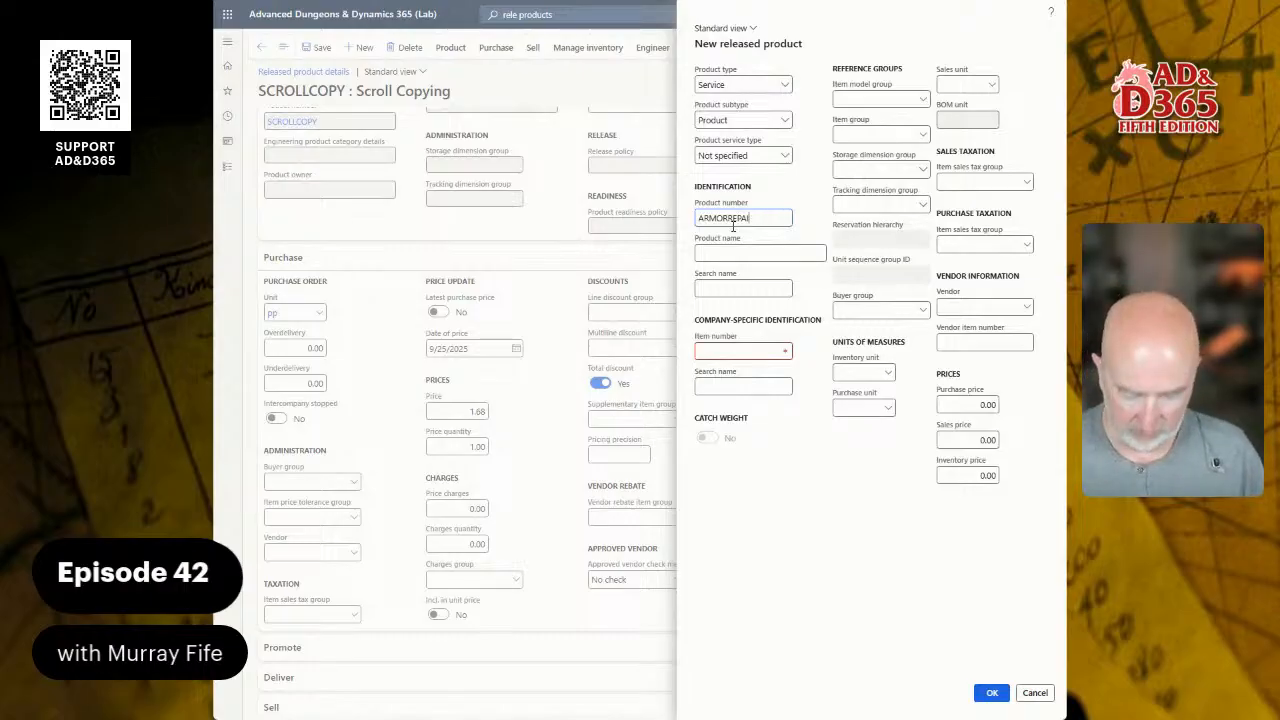
pyautogui.press('Tab')
pyautogui.write('Armor Re')
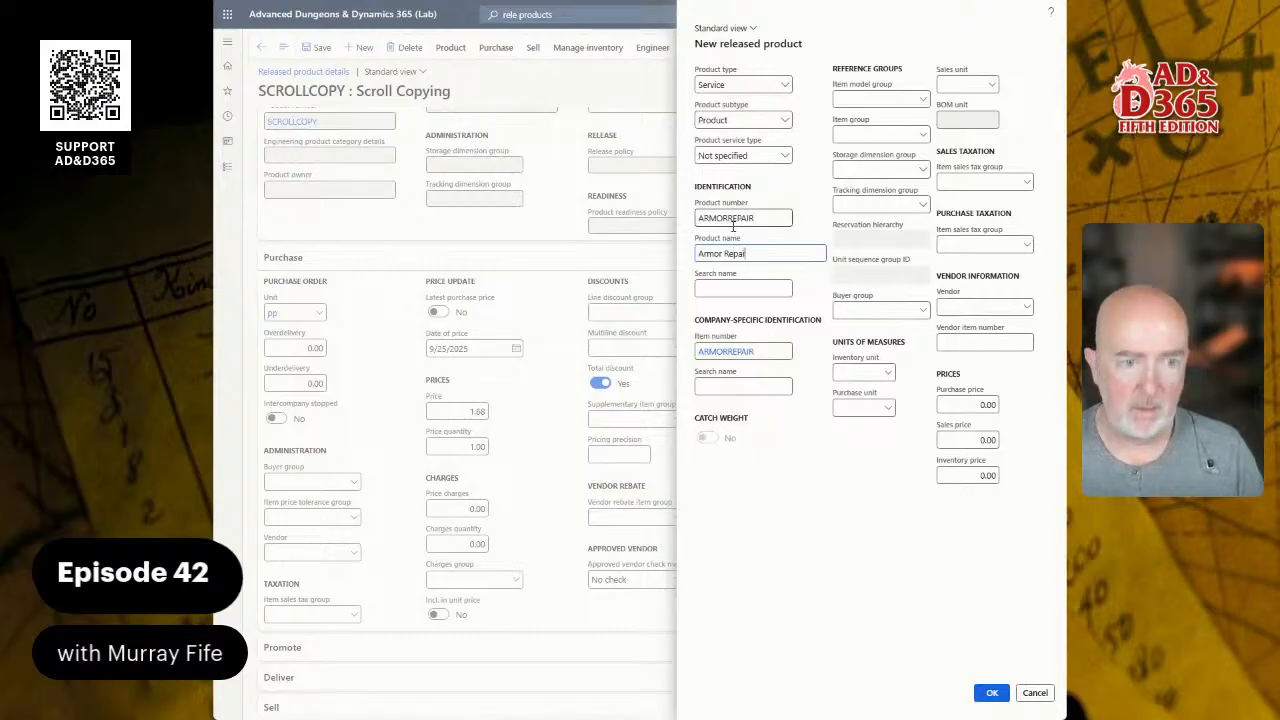
pyautogui.write('pair')
pyautogui.press('Tab')
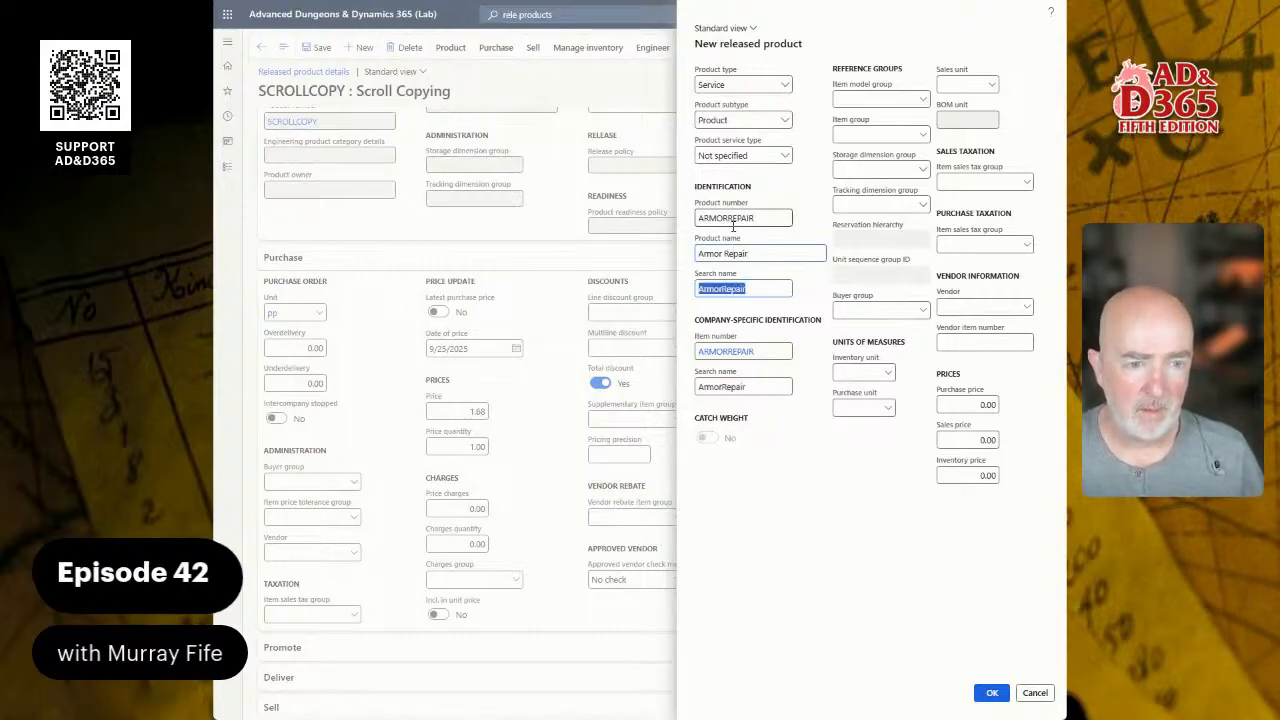
# Step: Use SERV-ARMR-RPR for both search names and fill in the purchase unit
pyautogui.write('SERV-')
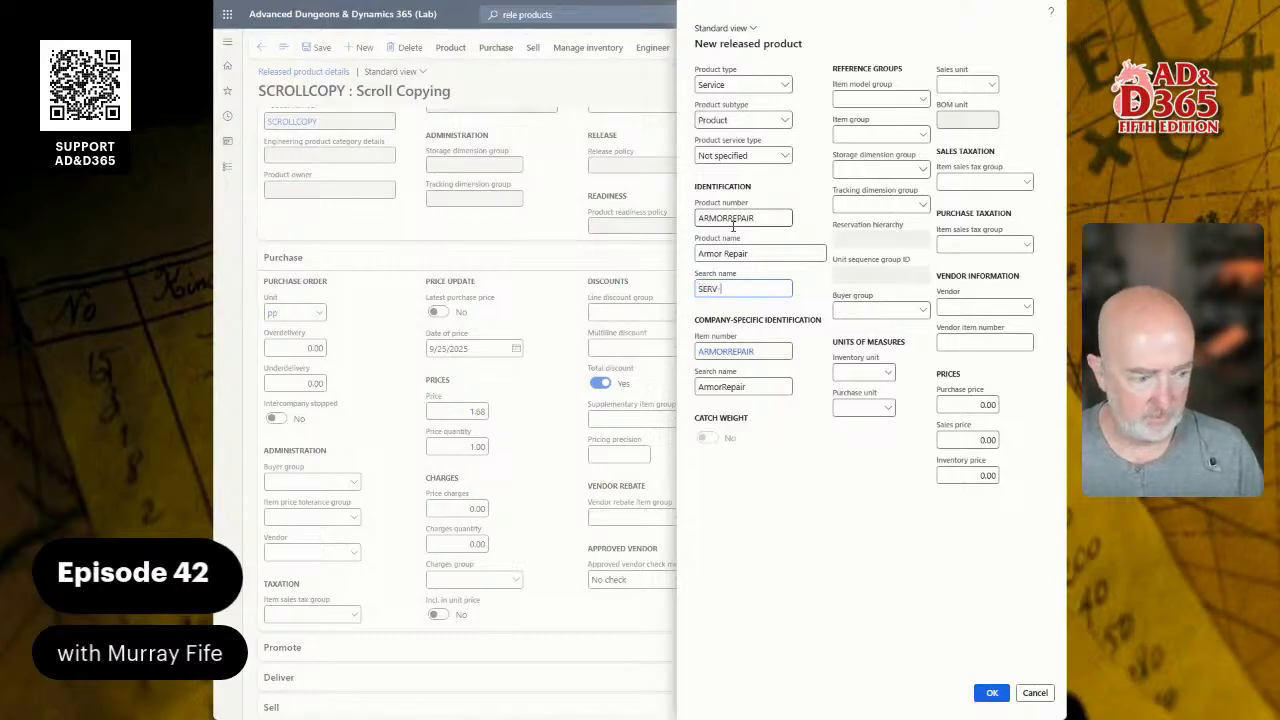
pyautogui.write('ARMR-RPR')
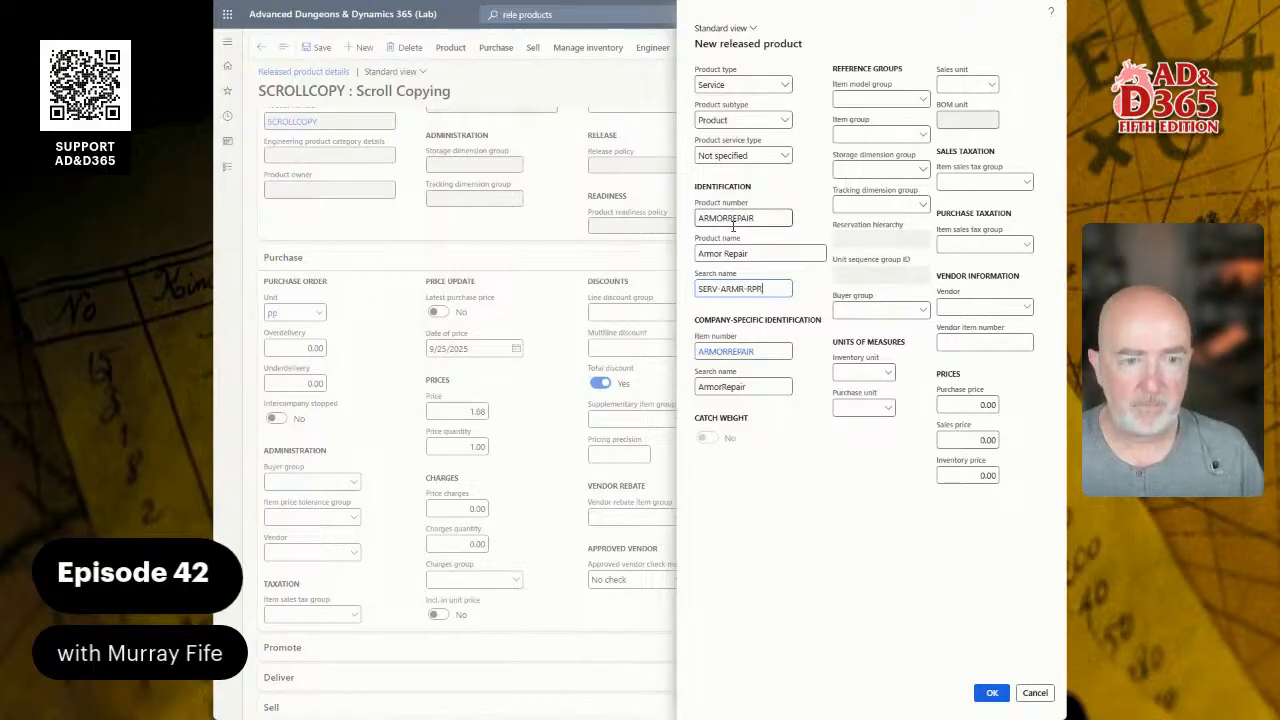
pyautogui.hotkey('ctrl', 'a')
pyautogui.hotkey('ctrl', 'c')
pyautogui.press('Tab')
pyautogui.press('Tab')
pyautogui.hotkey('ctrl', 'v')
pyautogui.press('Tab')
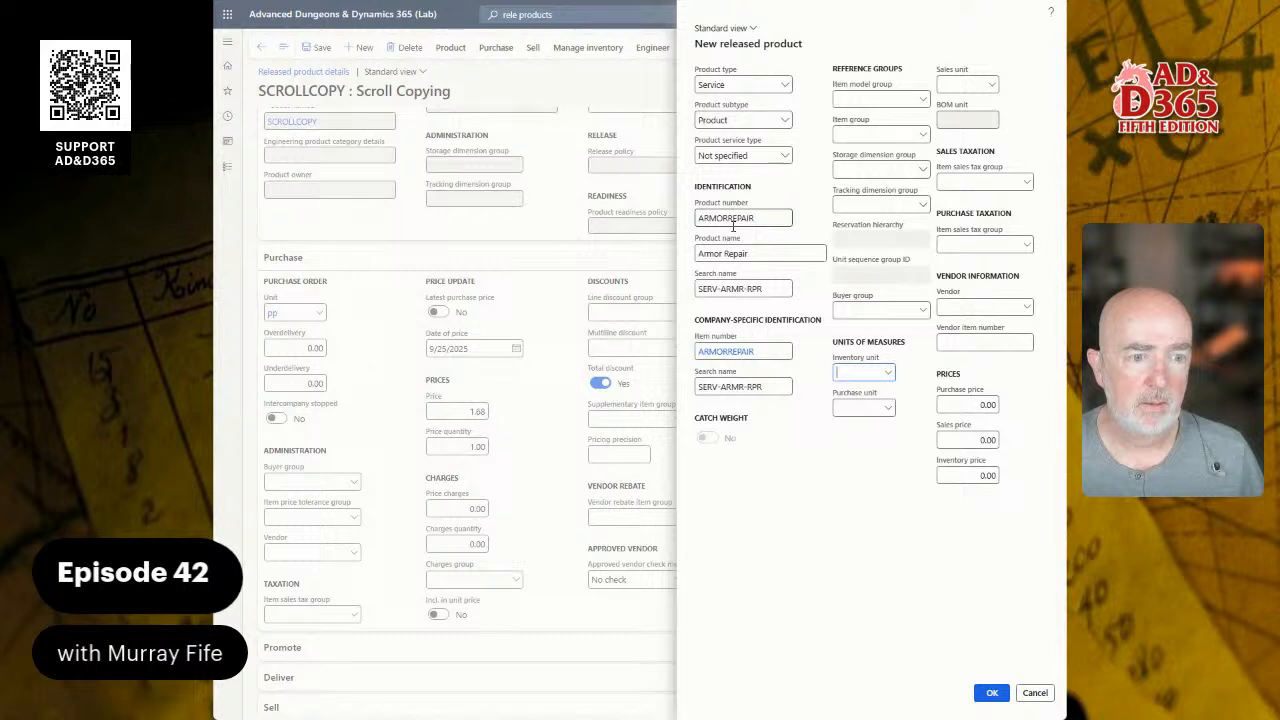
pyautogui.write('we')
pyautogui.press('BackSpace')
pyautogui.press('BackSpace')
pyautogui.write('ea')
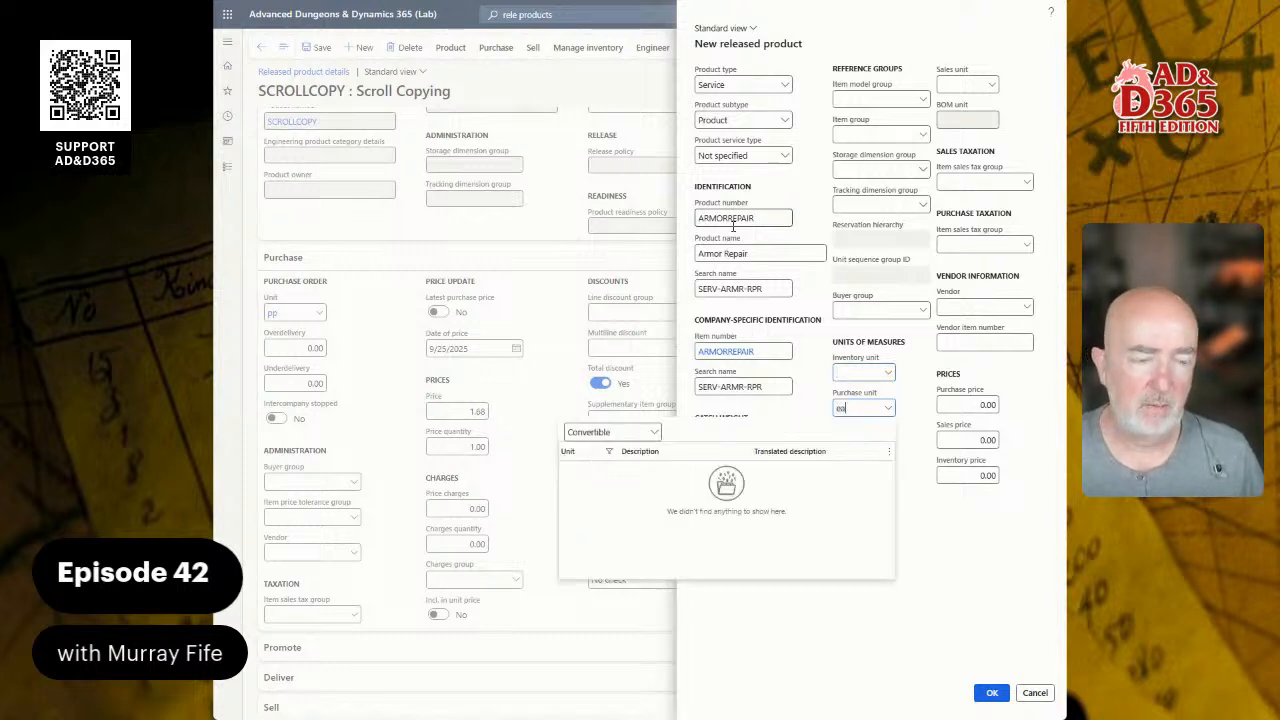
pyautogui.press('BackSpace')
pyautogui.press('BackSpace')
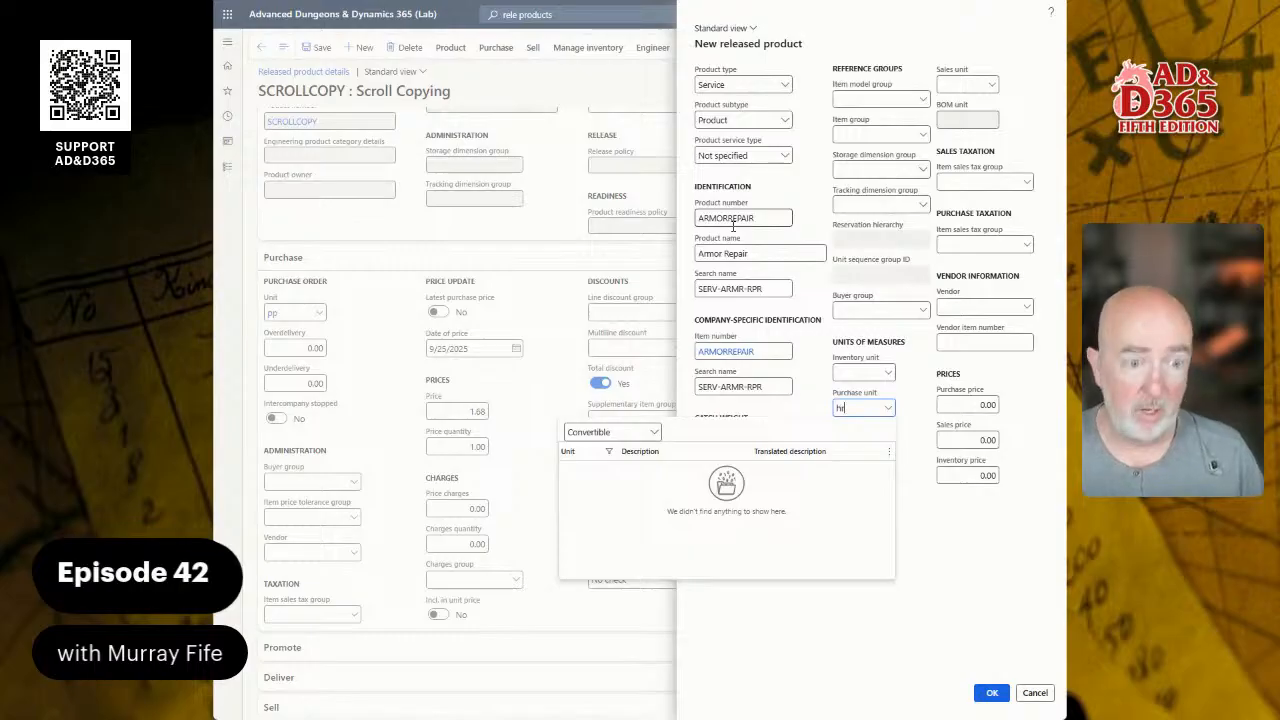
pyautogui.press('Tab')
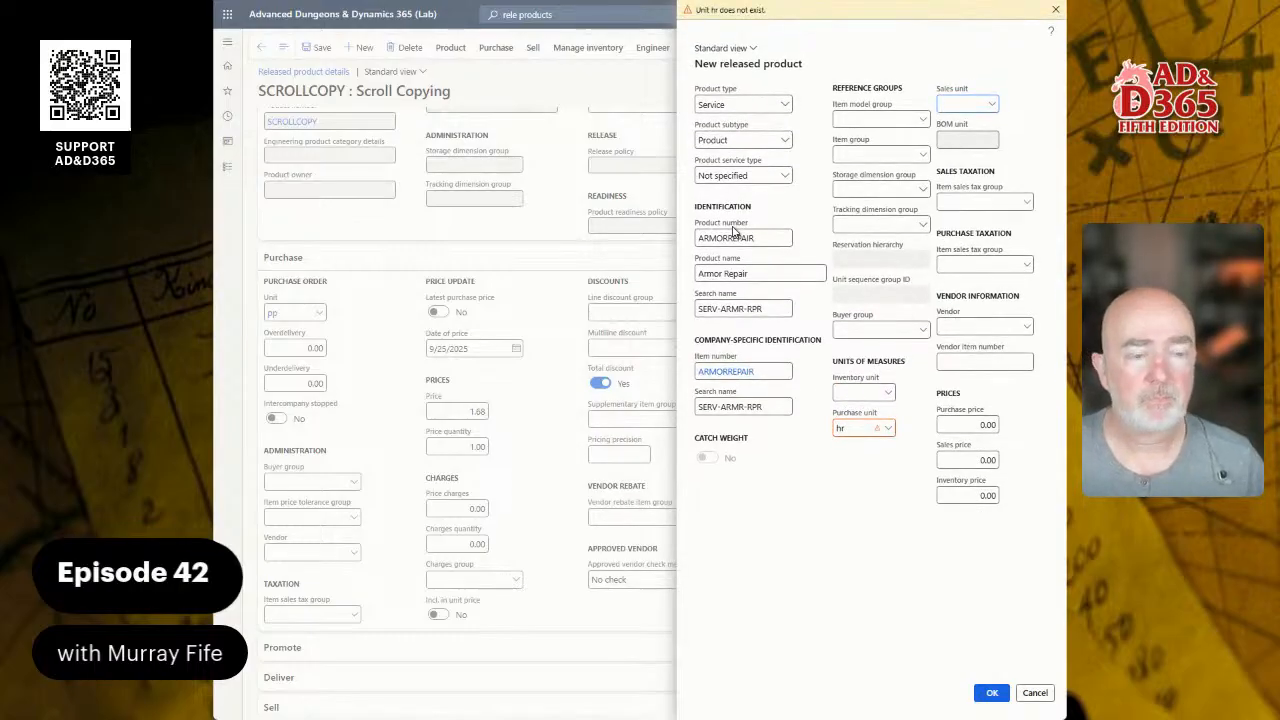
# Step: Show all units in the purchase unit lookup, confirm no hr exists, and select the invalid hr entry
pyautogui.click(887, 428)
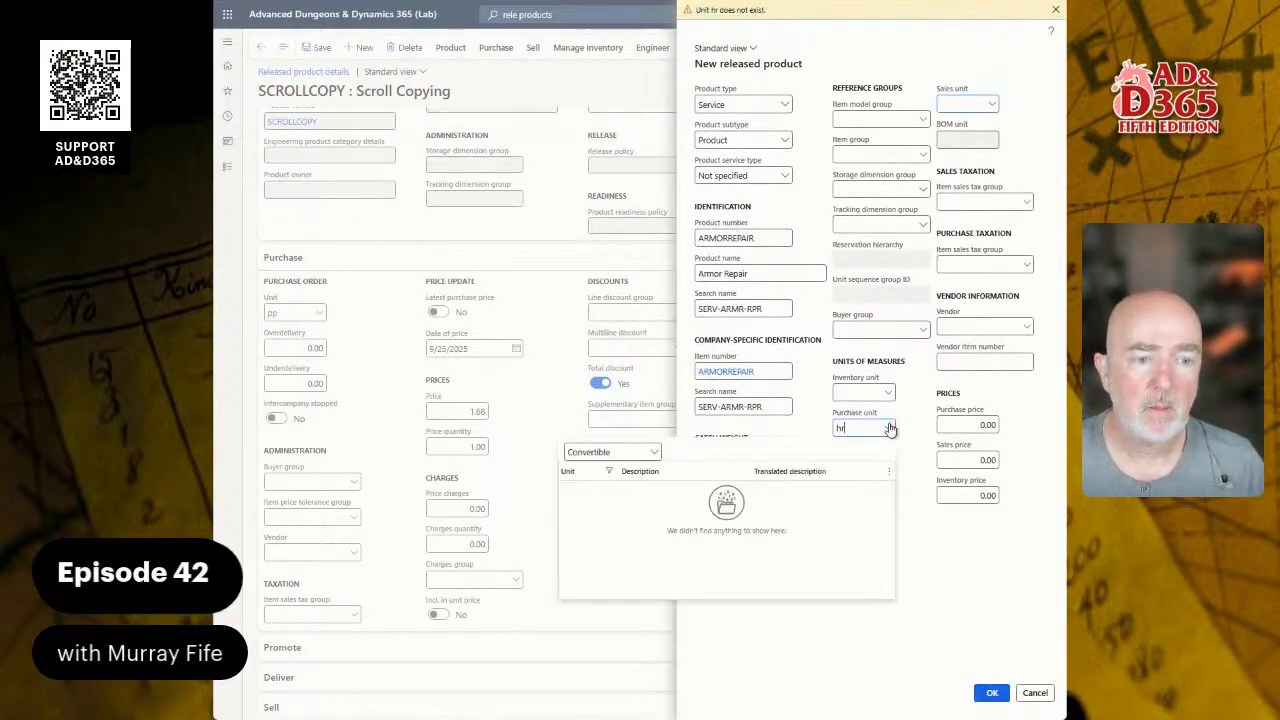
pyautogui.click(653, 452)
pyautogui.click(605, 493)
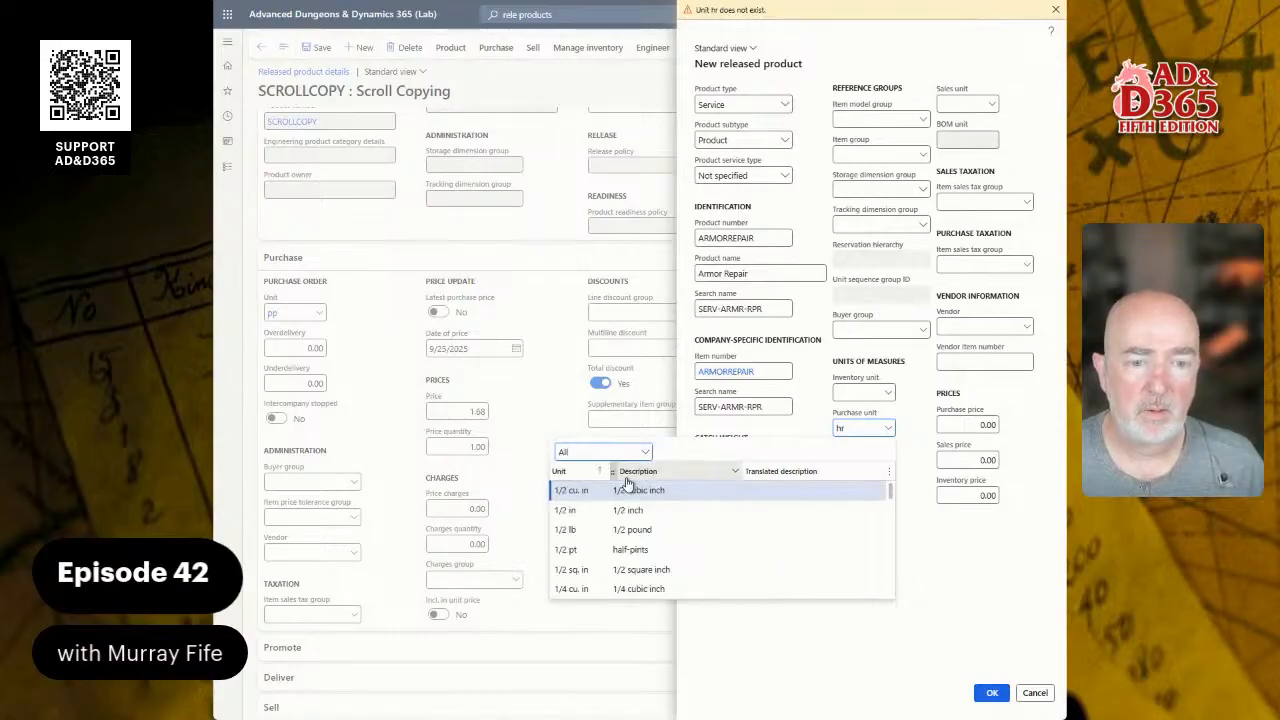
pyautogui.scroll(-5, 640, 520)
pyautogui.scroll(-3, 641, 532)
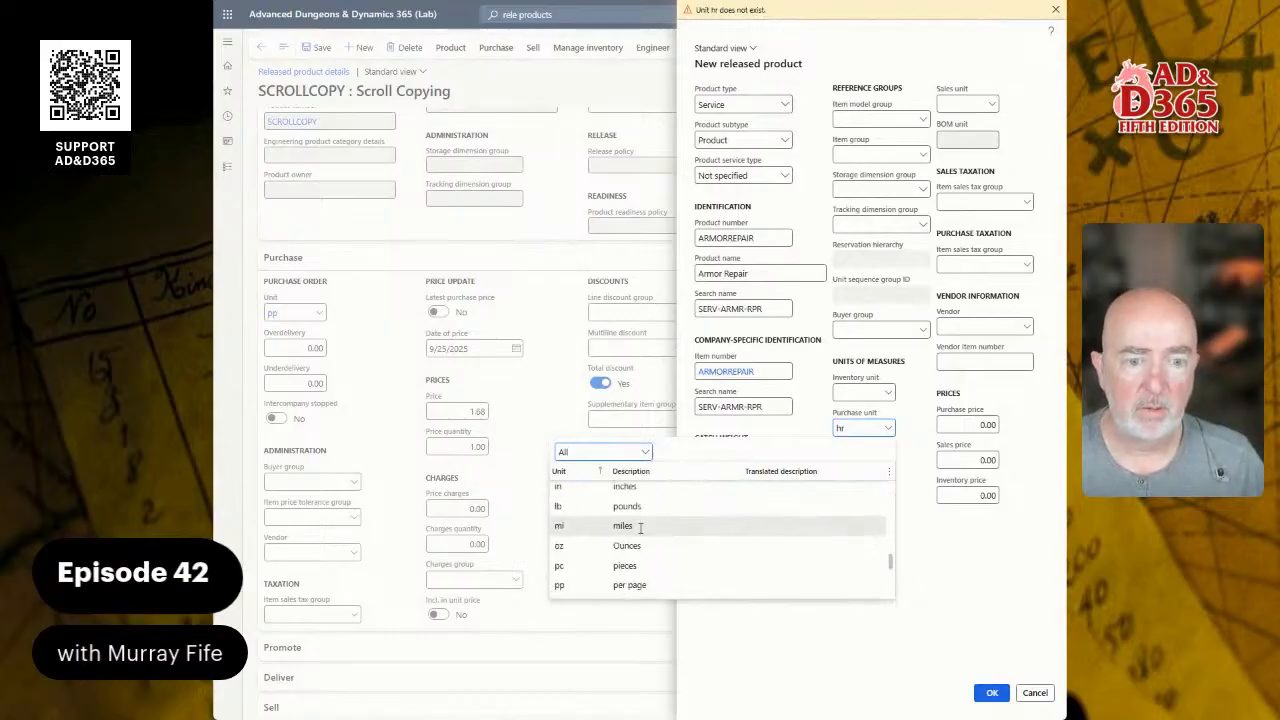
pyautogui.scroll(2, 641, 528)
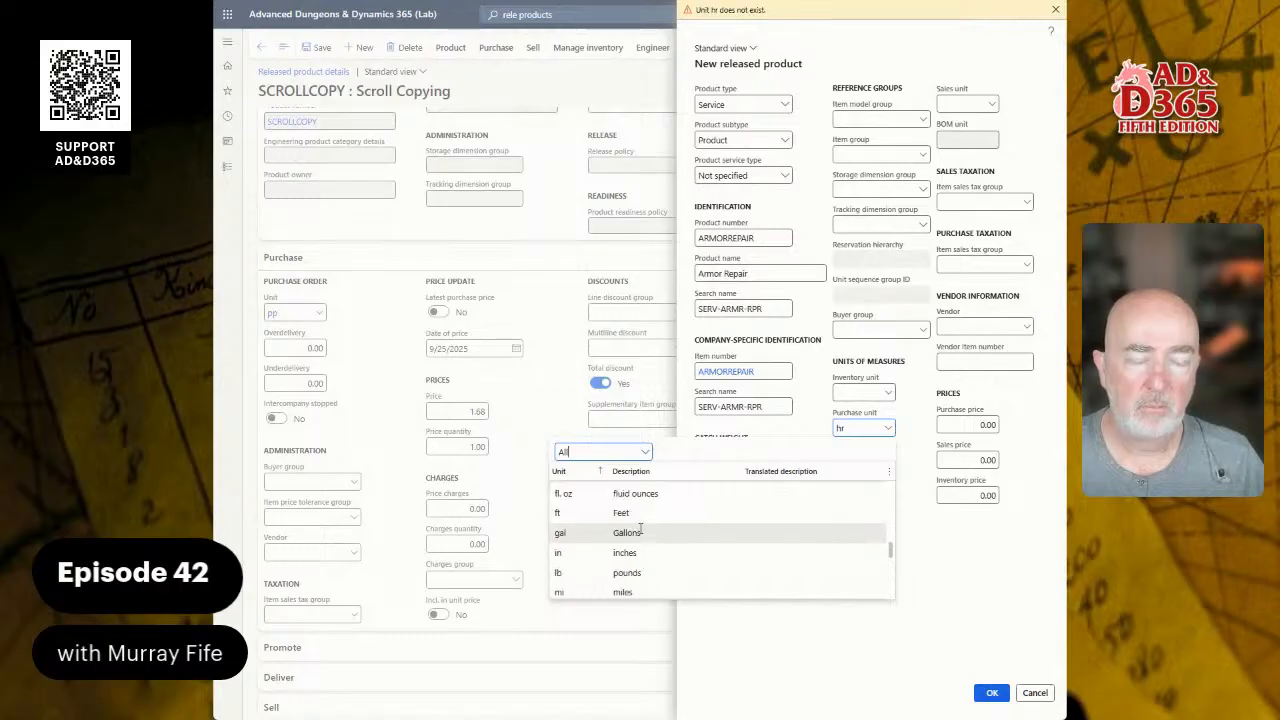
pyautogui.scroll(2, 643, 524)
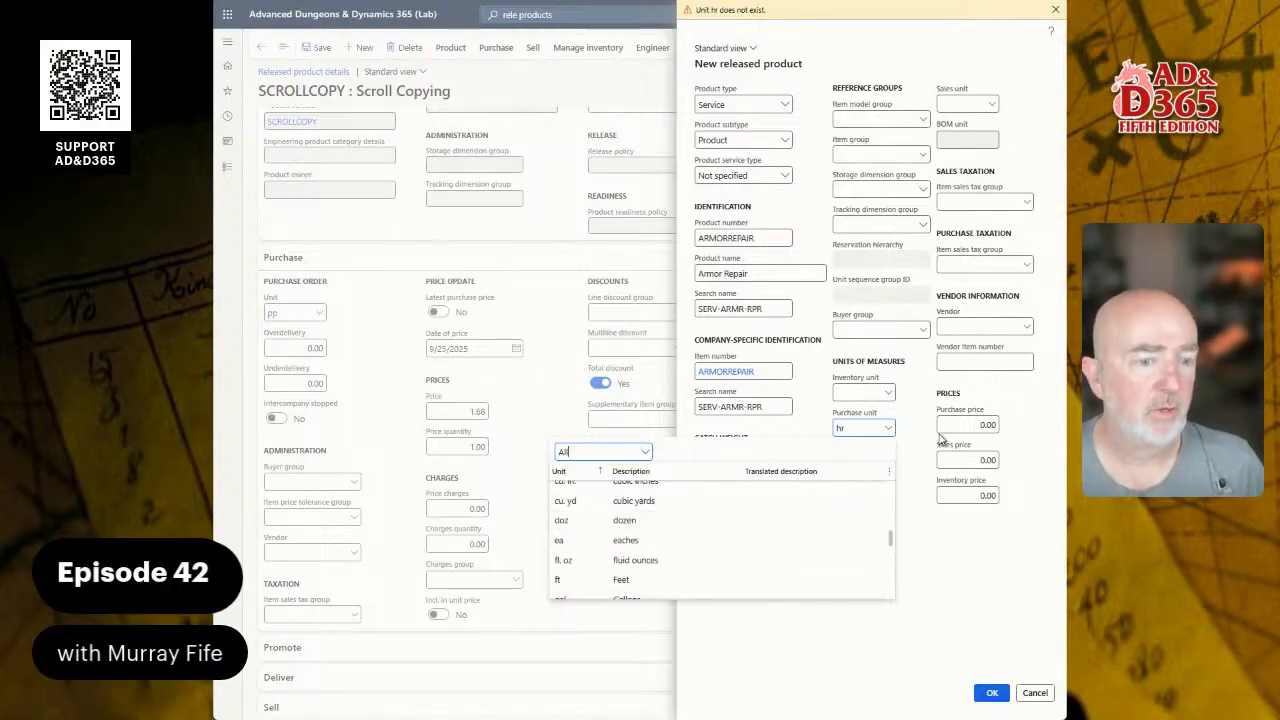
pyautogui.click(890, 429)
pyautogui.click(890, 429)
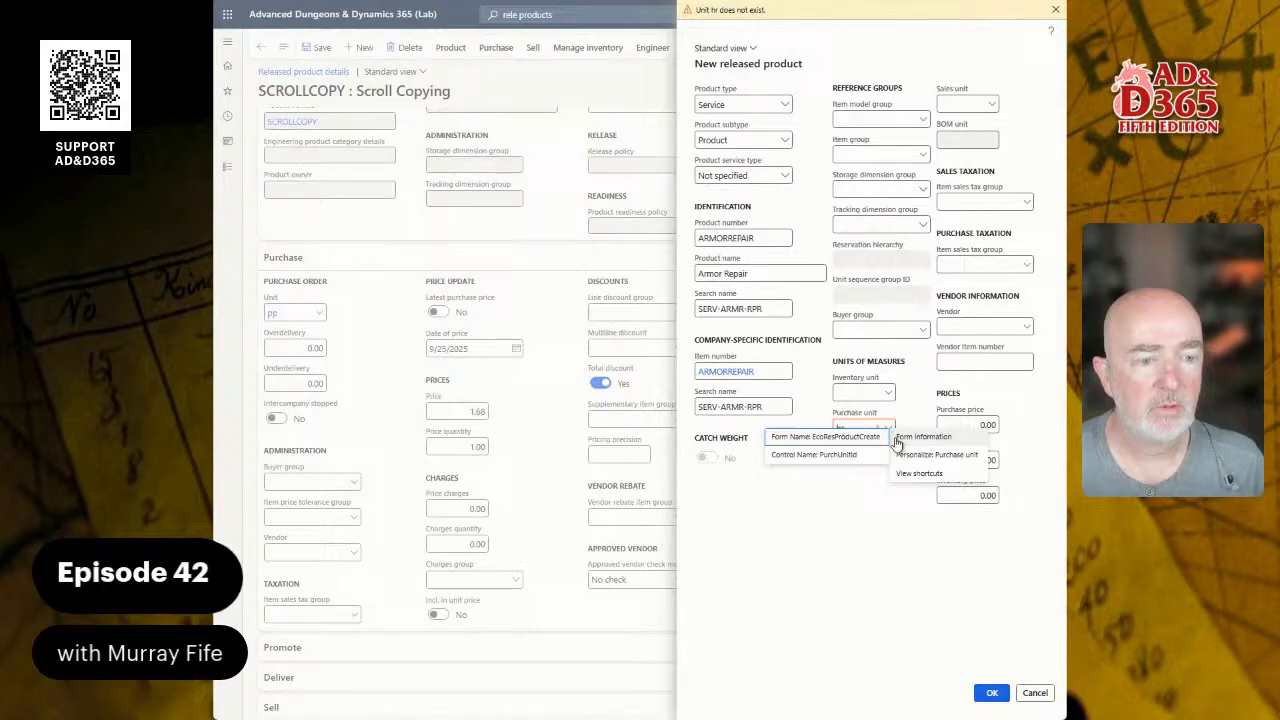
pyautogui.click(856, 426)
pyautogui.moveTo(856, 426); pyautogui.dragTo(791, 432)
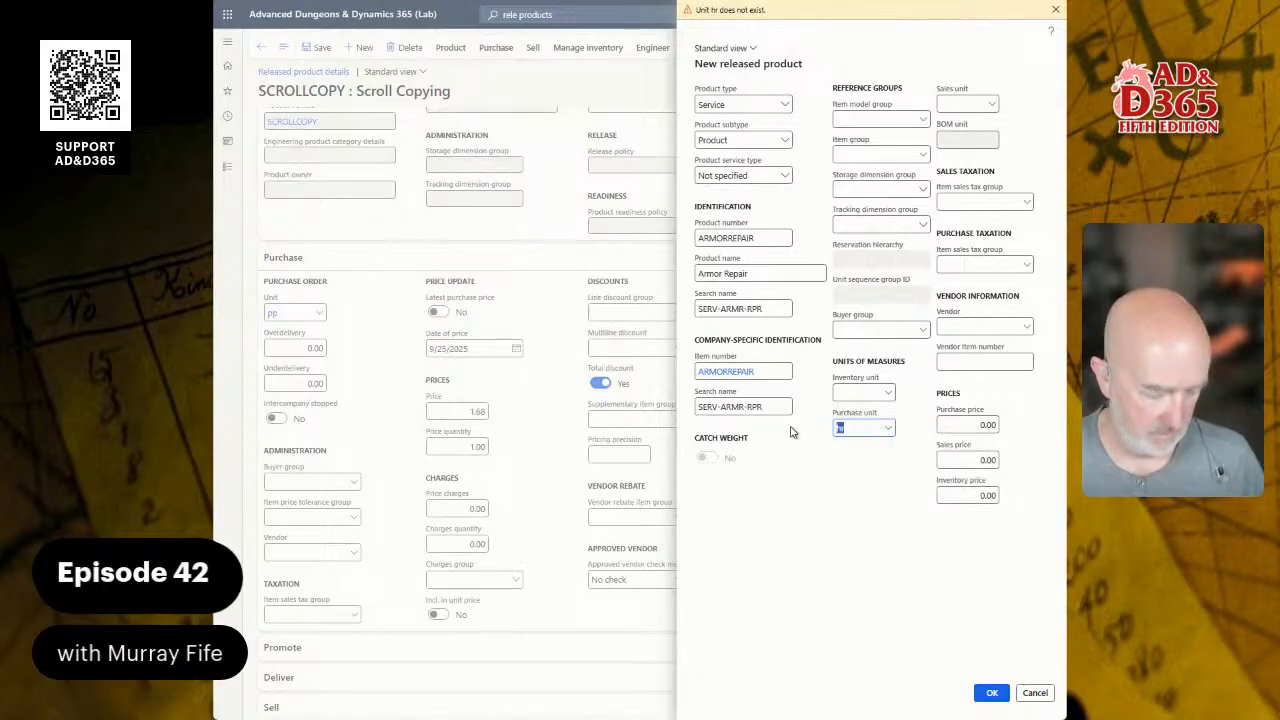
# Step: Enter purchase price 5.60 and sales price 8.40, then create the ARMORREPAIR product
pyautogui.rightClick(886, 428)
pyautogui.click(863, 410)
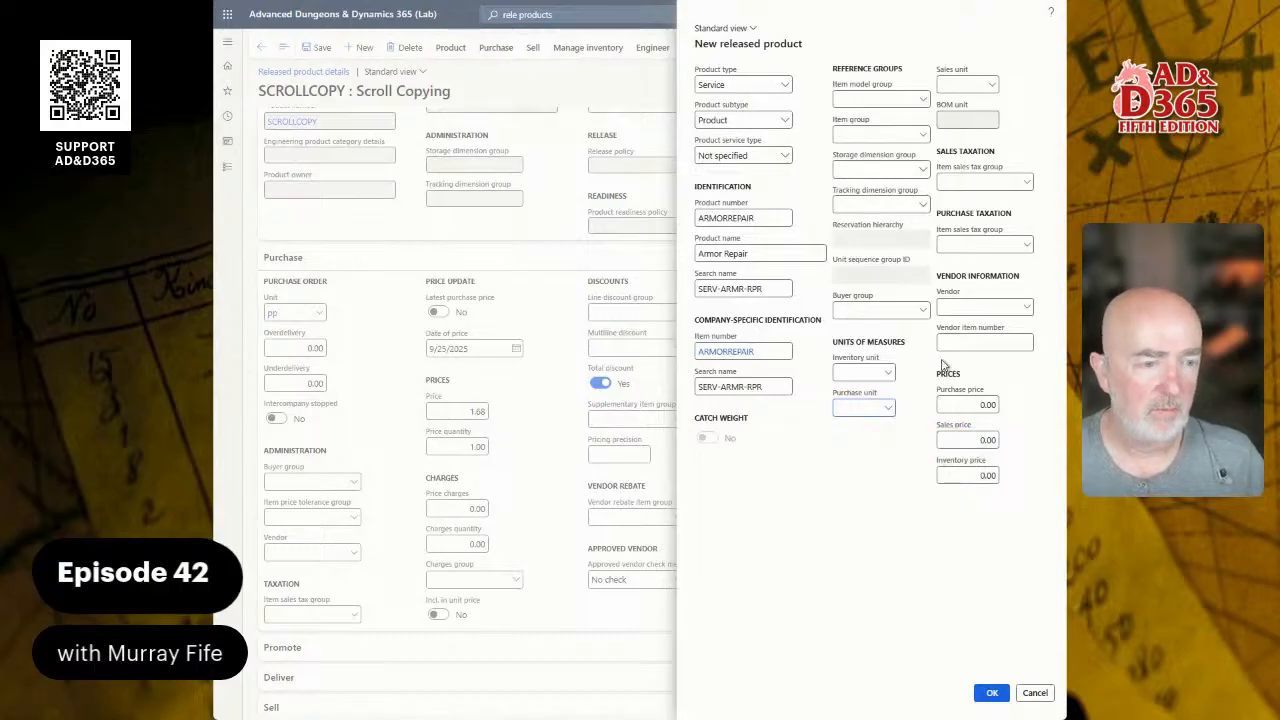
pyautogui.moveTo(964, 409); pyautogui.dragTo(1017, 413)
pyautogui.rightClick(1045, 411)
pyautogui.click(967, 412)
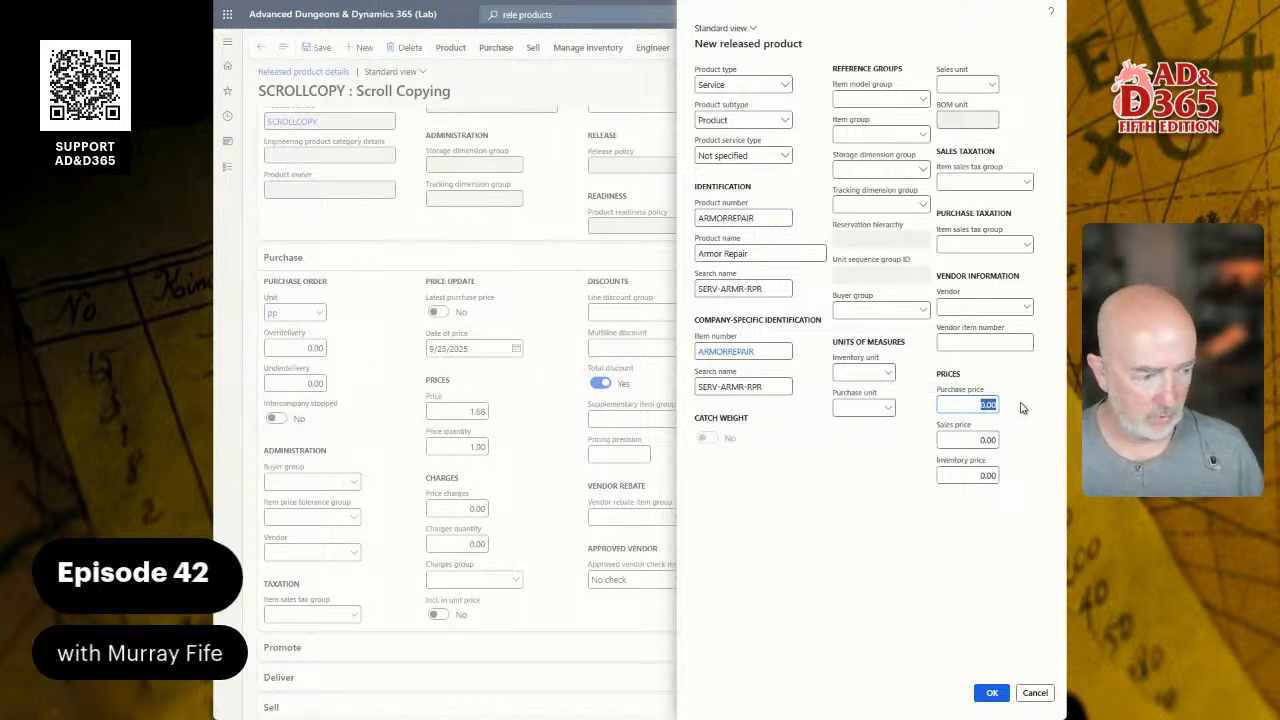
pyautogui.write('5.6')
pyautogui.press('Tab')
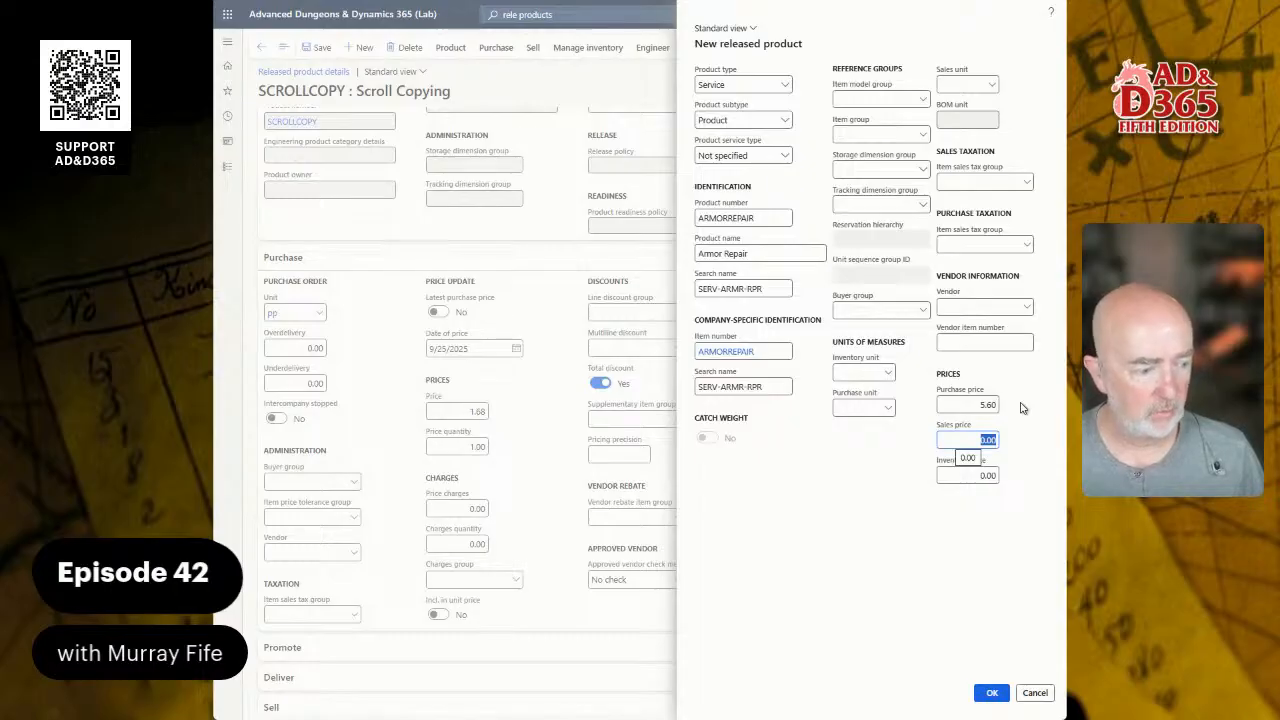
pyautogui.write('8.4')
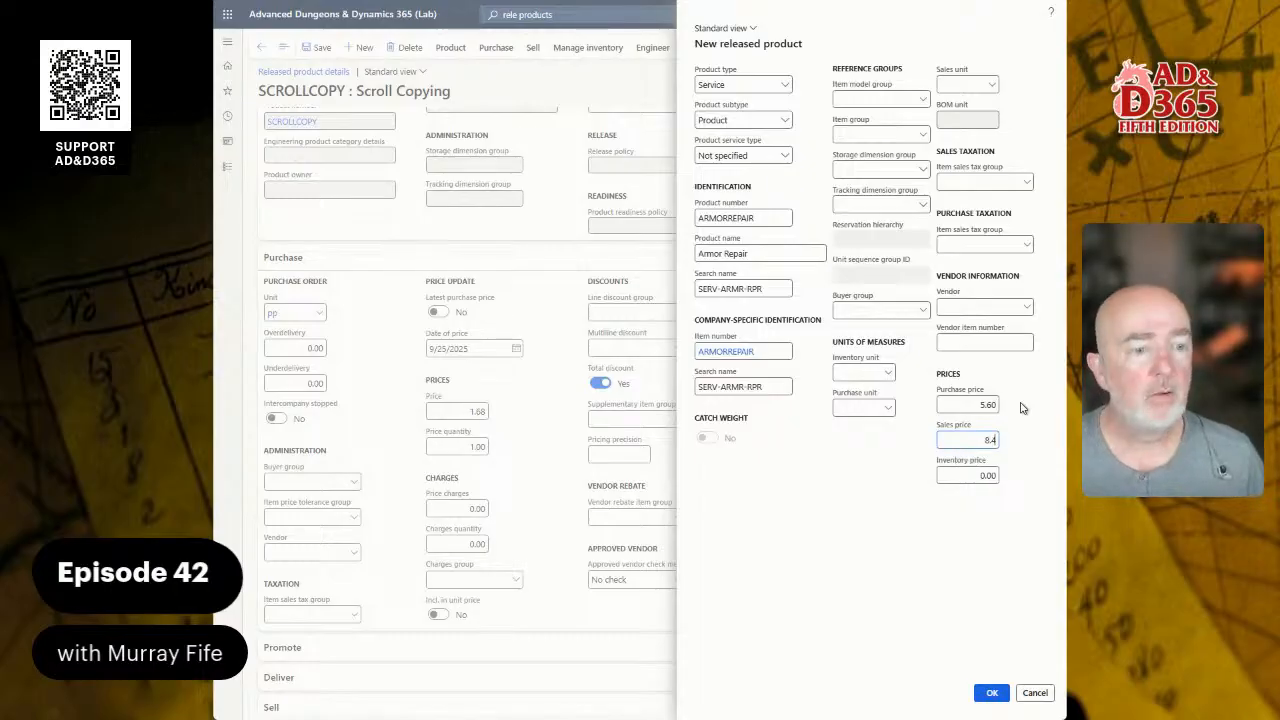
pyautogui.press('Tab')
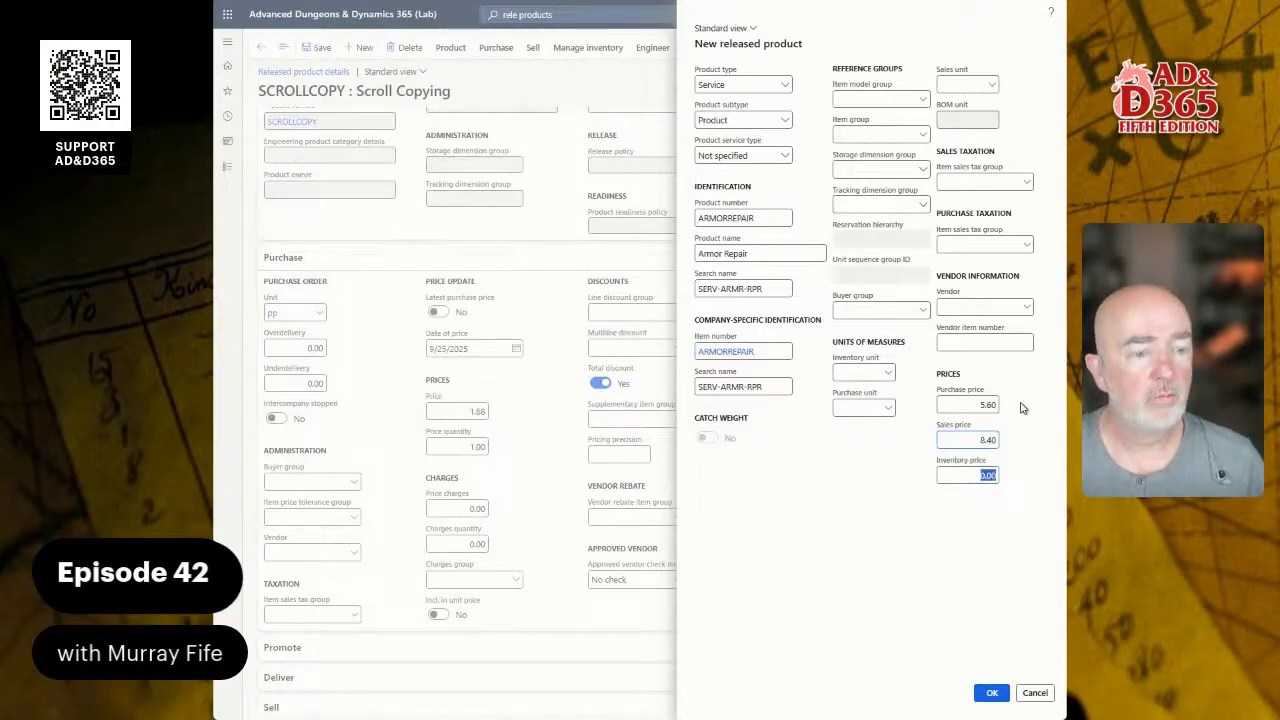
pyautogui.click(993, 693)
# Step: Create the unit hr (hours) in unit class Time, then return to Armor Repair
pyautogui.click(316, 316)
pyautogui.rightClick(316, 316)
pyautogui.click(340, 373)
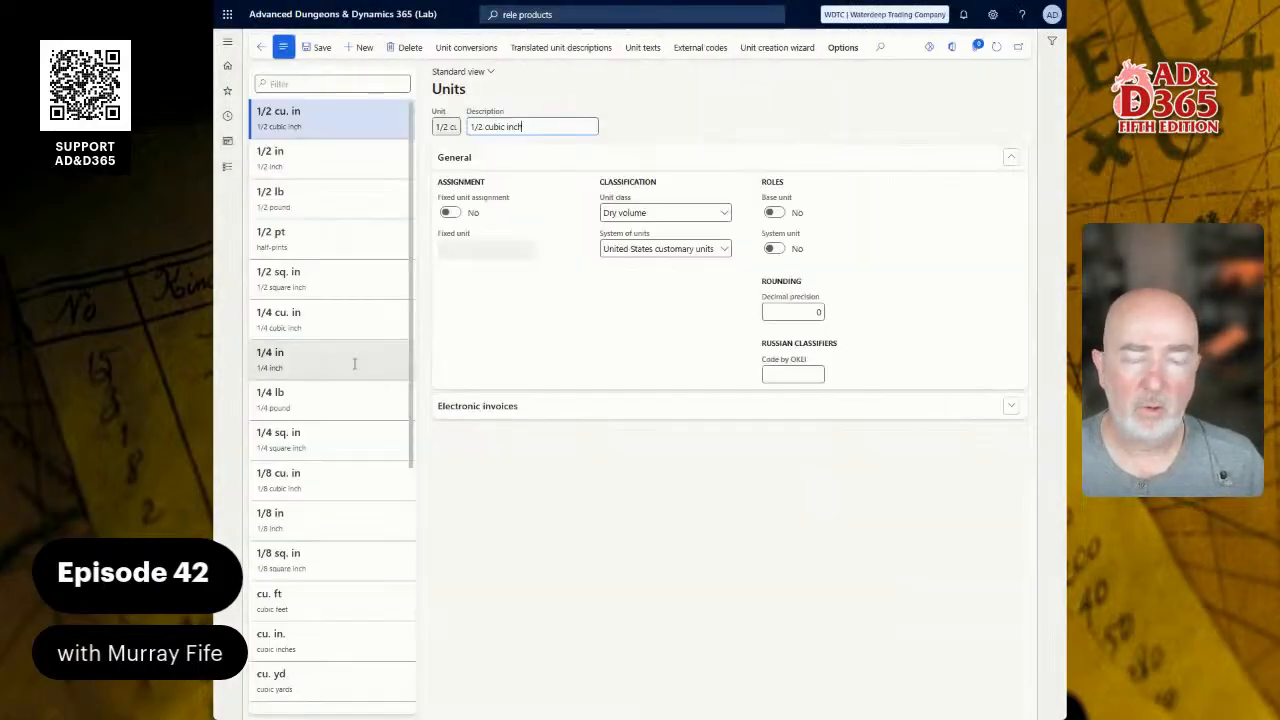
pyautogui.scroll(-3, 335, 380)
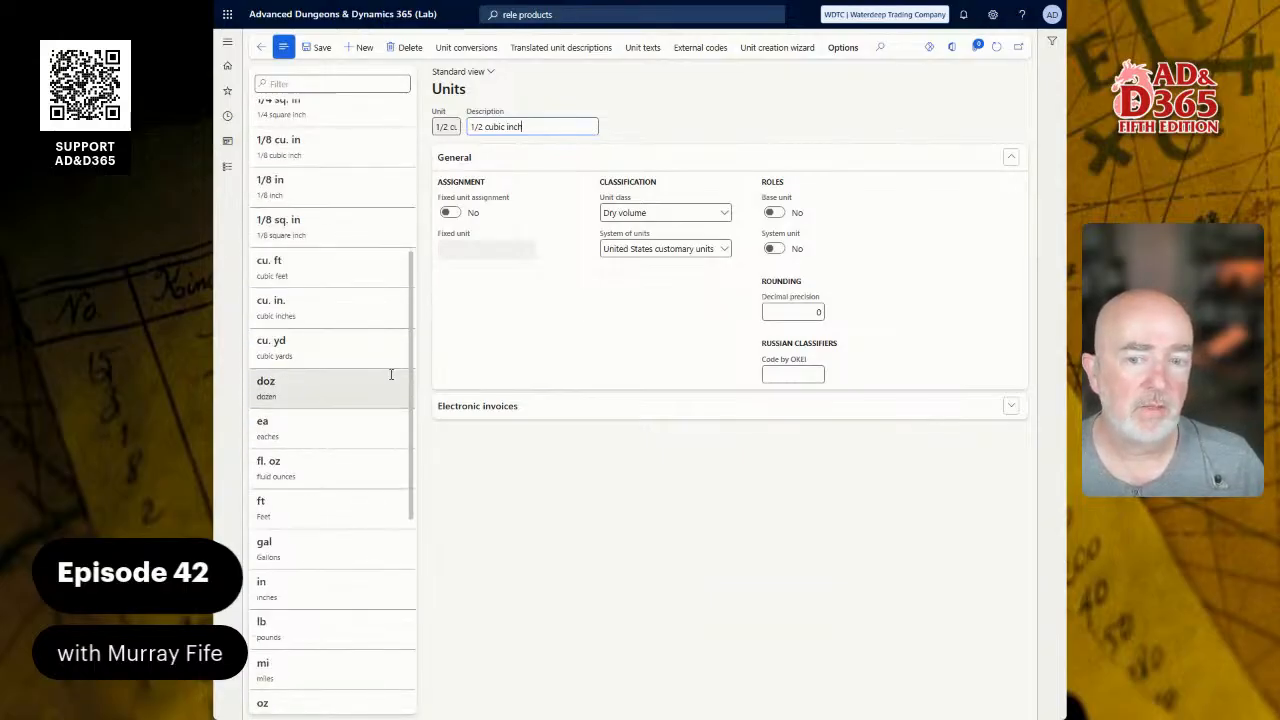
pyautogui.click(364, 48)
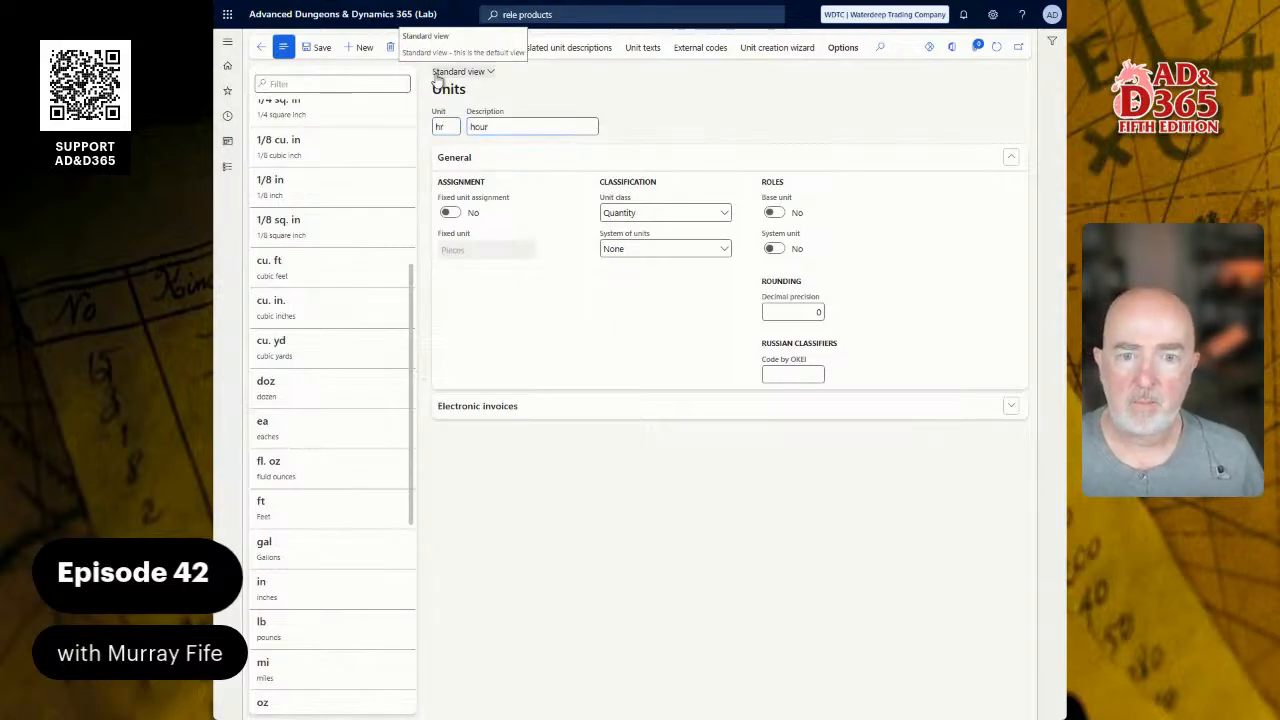
pyautogui.click(663, 212)
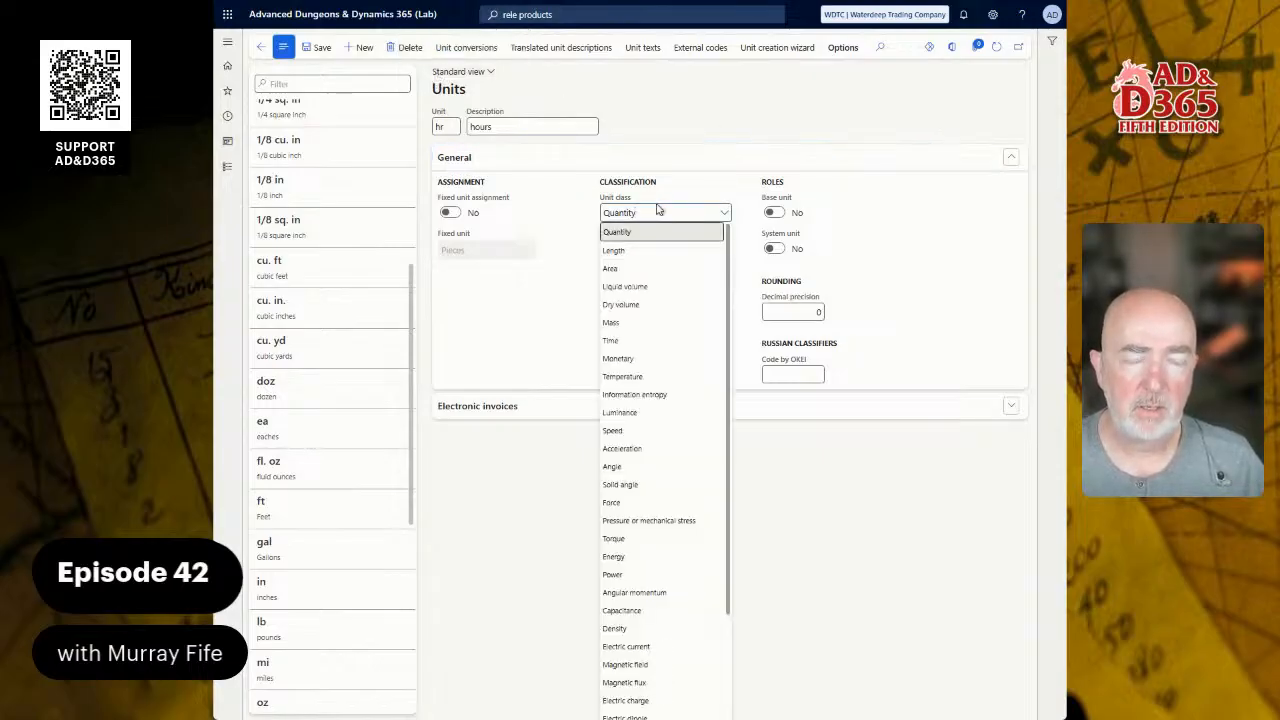
pyautogui.click(640, 342)
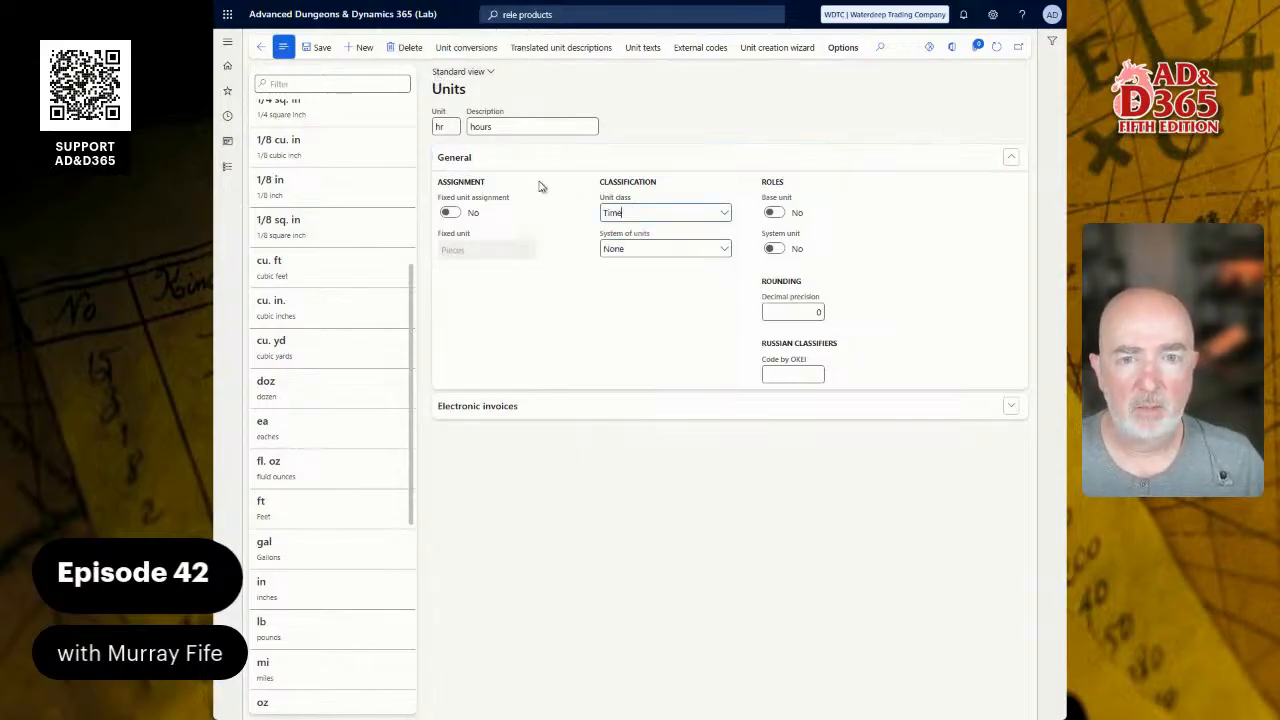
pyautogui.click(316, 52)
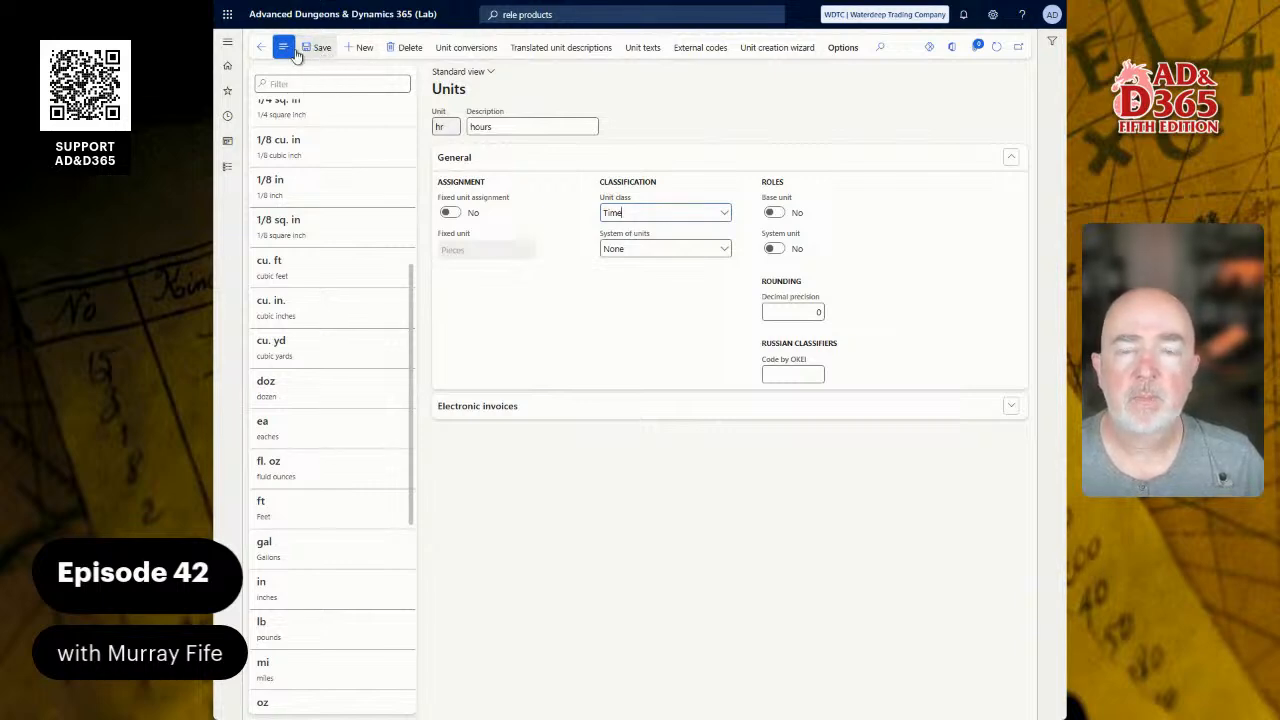
pyautogui.click(260, 47)
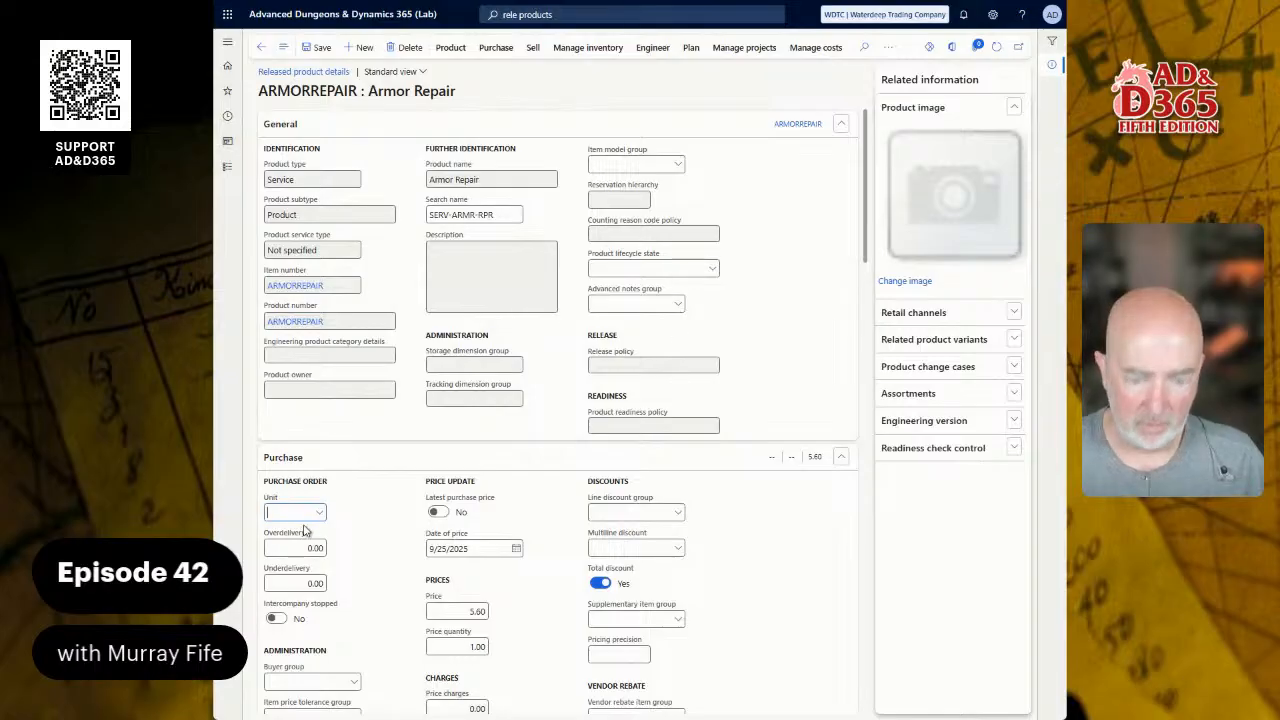
# Step: Enter hr as both the purchase and sales unit of Armor Repair and save
pyautogui.write('hr')
pyautogui.press('Tab')
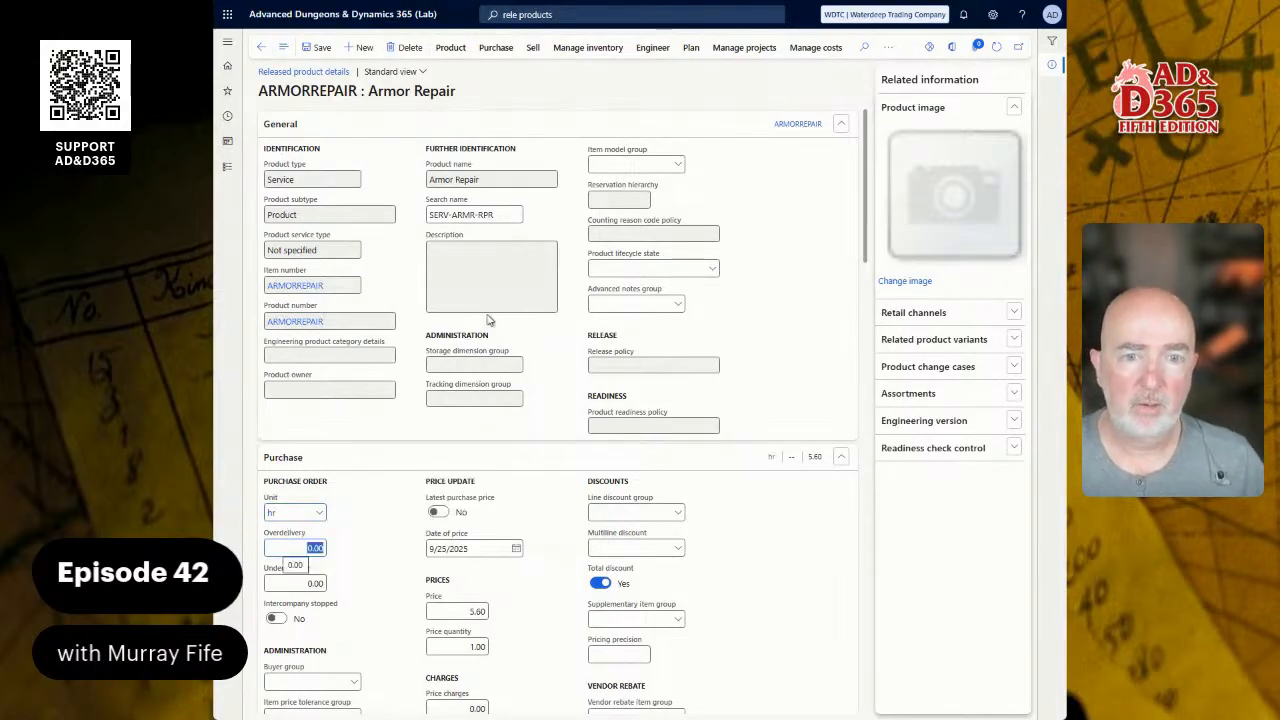
pyautogui.scroll(-3, 425, 578)
pyautogui.scroll(-2, 422, 585)
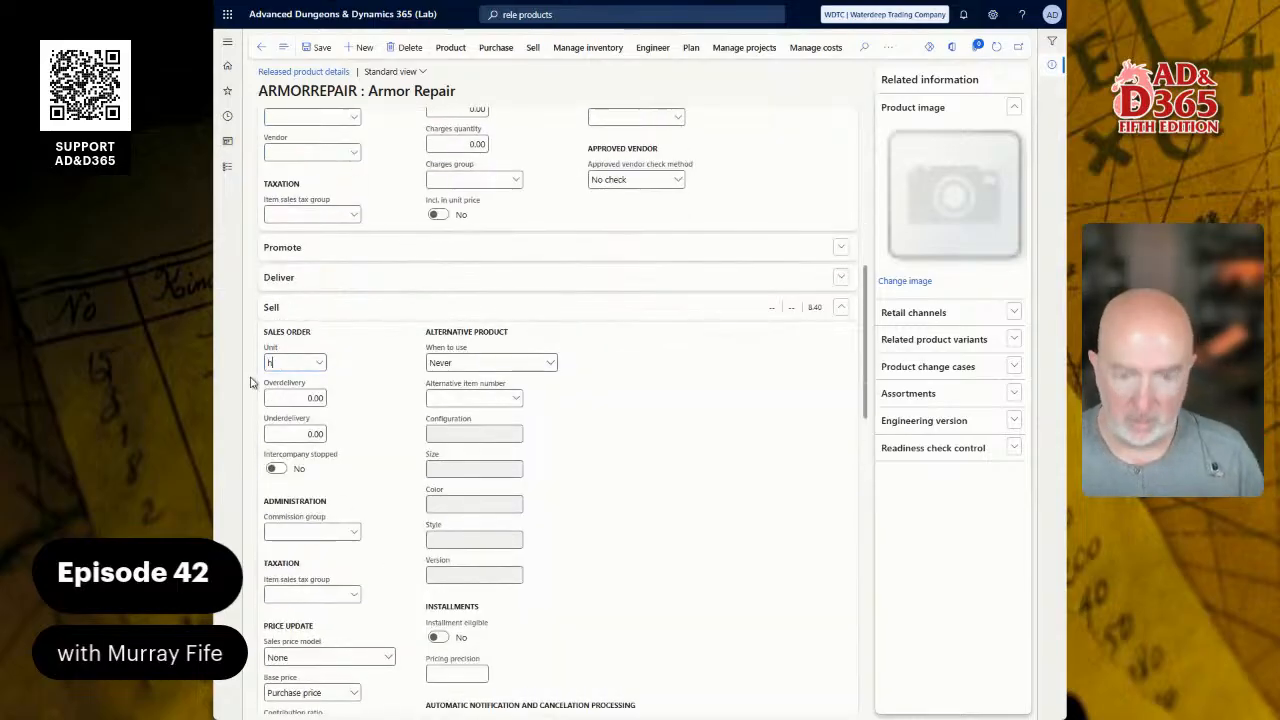
pyautogui.write('hr')
pyautogui.press('Tab')
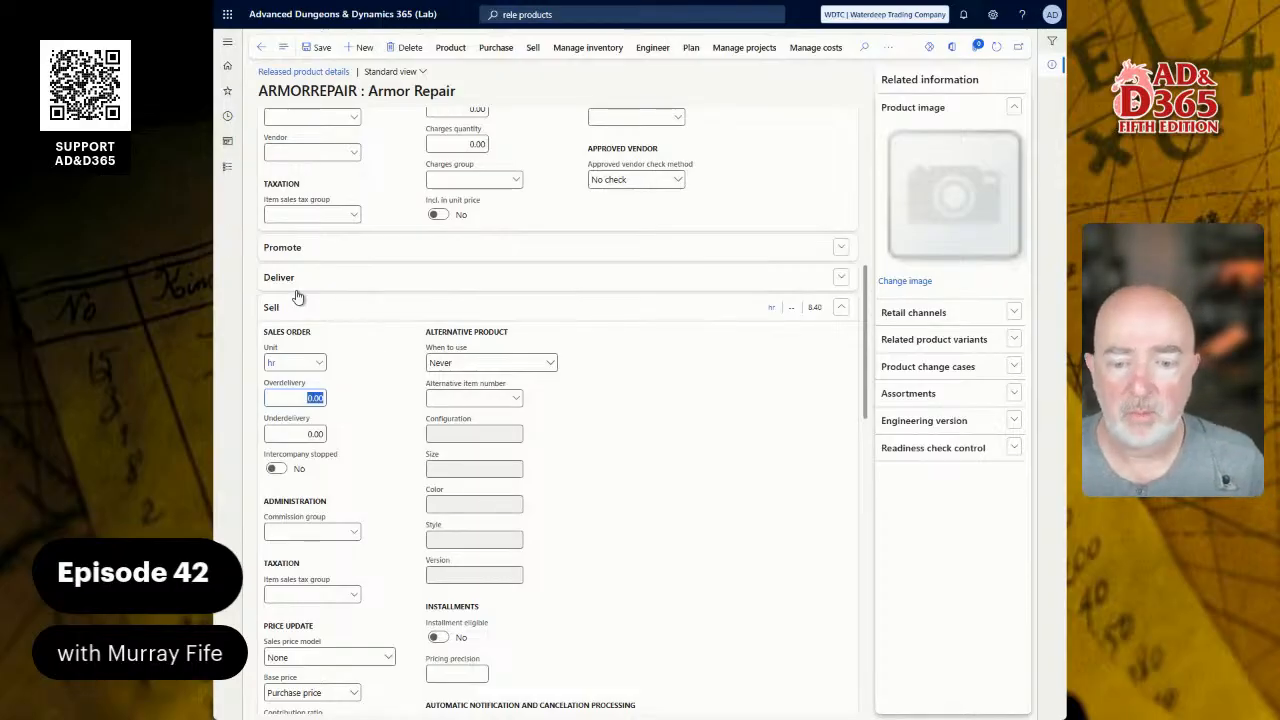
pyautogui.click(322, 46)
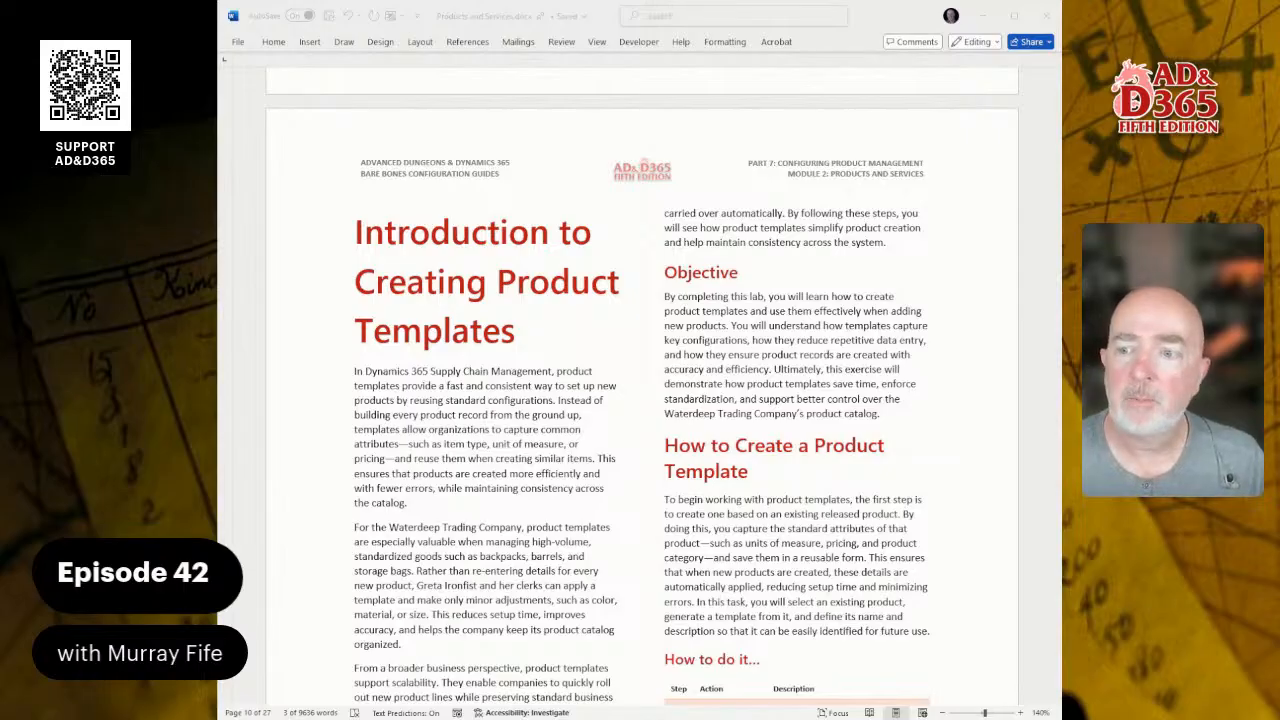
# Step: Read the lab guide's How to Create a Product Template section in Word
pyautogui.hotkey('alt', 'Tab')
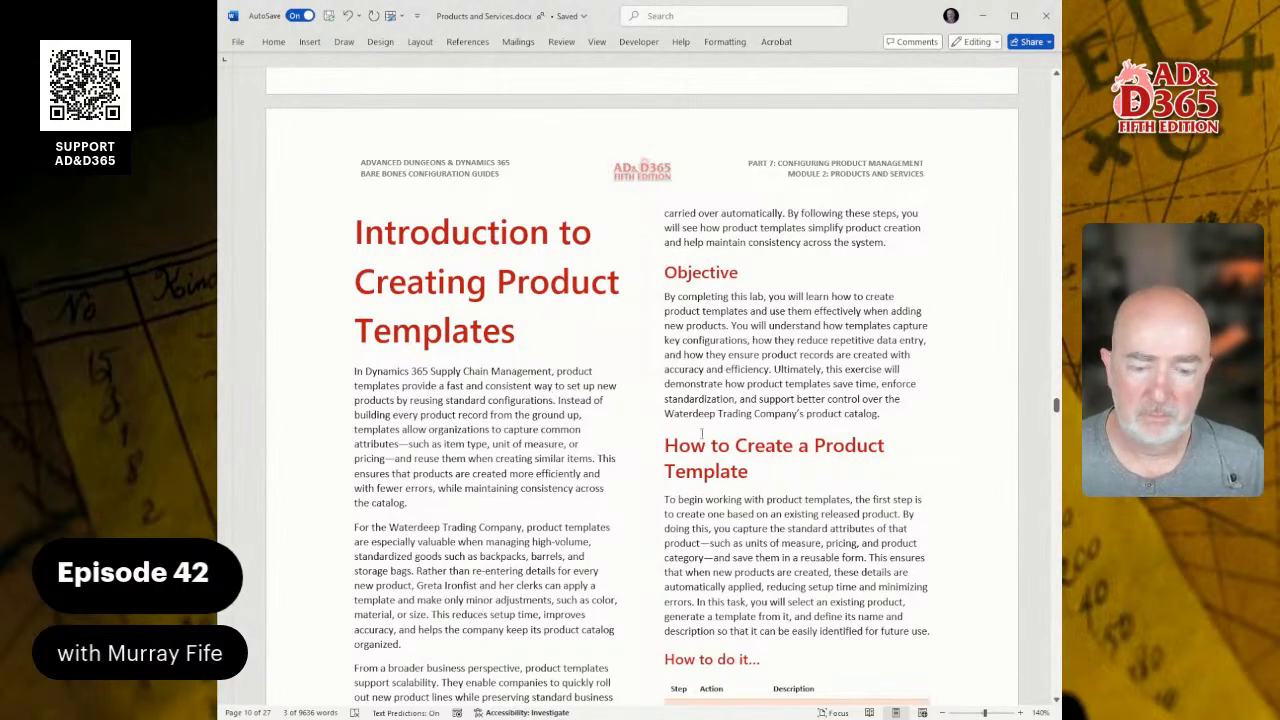
pyautogui.hotkey('alt', 'Tab')
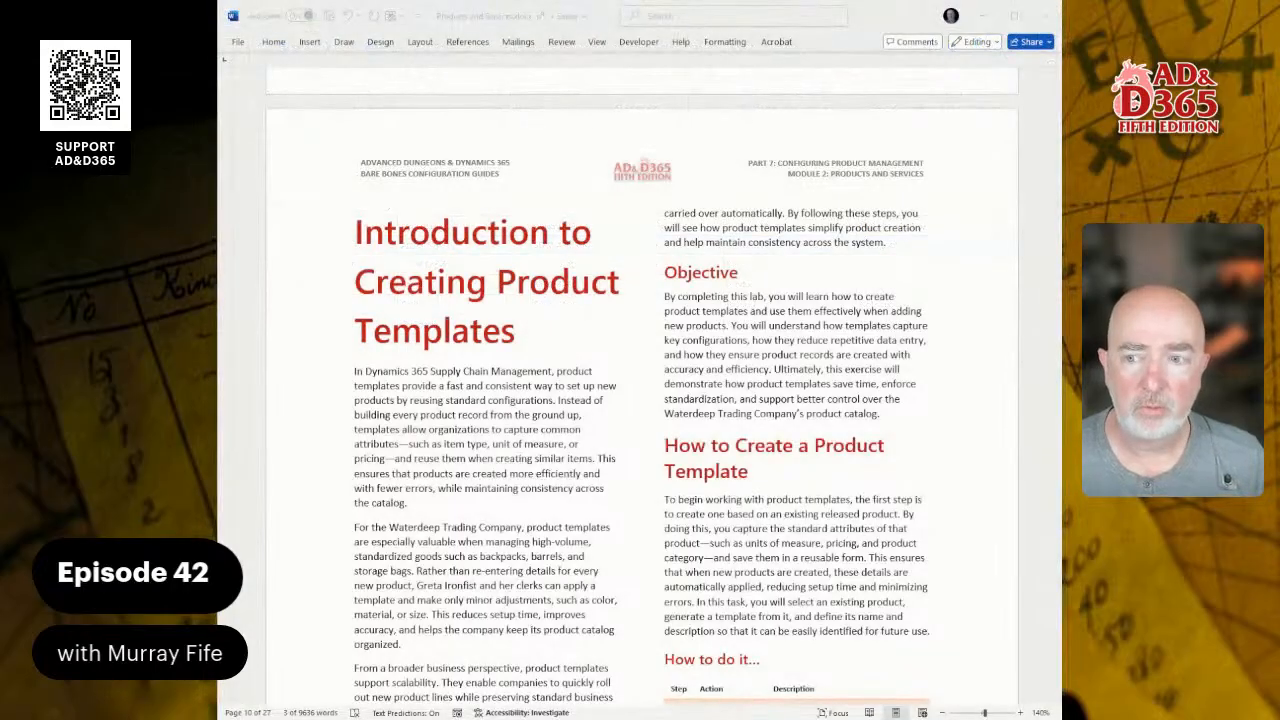
pyautogui.scroll(-4, 640, 390)
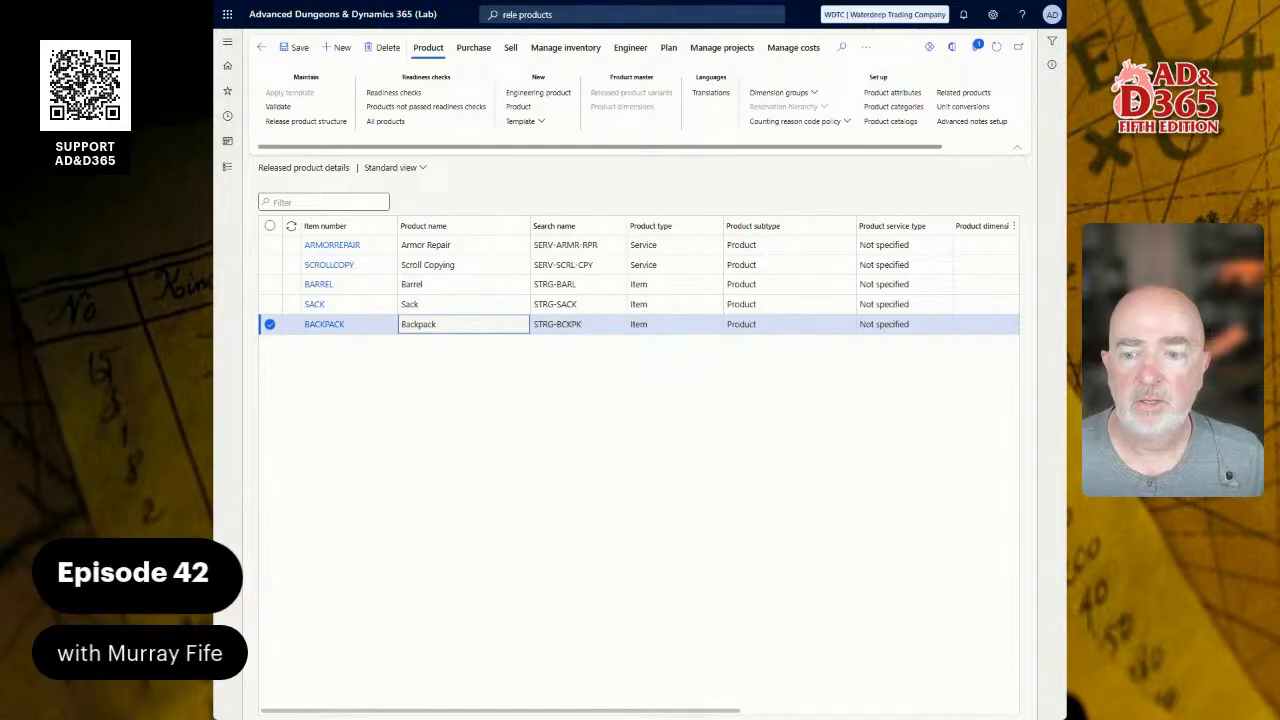
# Step: Select the BACKPACK product and start a shared template from it
pyautogui.click(431, 449)
pyautogui.click(452, 324)
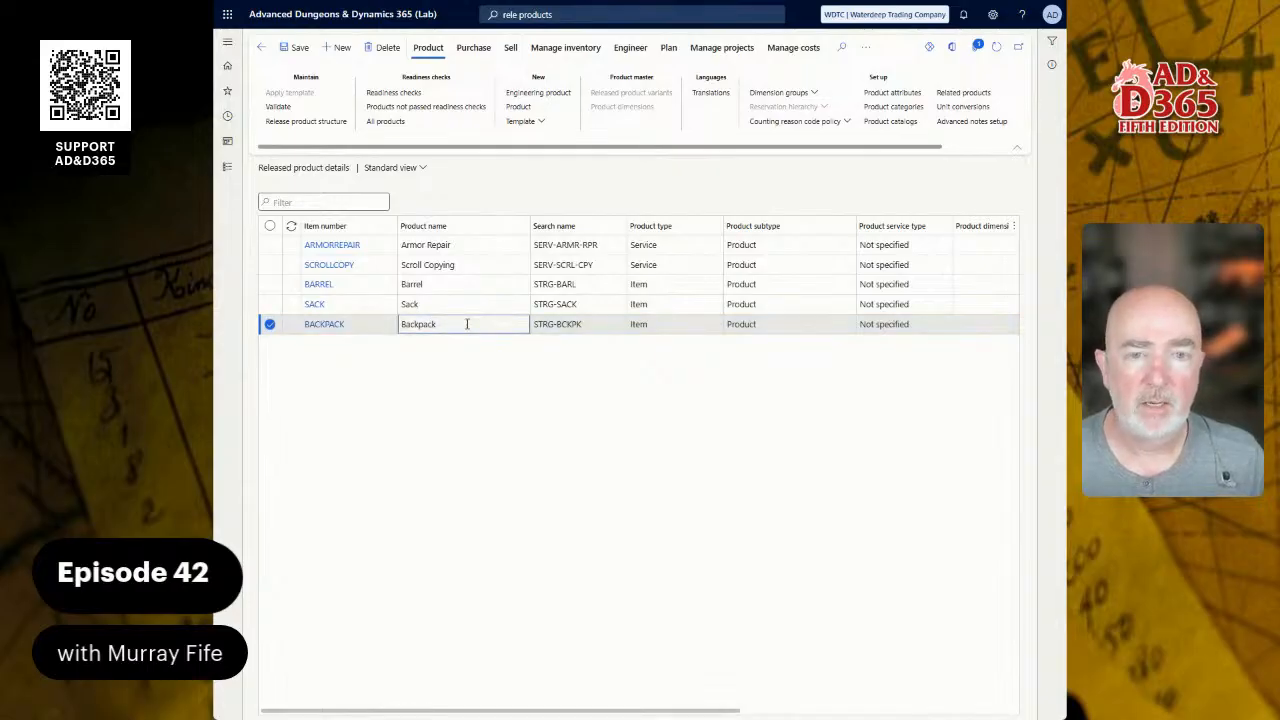
pyautogui.click(549, 125)
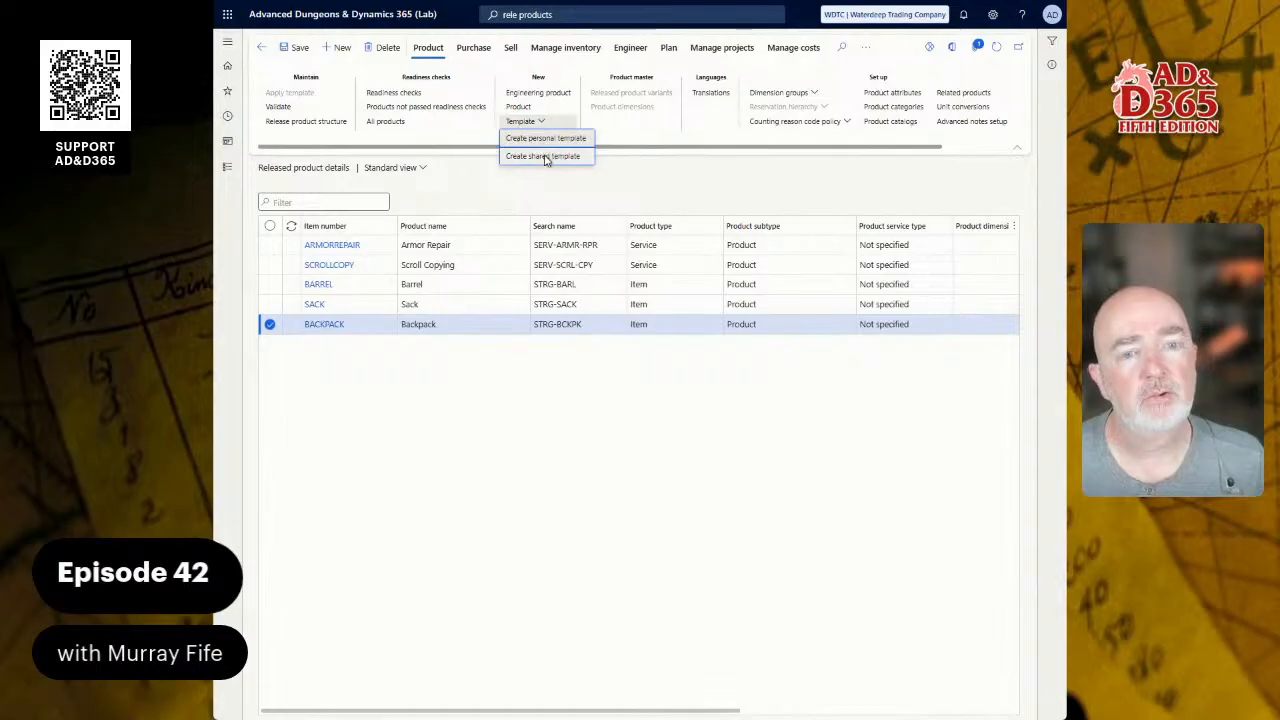
pyautogui.click(545, 157)
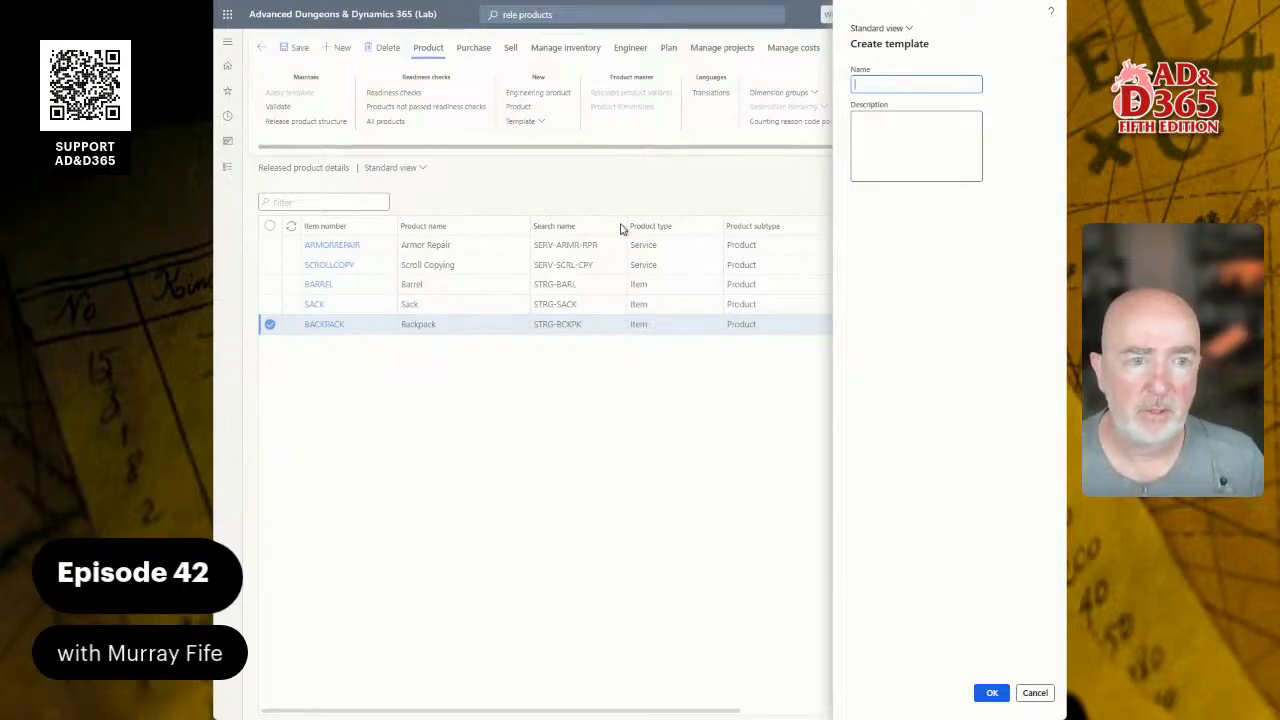
# Step: Create the template STORAGE ITEM with description 'Storage Item Template'
pyautogui.write('ST')
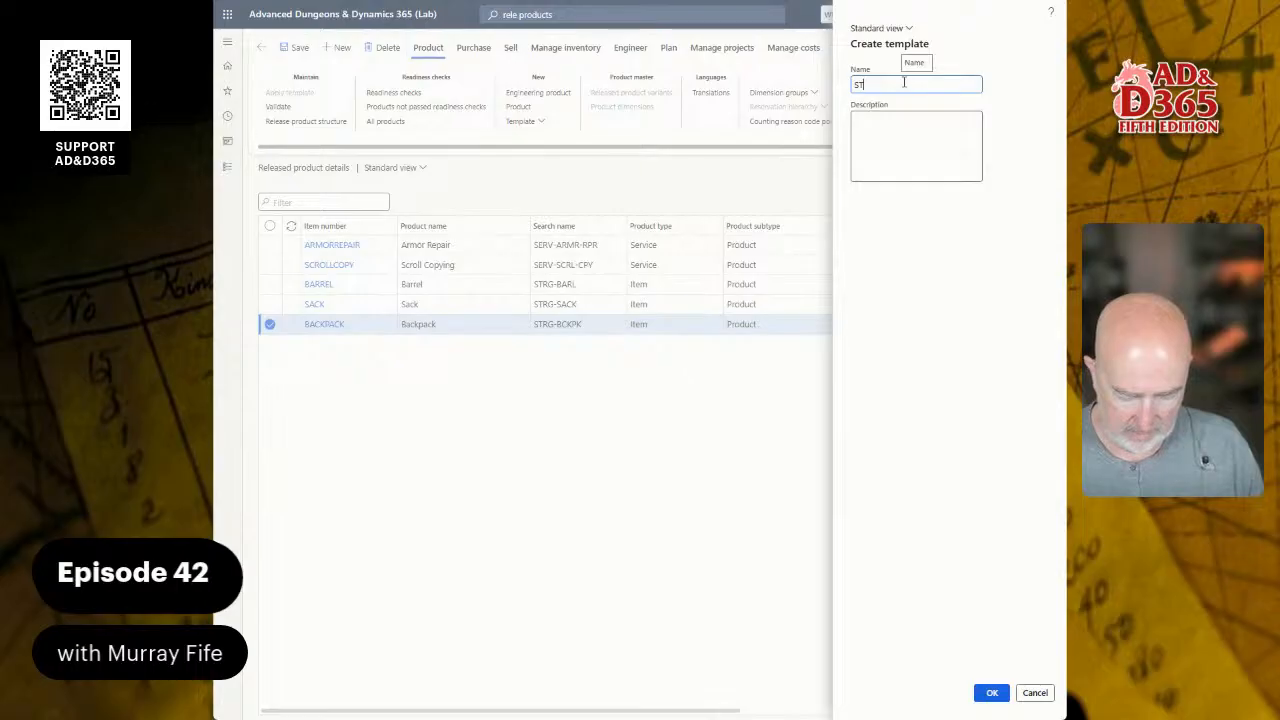
pyautogui.write('ORAGE ITEM')
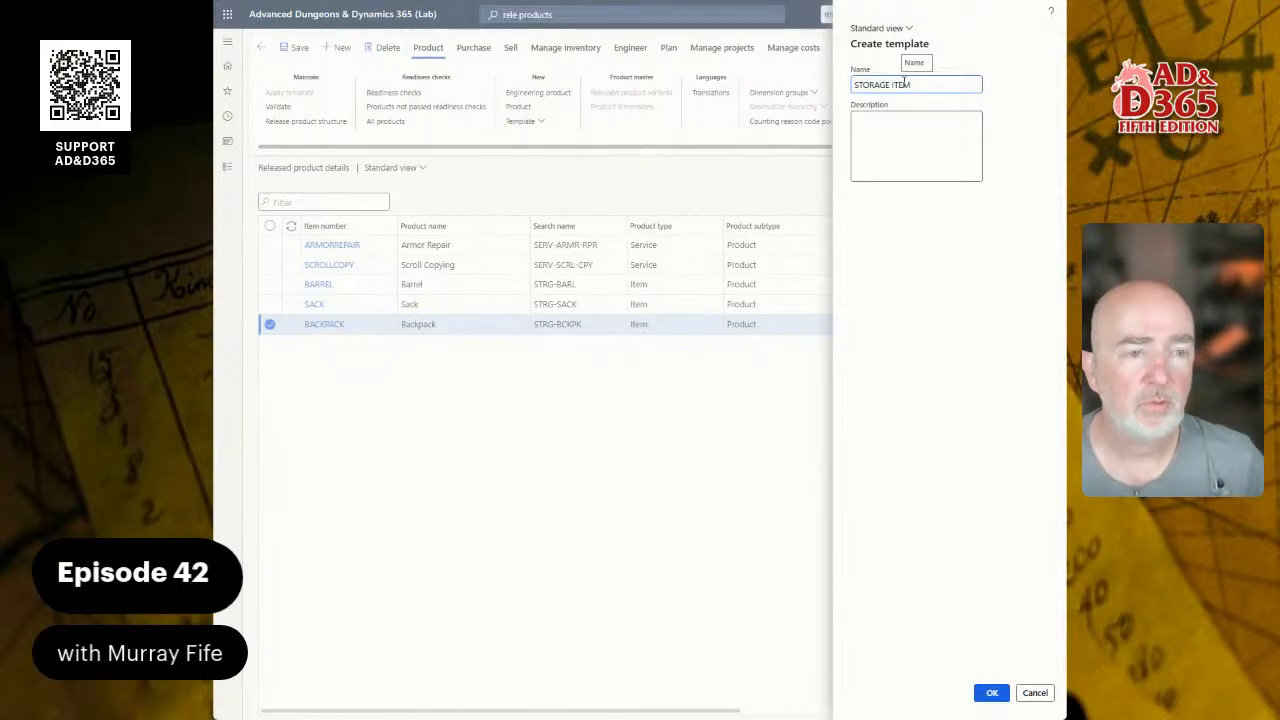
pyautogui.press('Tab')
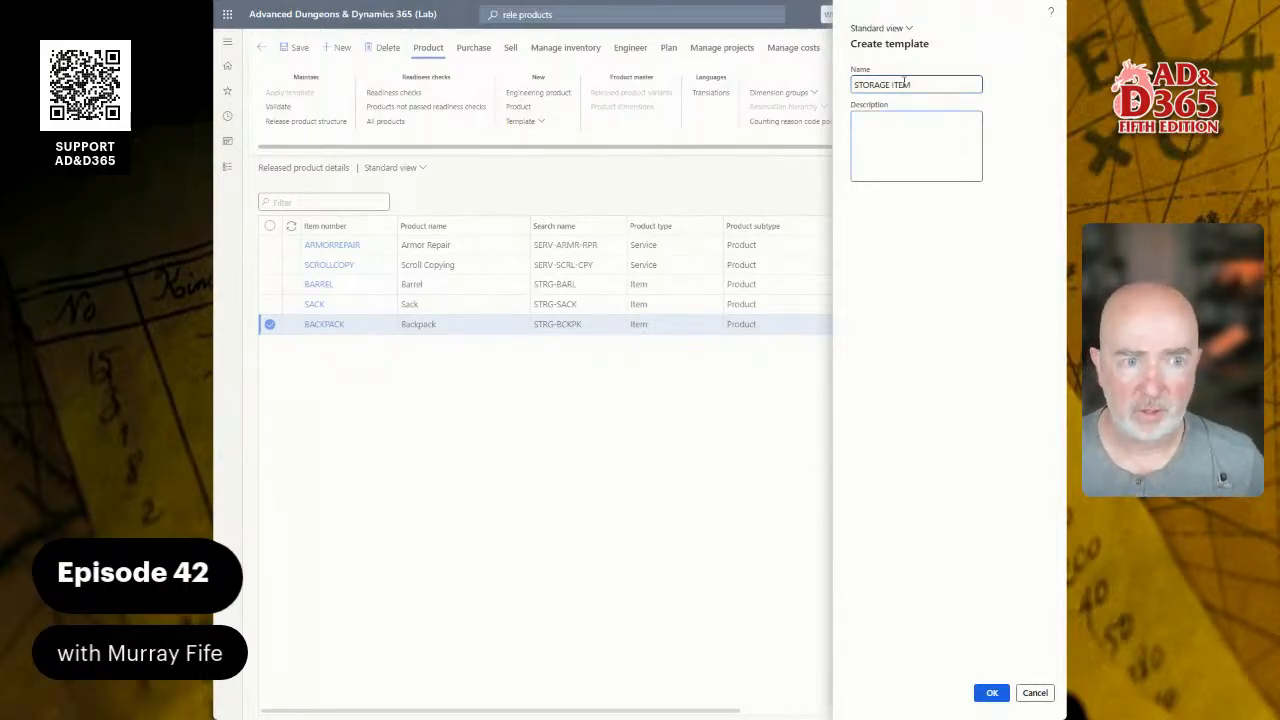
pyautogui.write('Storage I')
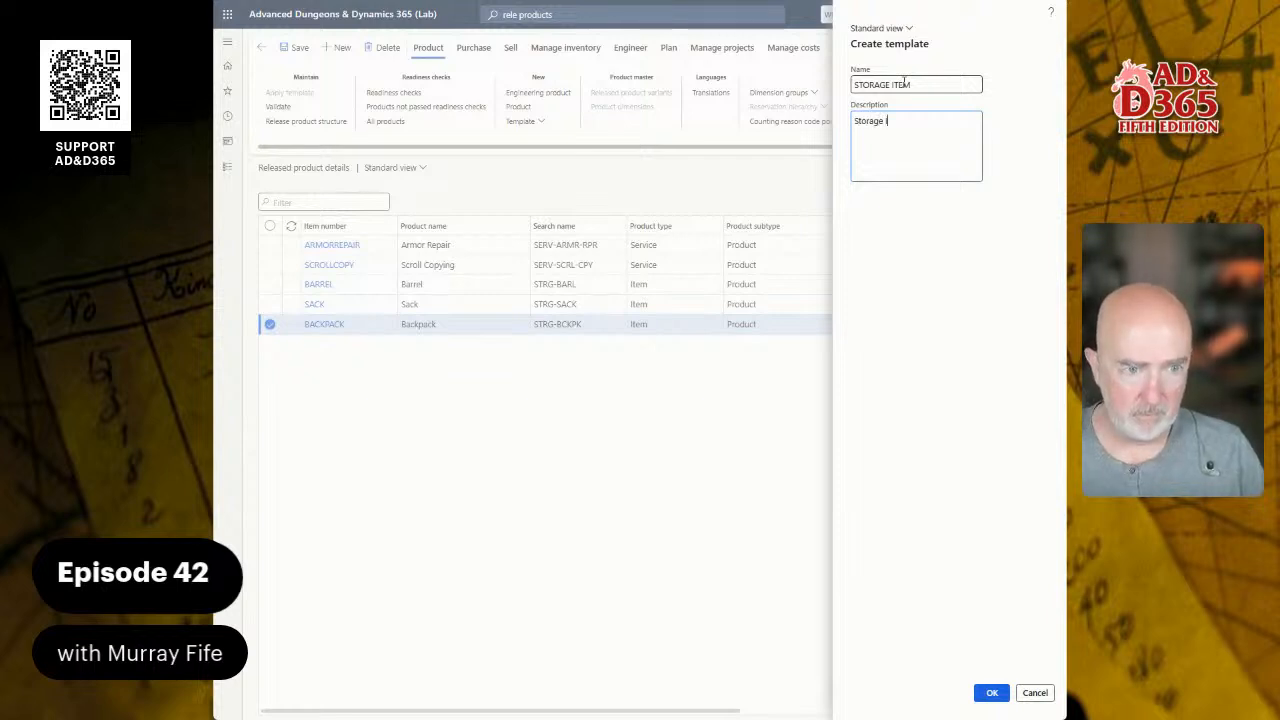
pyautogui.write('tem')
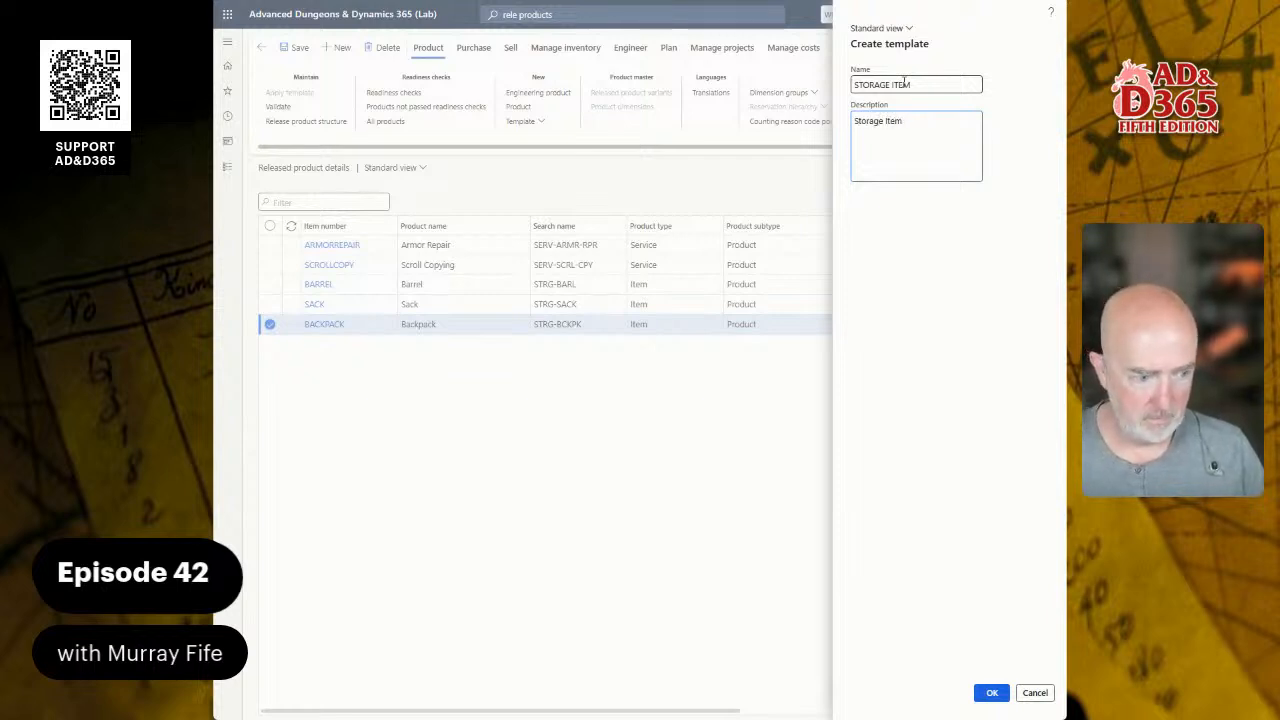
pyautogui.write(' s')
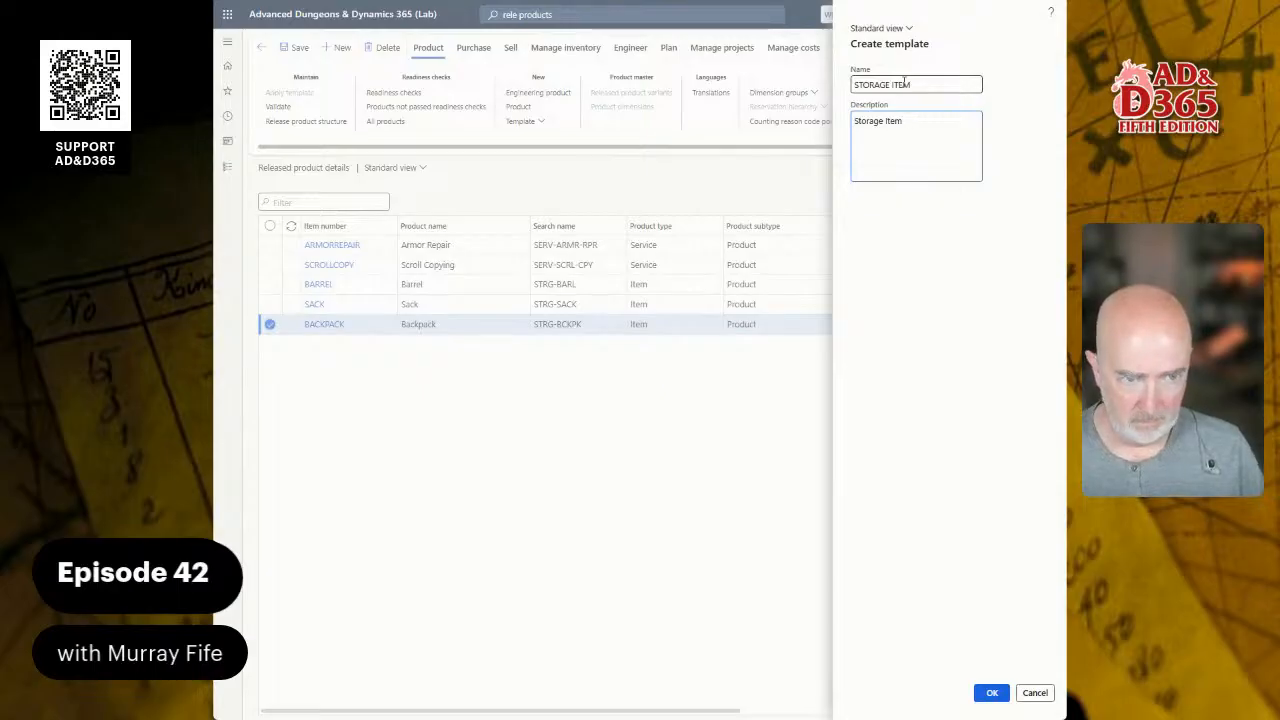
pyautogui.write('Template')
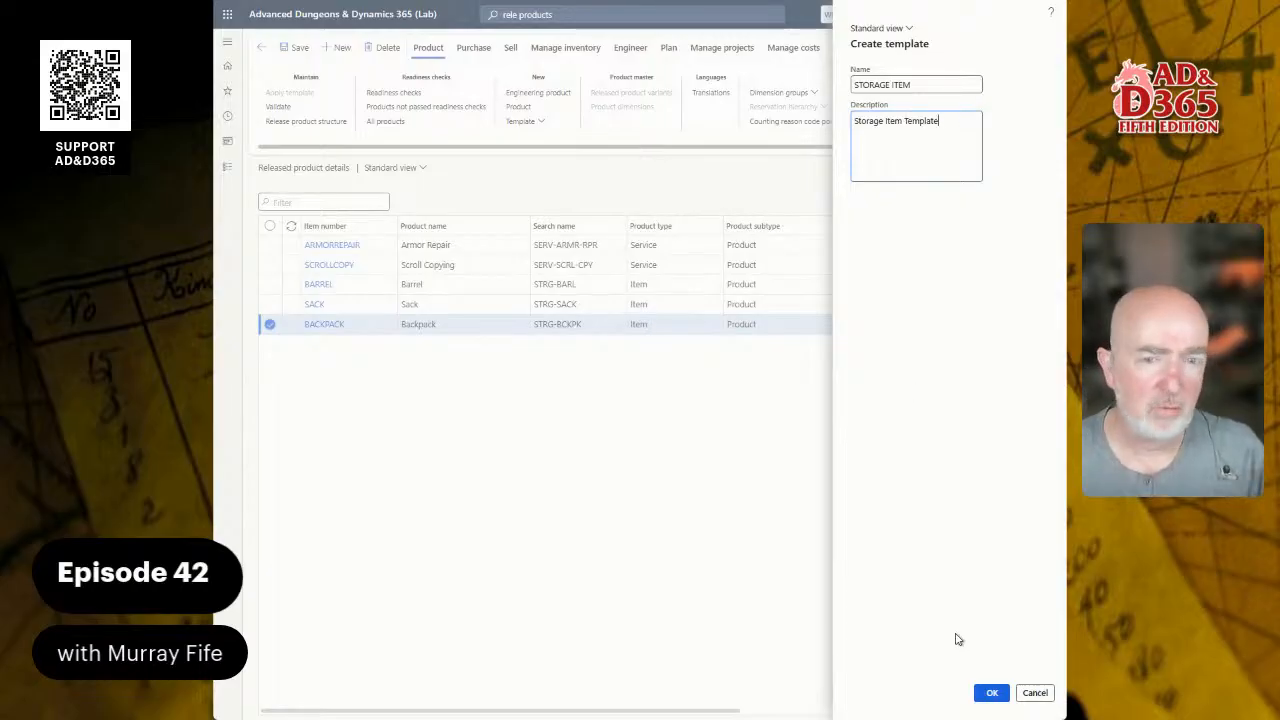
pyautogui.click(992, 693)
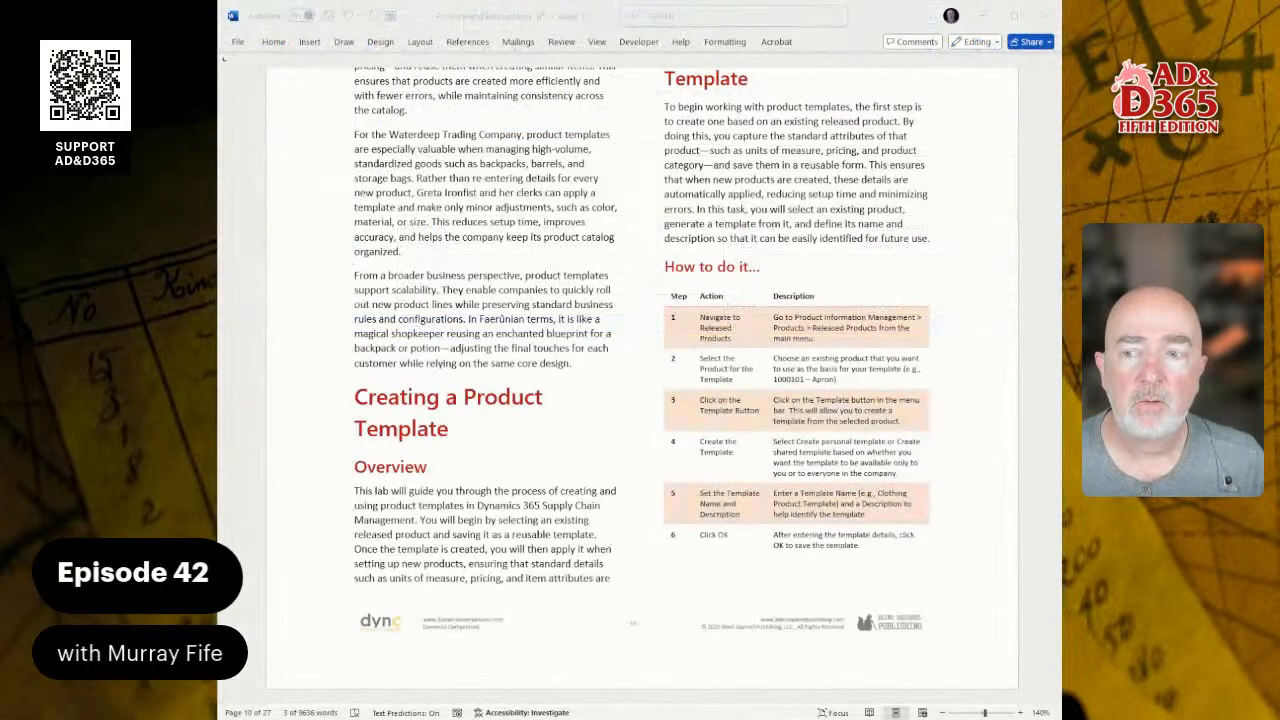
pyautogui.scroll(2, 642, 380)
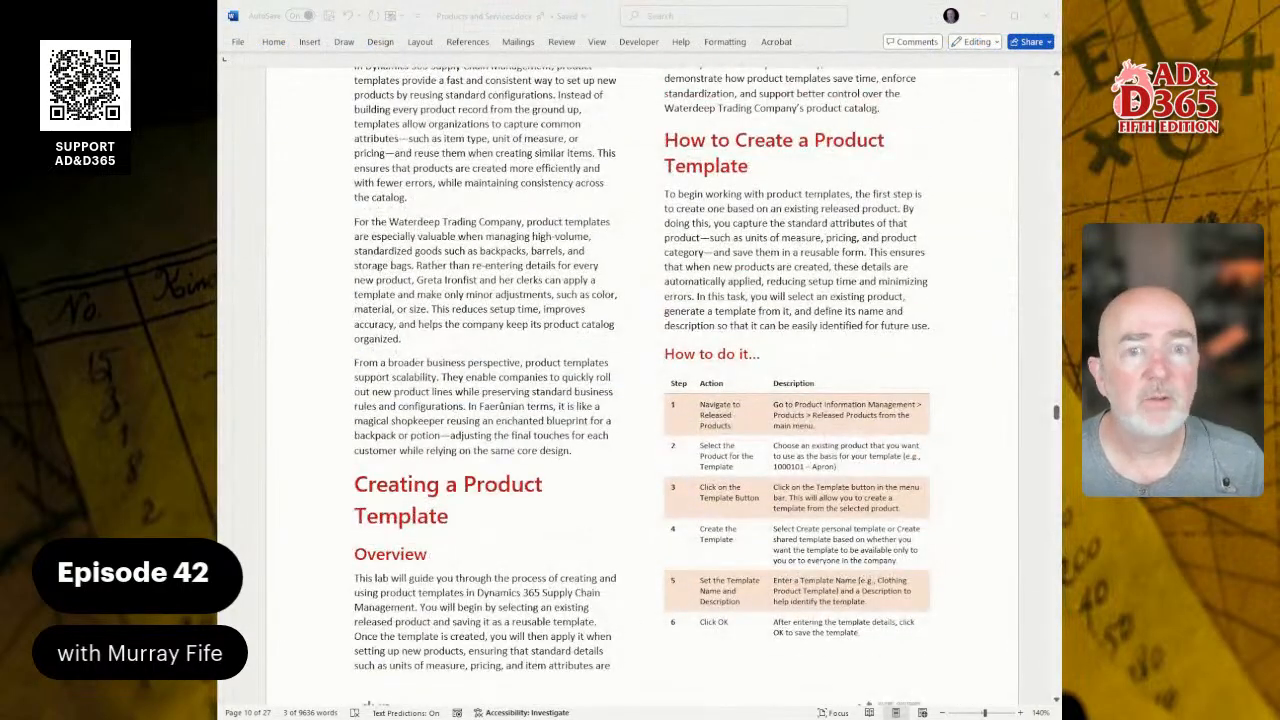
pyautogui.scroll(-2, 642, 380)
pyautogui.scroll(-13, 642, 380)
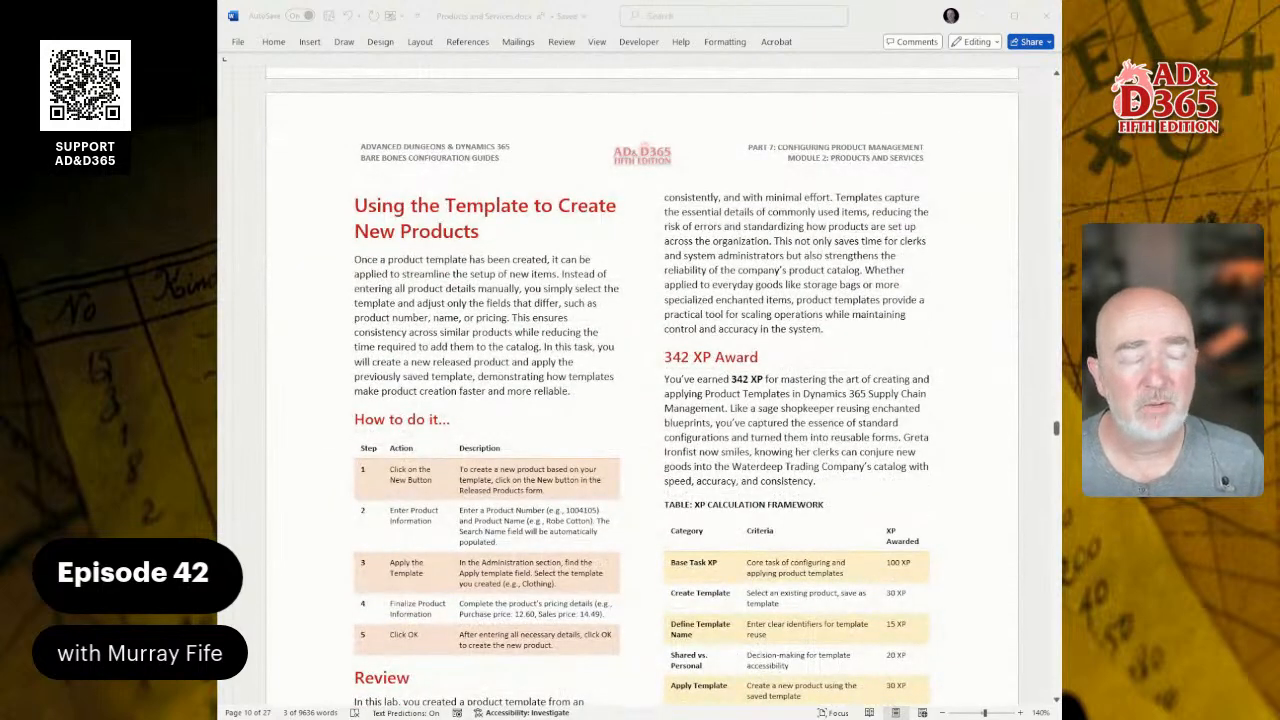
pyautogui.scroll(-15, 642, 380)
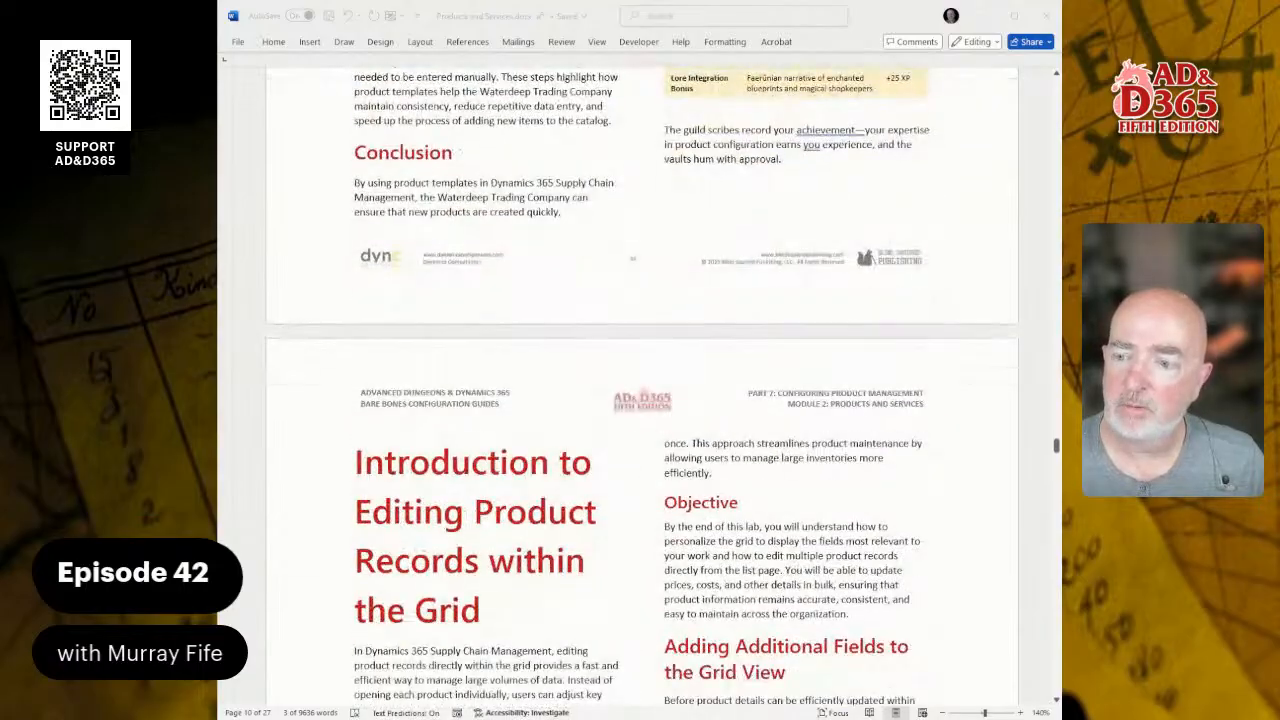
pyautogui.scroll(15, 642, 380)
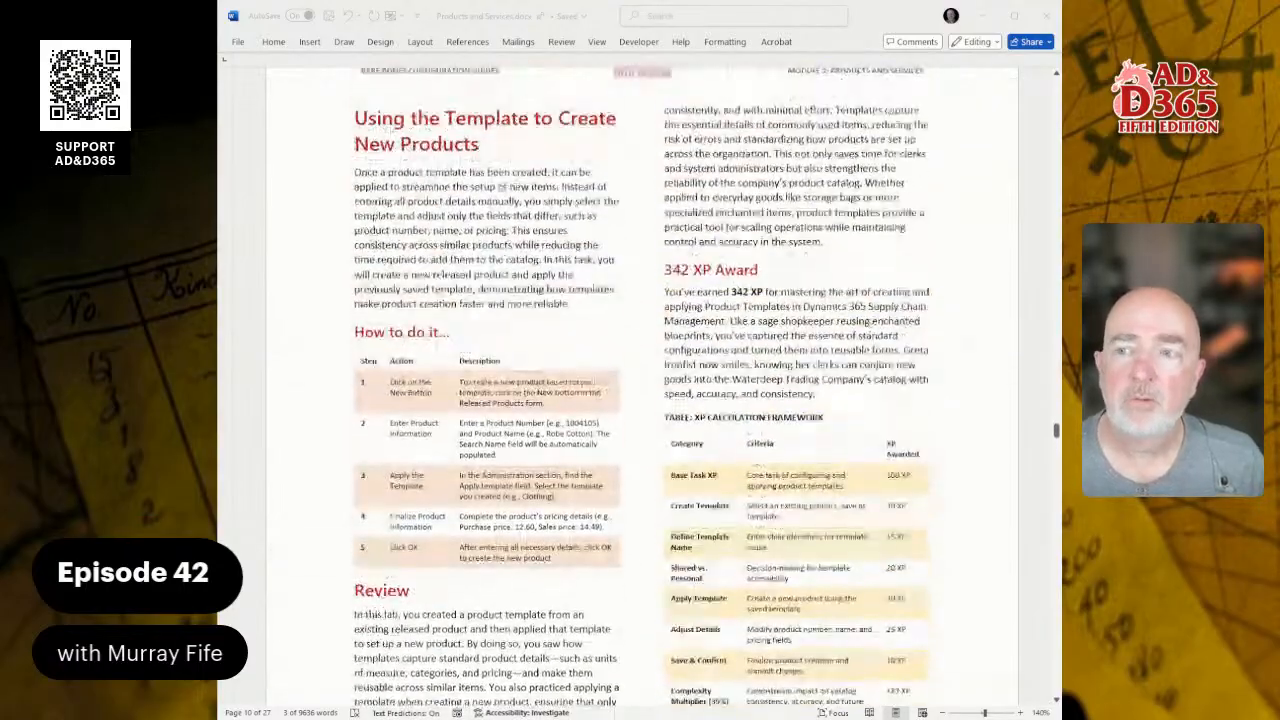
pyautogui.scroll(-1, 642, 380)
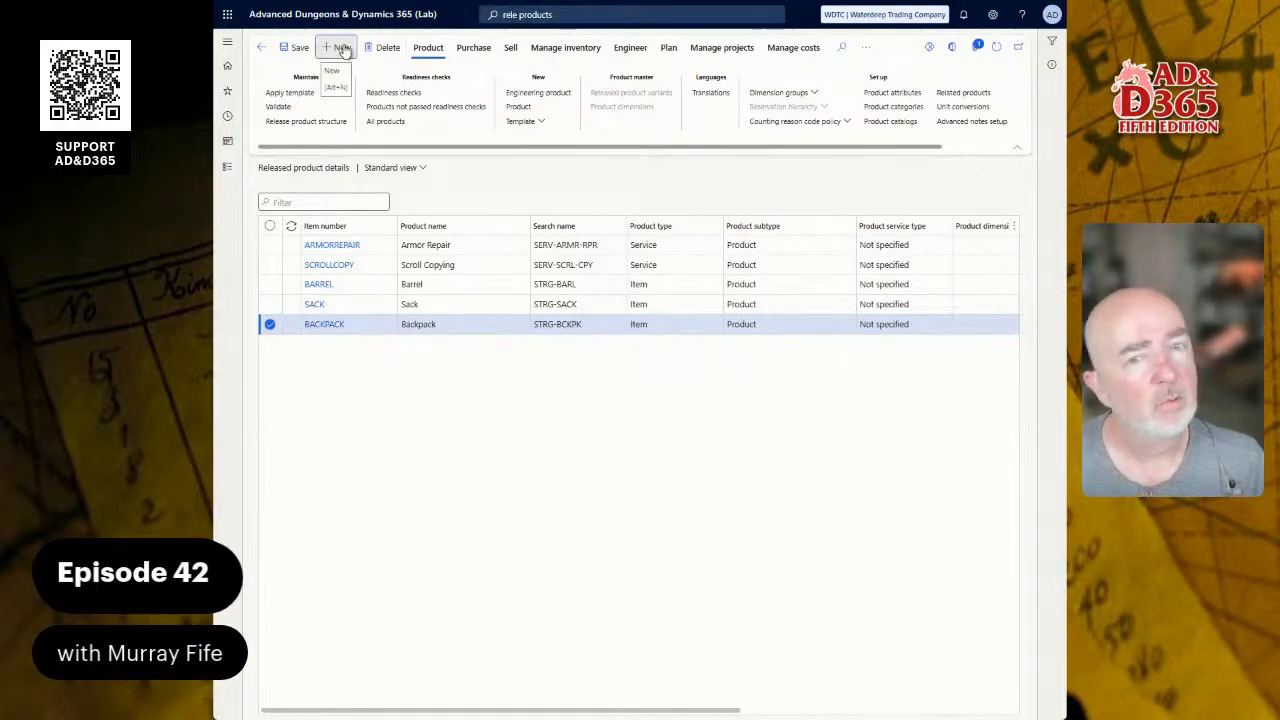
# Step: Create a new released product with the STORAGE ITEM template applied
pyautogui.click(340, 47)
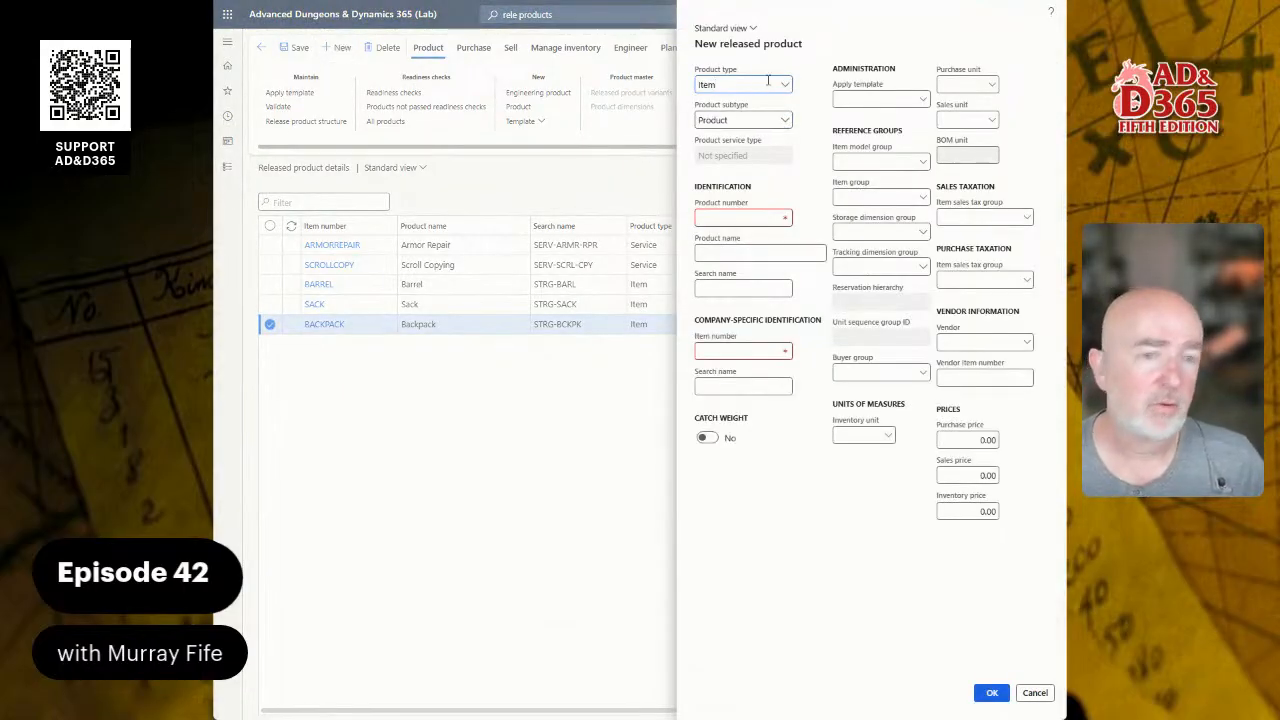
pyautogui.click(920, 104)
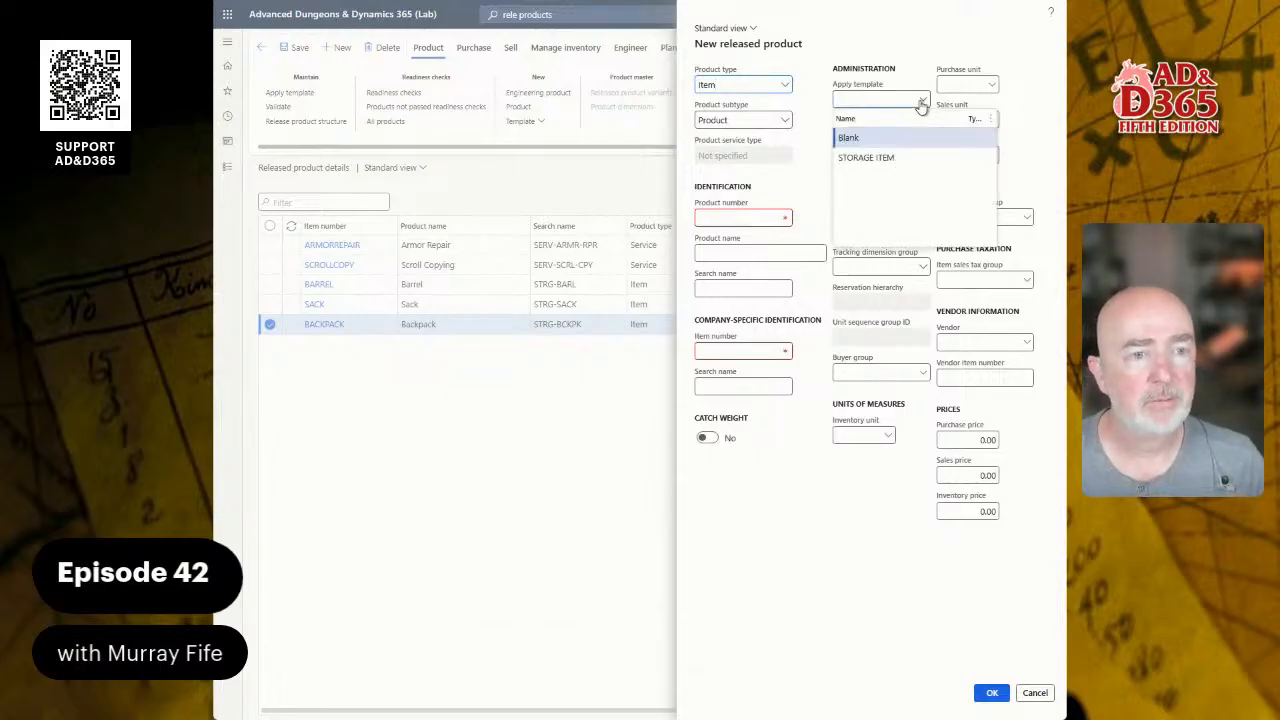
pyautogui.click(866, 157)
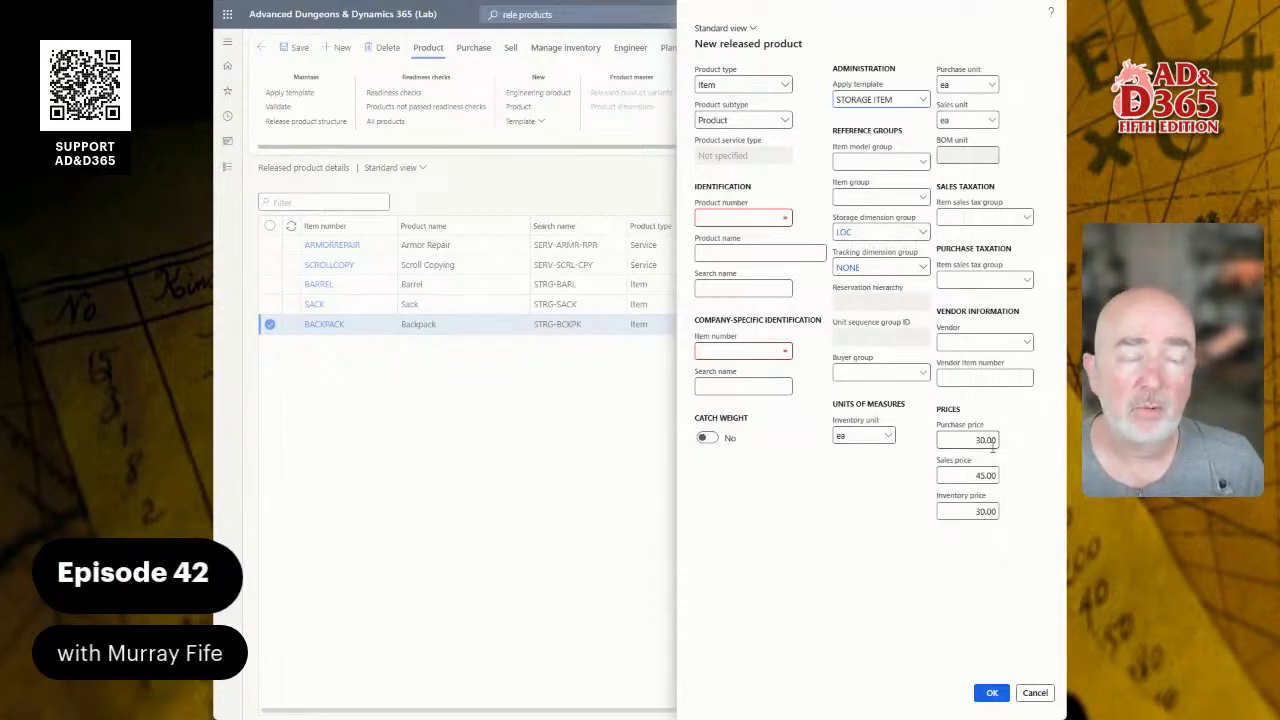
# Step: Enter product number BASKETWICKER, name Basket, Wicker, and STRG-BASK-WCKR for both search names
pyautogui.click(718, 222)
pyautogui.write('BASKETWICKER')
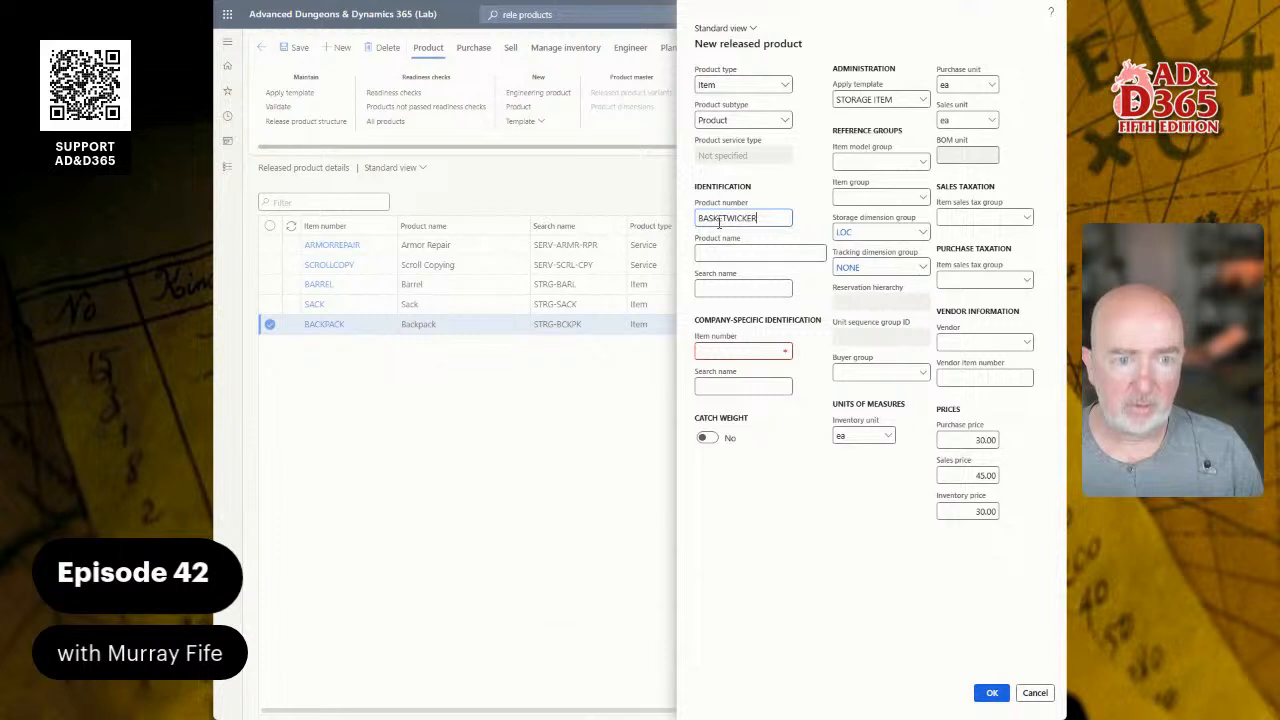
pyautogui.press('Tab')
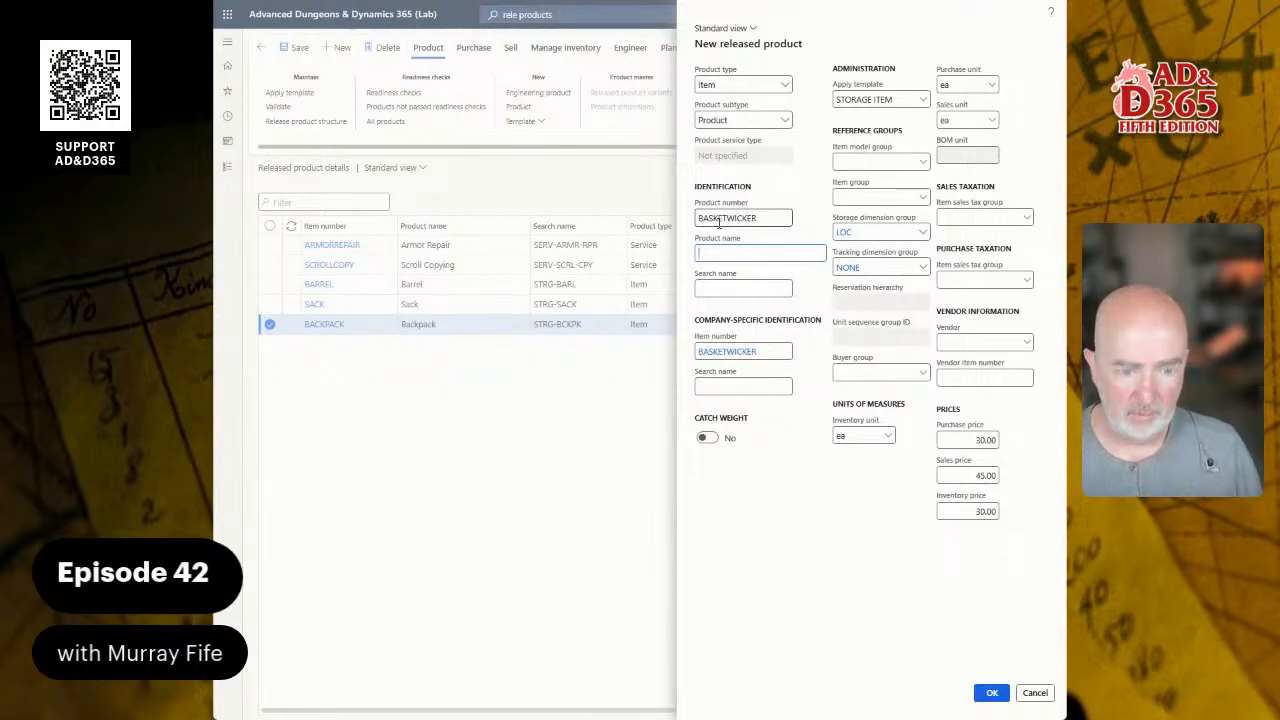
pyautogui.write('Basket, Wicker')
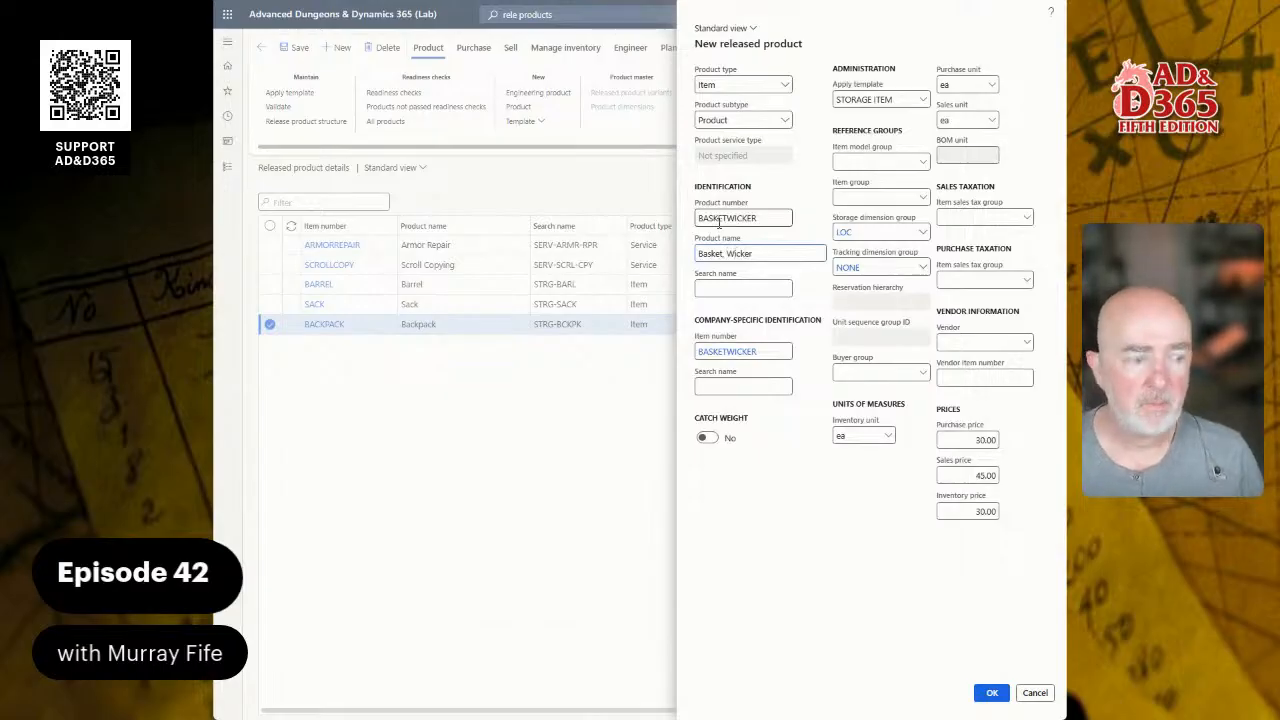
pyautogui.press('Tab')
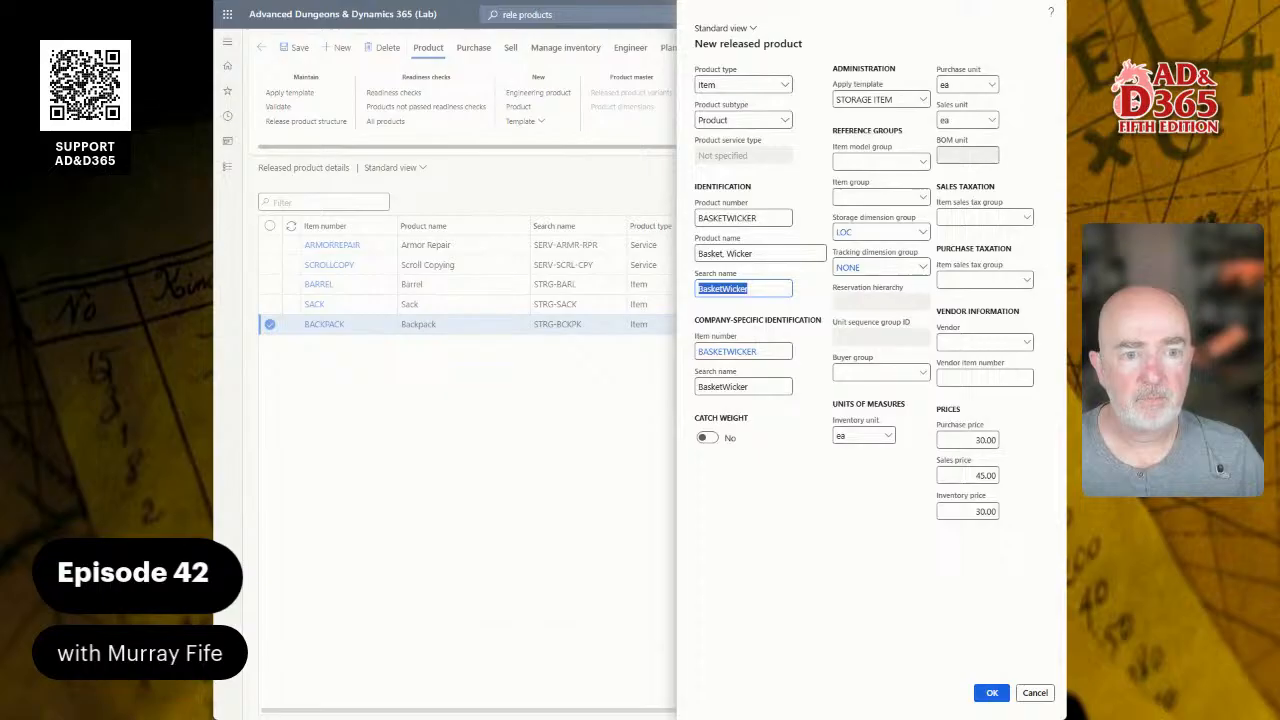
pyautogui.write('STRG-BASK-WCKR')
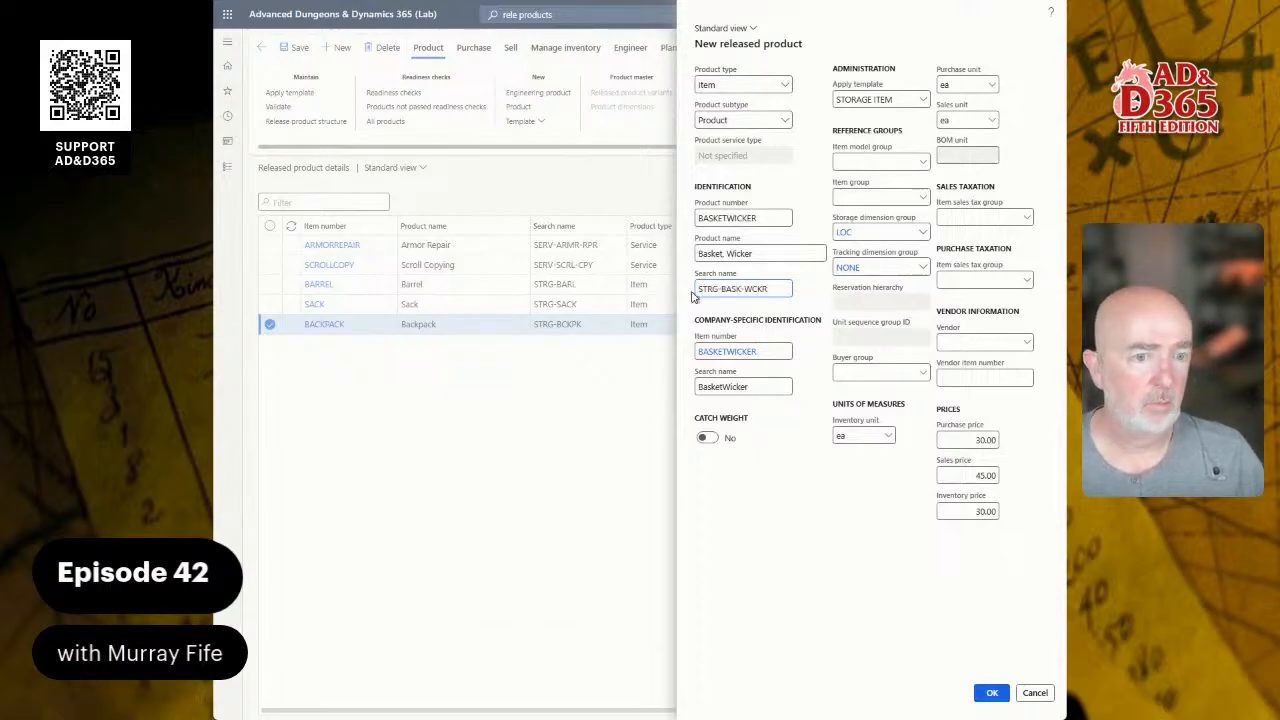
pyautogui.moveTo(748, 386); pyautogui.dragTo(653, 385)
pyautogui.write('STRG-BASK-WCKR')
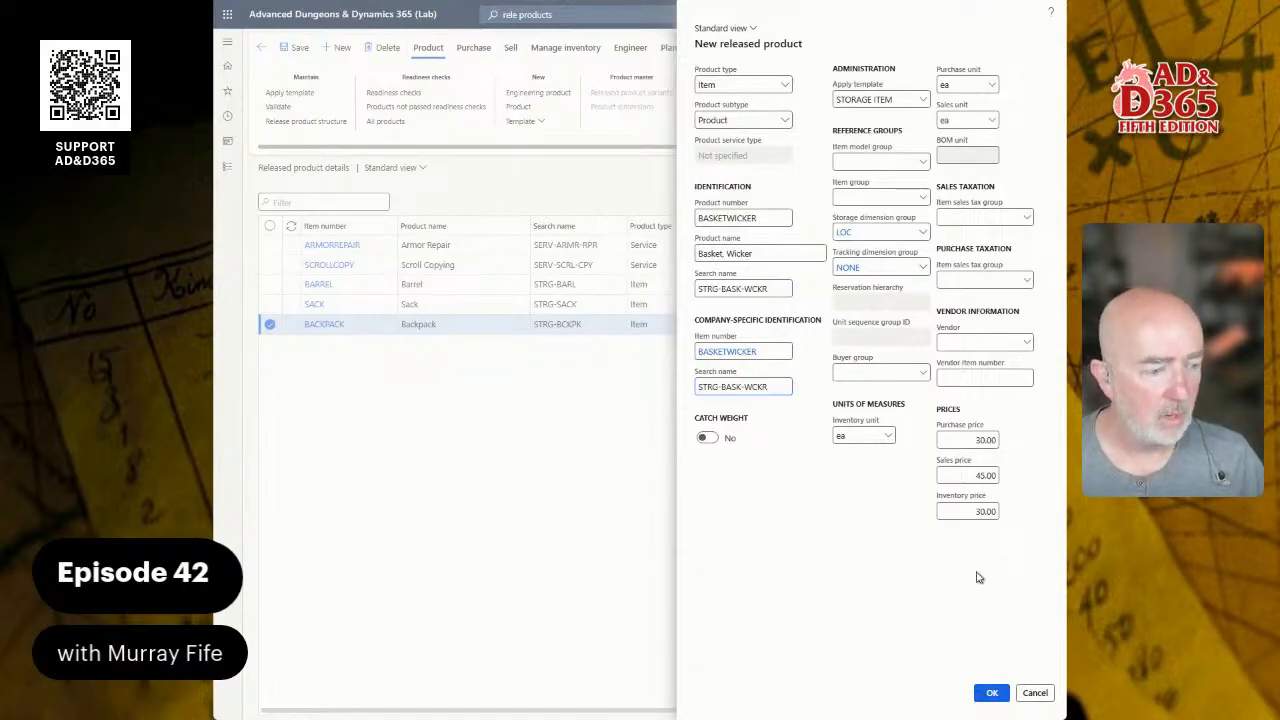
# Step: Set purchase price 2.10, sales price 3.15 and inventory price 2.10
pyautogui.click(976, 445)
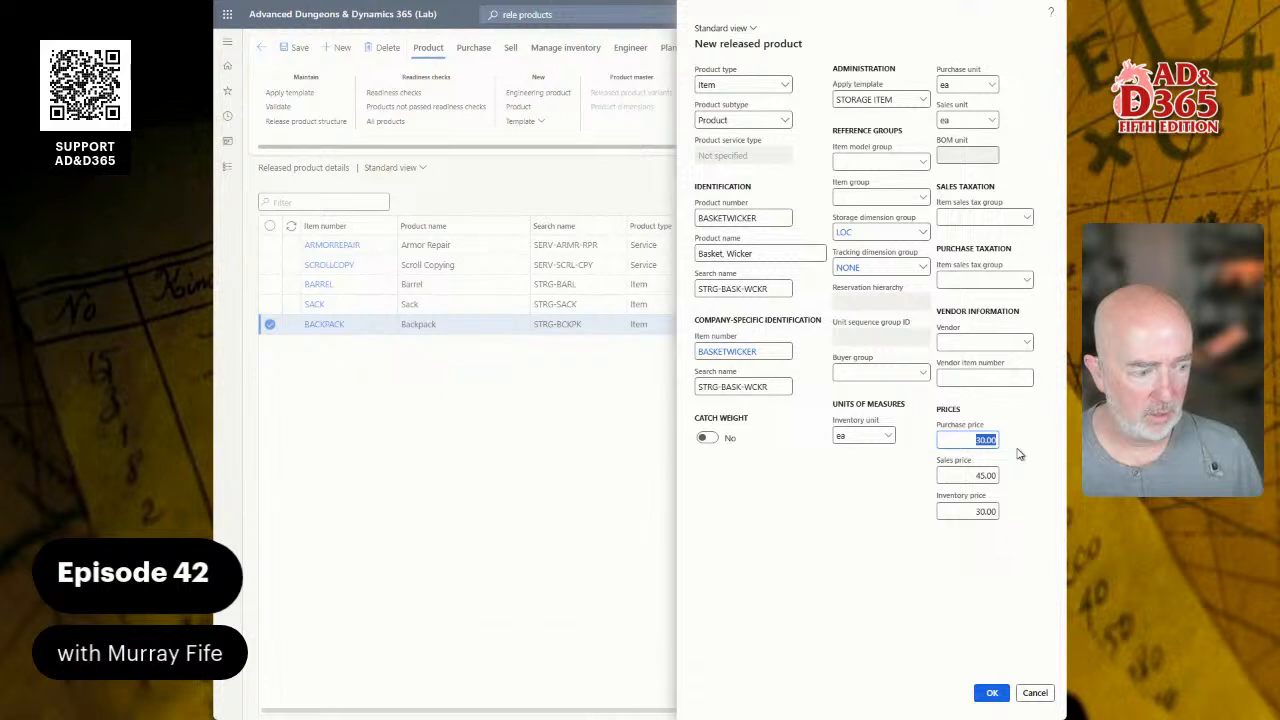
pyautogui.write('2.1')
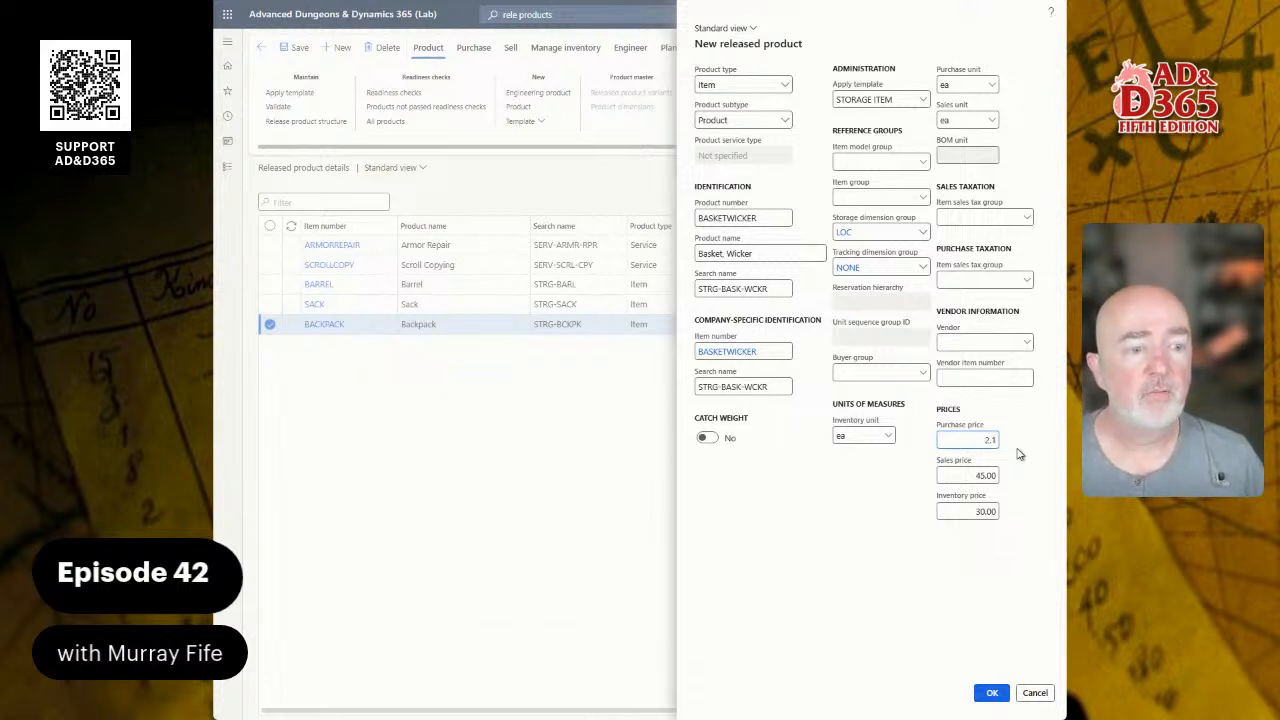
pyautogui.press('Tab')
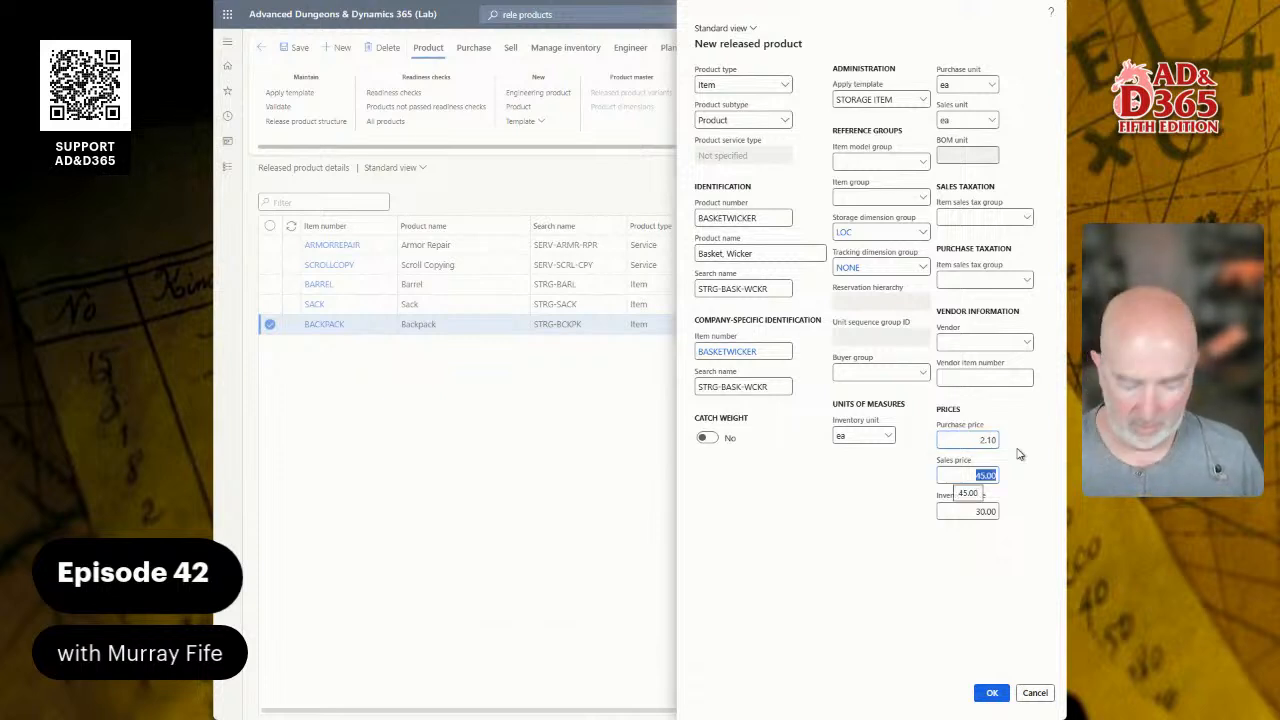
pyautogui.write('3.15')
pyautogui.press('Tab')
pyautogui.write('2.10')
pyautogui.press('Tab')
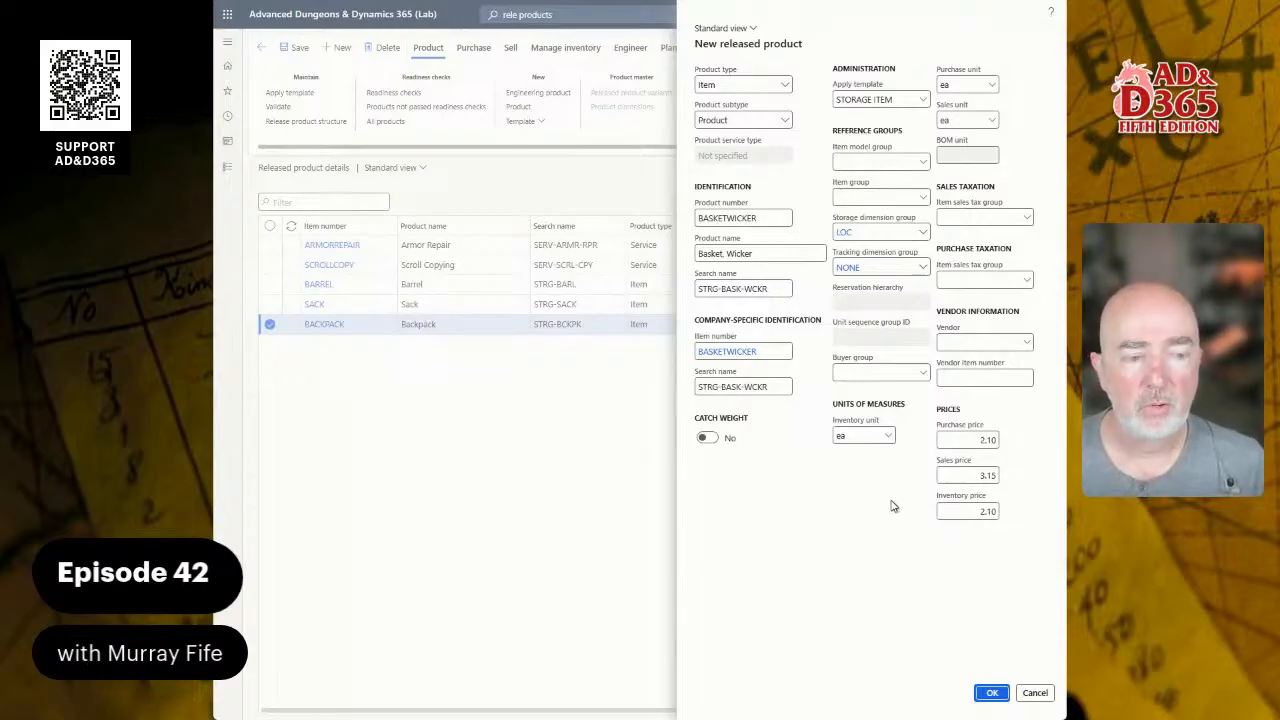
# Step: Create the Basket, Wicker product, upload the wicker basket PNG as its product image, and save
pyautogui.click(992, 694)
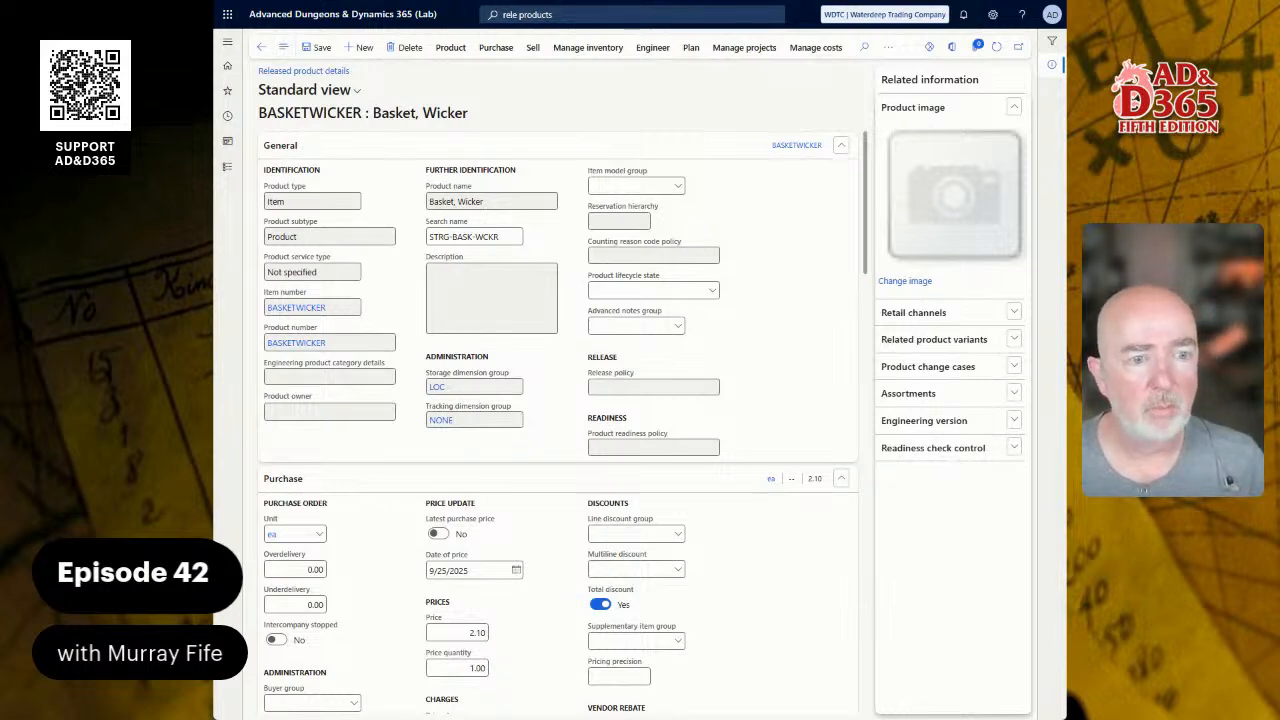
pyautogui.click(903, 283)
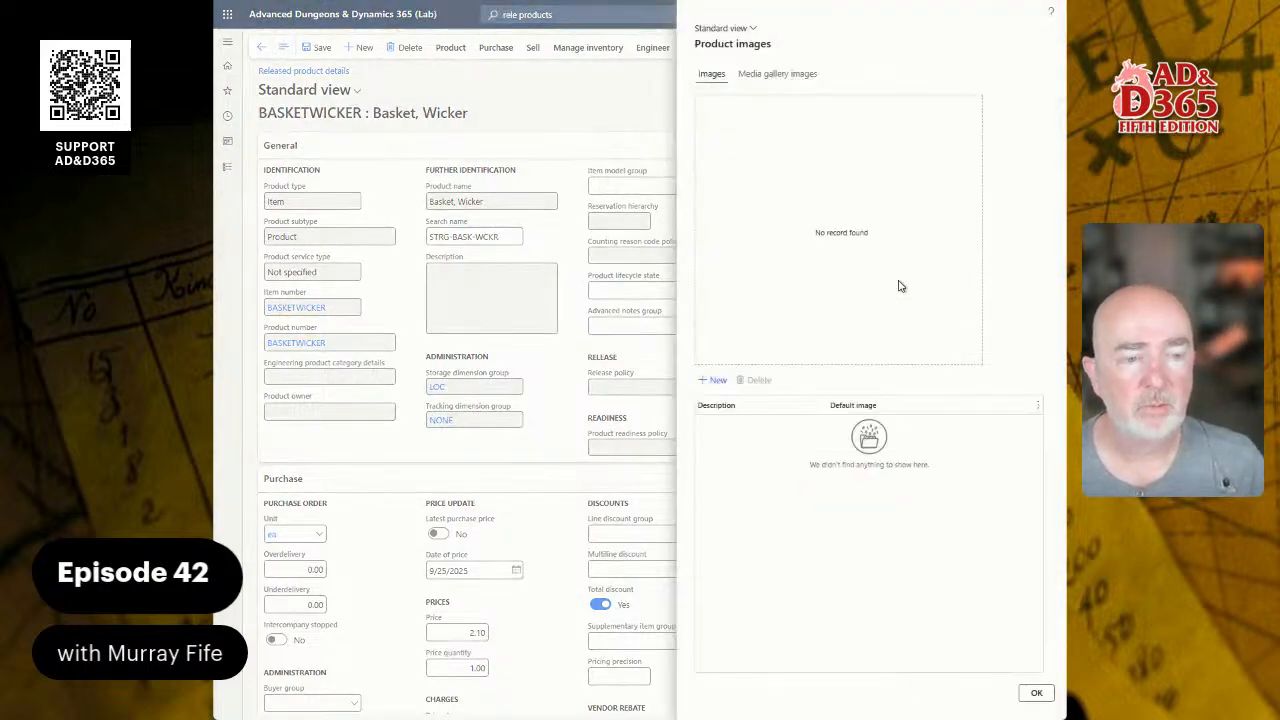
pyautogui.click(722, 379)
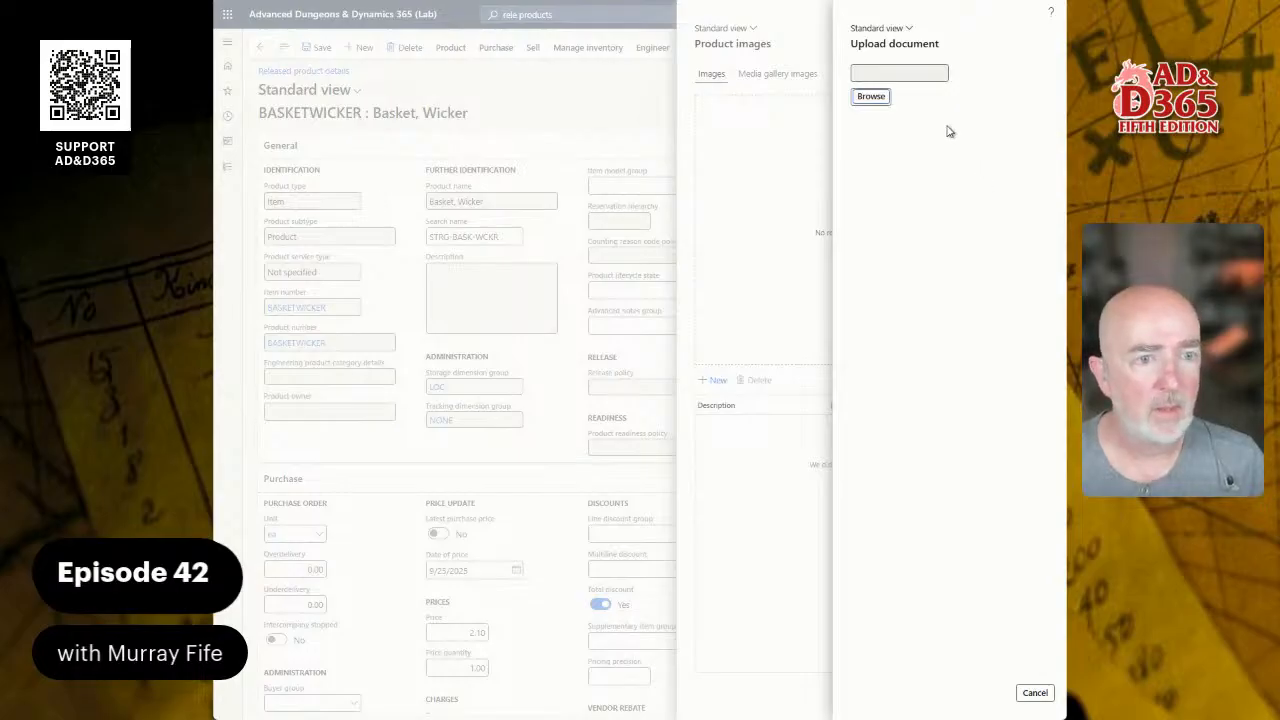
pyautogui.click(870, 97)
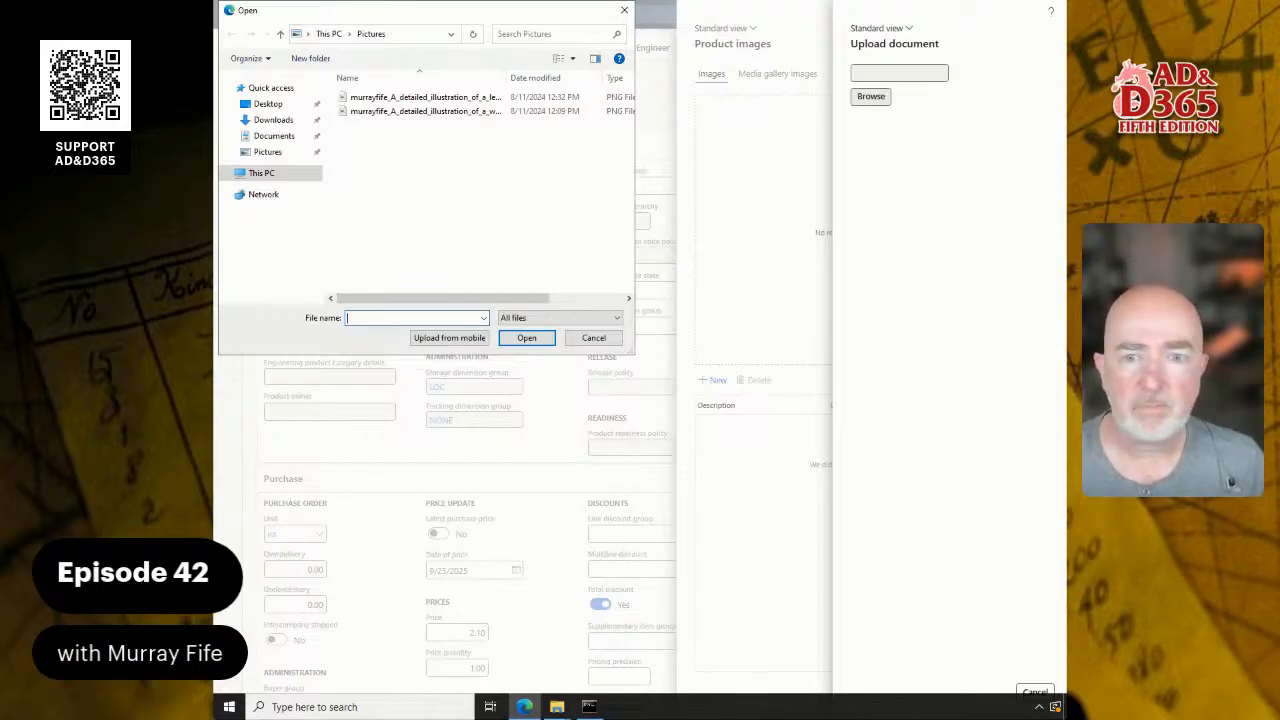
pyautogui.click(445, 173)
pyautogui.hotkey('ctrl', 'v')
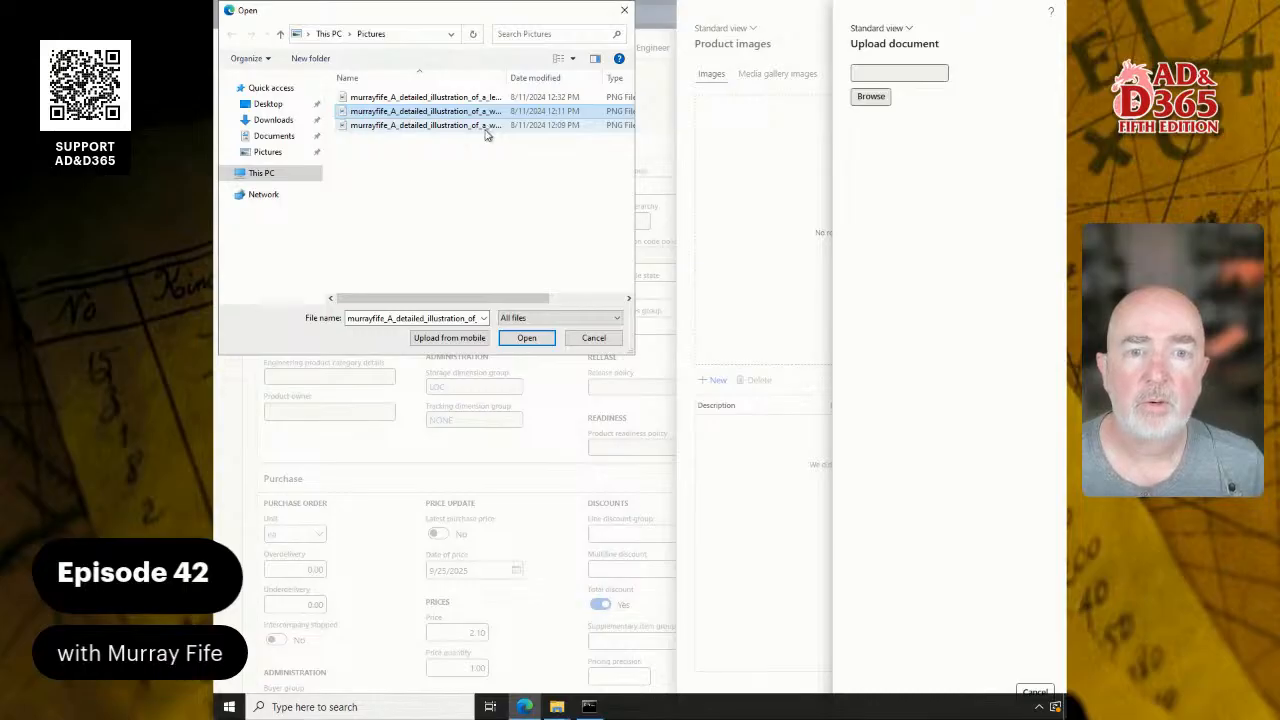
pyautogui.doubleClick(488, 127)
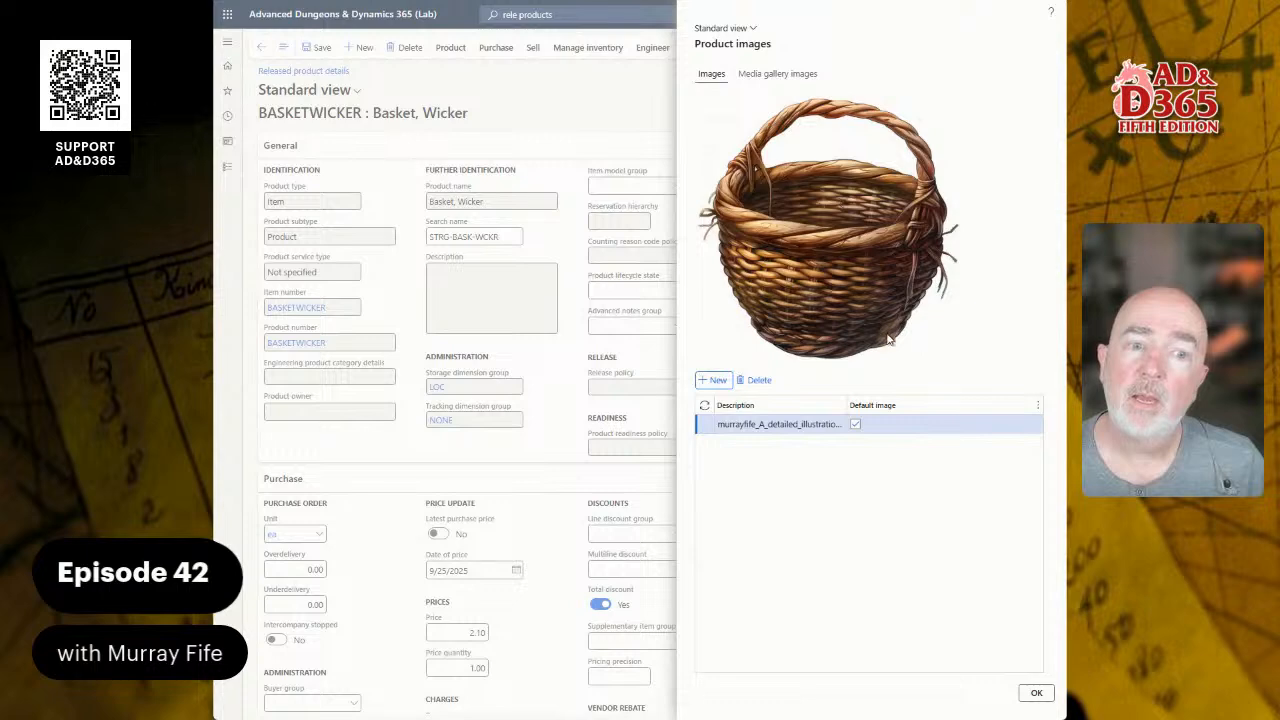
pyautogui.click(1037, 694)
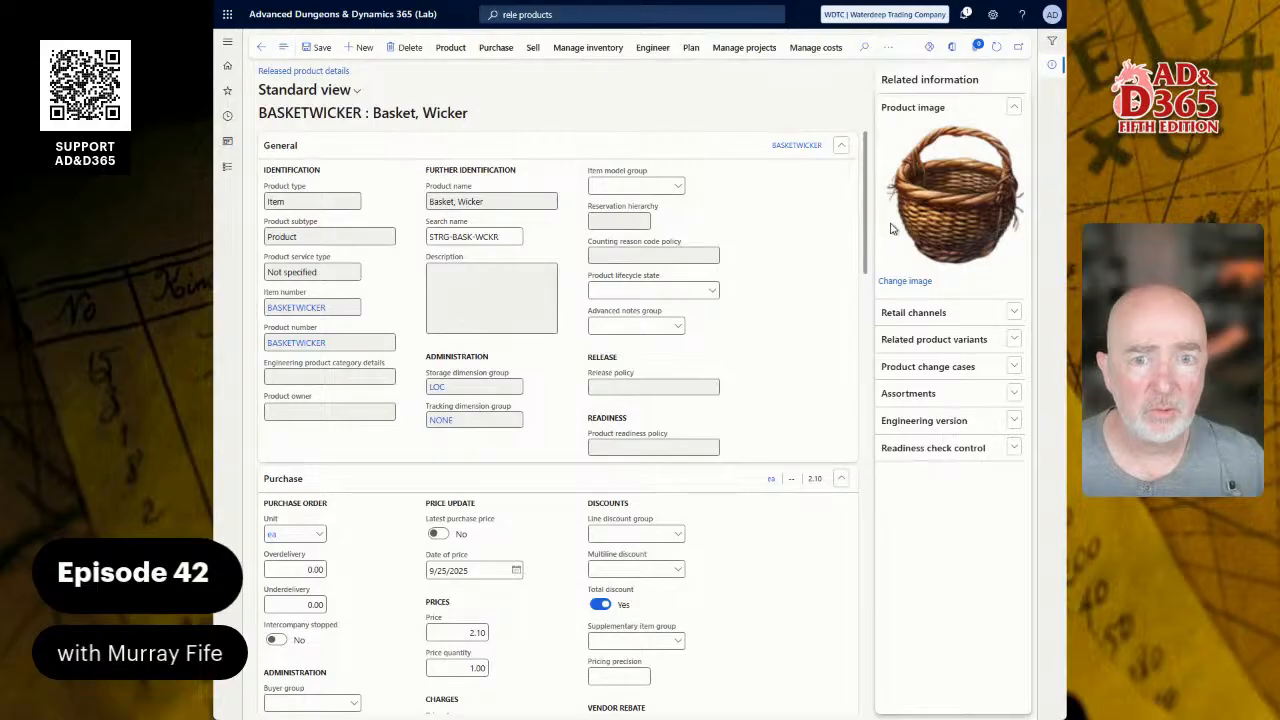
pyautogui.click(318, 48)
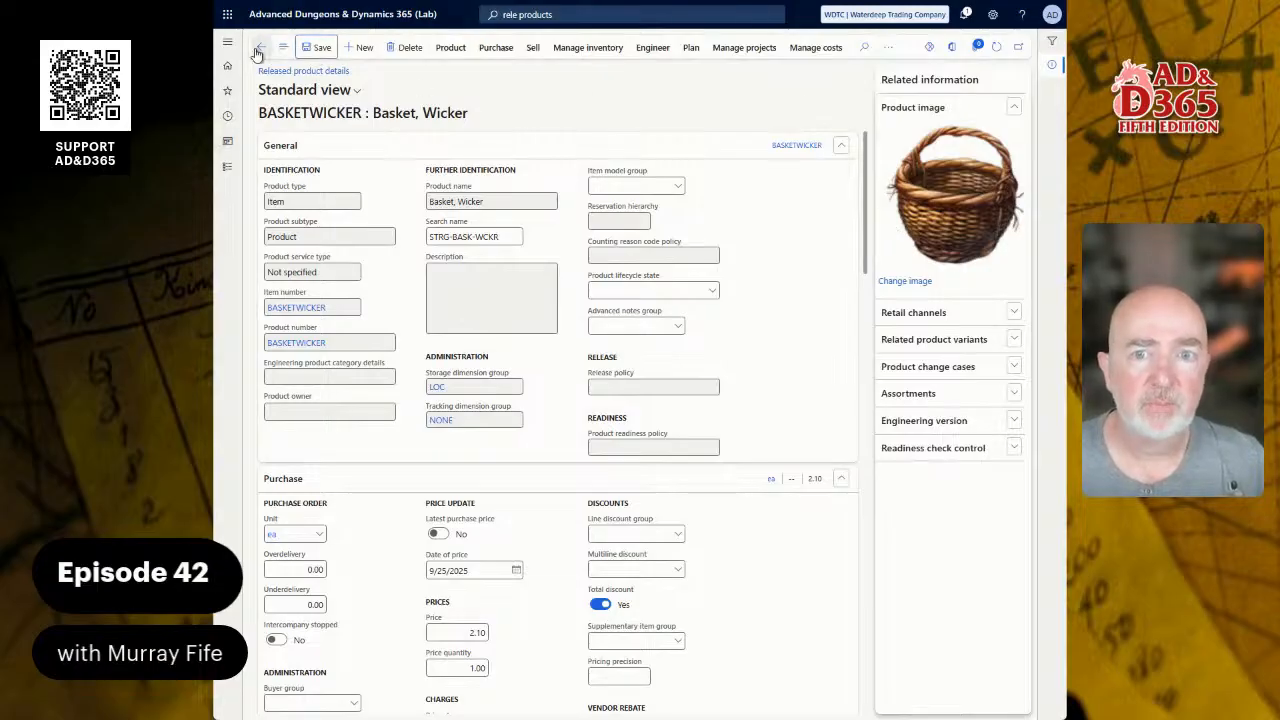
pyautogui.click(261, 47)
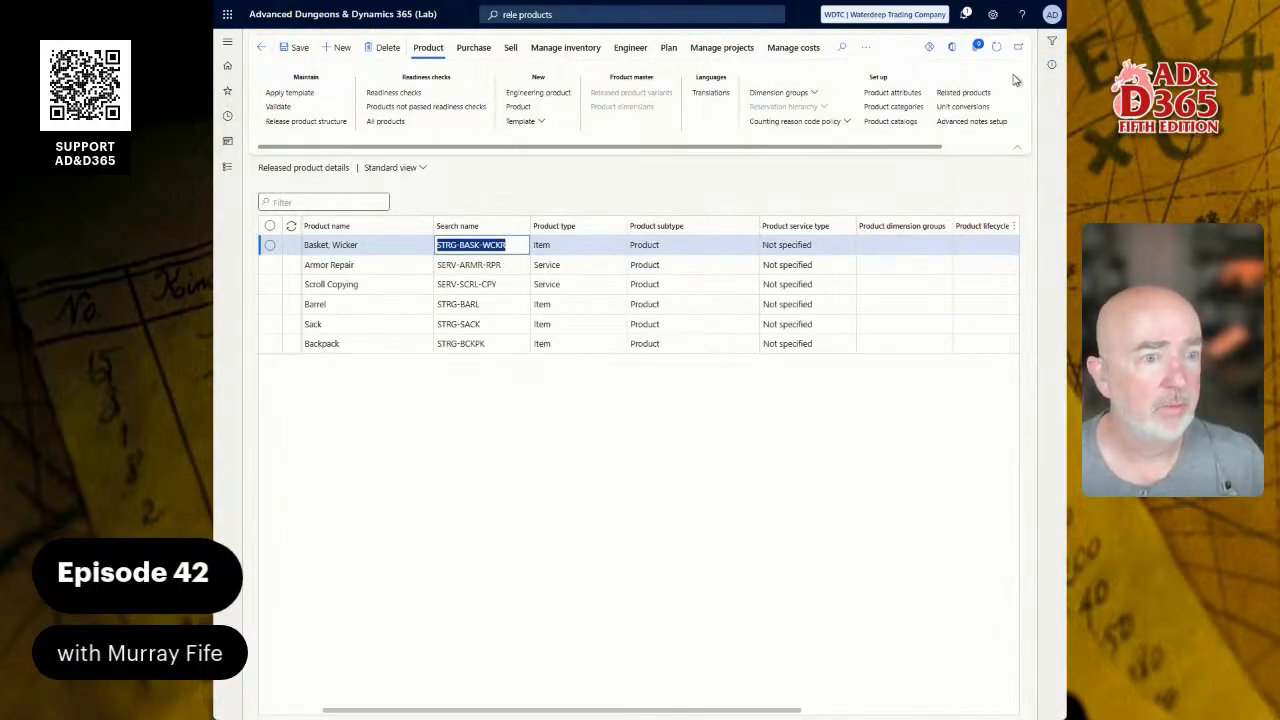
pyautogui.click(996, 47)
pyautogui.click(1050, 66)
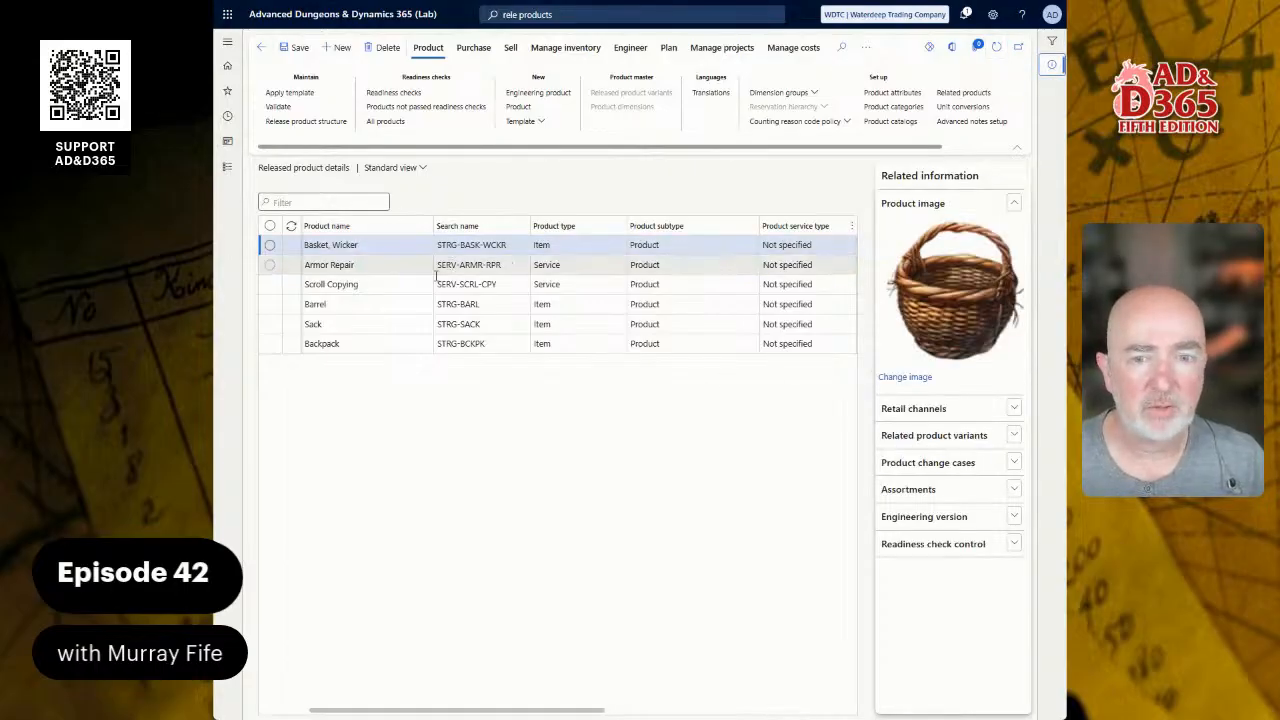
pyautogui.click(414, 305)
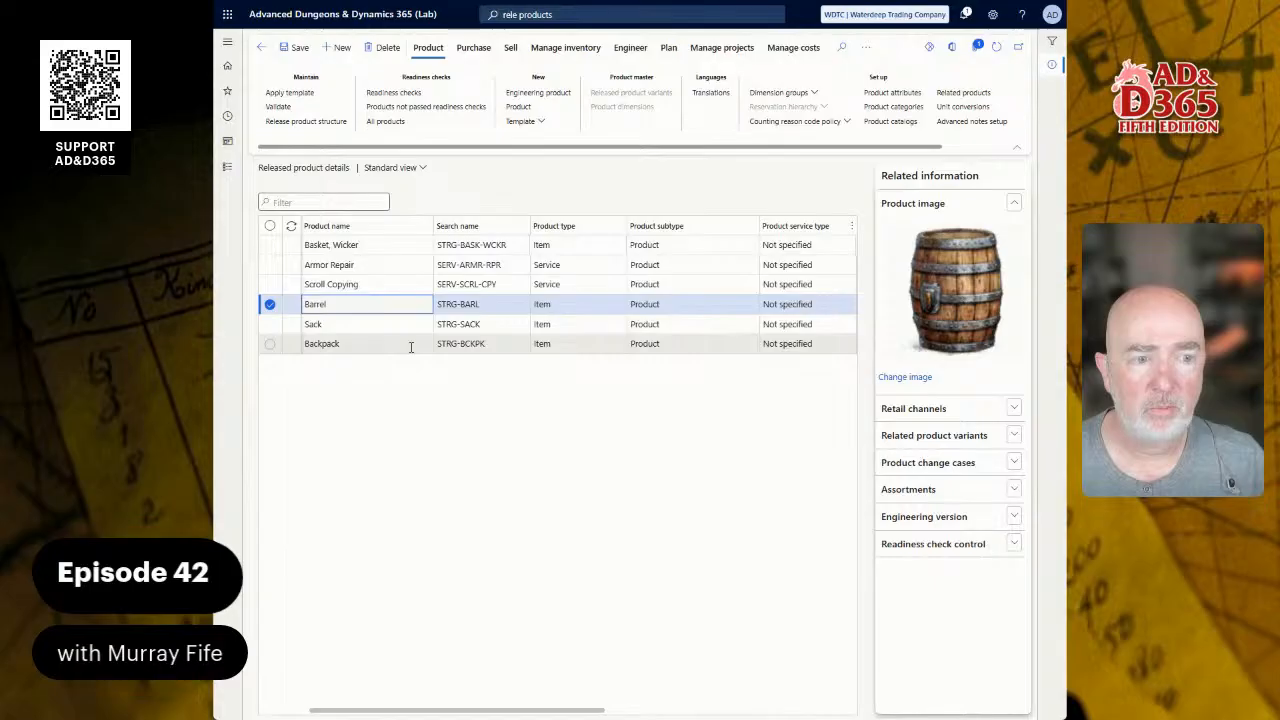
pyautogui.click(410, 343)
pyautogui.click(407, 239)
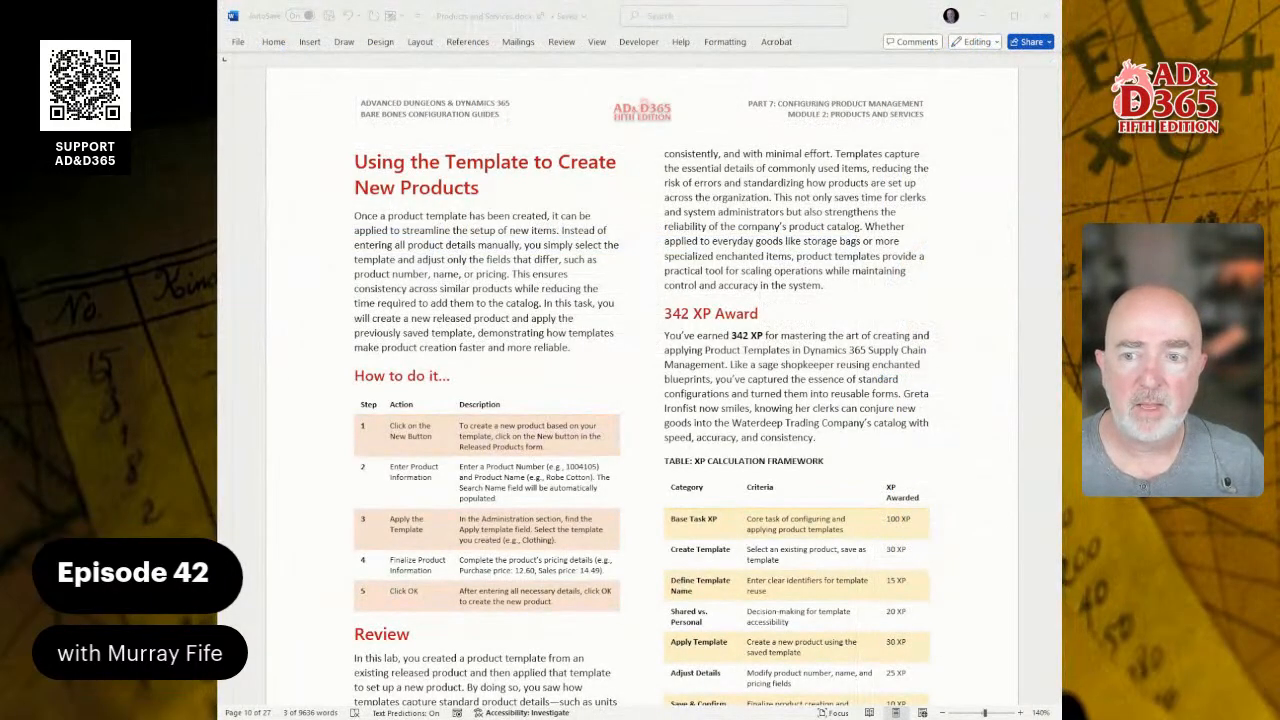
pyautogui.scroll(-5, 640, 400)
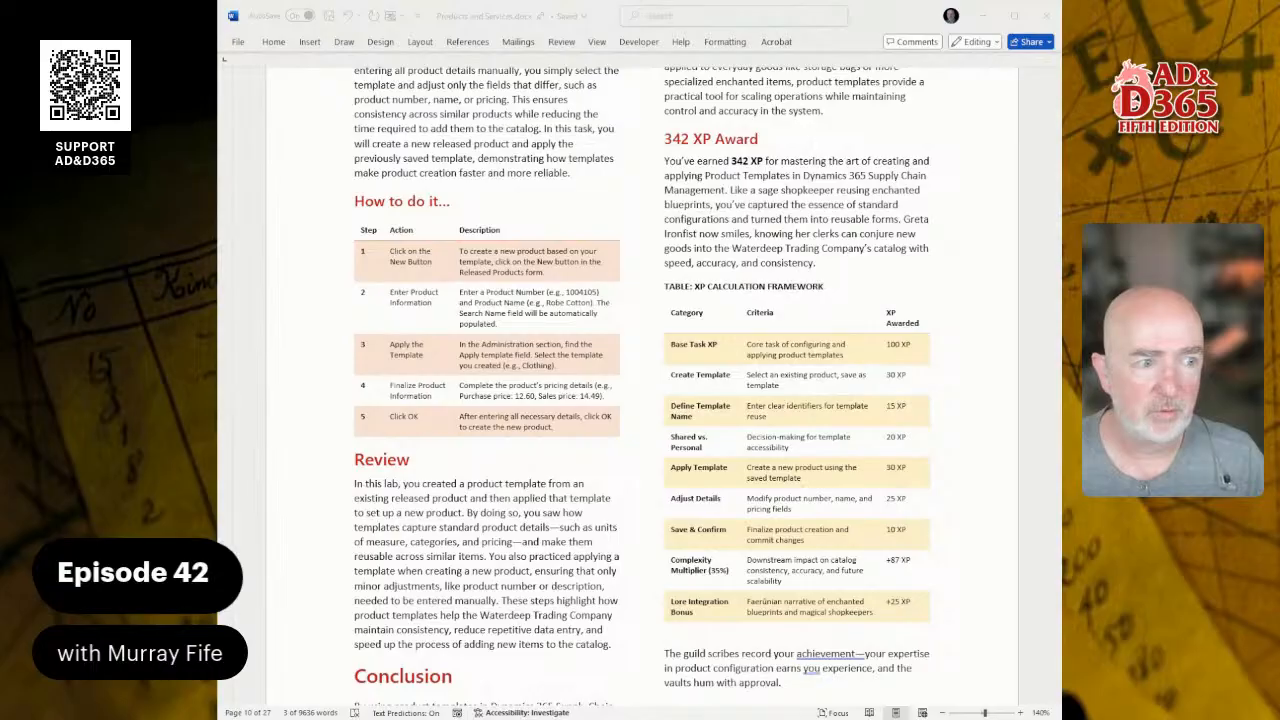
pyautogui.scroll(-15, 640, 390)
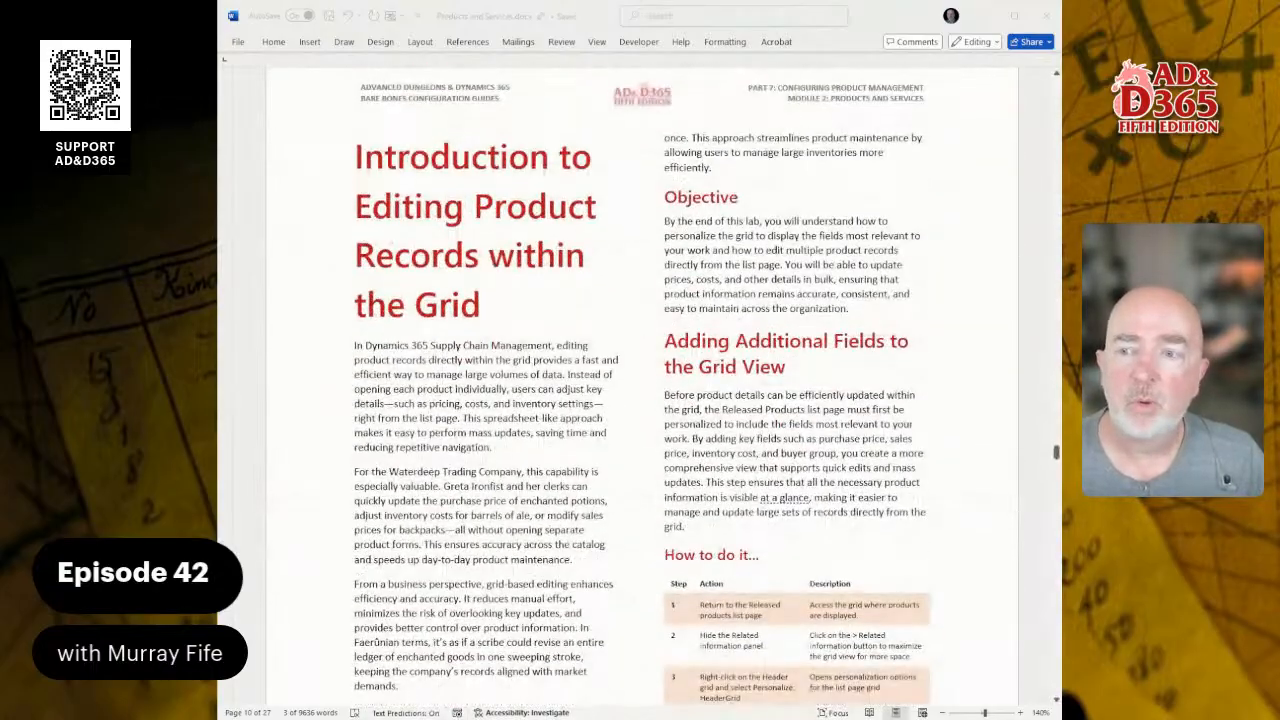
pyautogui.scroll(-1, 640, 390)
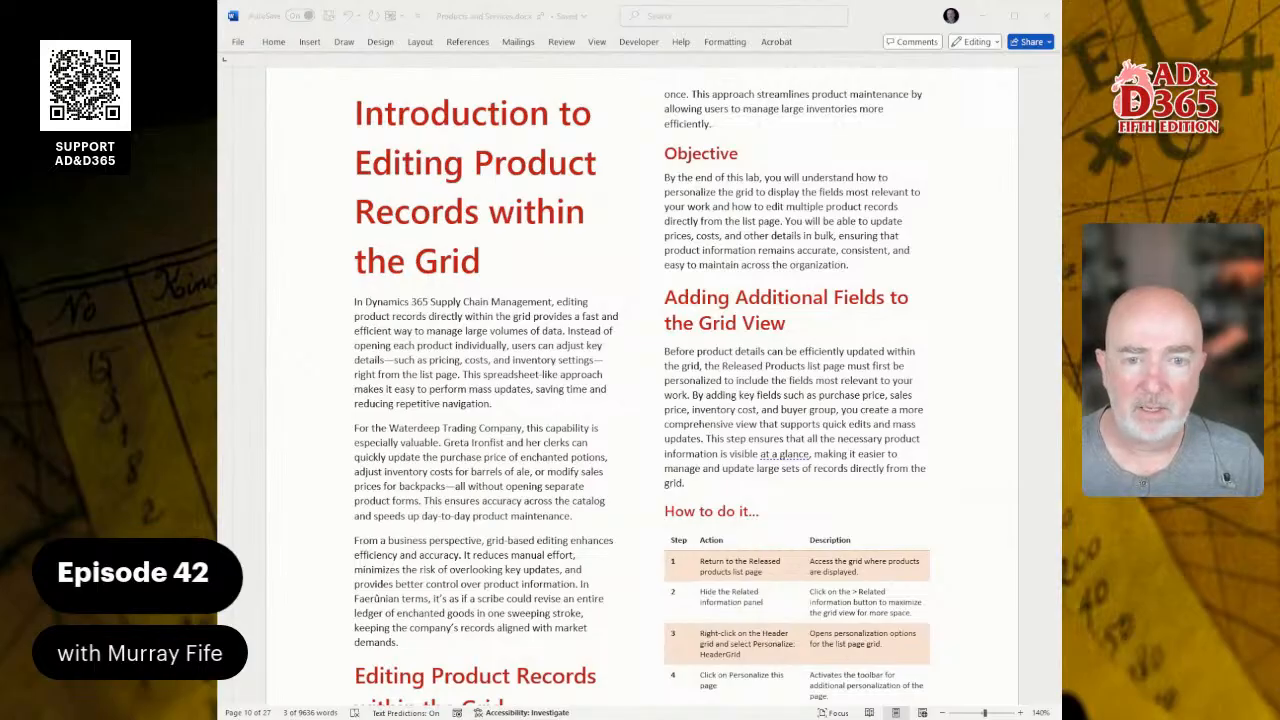
pyautogui.scroll(-5, 640, 380)
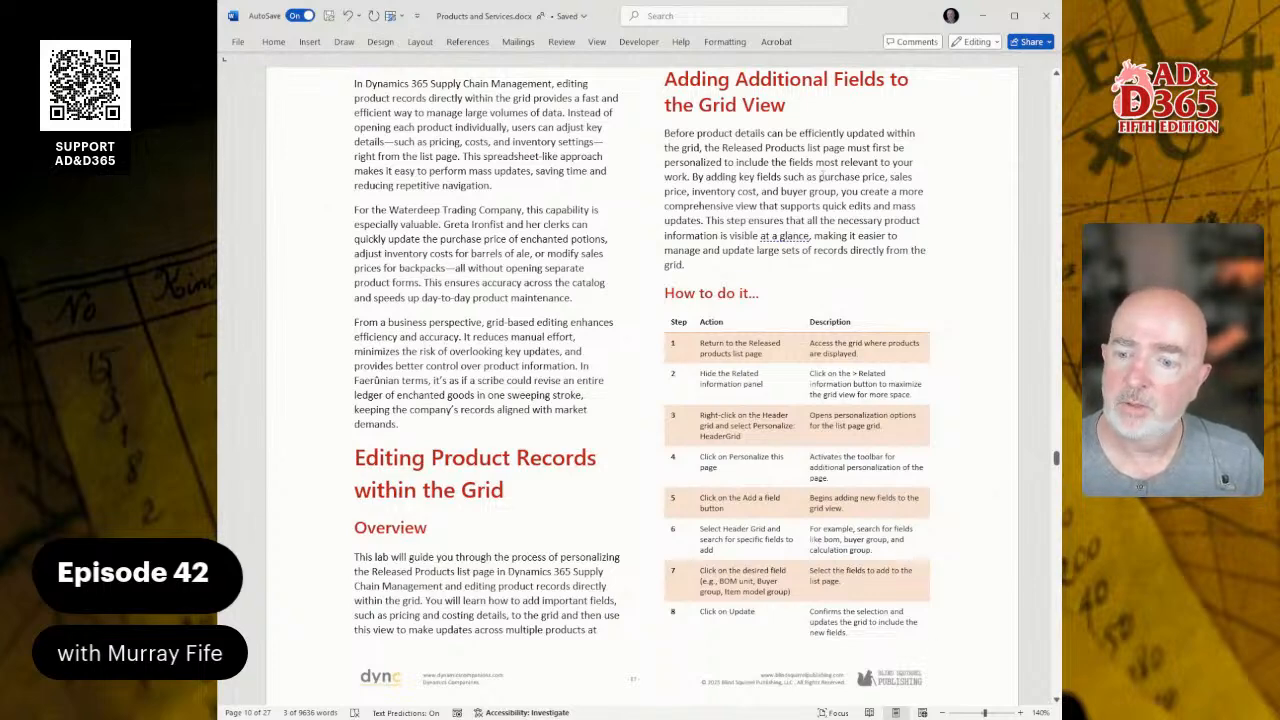
pyautogui.scroll(-5, 823, 175)
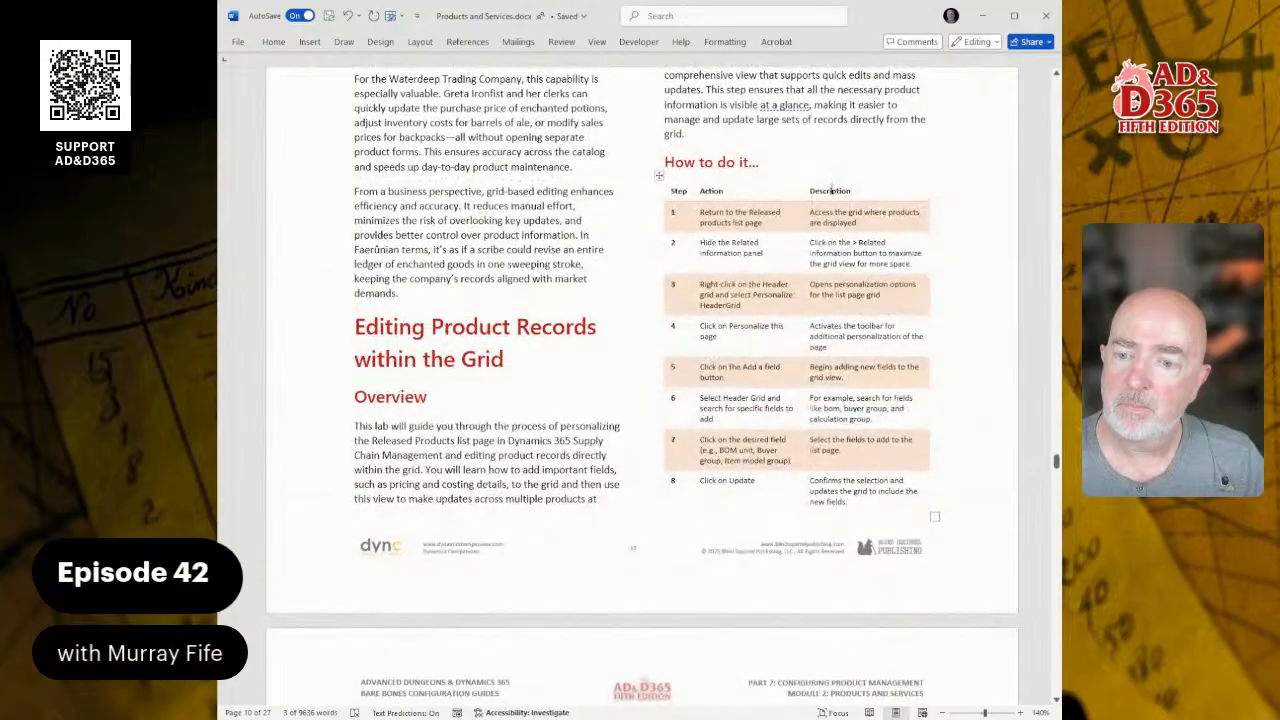
pyautogui.scroll(-10, 831, 190)
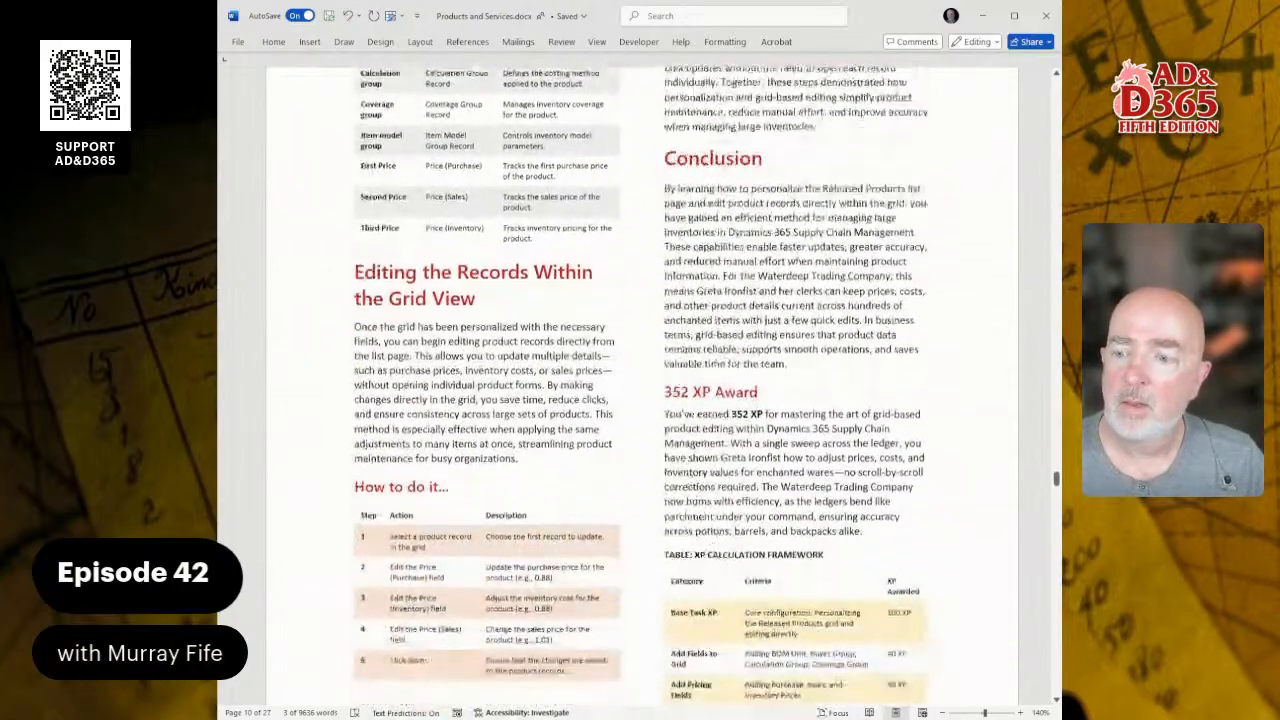
pyautogui.scroll(20, 848, 207)
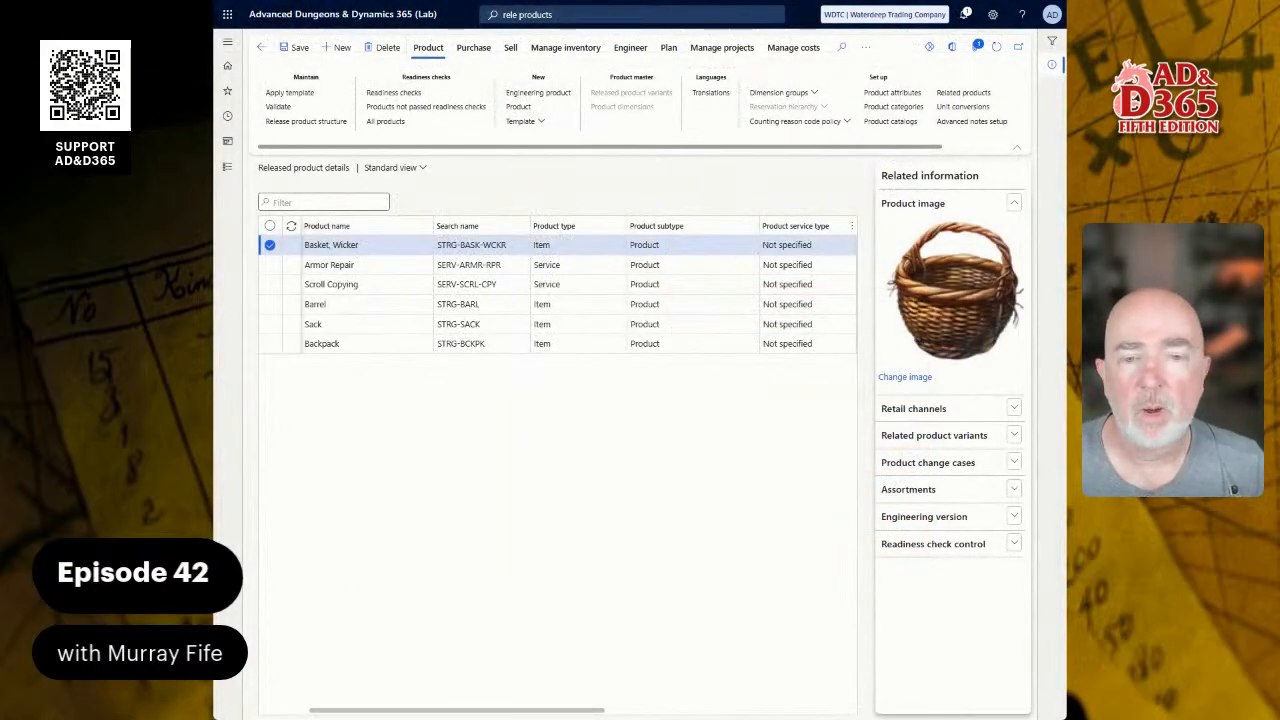
# Step: From the grid's Insert columns list, filter for 'buy' and mark Buyer group to add
pyautogui.click(370, 245)
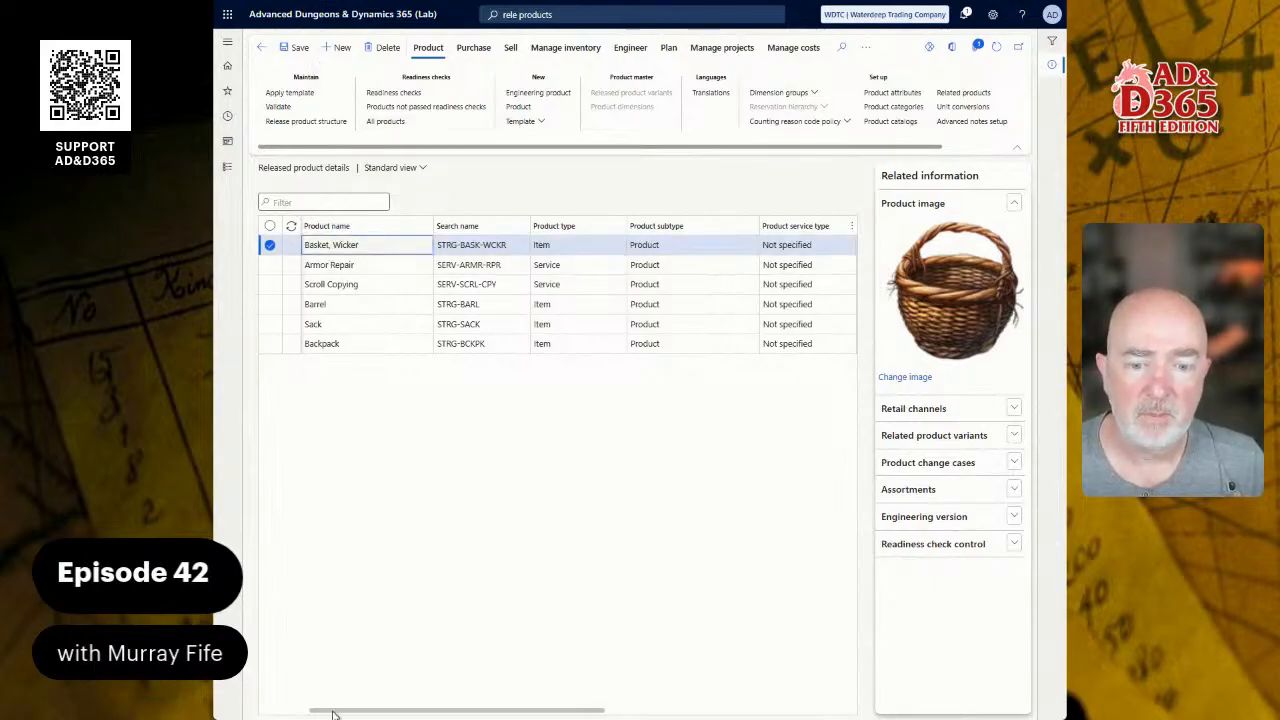
pyautogui.moveTo(340, 711); pyautogui.dragTo(243, 711)
pyautogui.click(485, 264)
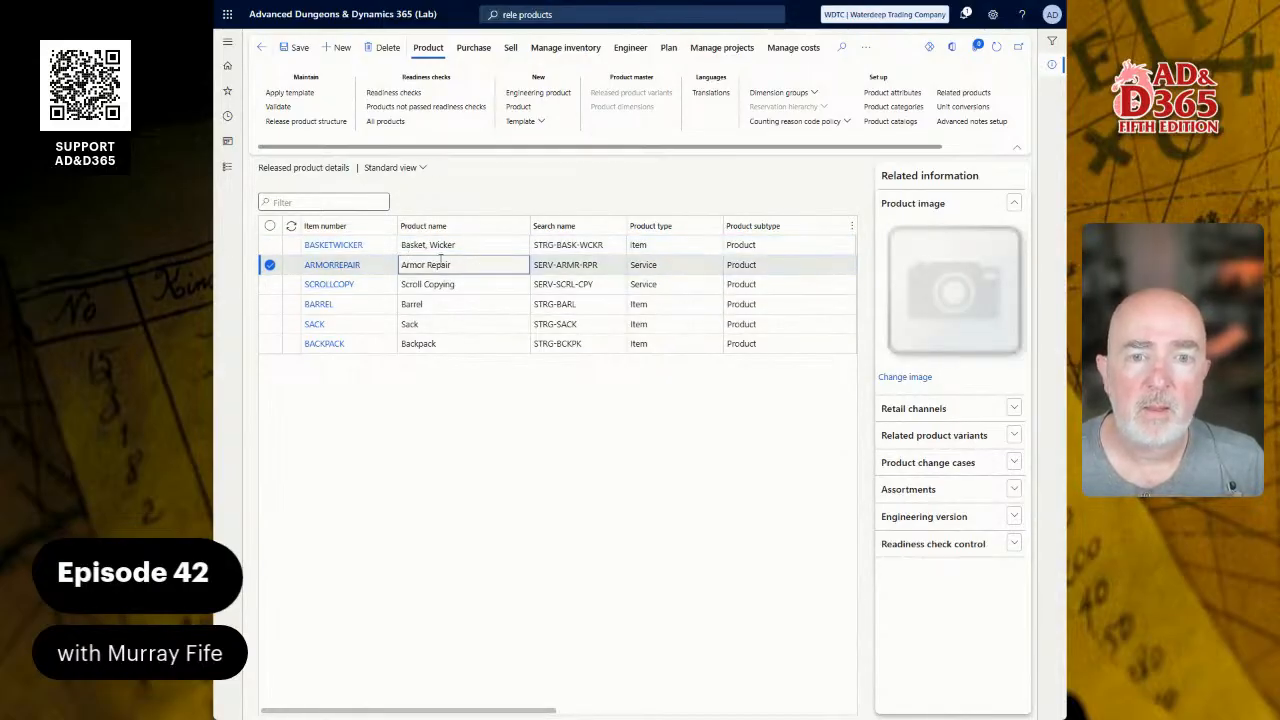
pyautogui.rightClick(510, 233)
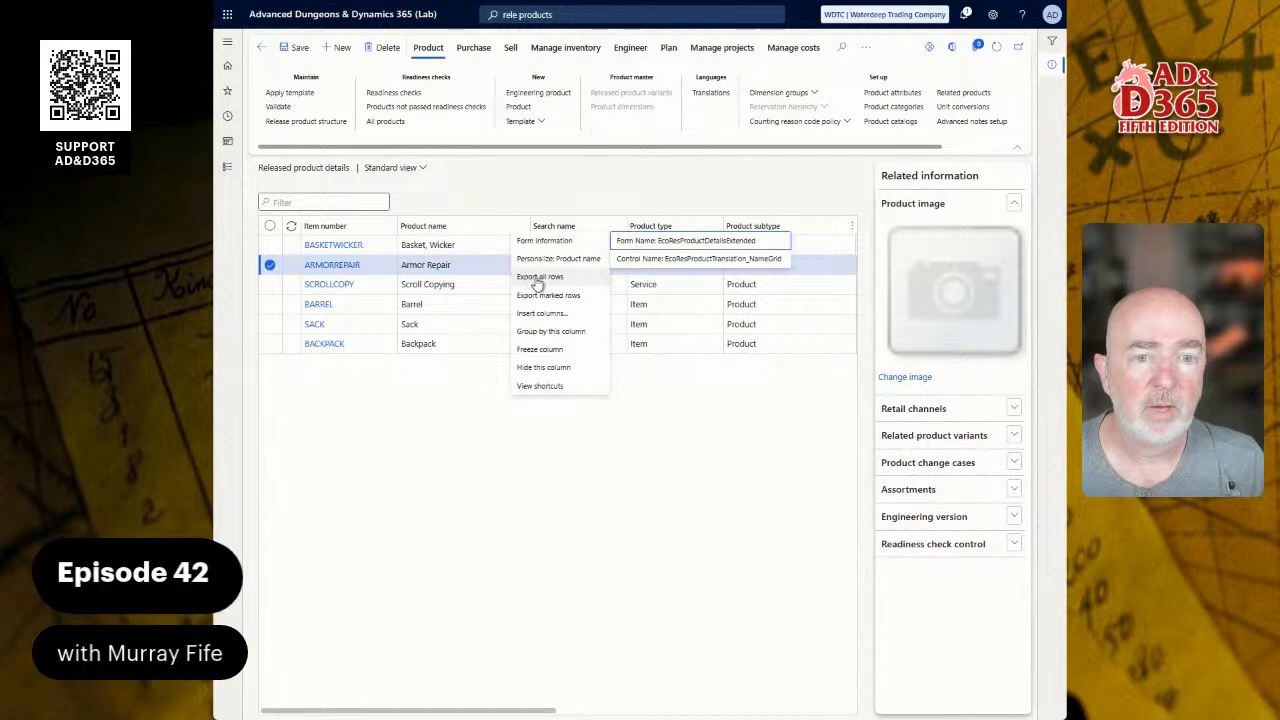
pyautogui.click(559, 314)
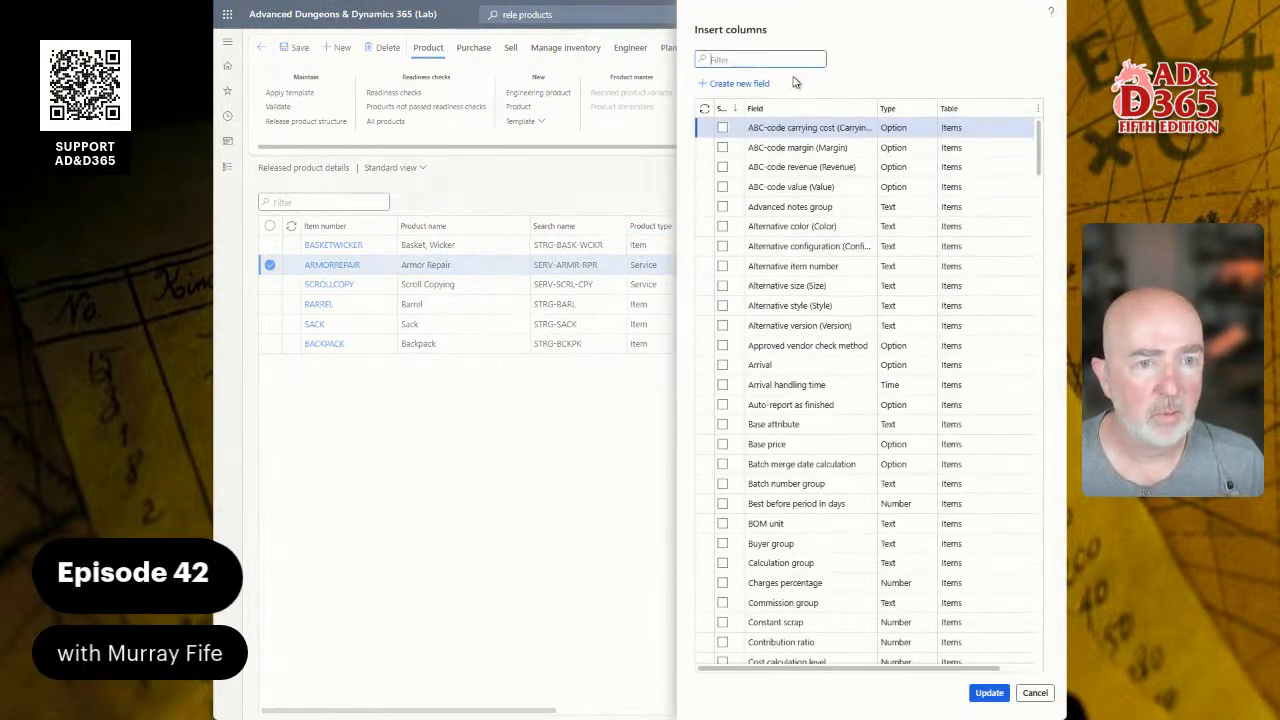
pyautogui.click(782, 60)
pyautogui.write('buy')
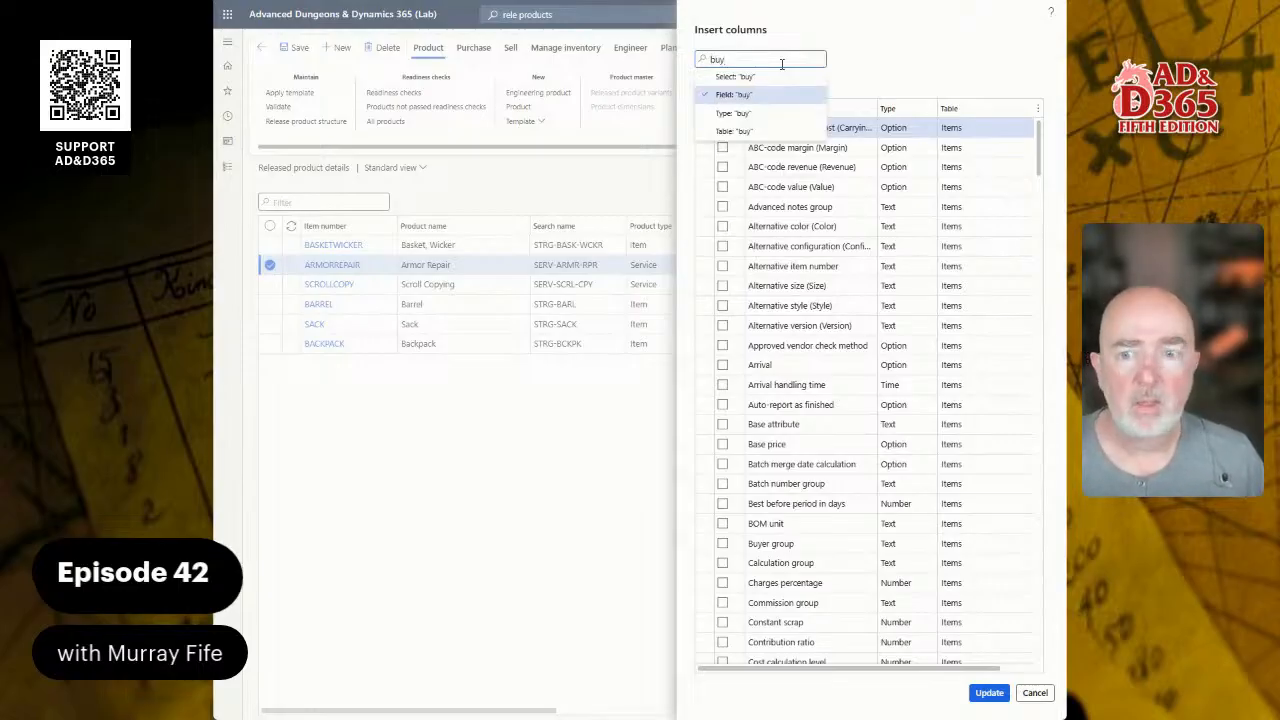
pyautogui.press('Return')
pyautogui.click(724, 129)
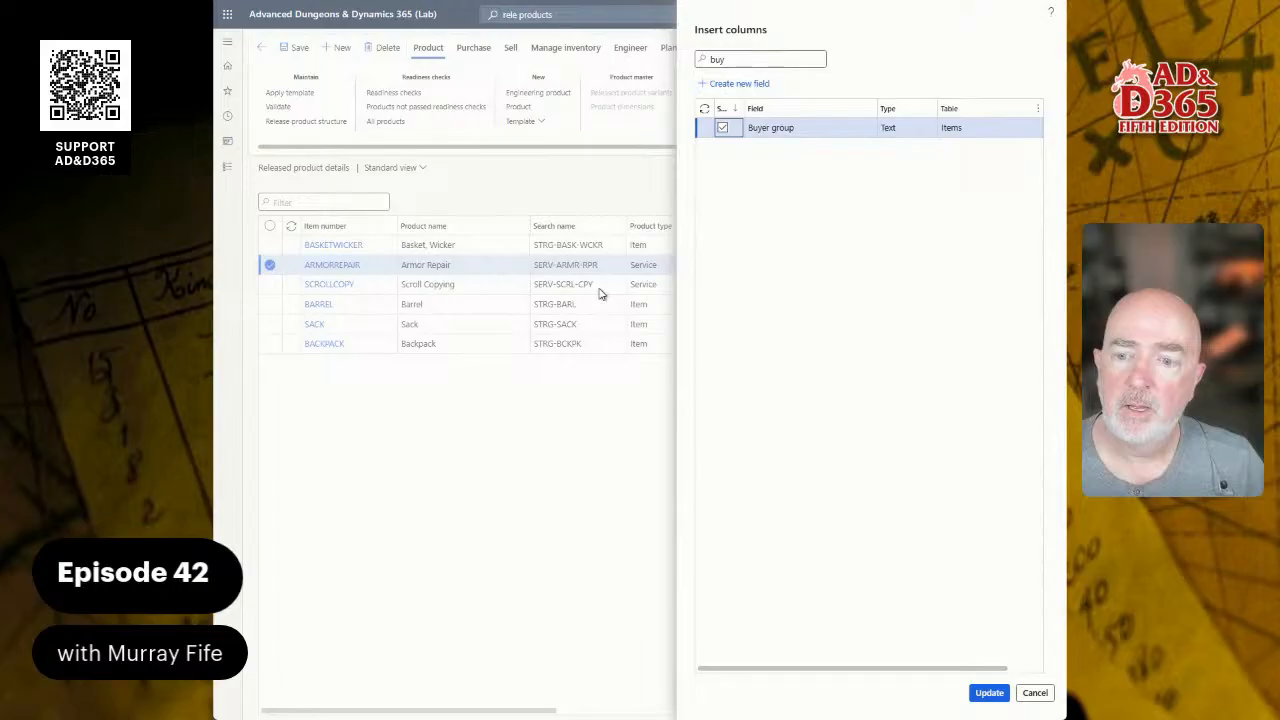
# Step: Filter for 'unit', mark all three Unit fields, and insert the chosen columns into the grid
pyautogui.moveTo(771, 59); pyautogui.dragTo(657, 55)
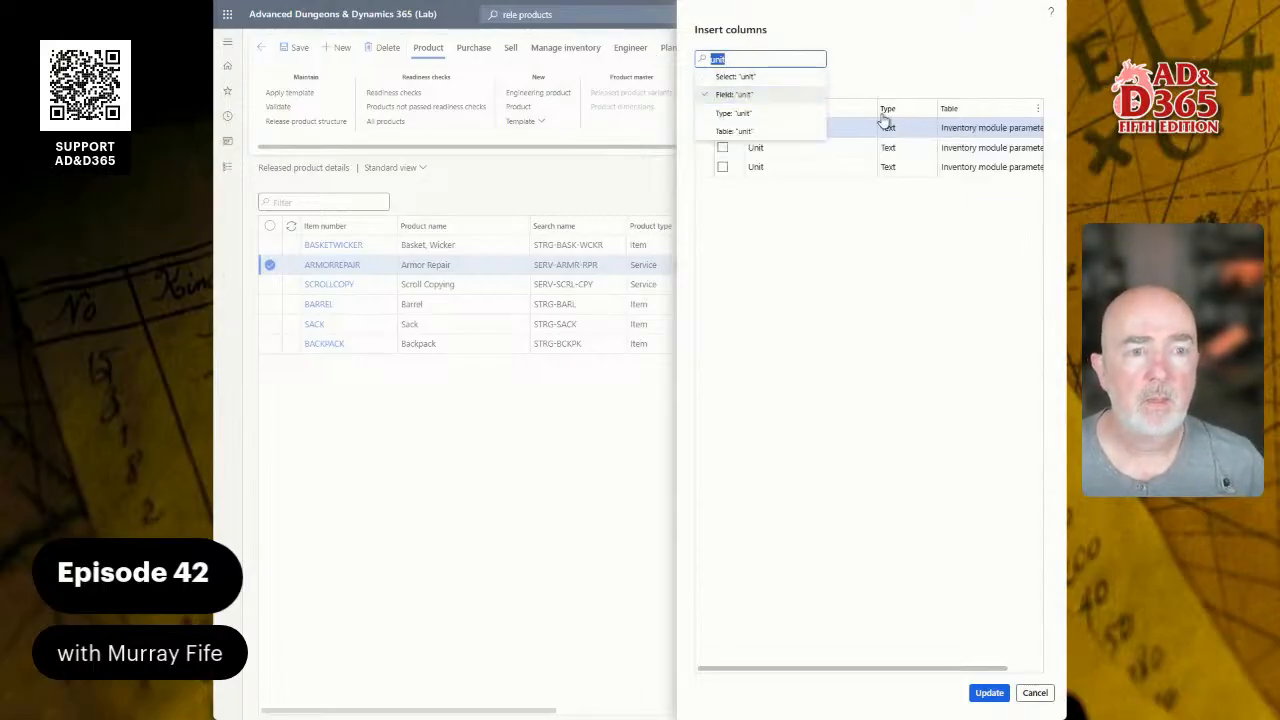
pyautogui.click(799, 250)
pyautogui.click(722, 127)
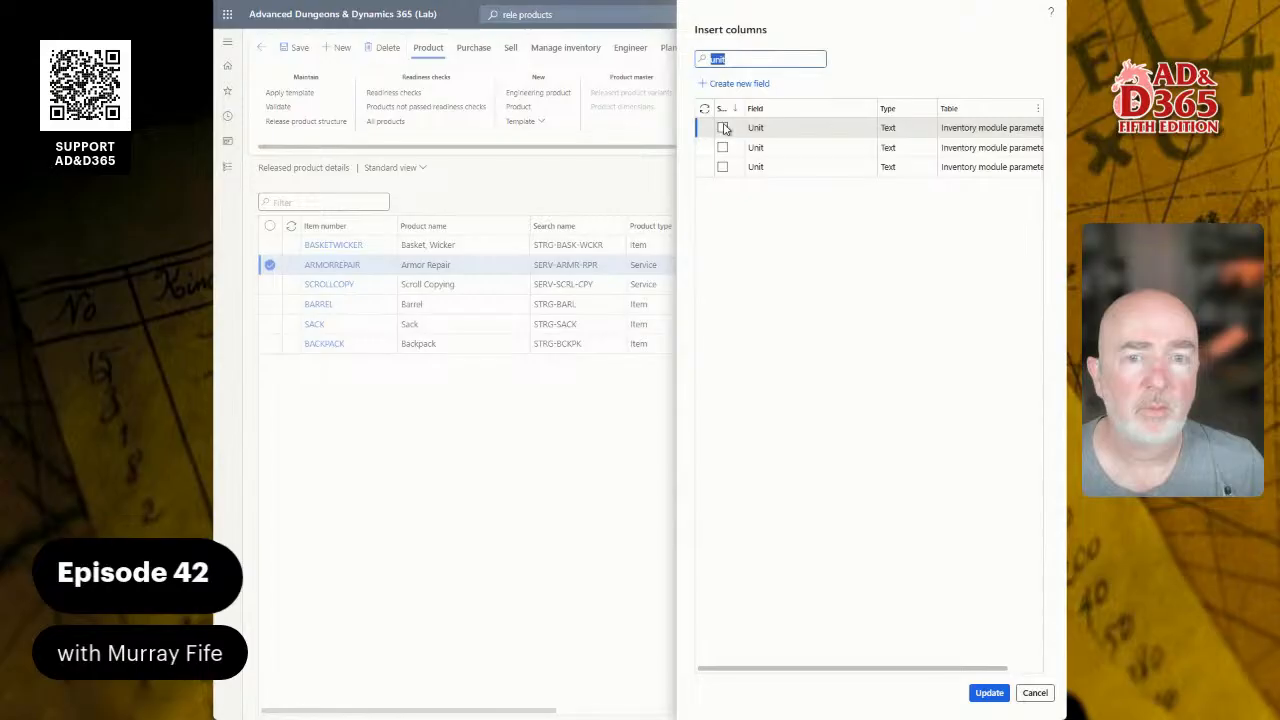
pyautogui.click(722, 147)
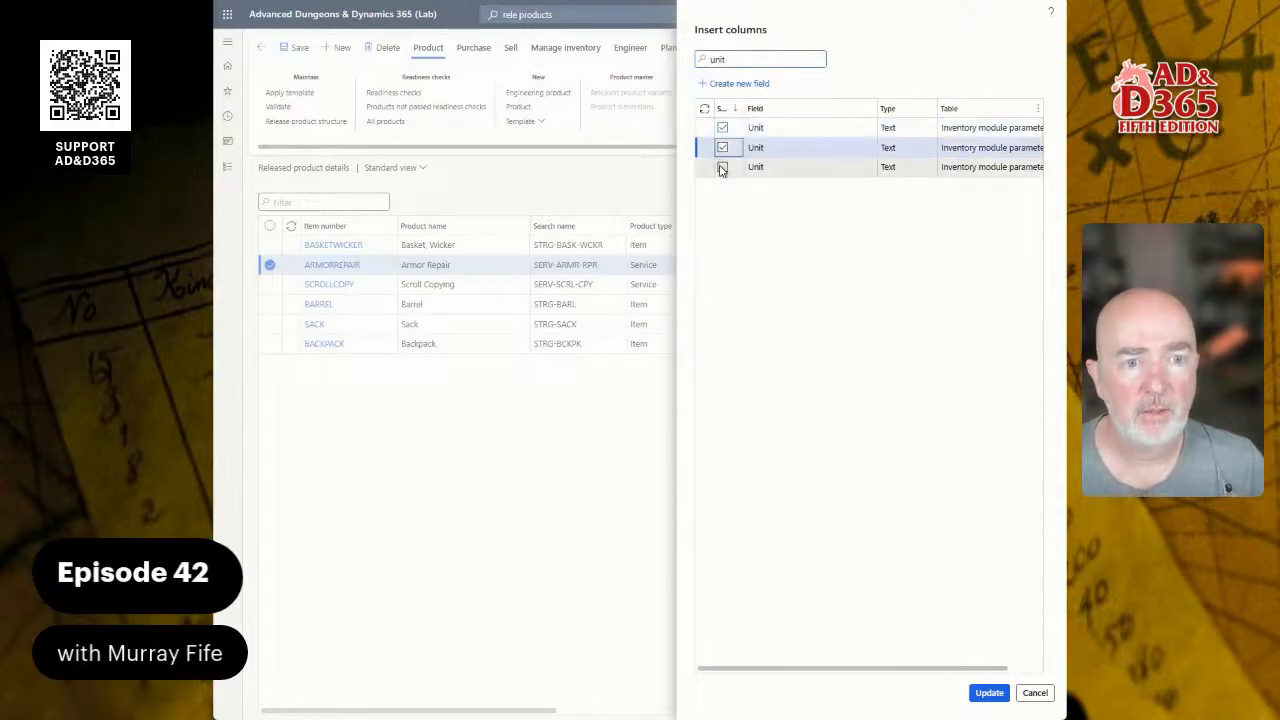
pyautogui.click(722, 166)
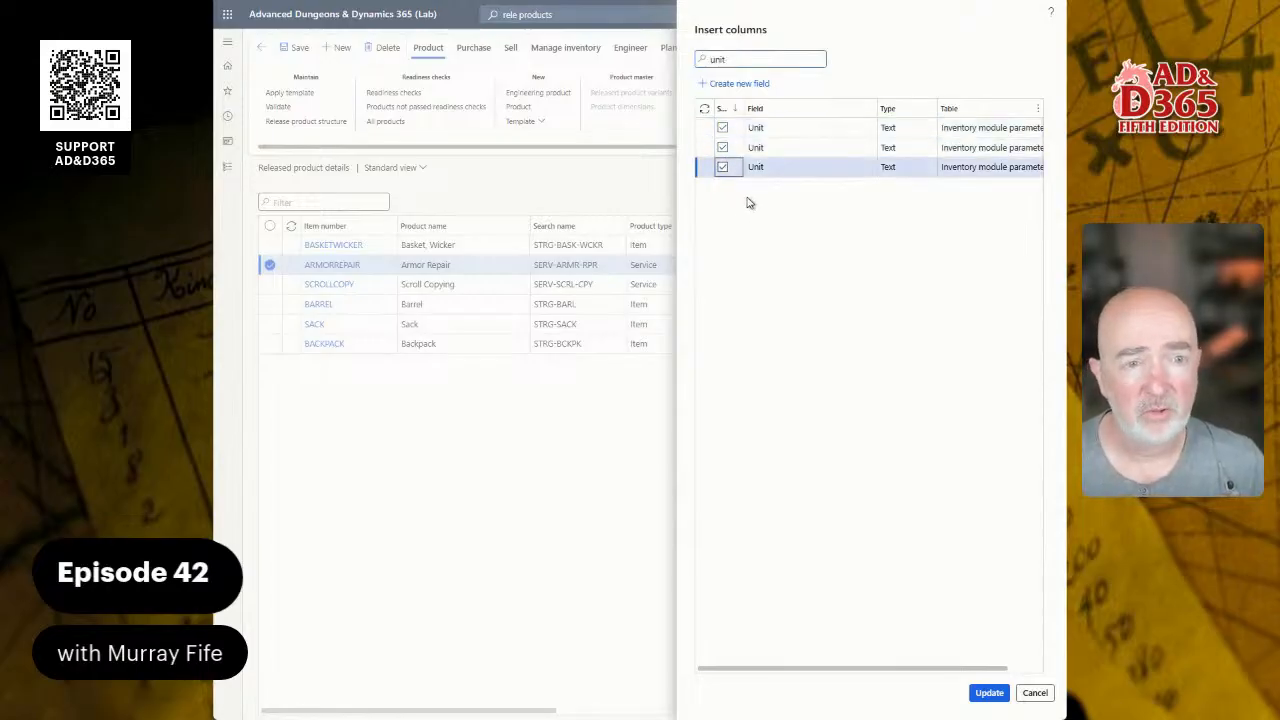
pyautogui.click(991, 694)
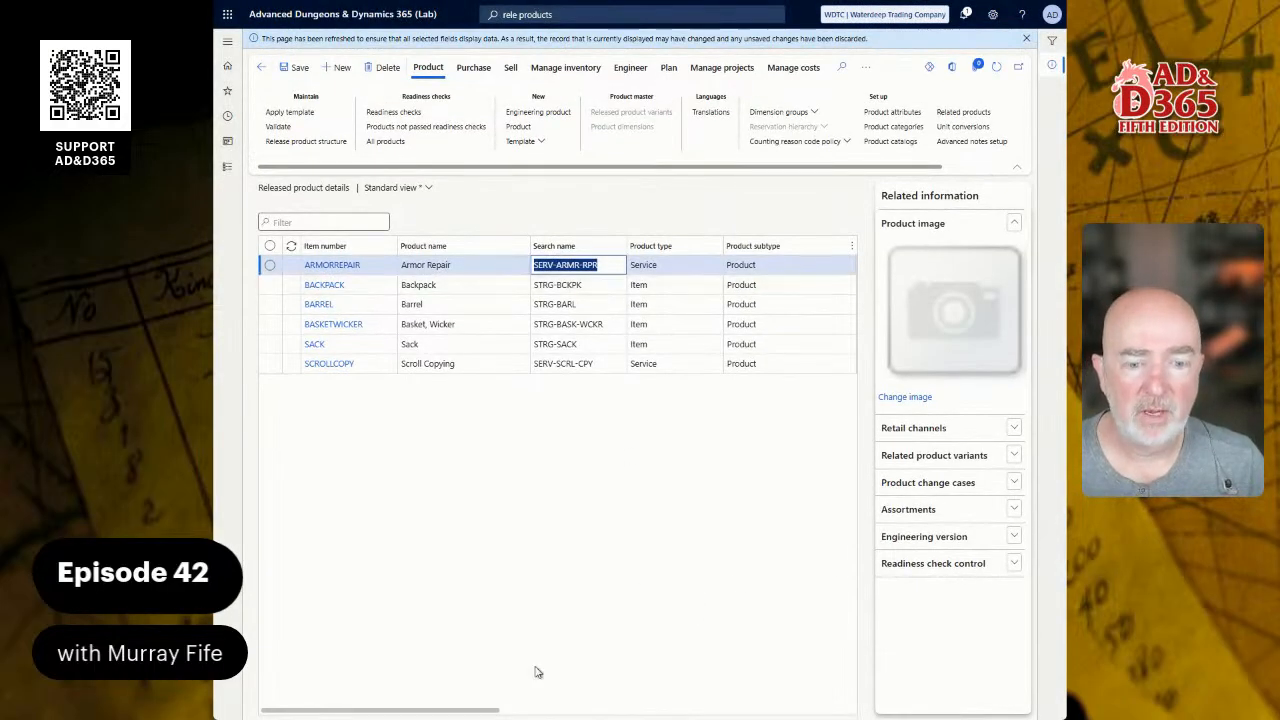
# Step: Close the product image panel and hide the Product owner and Product subtype columns
pyautogui.moveTo(497, 710); pyautogui.dragTo(560, 708)
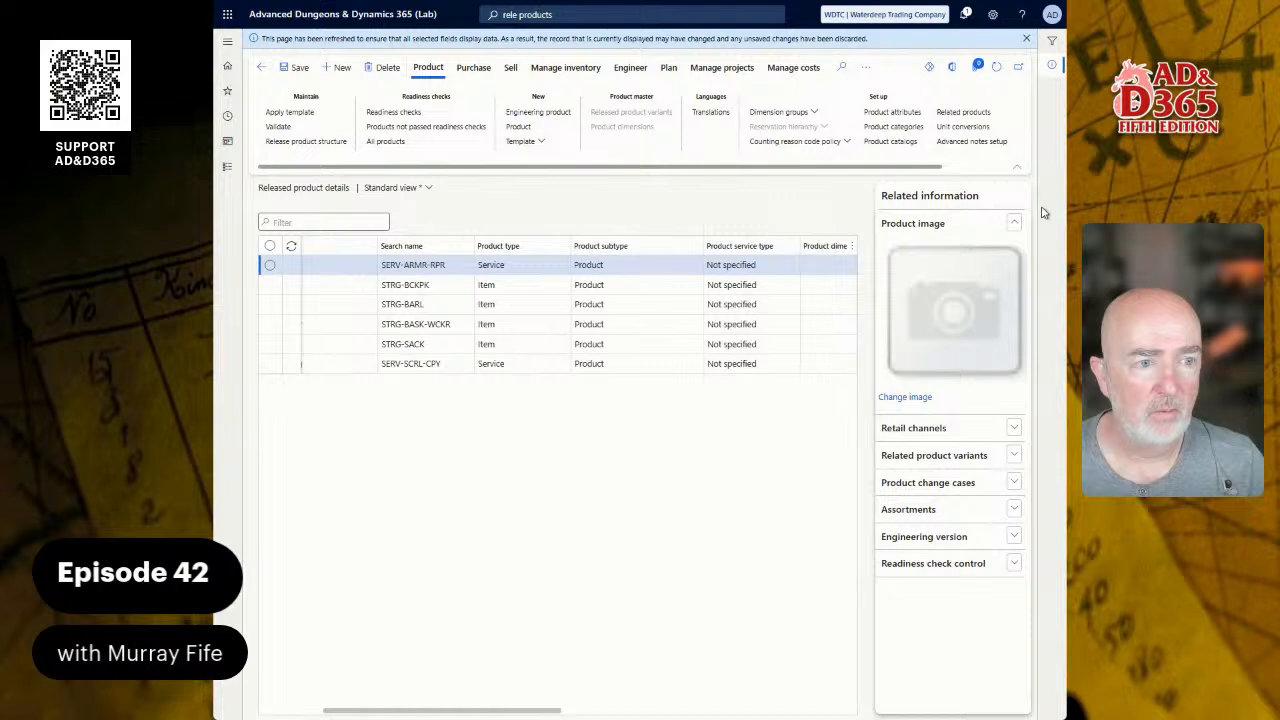
pyautogui.click(1052, 68)
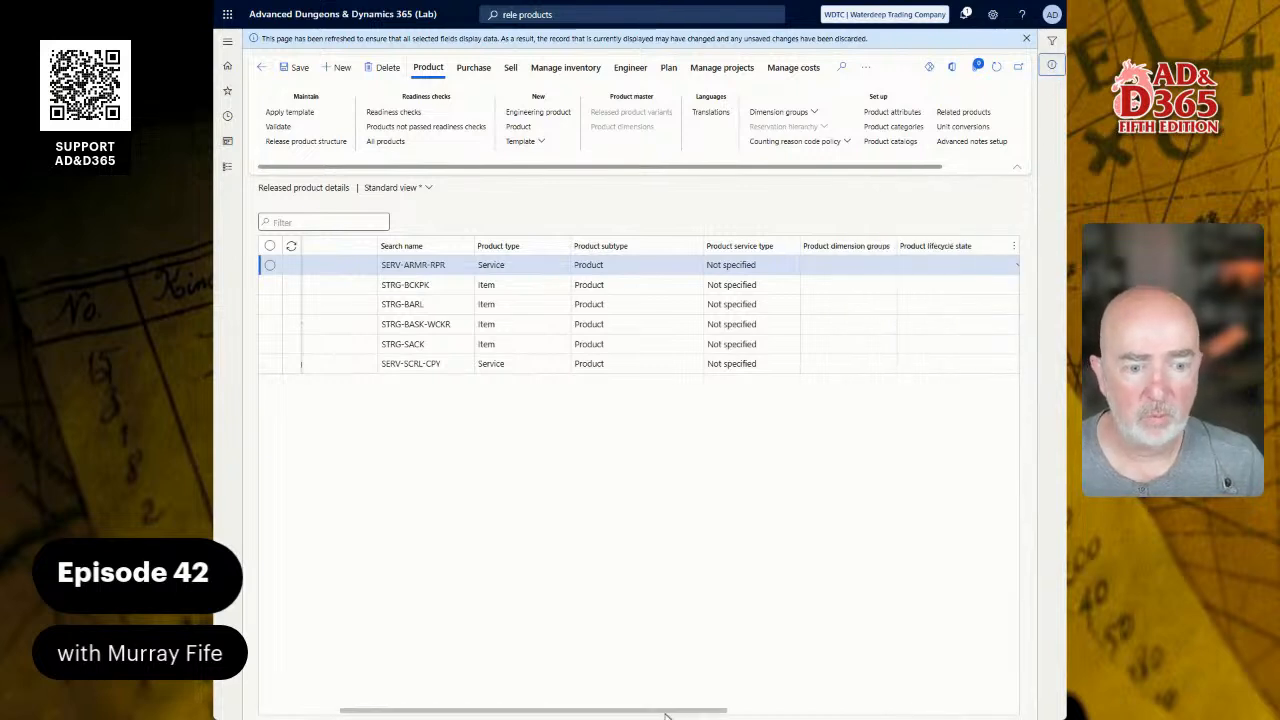
pyautogui.moveTo(666, 714); pyautogui.dragTo(1029, 708)
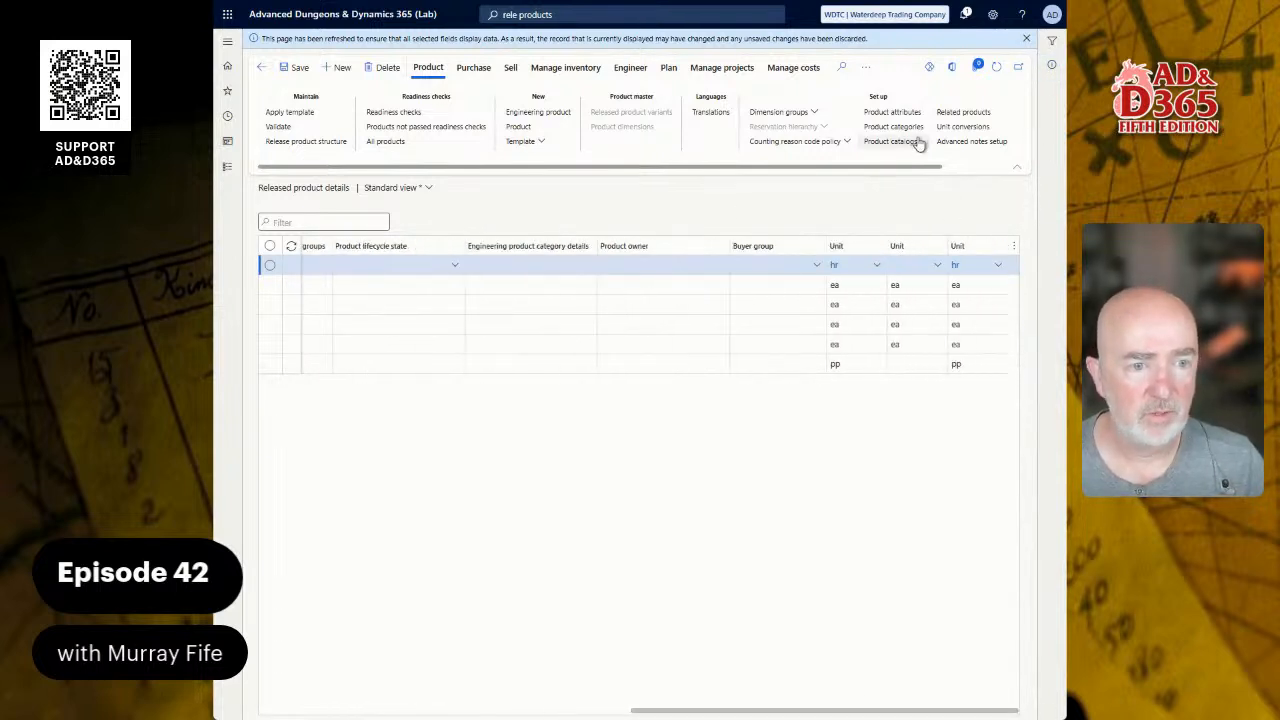
pyautogui.rightClick(625, 246)
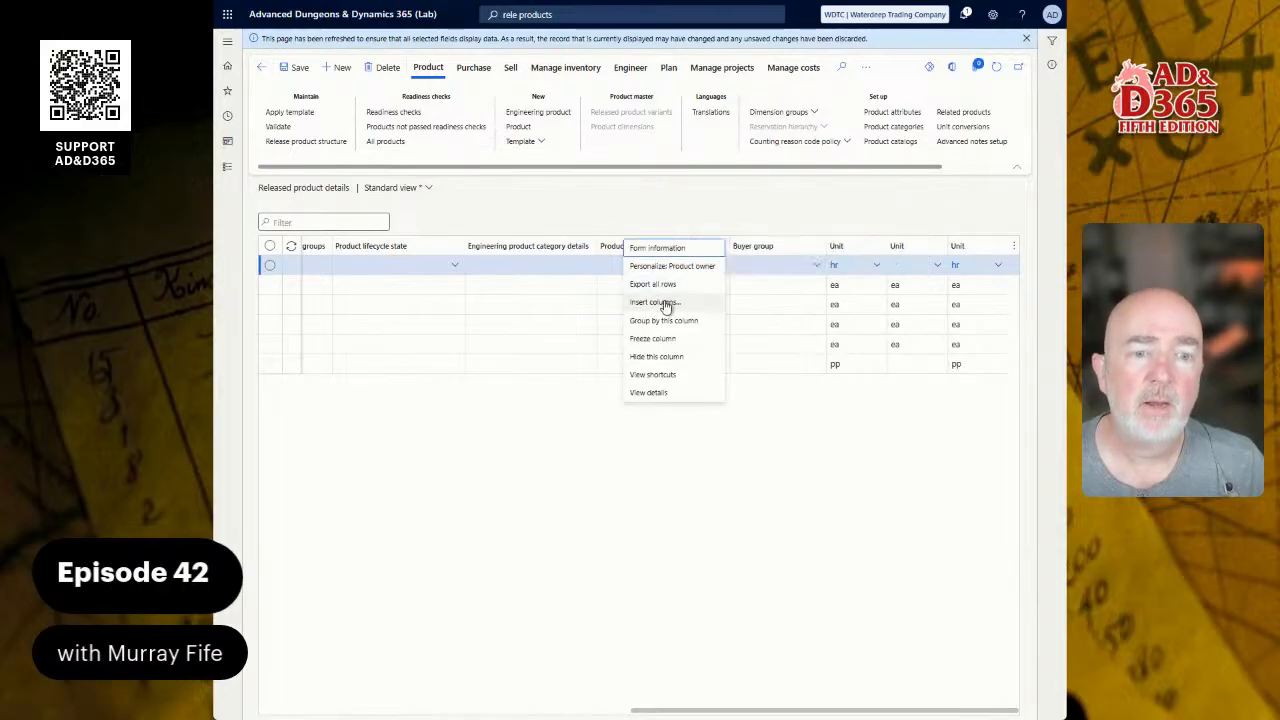
pyautogui.click(656, 356)
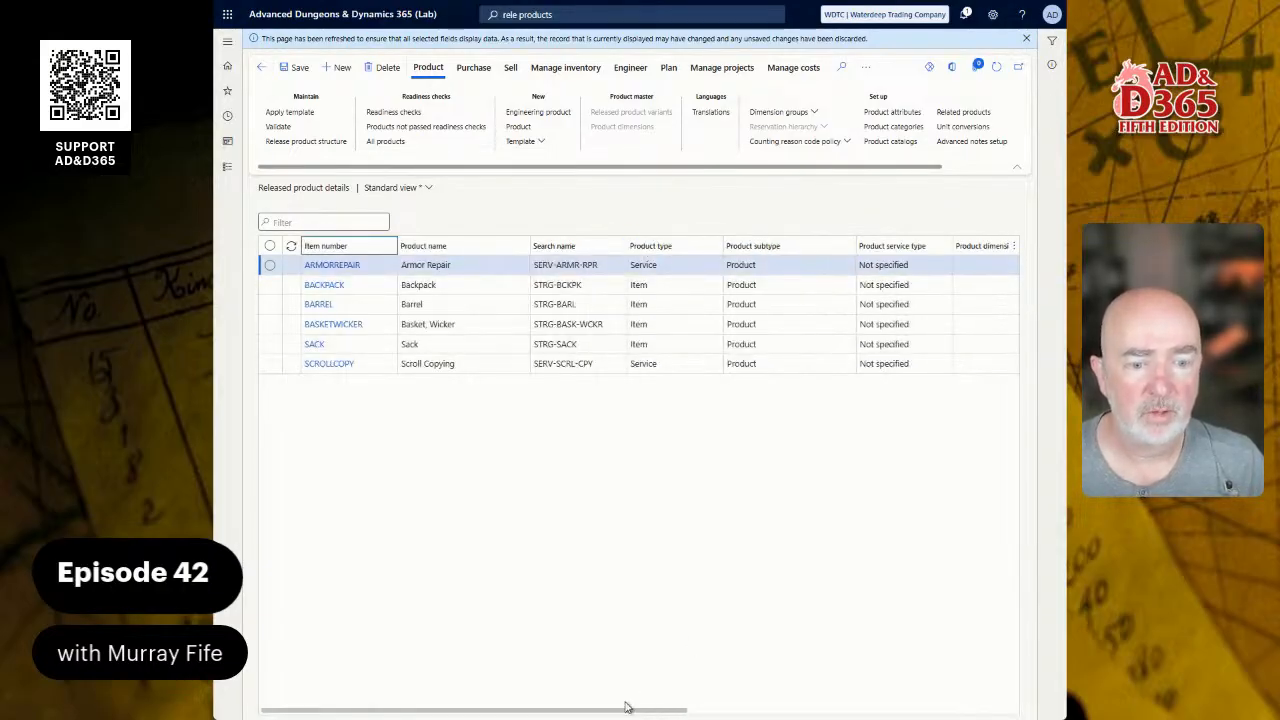
pyautogui.rightClick(783, 246)
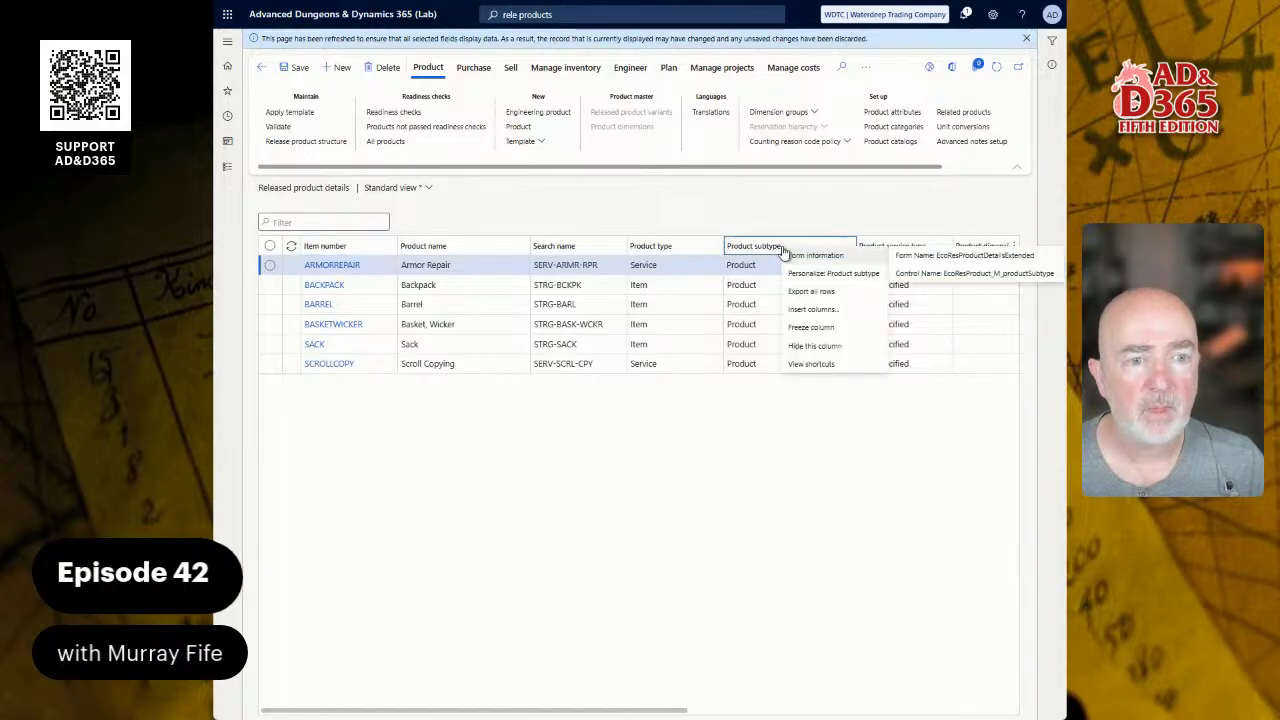
pyautogui.click(826, 345)
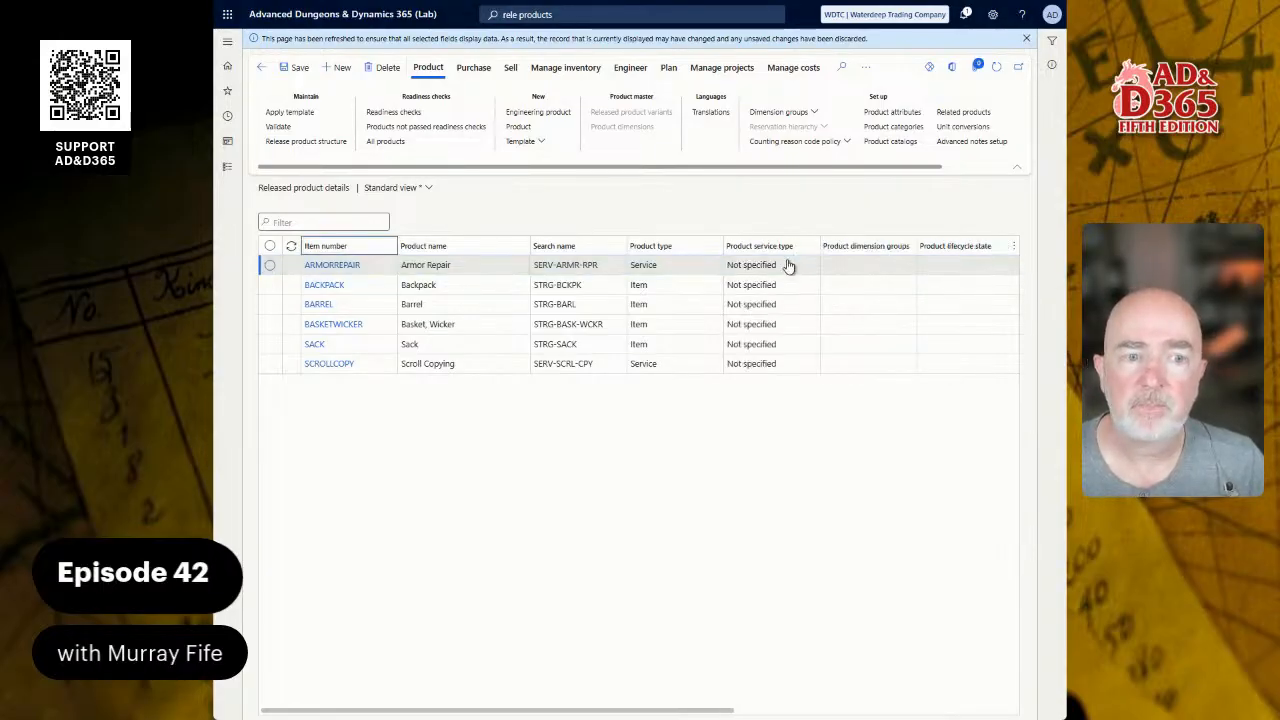
# Step: Hide the Product service type, dimension groups, lifecycle state and Engineering product category details columns
pyautogui.rightClick(771, 248)
pyautogui.click(814, 360)
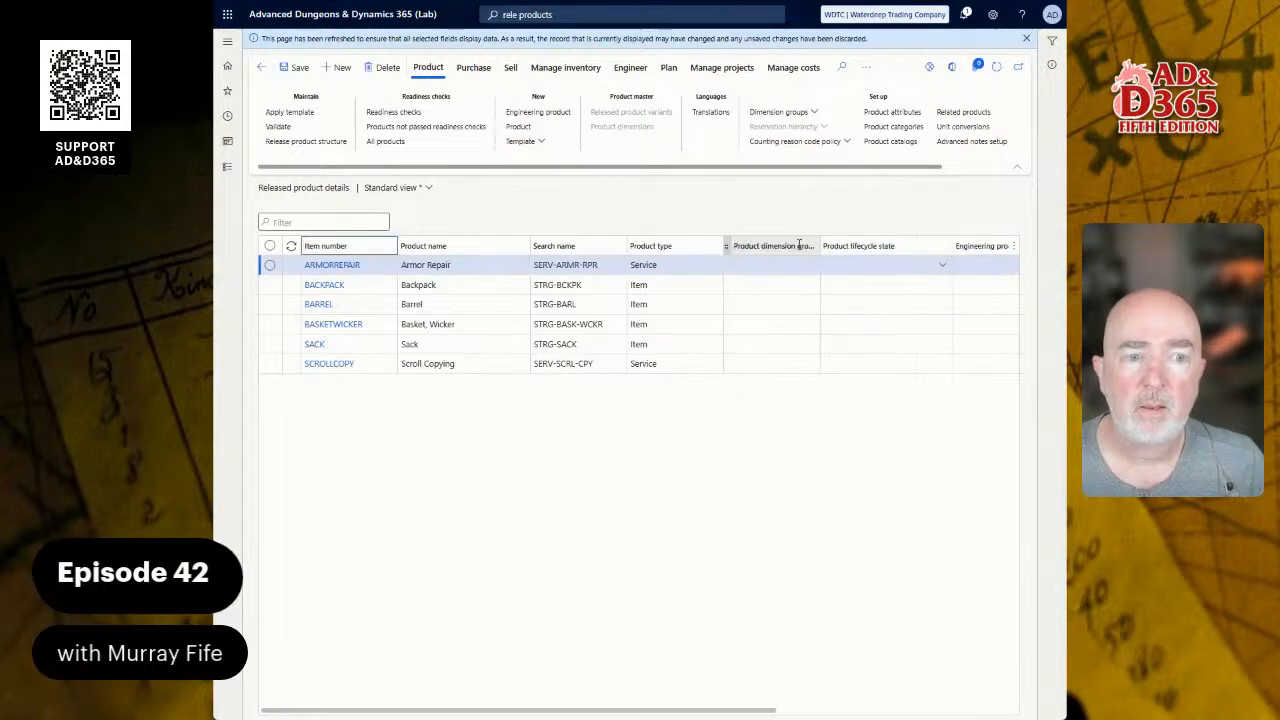
pyautogui.rightClick(772, 248)
pyautogui.click(814, 346)
pyautogui.rightClick(751, 240)
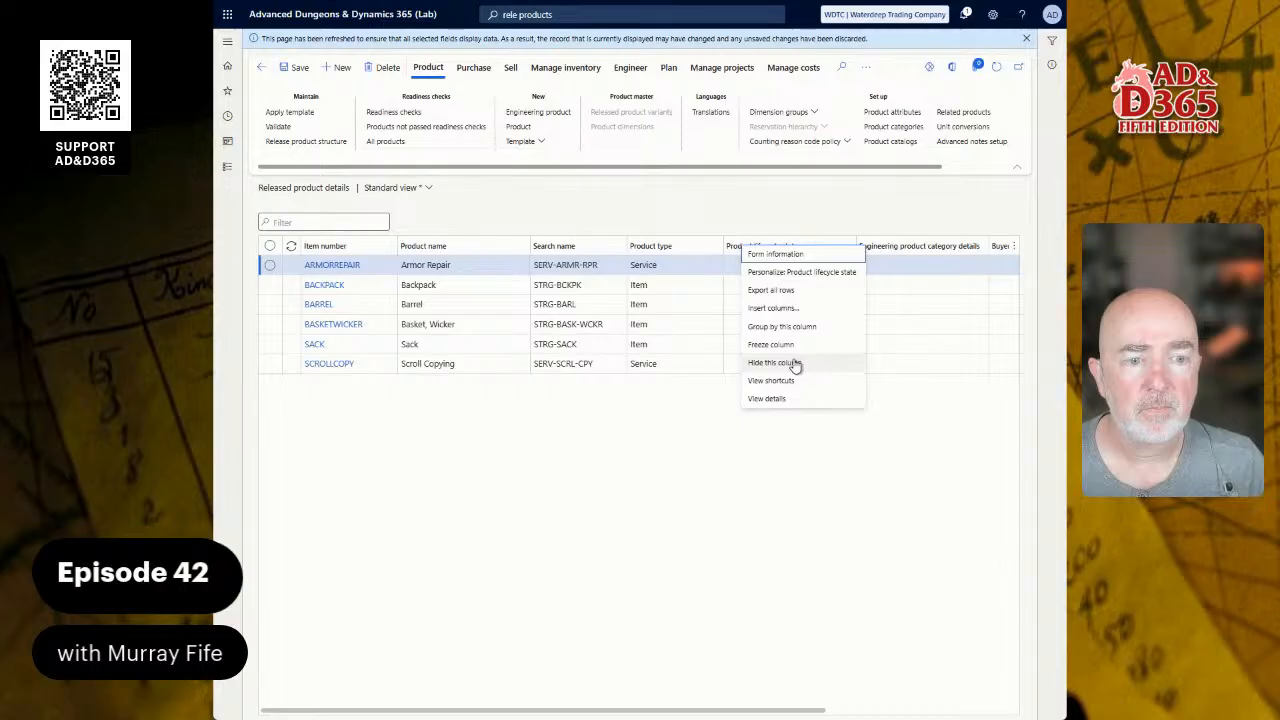
pyautogui.click(795, 362)
pyautogui.rightClick(770, 248)
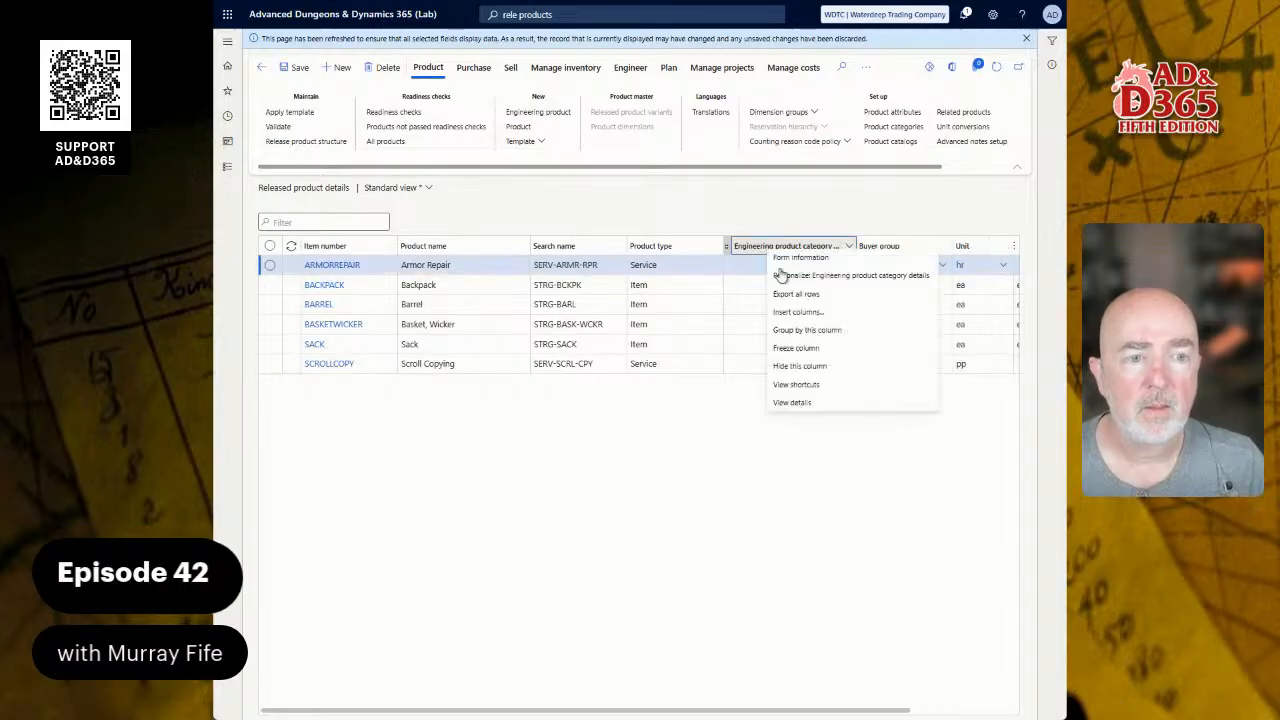
pyautogui.click(812, 367)
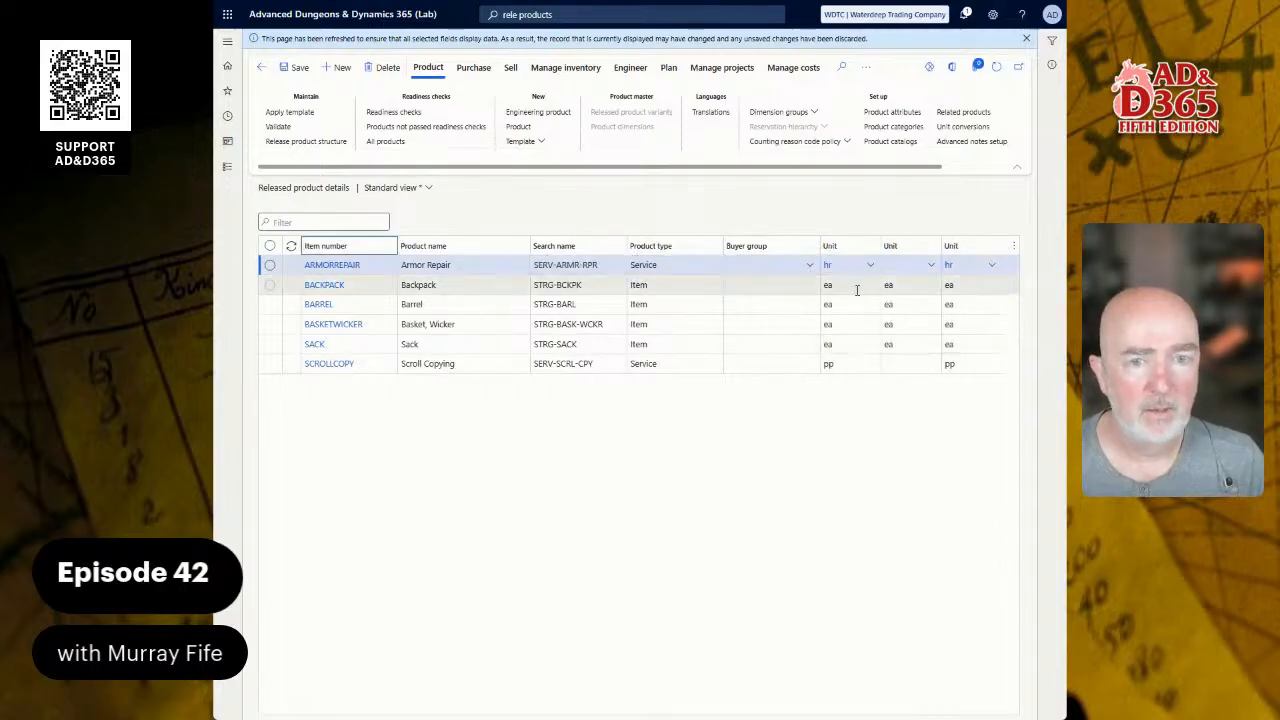
# Step: Use Save as in the view selector, renaming 'My view' to 'Purchasing view'
pyautogui.click(427, 189)
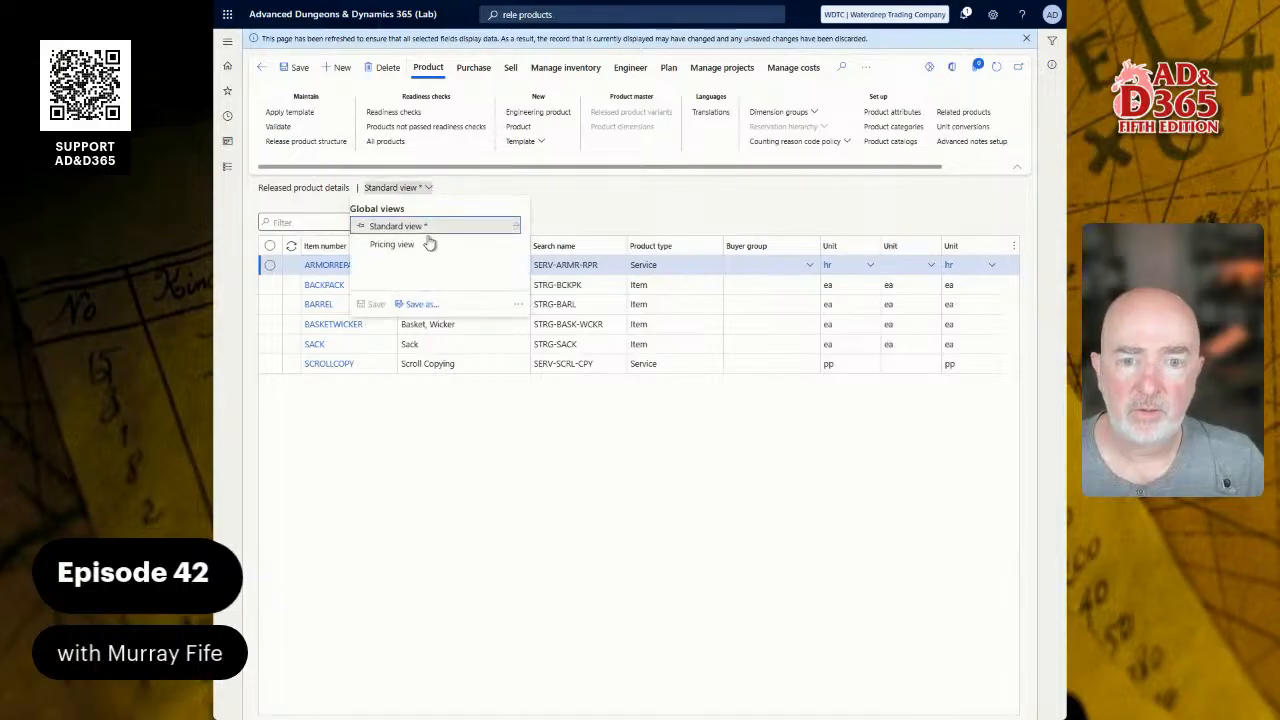
pyautogui.click(418, 303)
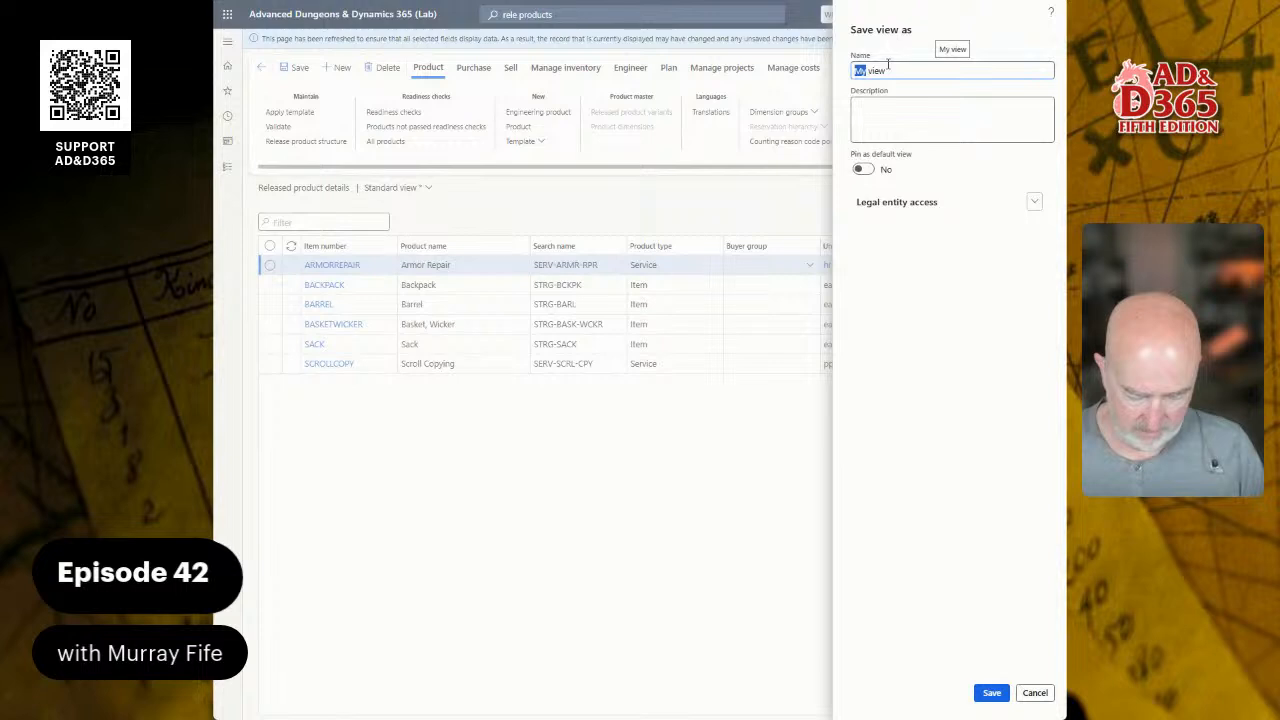
pyautogui.write('Purchasing')
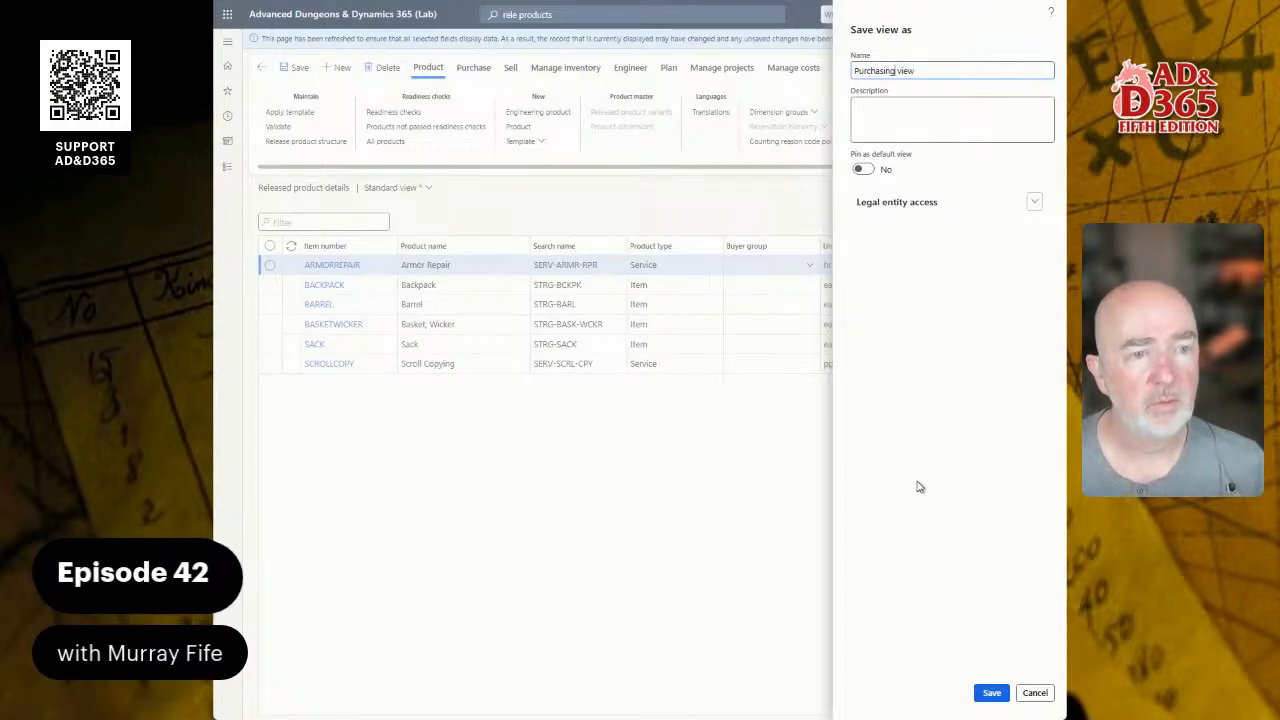
pyautogui.click(991, 692)
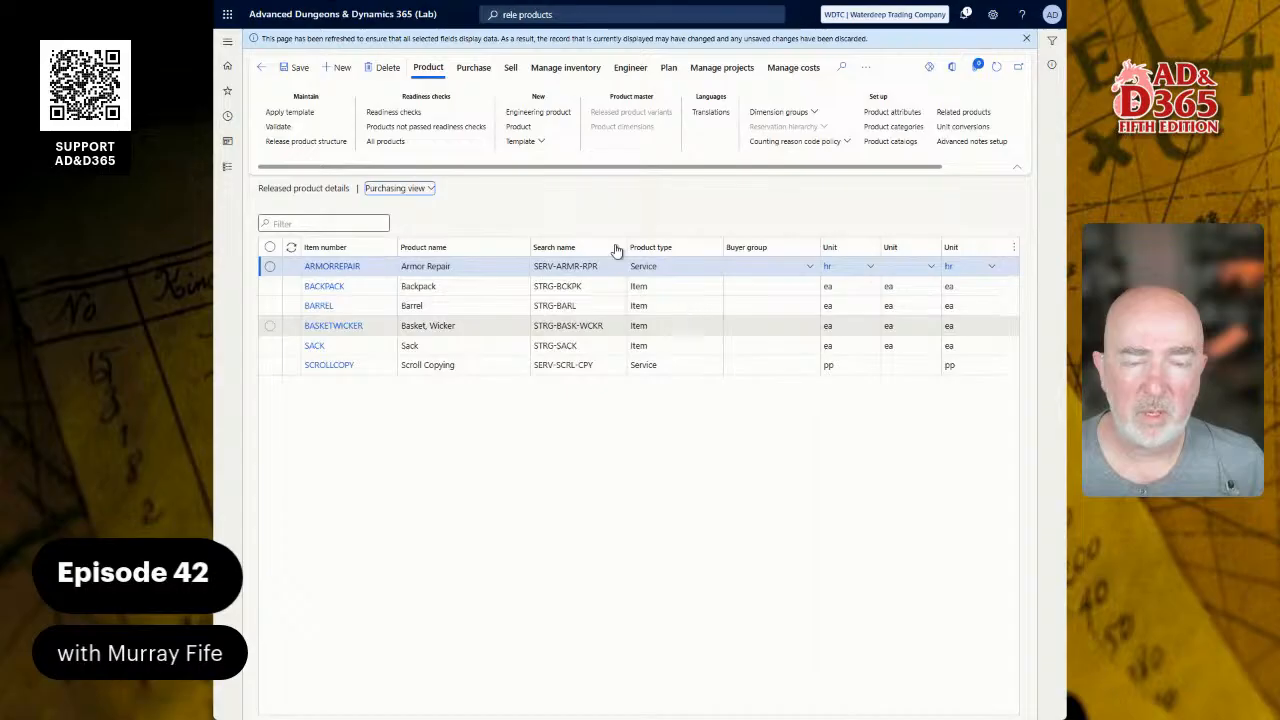
pyautogui.click(431, 189)
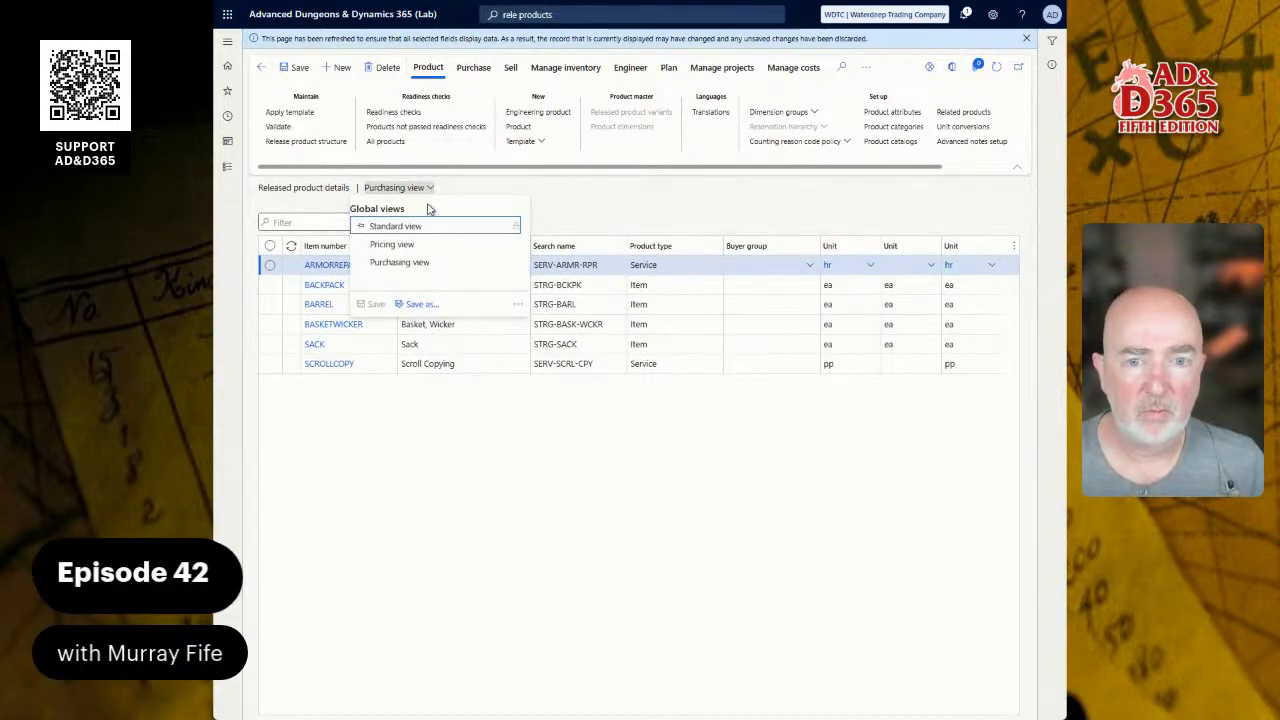
pyautogui.click(410, 245)
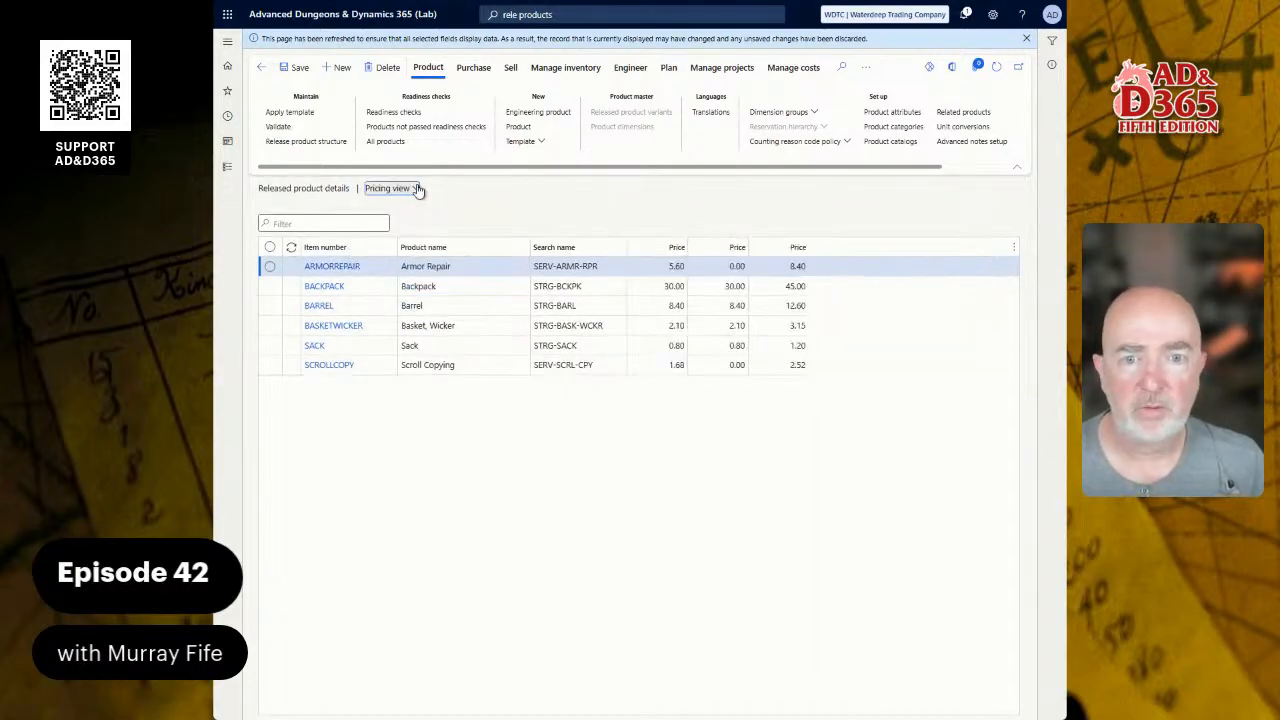
pyautogui.click(415, 188)
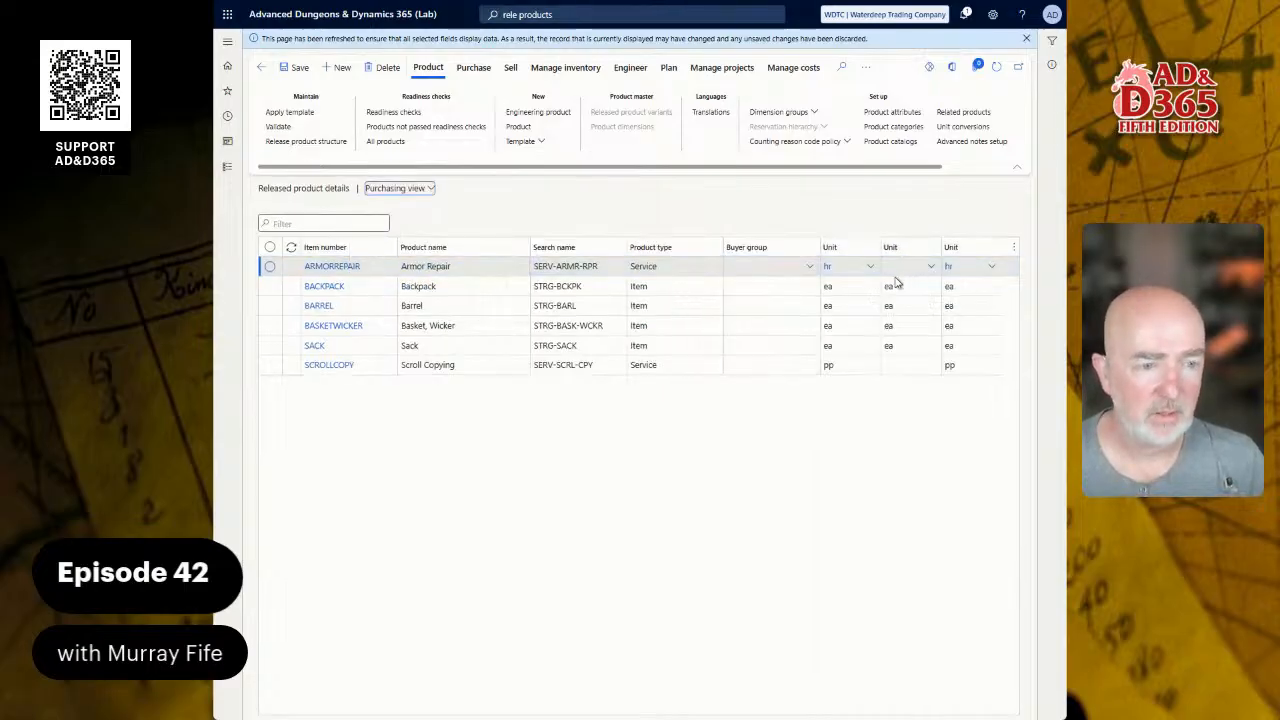
pyautogui.click(808, 268)
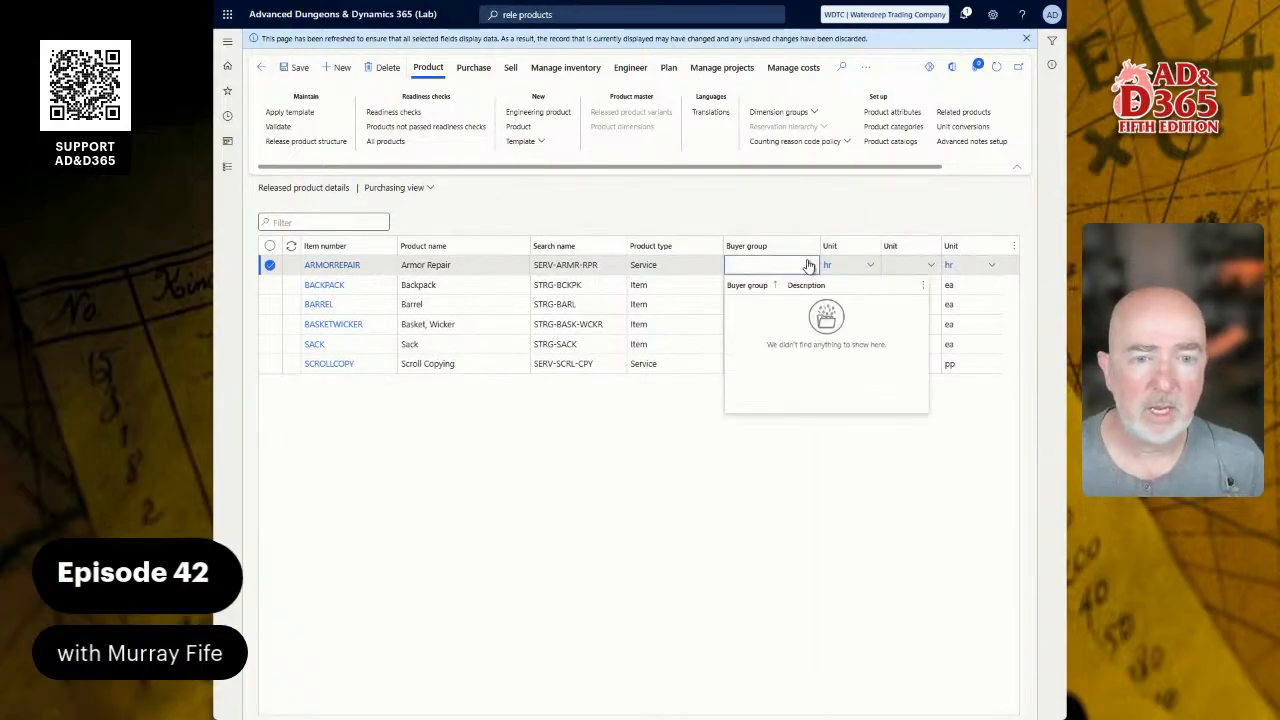
pyautogui.click(462, 262)
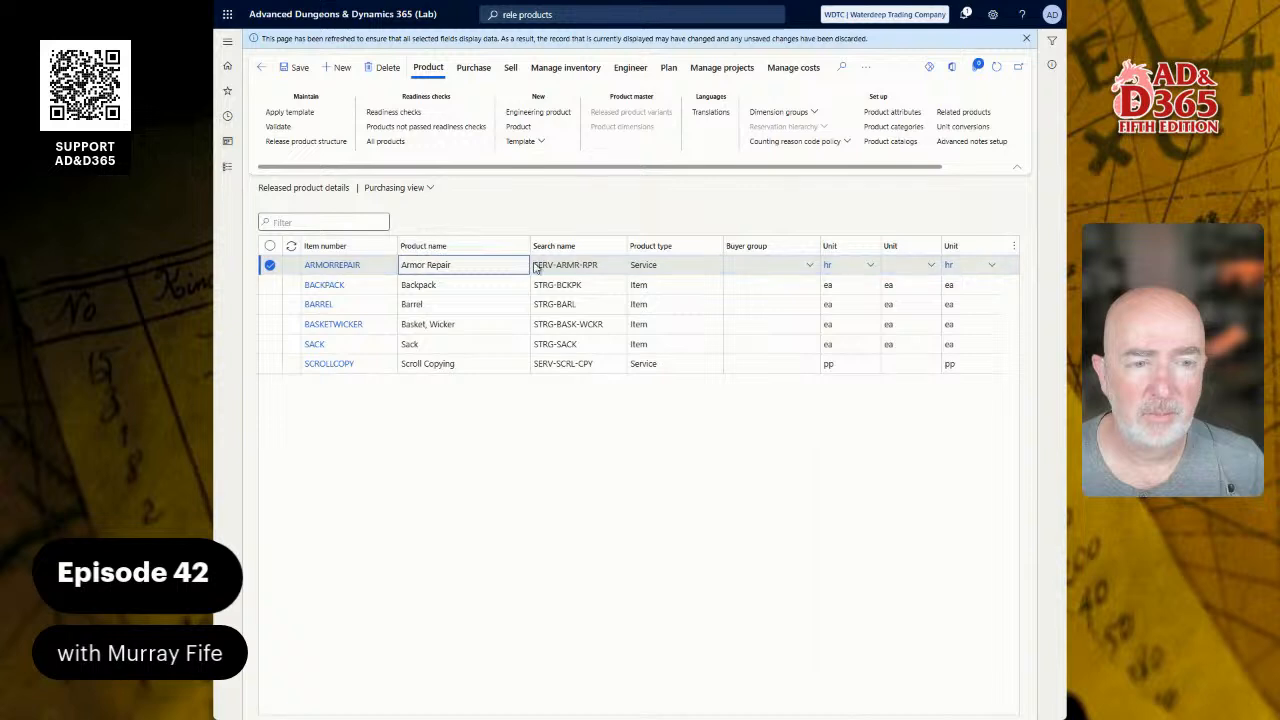
pyautogui.click(738, 271)
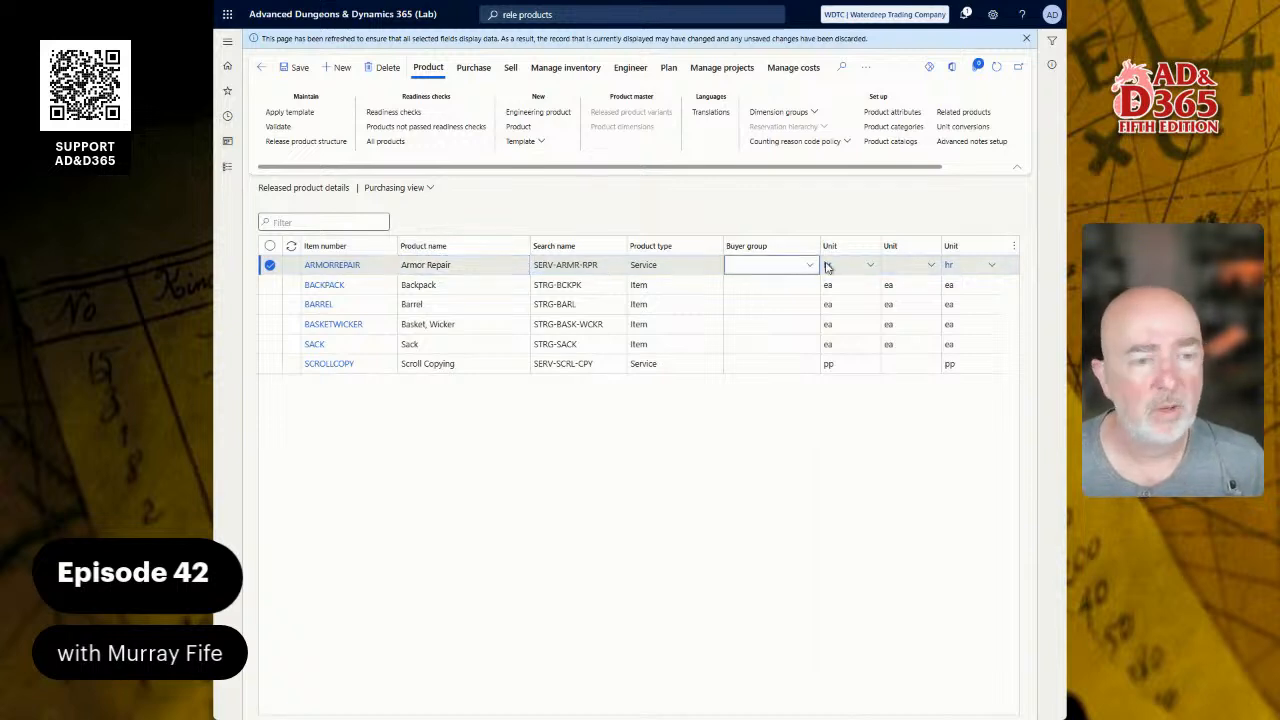
pyautogui.click(868, 268)
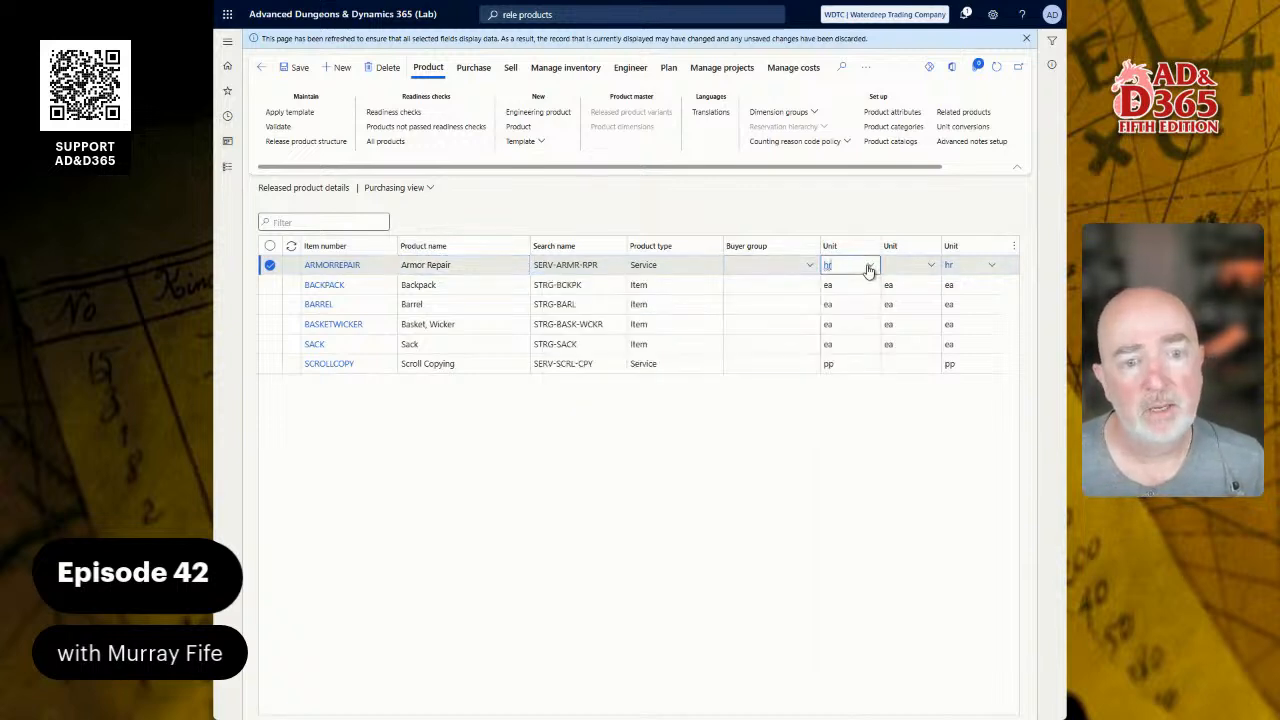
pyautogui.click(910, 268)
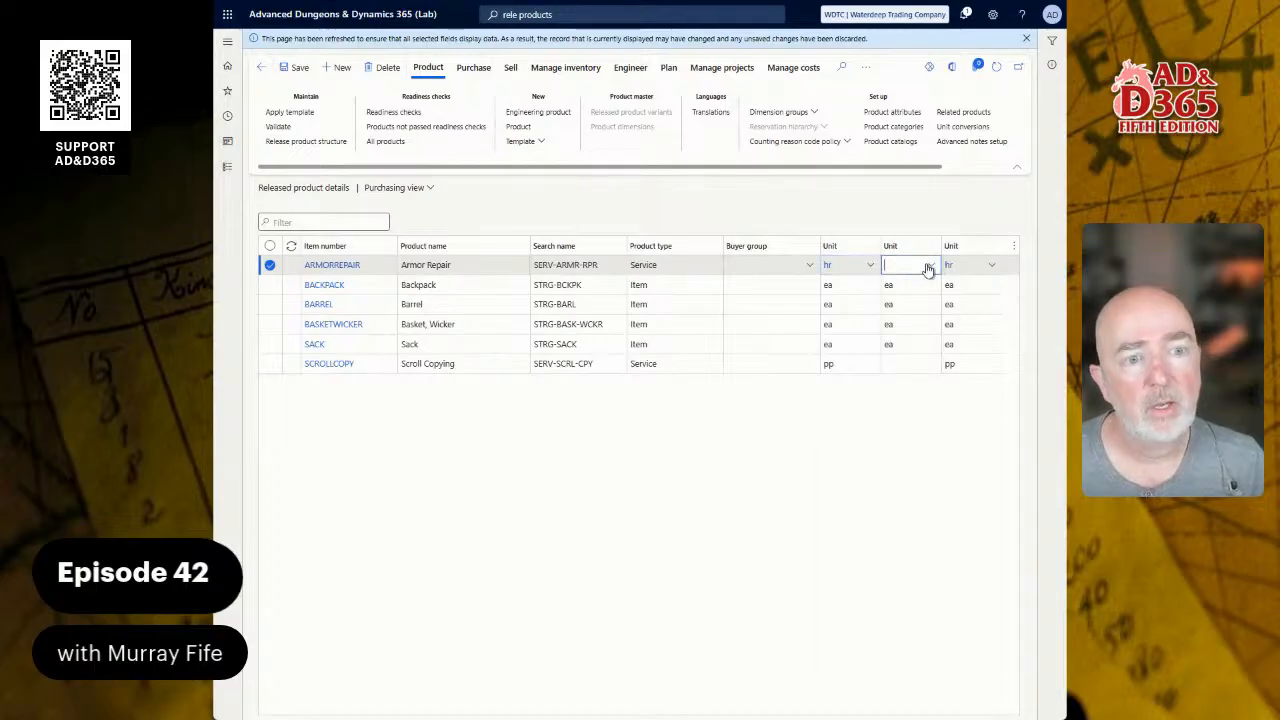
pyautogui.click(930, 268)
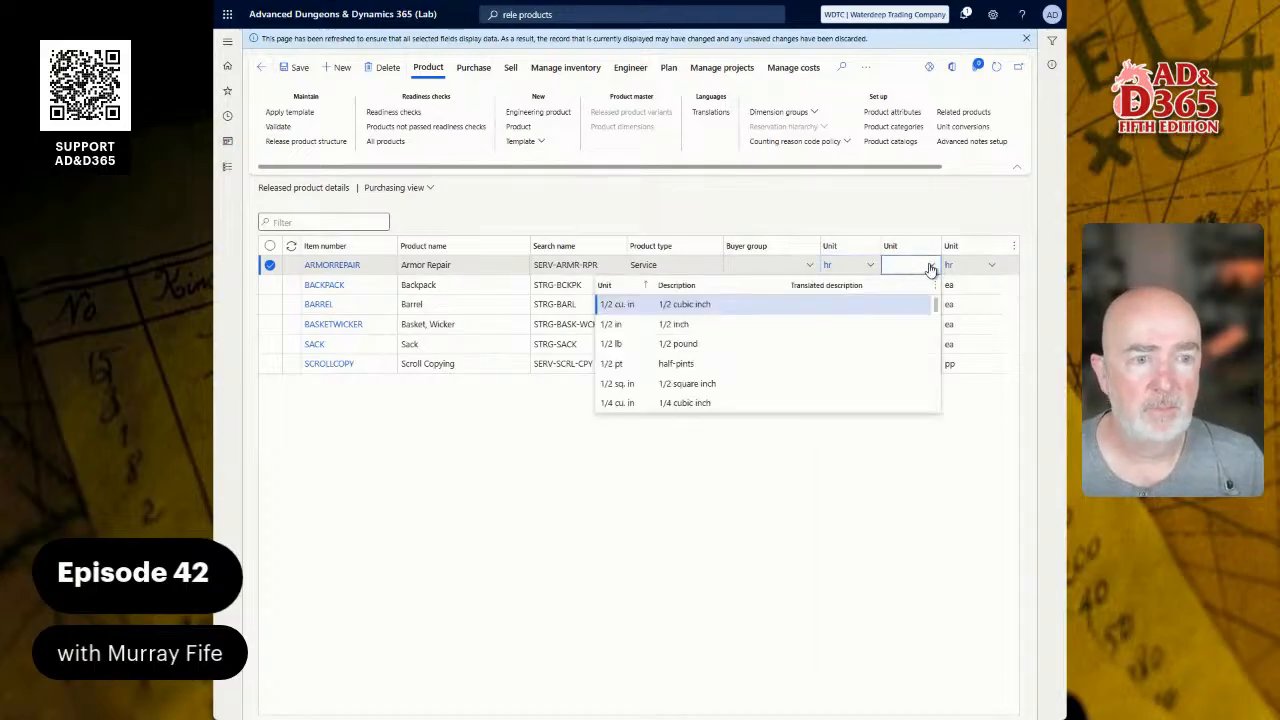
pyautogui.click(930, 268)
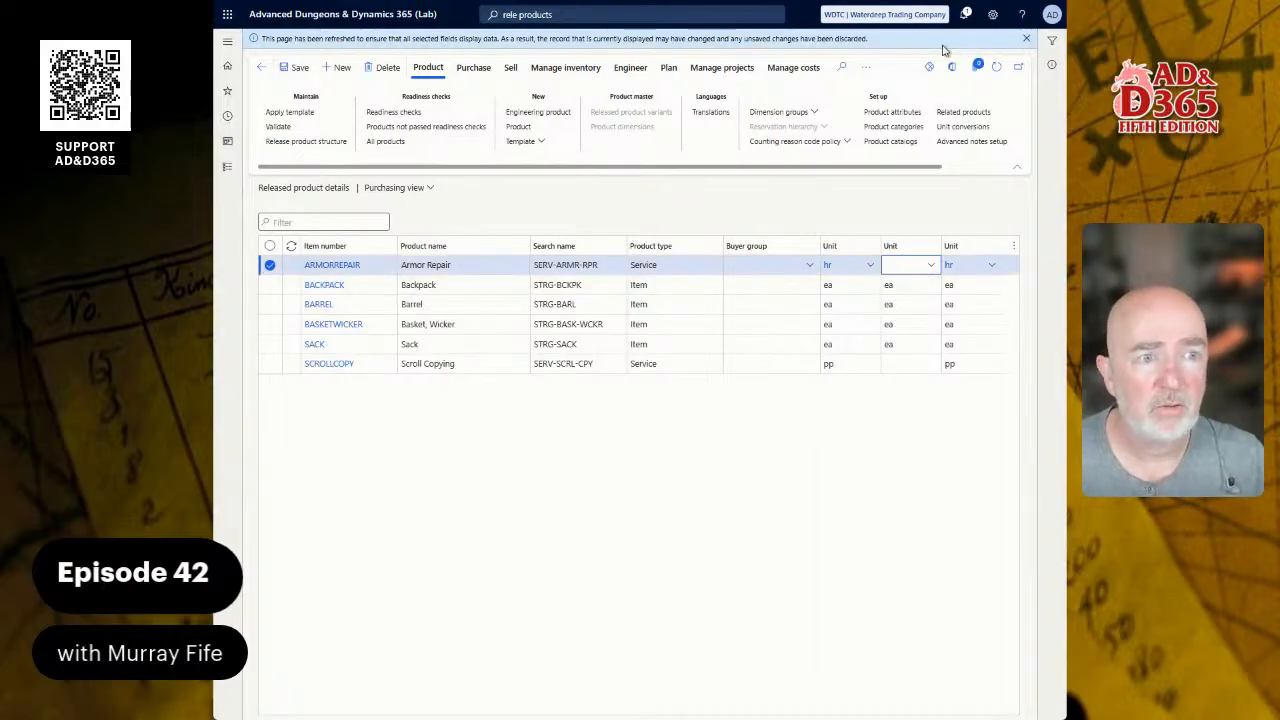
# Step: Close the refresh banner and open SCROLLCOPY's product details from the Scroll Copying row
pyautogui.click(1022, 40)
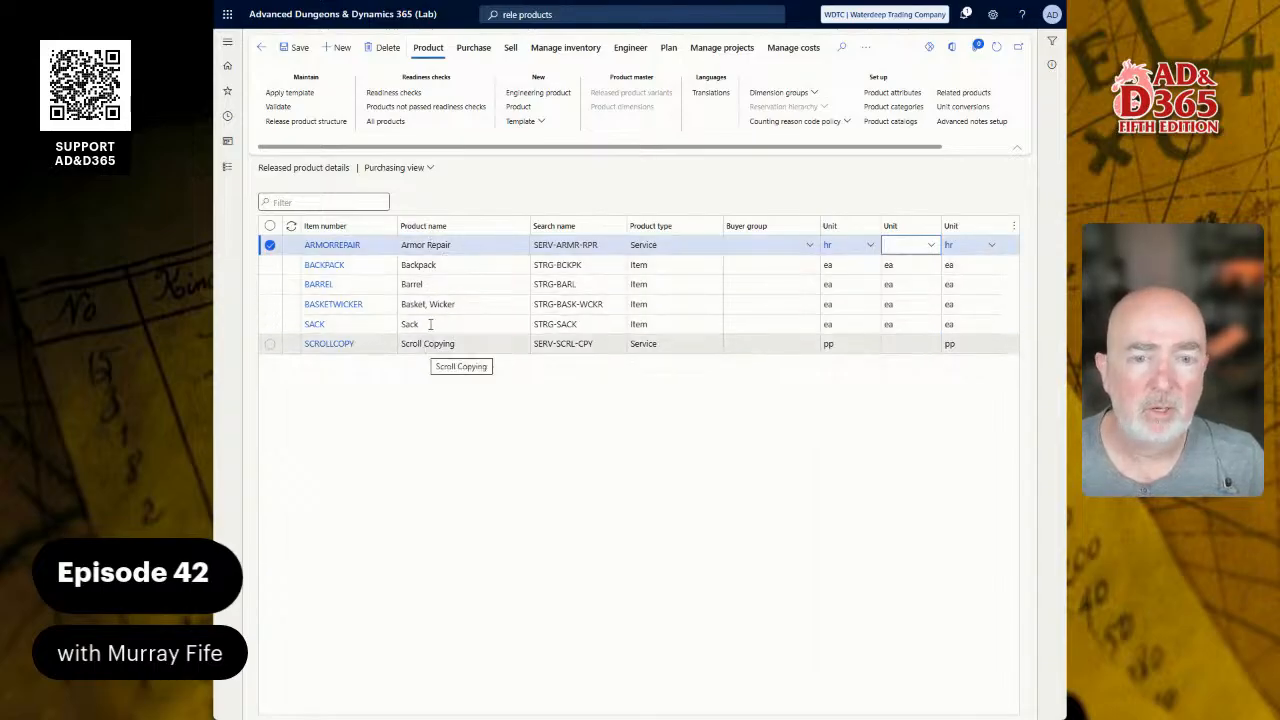
pyautogui.click(422, 247)
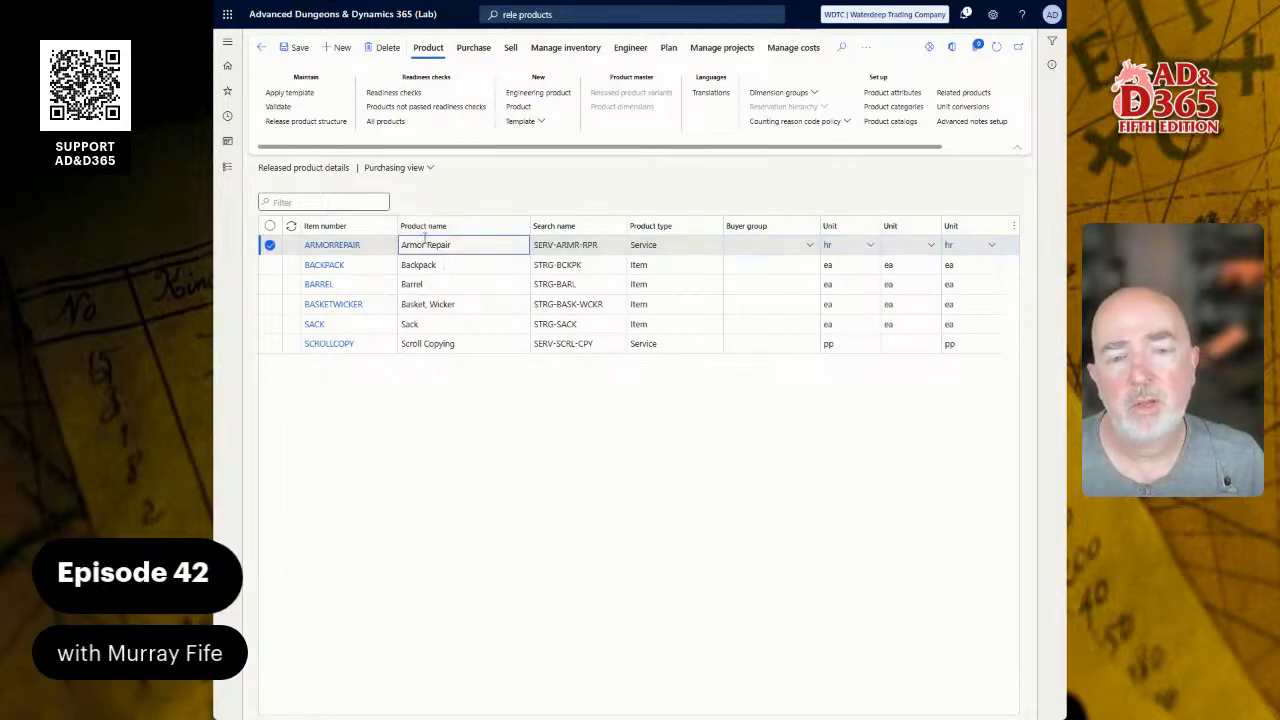
pyautogui.click(438, 344)
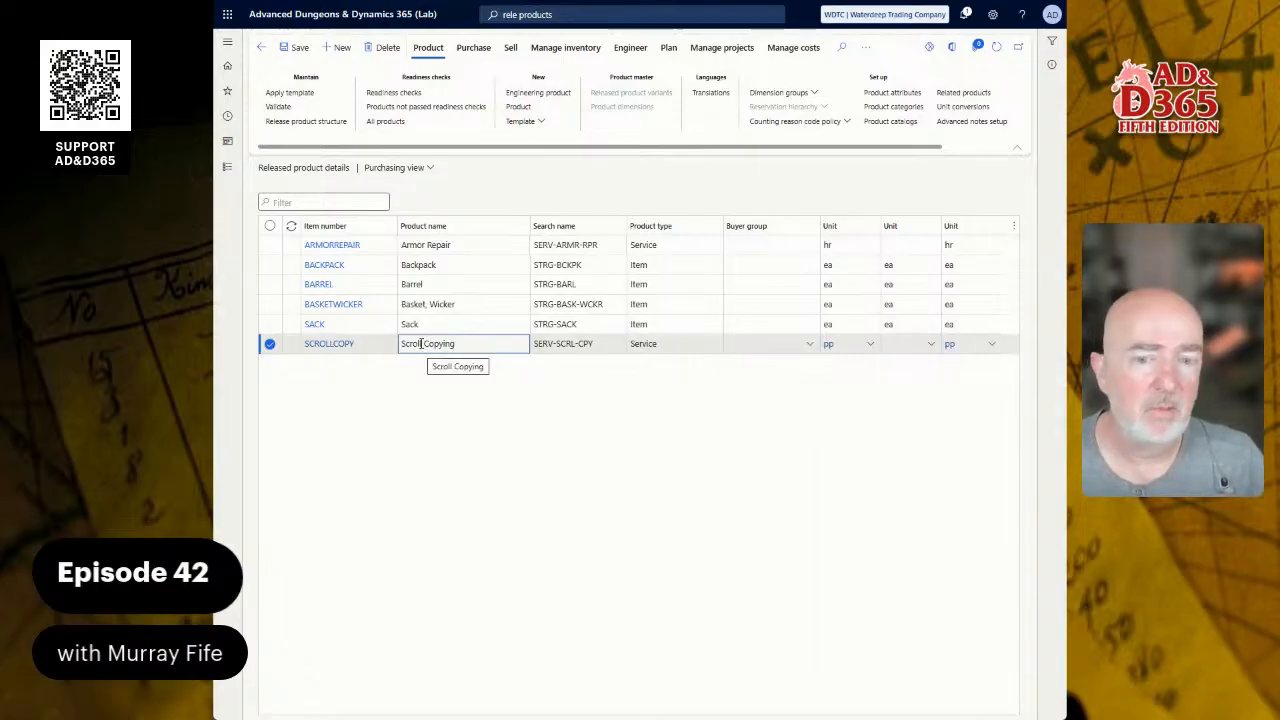
pyautogui.click(332, 344)
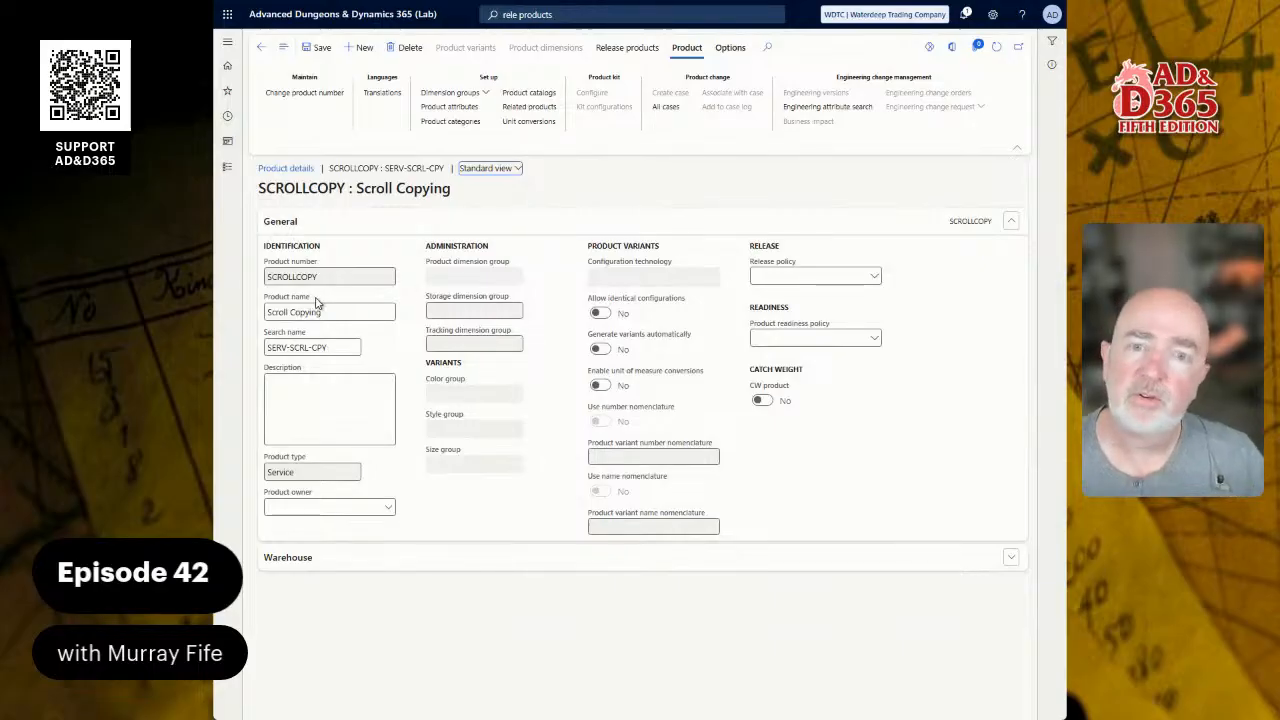
# Step: Change SCROLLCOPY's Product name to 'Scroll, Copying' and switch to the ChatGPT window
pyautogui.moveTo(316, 302)
pyautogui.click(322, 312)
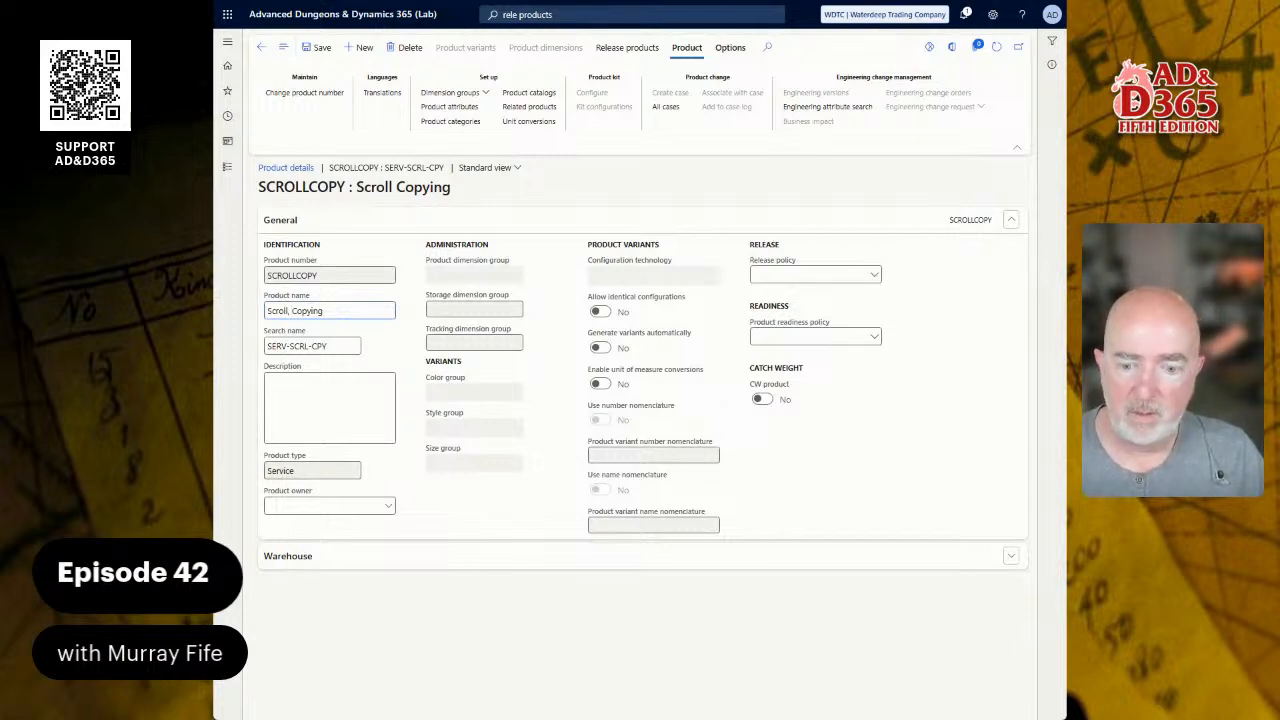
pyautogui.hotkey('alt', 'Tab')
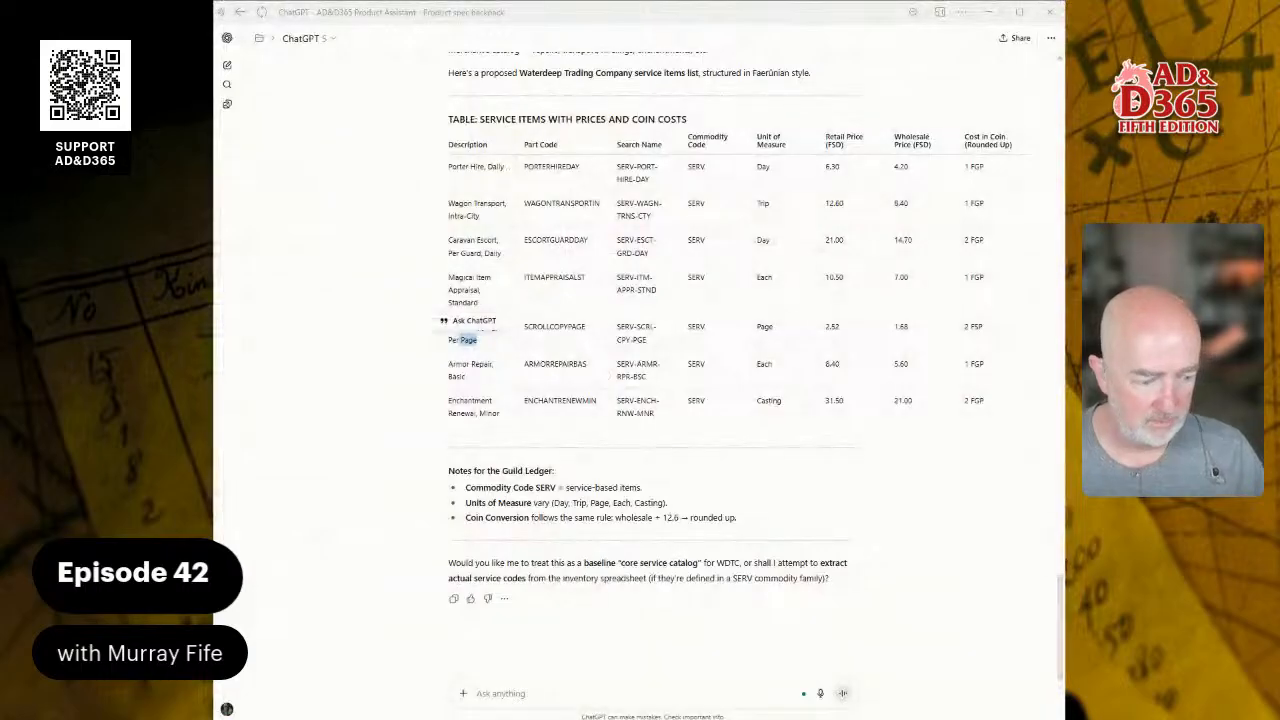
# Step: Ask ChatGPT for a detailed per-page scroll copying description and copy its Service Overview paragraph
pyautogui.write('create ')
pyautogui.write('a descr')
pyautogui.write('iption')
pyautogui.write('etailed')
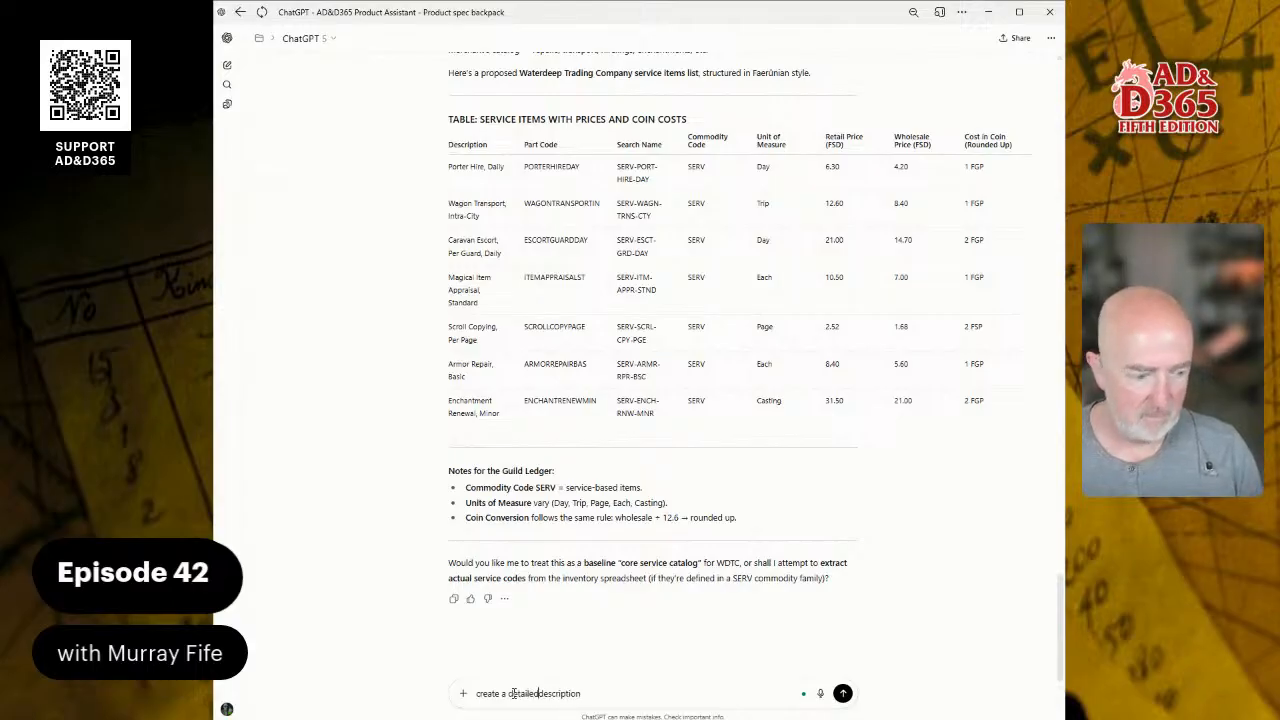
pyautogui.write(' for the scroll copying service - per page')
pyautogui.press('Return')
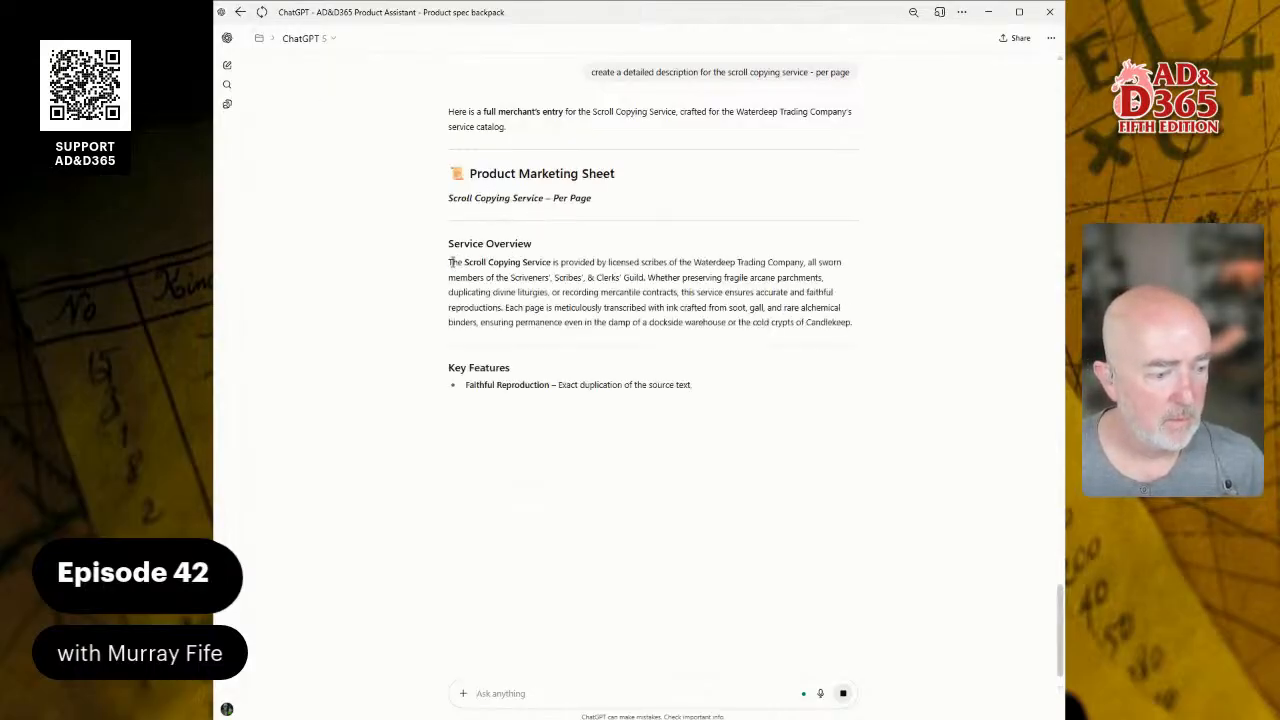
pyautogui.moveTo(453, 262); pyautogui.dragTo(771, 278)
pyautogui.moveTo(449, 263); pyautogui.dragTo(906, 328)
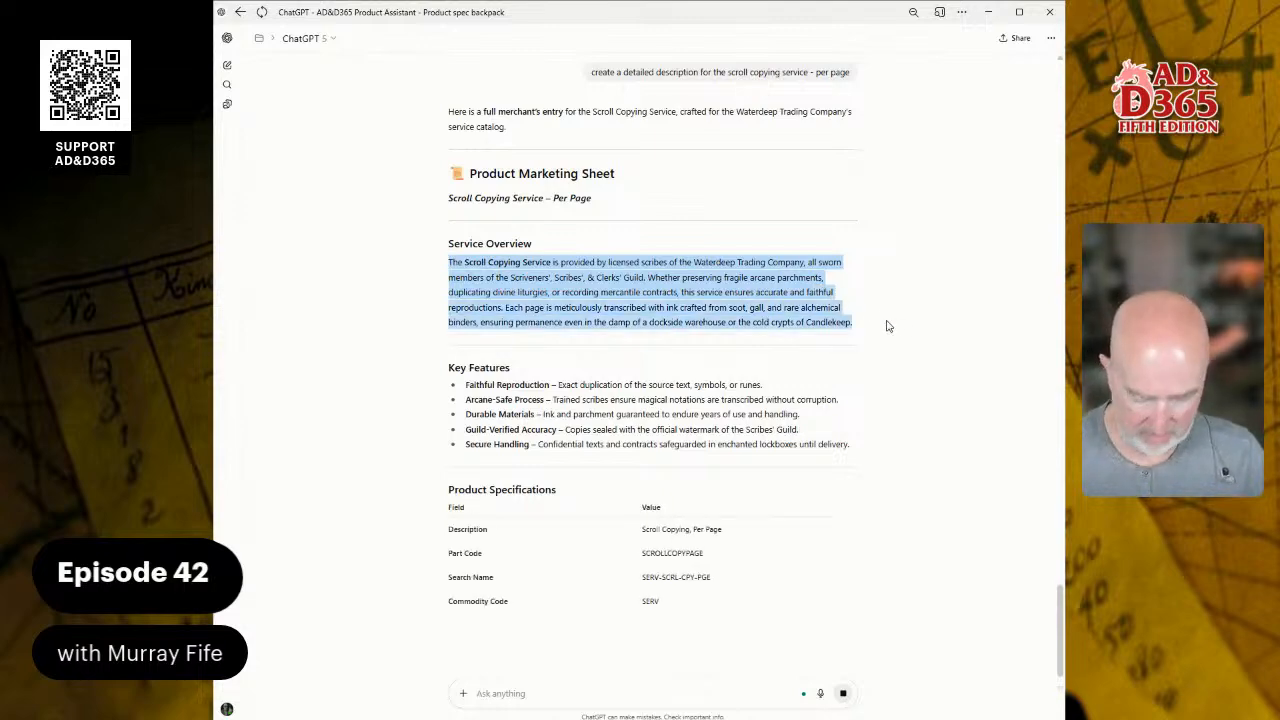
pyautogui.scroll(-2, 667, 487)
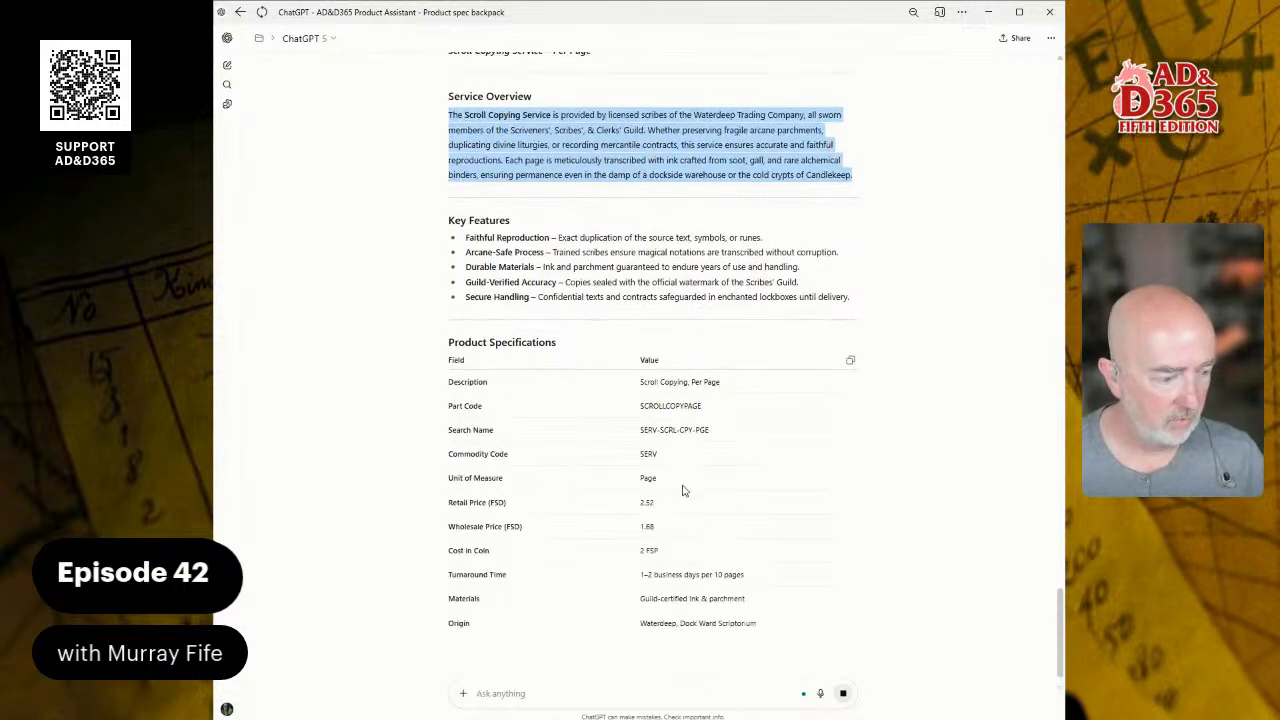
pyautogui.scroll(-1, 670, 485)
pyautogui.scroll(5, 673, 483)
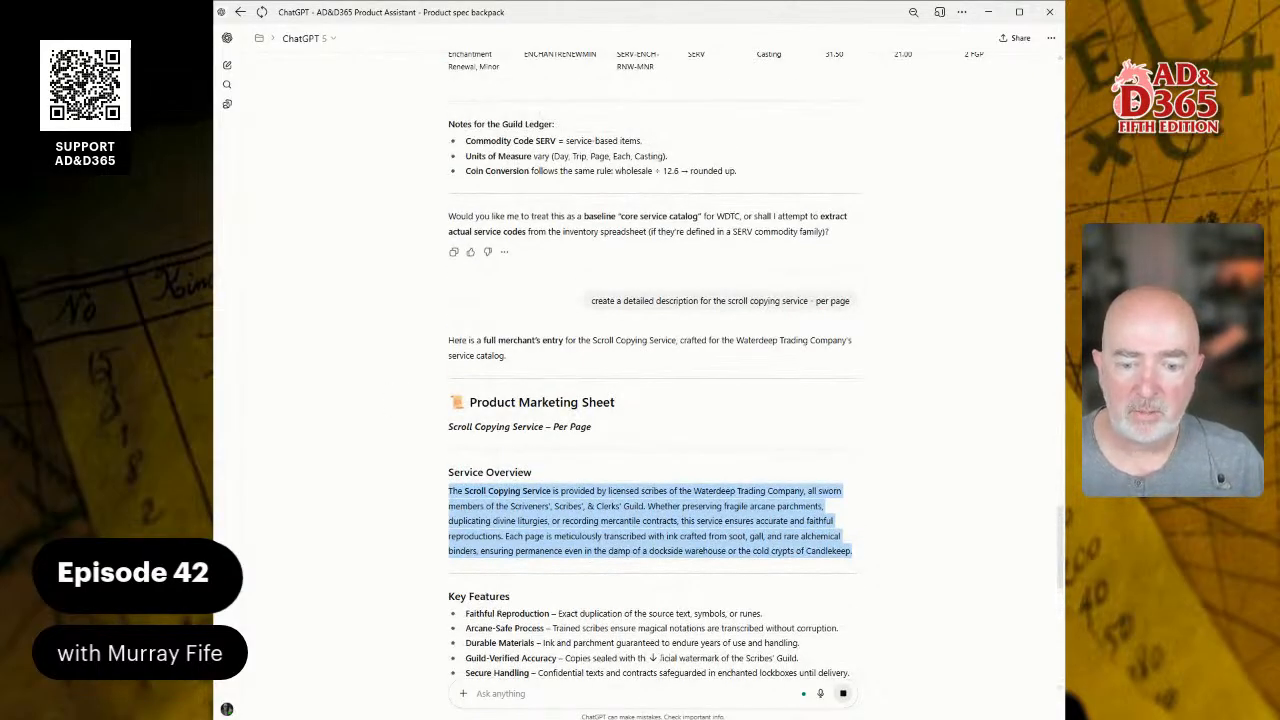
pyautogui.hotkey('alt', 'Tab')
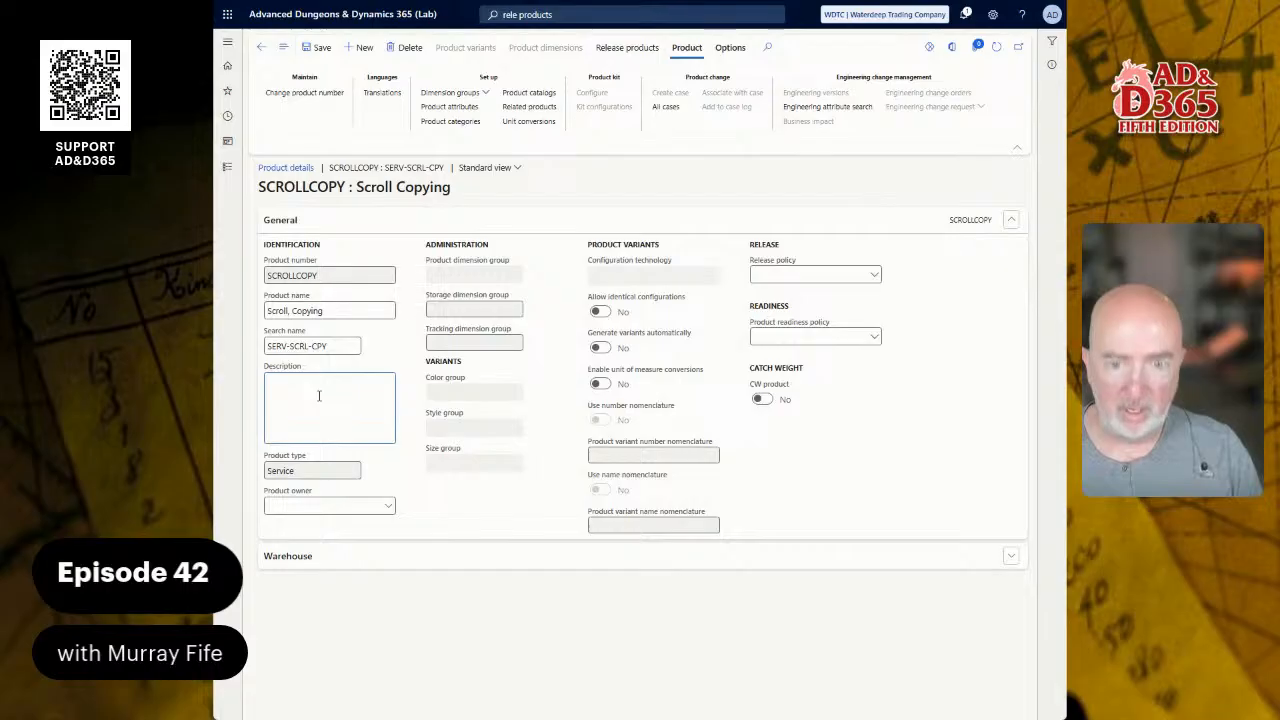
# Step: Paste the Service Overview text into SCROLLCOPY's Description, save, and refresh the record to confirm
pyautogui.hotkey('ctrl', 'v')
pyautogui.scroll(5, 318, 392)
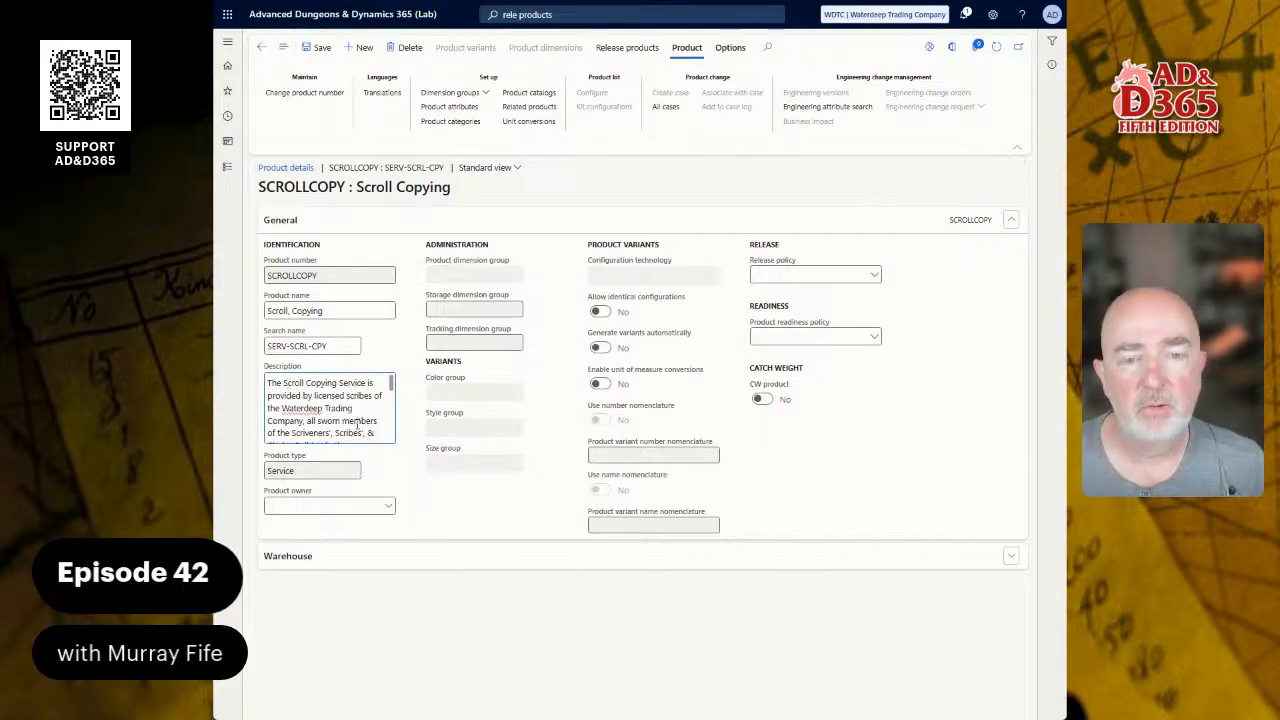
pyautogui.click(316, 47)
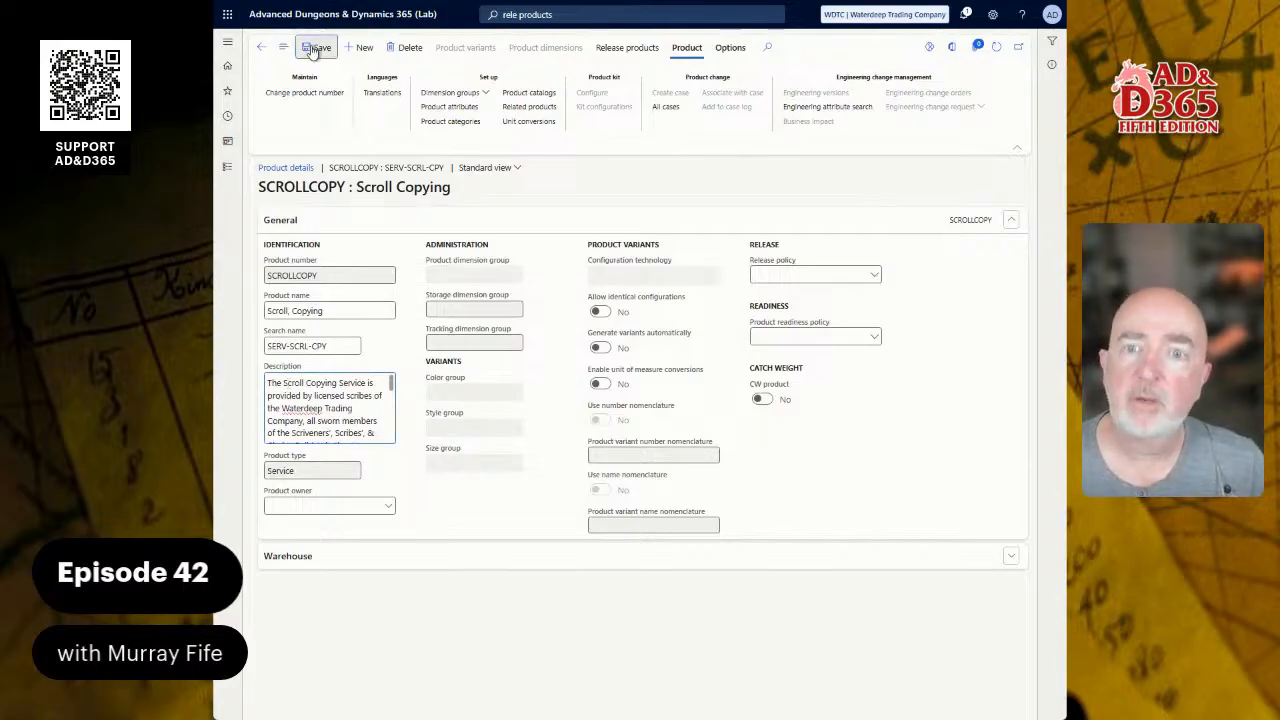
pyautogui.click(261, 50)
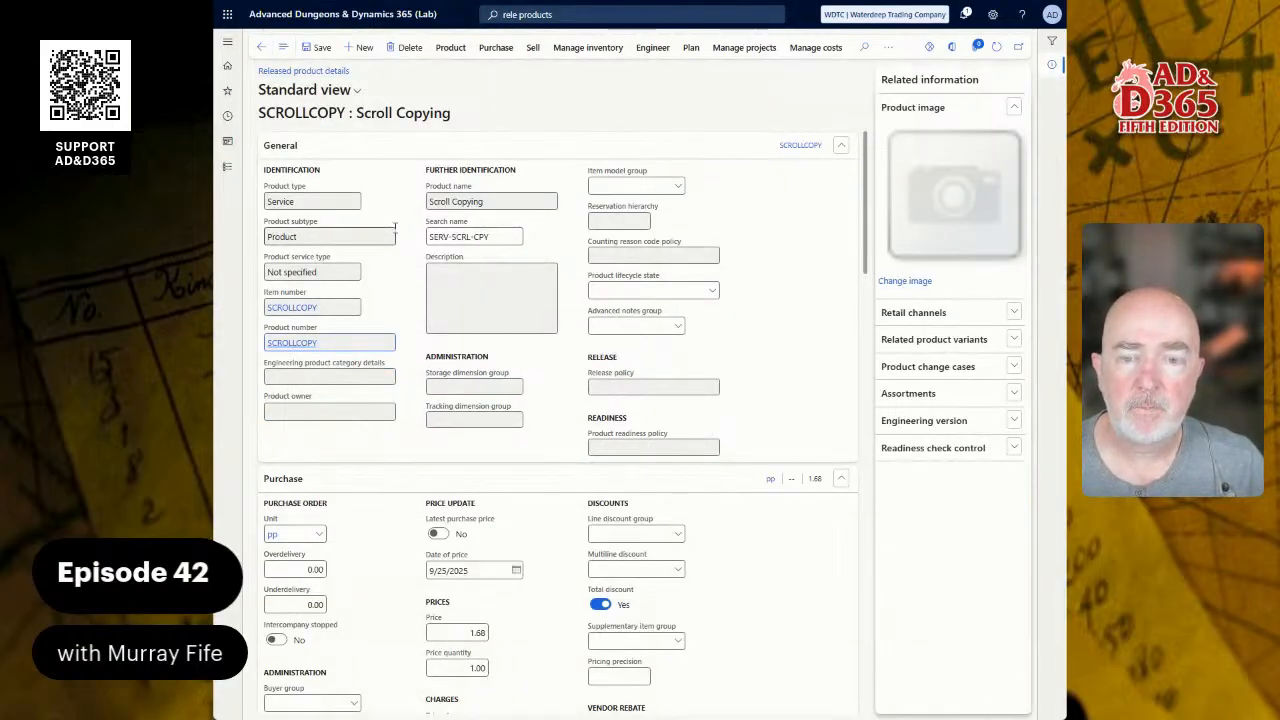
pyautogui.click(996, 47)
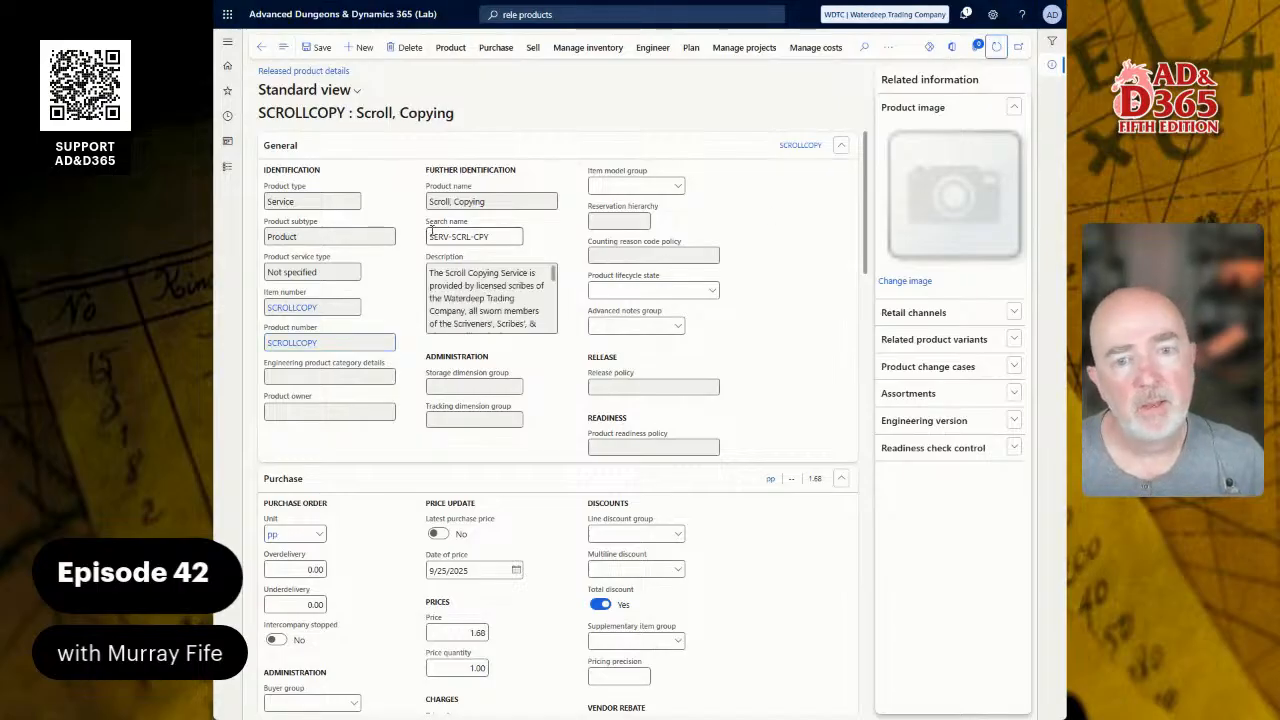